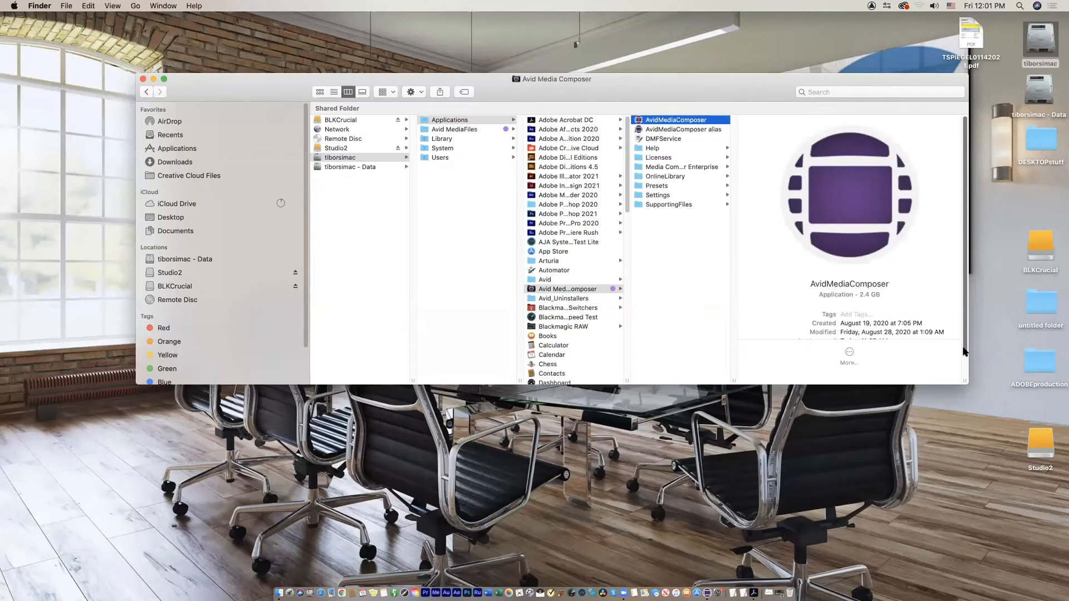
Close the Avid Media Composer folder window and move the PDF on the desktop into the DESKTOPstuff folder
{"action": "scroll", "coordinate": [965, 351], "scroll_direction": "down", "scroll_amount": 2}
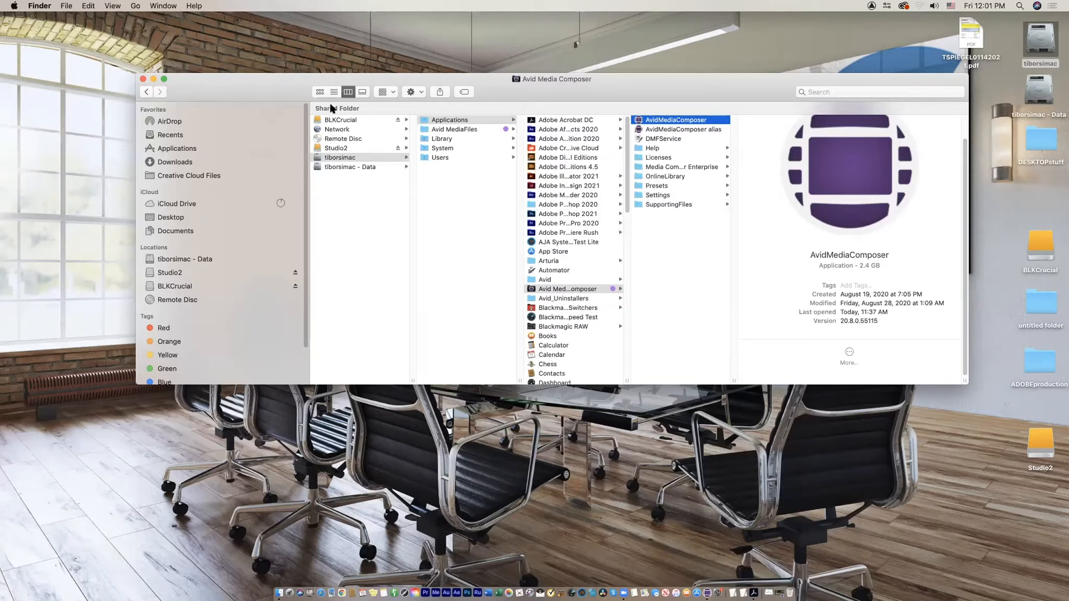
{"action": "left_click", "coordinate": [143, 79]}
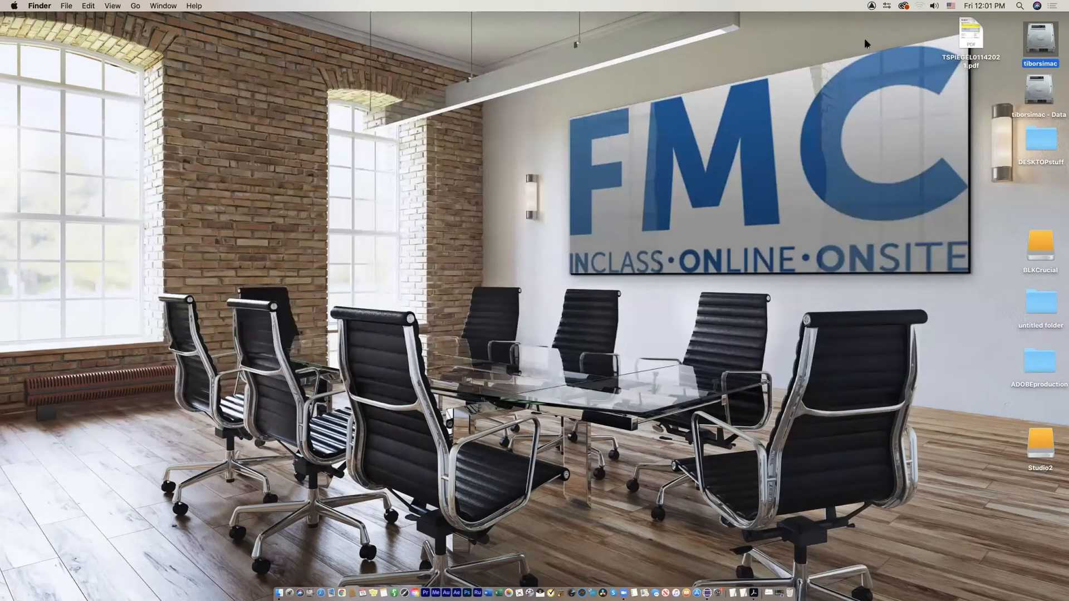
{"action": "left_click_drag", "start_coordinate": [976, 36], "coordinate": [1038, 146]}
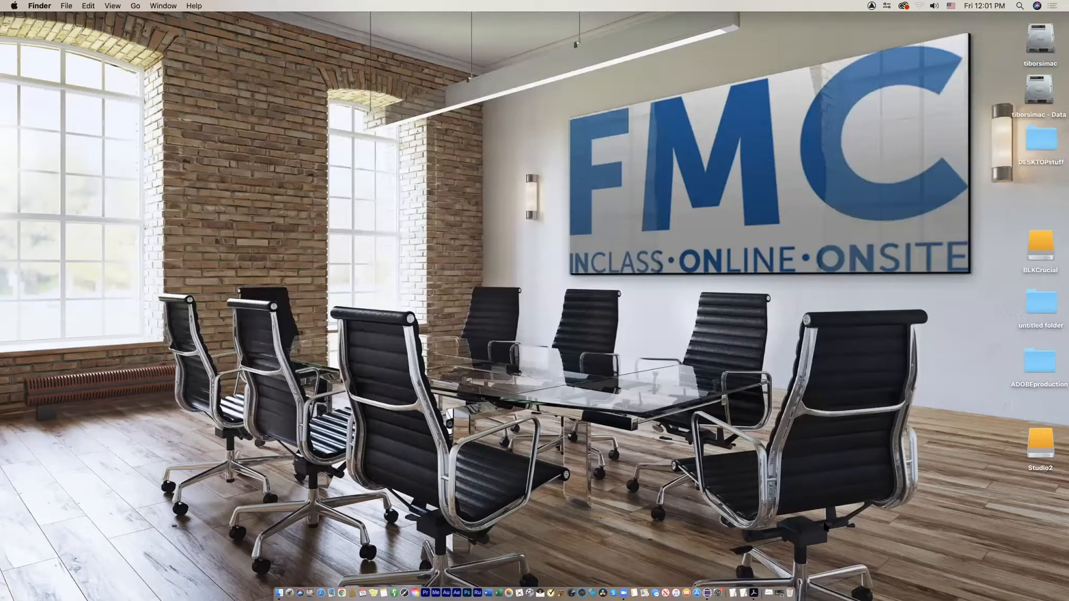
Force quit Avid Media Composer and Acrobat Pro DC, and close the Force Quit Applications window
{"action": "key", "text": "super+alt+Escape"}
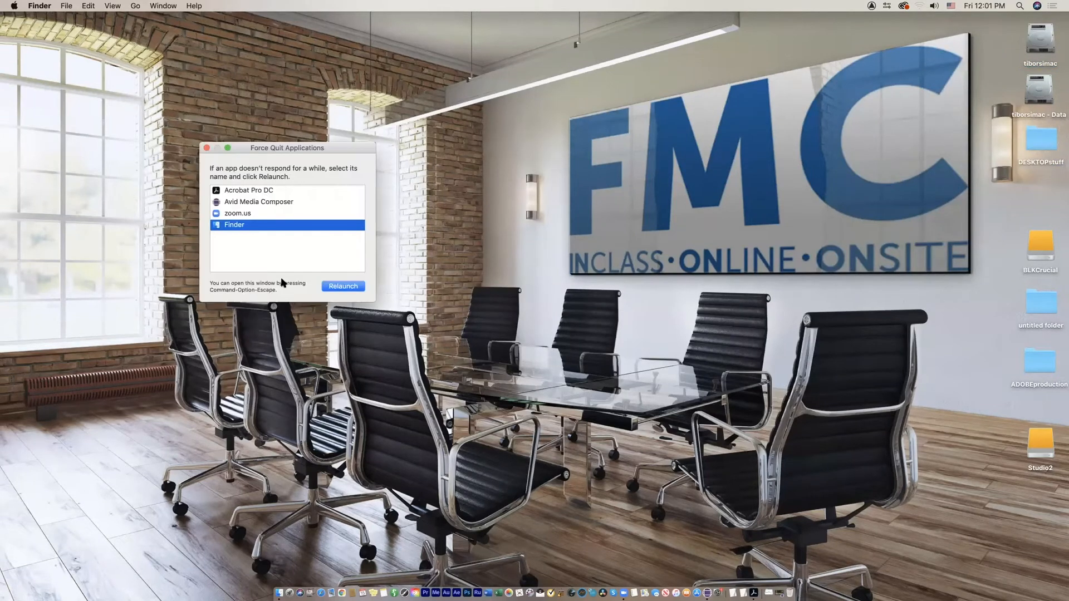
{"action": "left_click", "coordinate": [255, 204]}
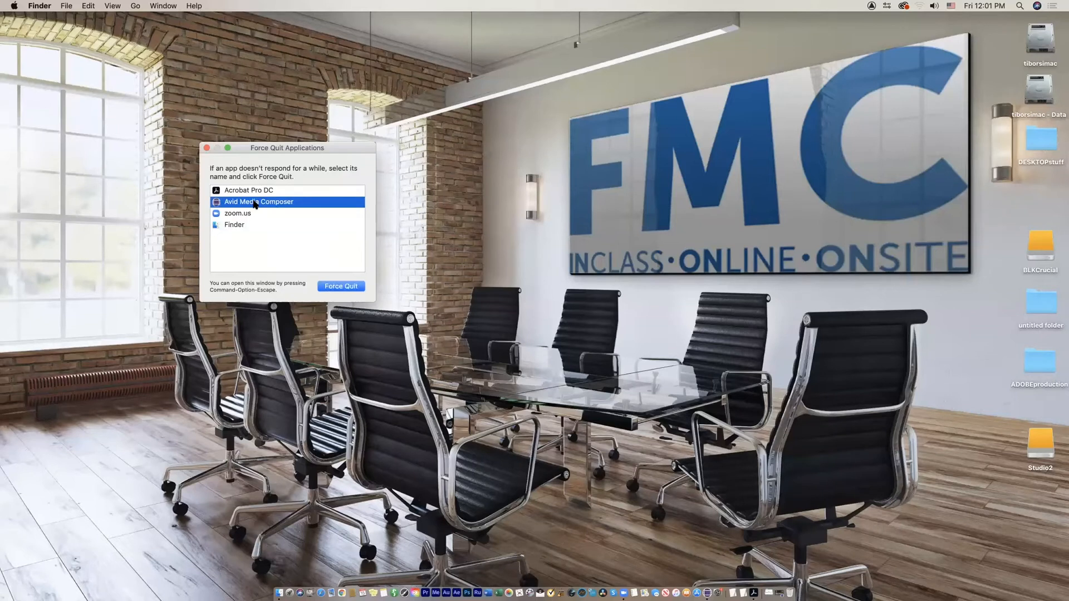
{"action": "left_click", "coordinate": [250, 191]}
{"action": "key", "text": "Return"}
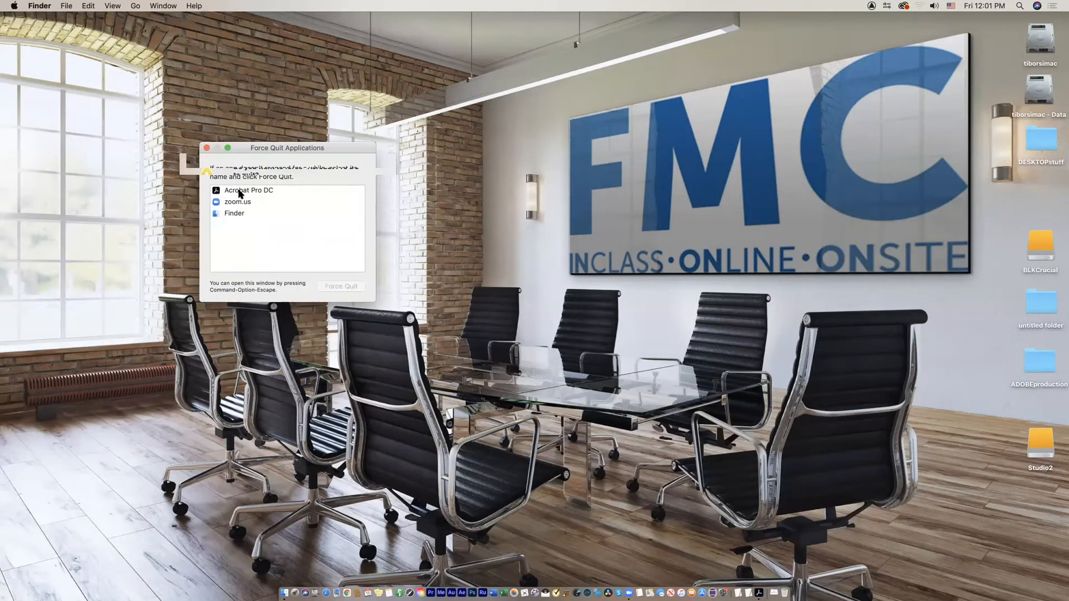
{"action": "left_click_drag", "start_coordinate": [267, 147], "coordinate": [373, 236]}
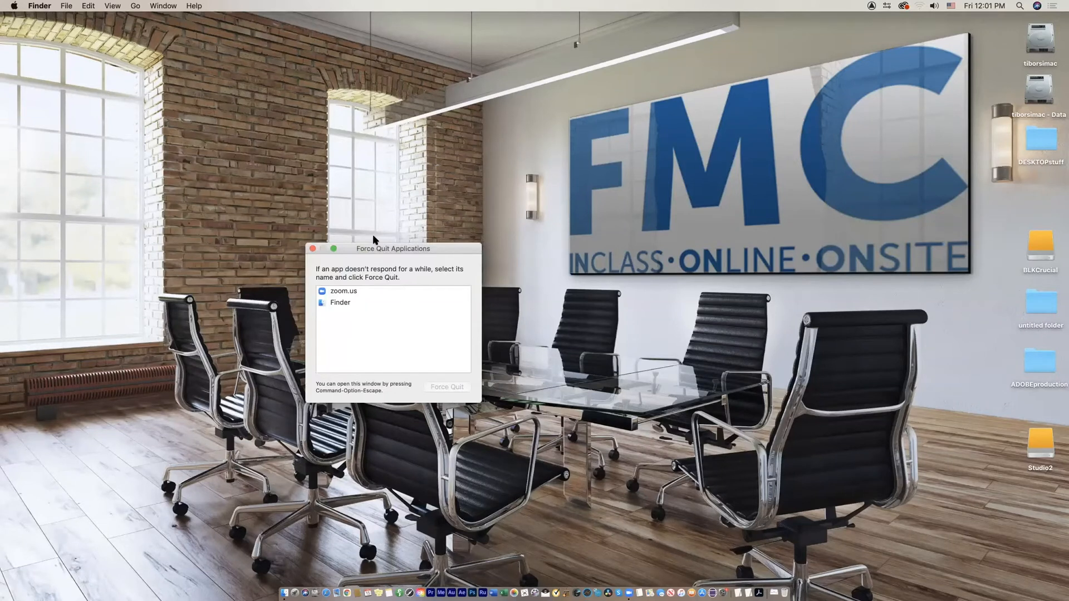
{"action": "left_click", "coordinate": [312, 248]}
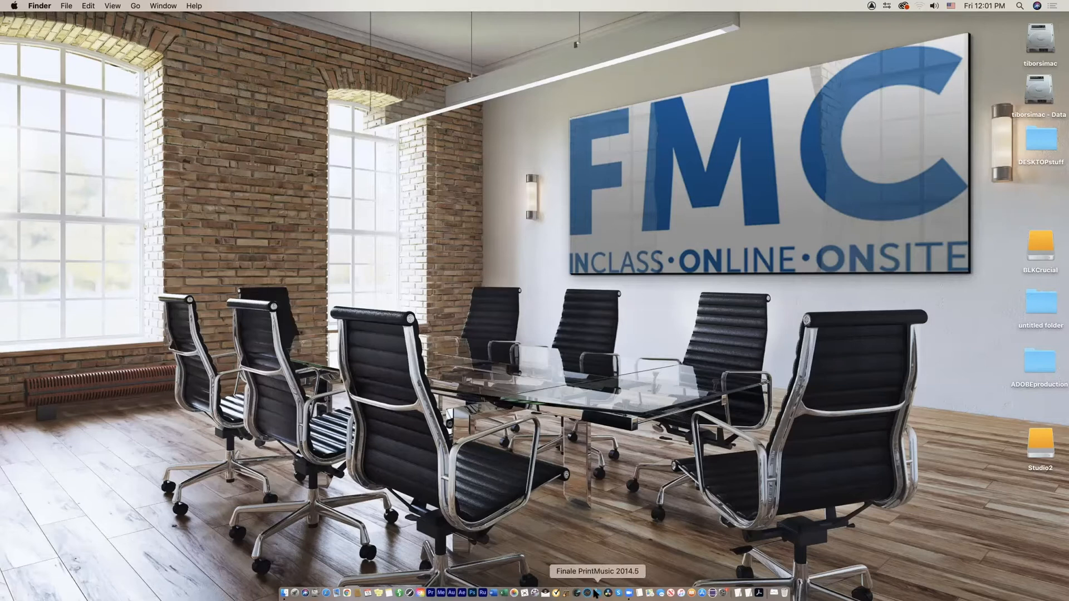
Launch Avid Media Composer, dismiss the microphone access notice and show the existing projects in the Select Project window
{"action": "left_click", "coordinate": [712, 594]}
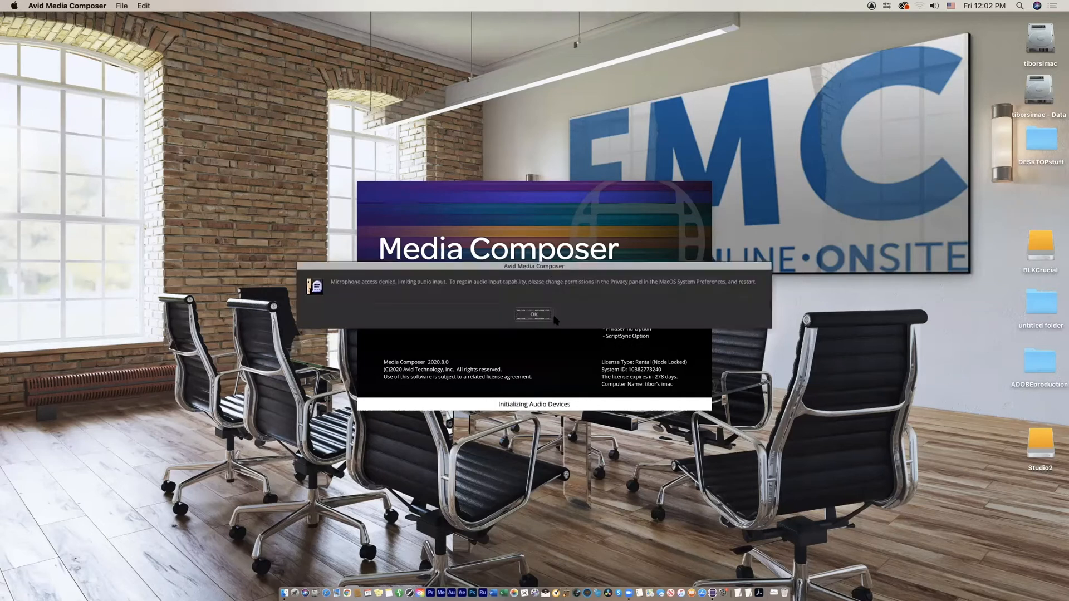
{"action": "left_click", "coordinate": [537, 315]}
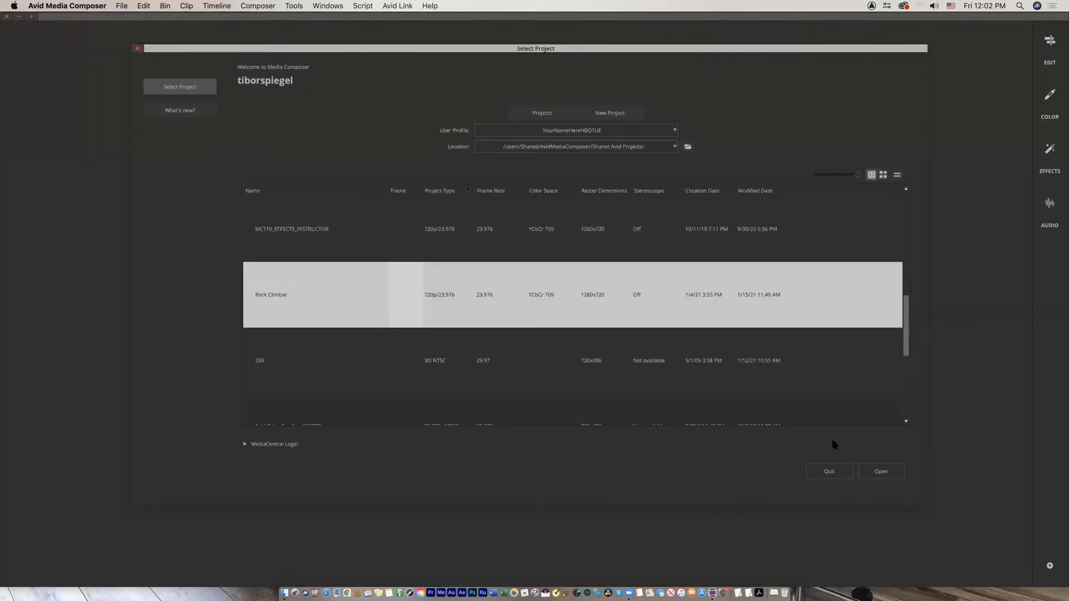
{"action": "left_click_drag", "start_coordinate": [467, 65], "coordinate": [434, 57]}
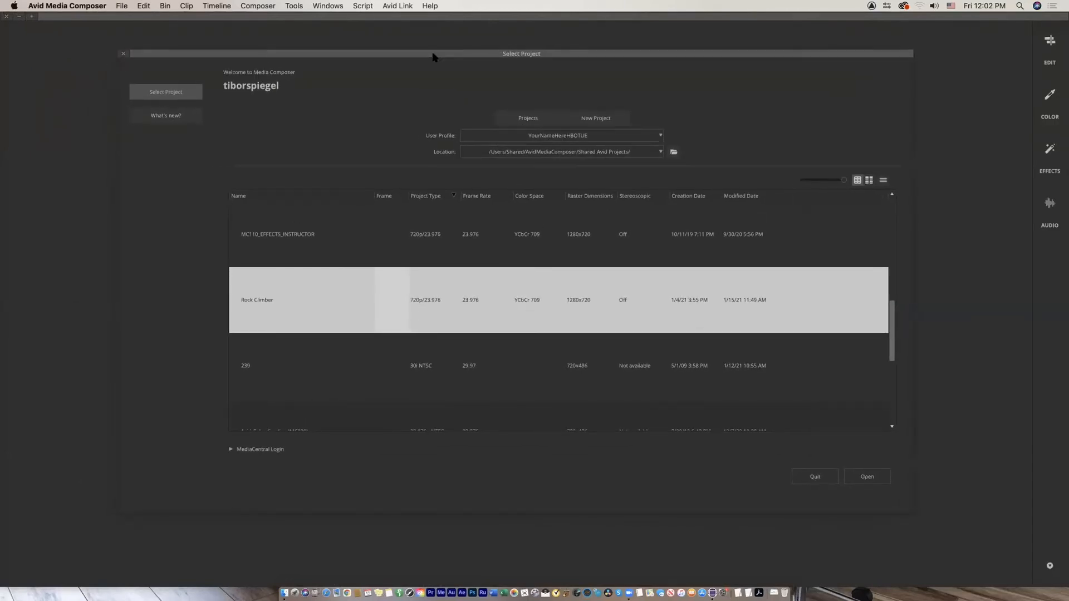
{"action": "left_click", "coordinate": [543, 117]}
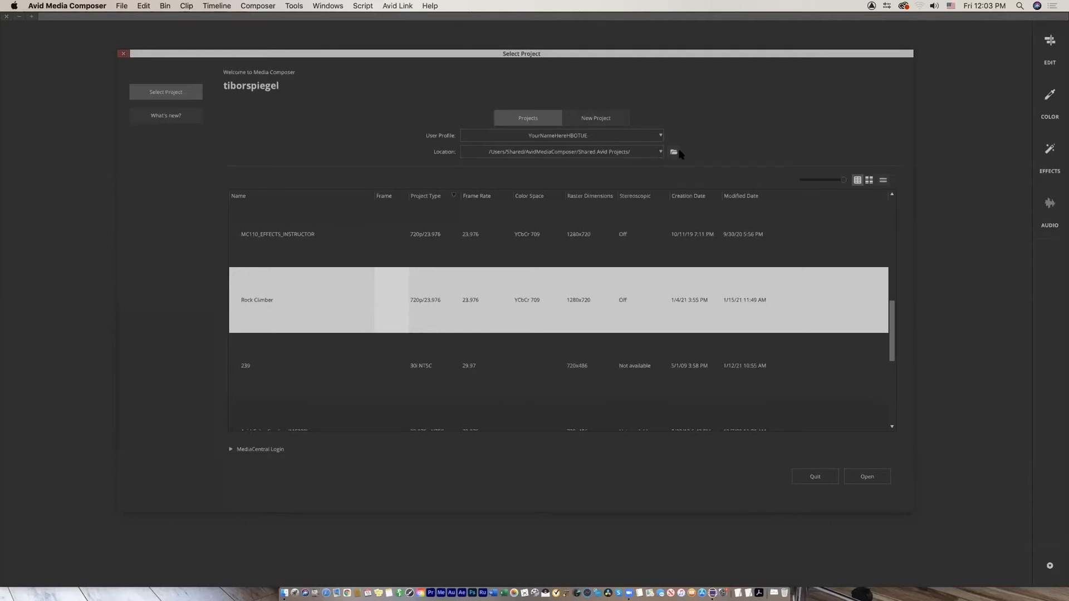
Quit Avid Media Composer from the Select Project window and confirm leaving the application
{"action": "left_click_drag", "start_coordinate": [709, 52], "coordinate": [605, 29]}
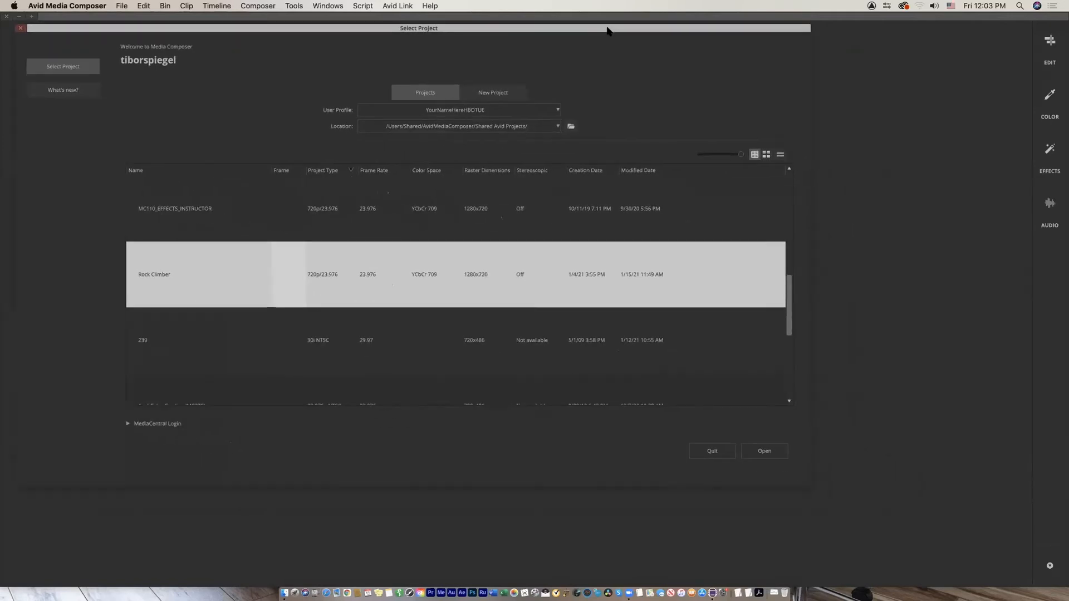
{"action": "left_click", "coordinate": [732, 460]}
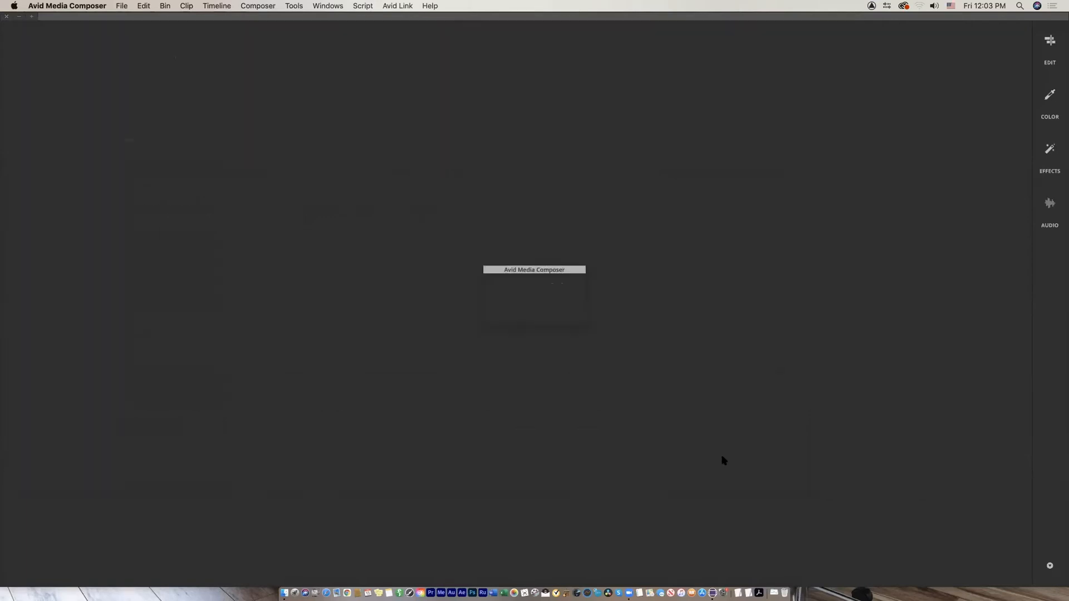
{"action": "left_click", "coordinate": [520, 310]}
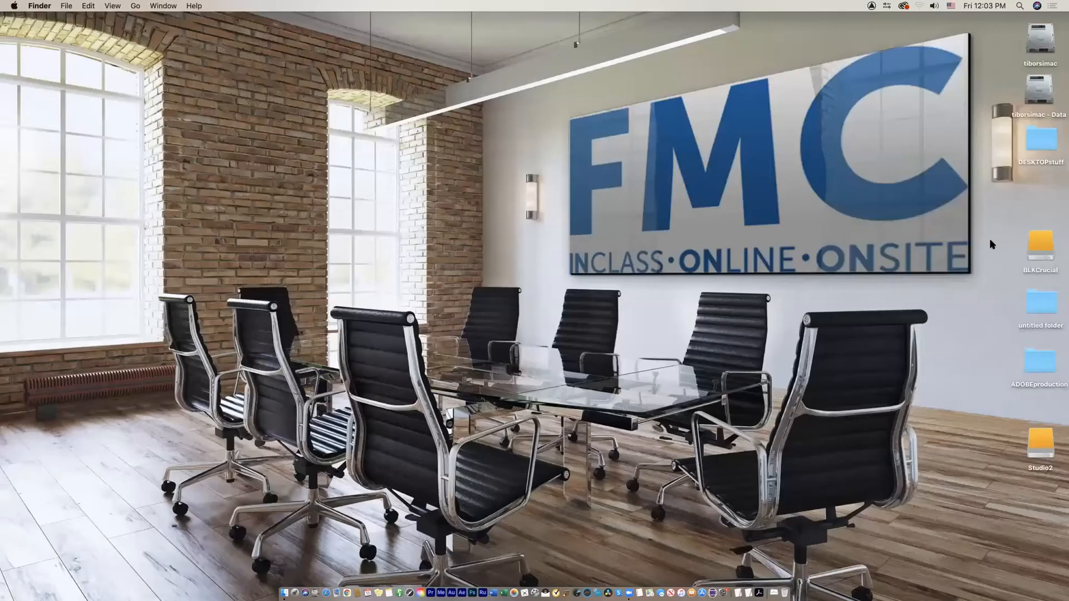
On the internal drive, browse to Users > Shared > AvidMediaComposer > Shared Avid Projects and examine the Rock Climber project folder
{"action": "double_click", "coordinate": [1040, 38]}
{"action": "left_click_drag", "start_coordinate": [656, 93], "coordinate": [633, 111]}
{"action": "left_click", "coordinate": [423, 176]}
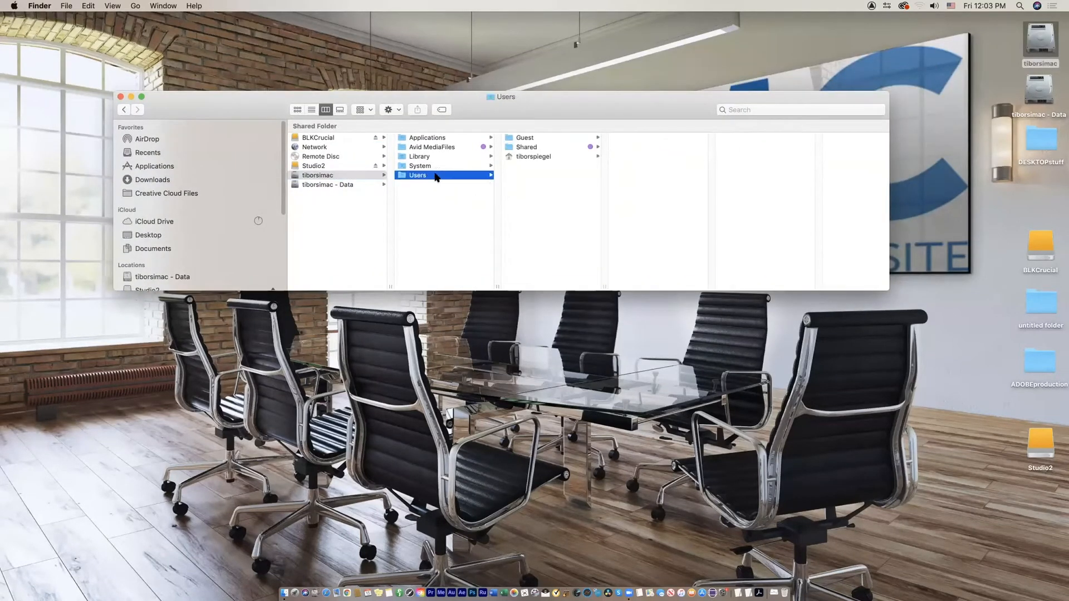
{"action": "left_click", "coordinate": [541, 148]}
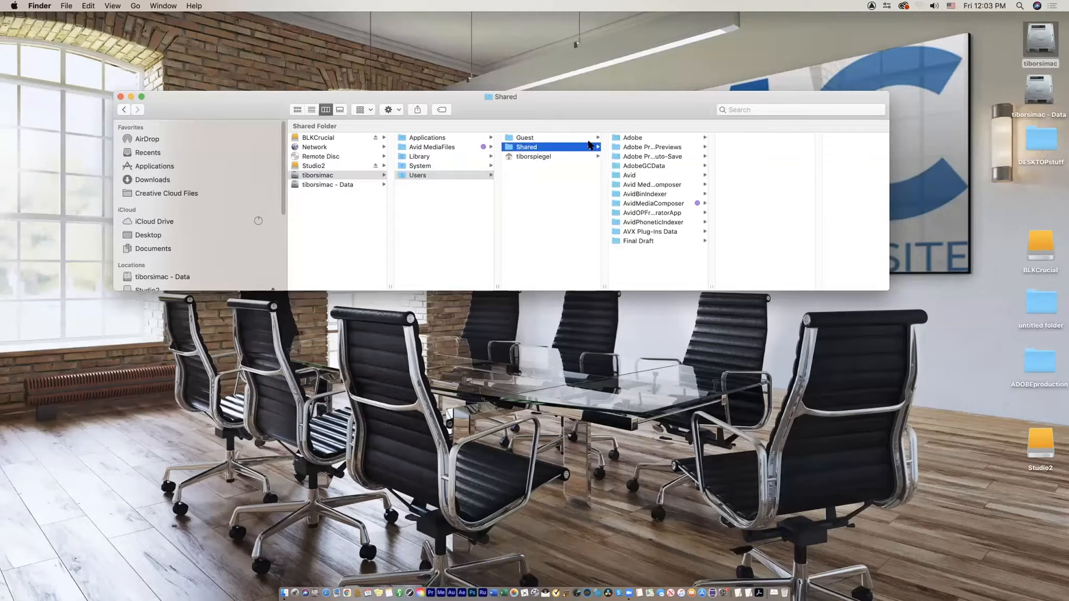
{"action": "left_click", "coordinate": [662, 204]}
{"action": "left_click_drag", "start_coordinate": [620, 95], "coordinate": [514, 91]}
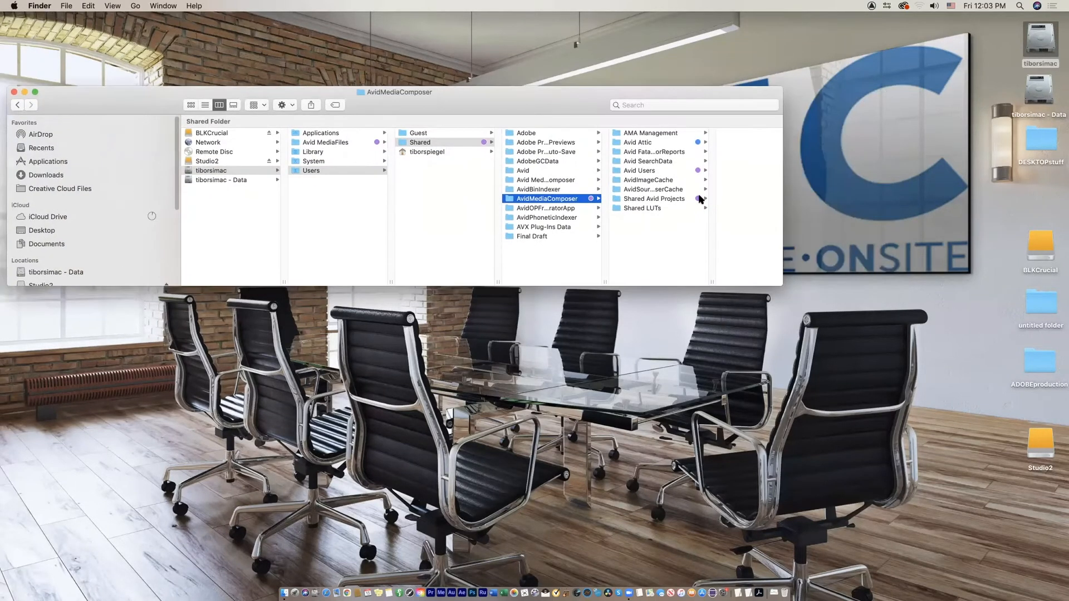
{"action": "left_click", "coordinate": [665, 199]}
{"action": "left_click_drag", "start_coordinate": [725, 265], "coordinate": [714, 128]}
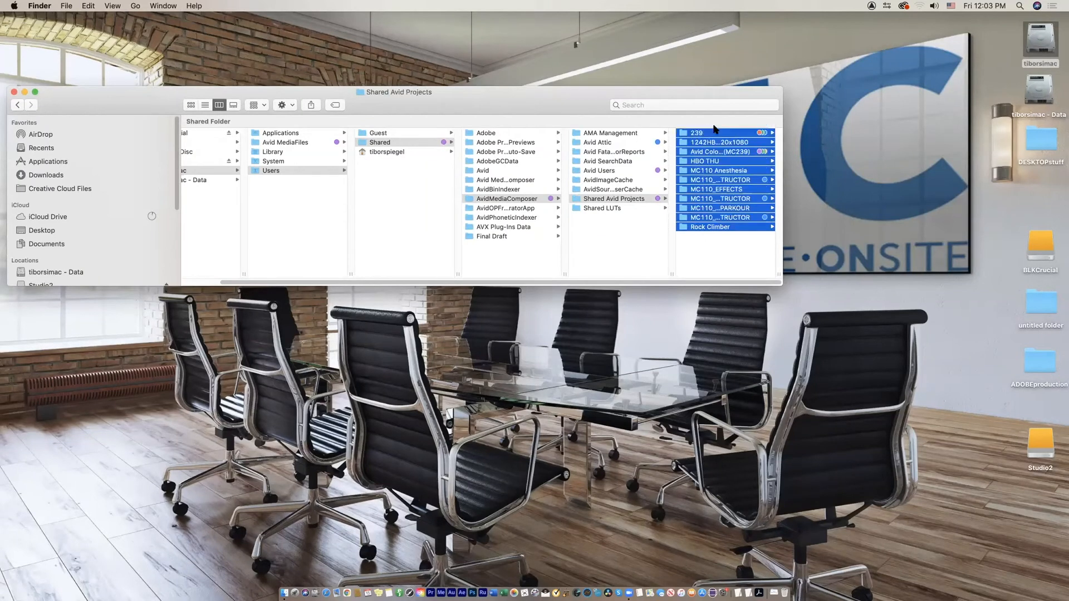
{"action": "left_click", "coordinate": [685, 230]}
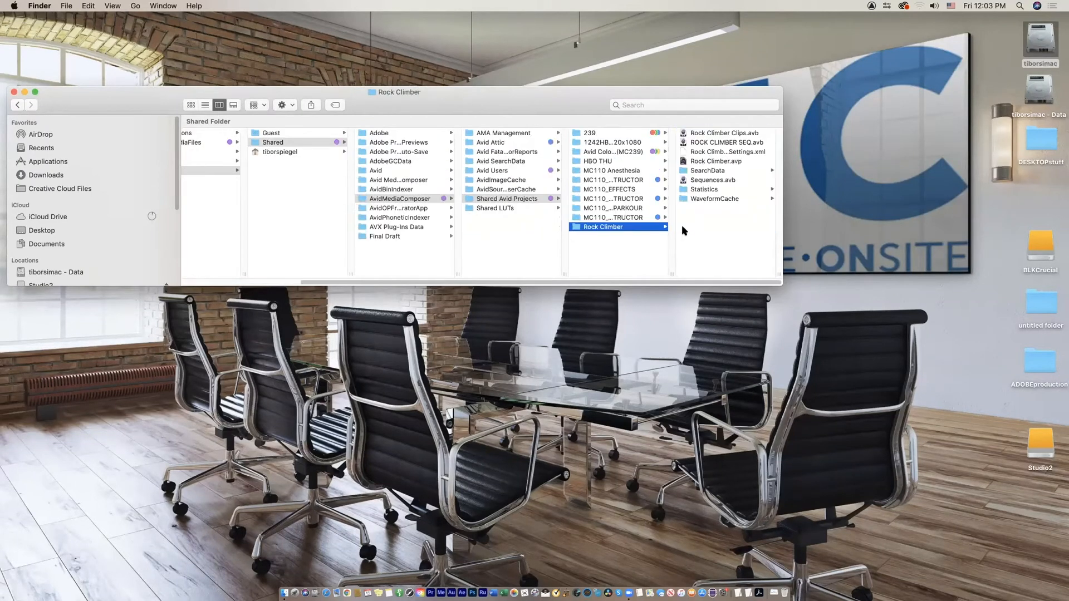
On the BLKCrucial drive, open Avid MediaFiles > MXF and examine the media files in folders 1 and 101
{"action": "double_click", "coordinate": [1040, 248]}
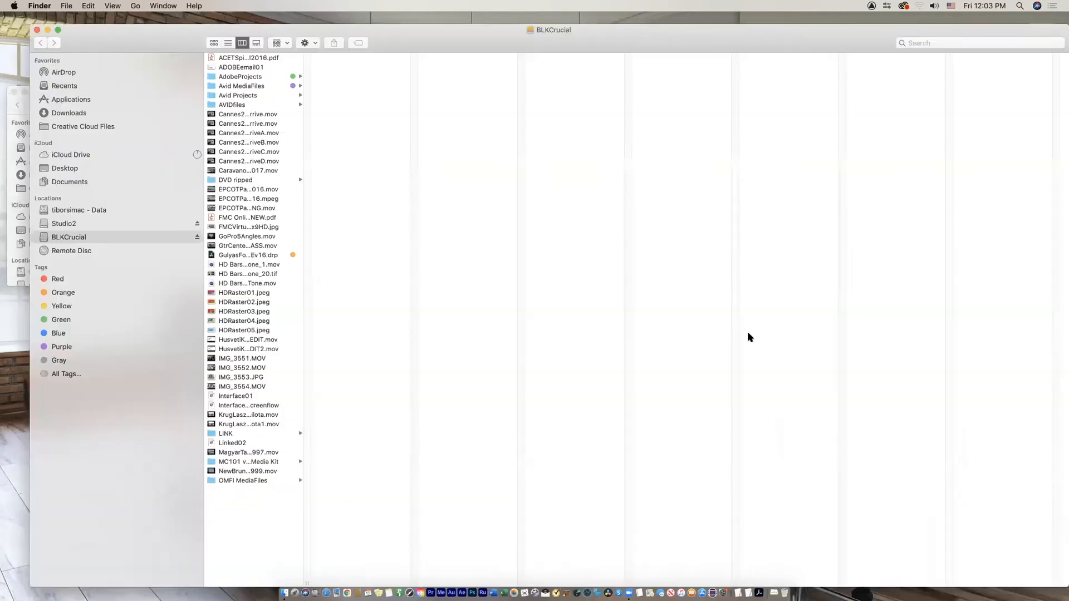
{"action": "left_click_drag", "start_coordinate": [163, 38], "coordinate": [262, 79]}
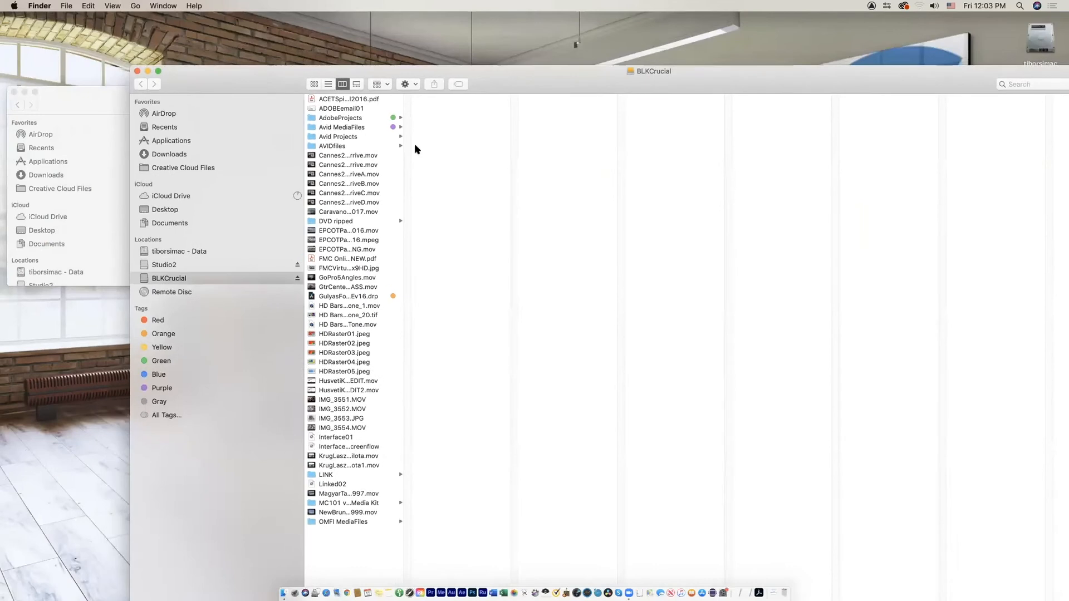
{"action": "left_click", "coordinate": [360, 128]}
{"action": "left_click", "coordinate": [422, 99]}
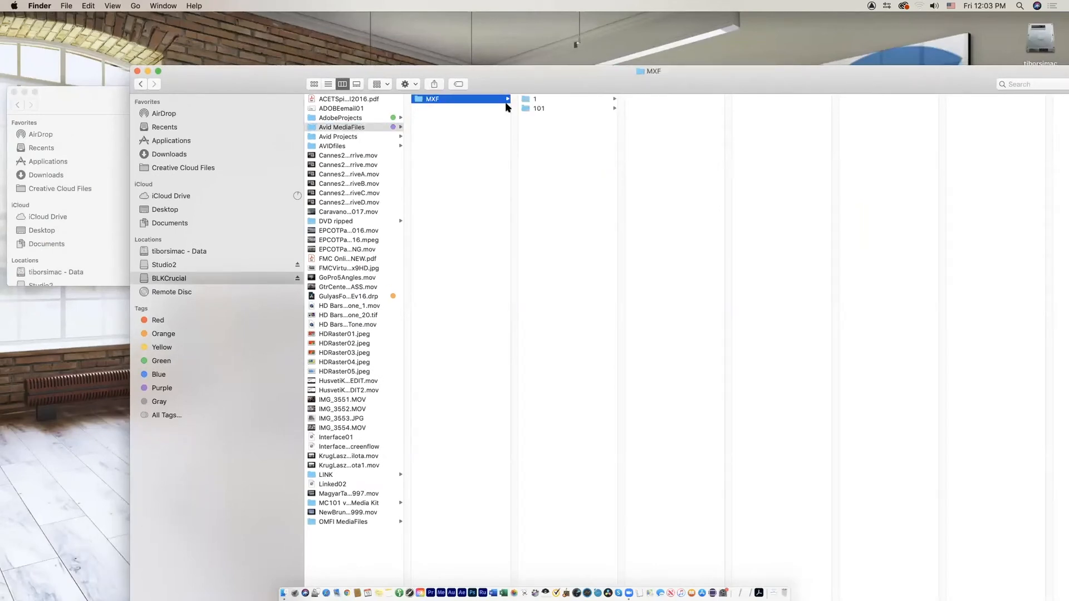
{"action": "left_click", "coordinate": [528, 108]}
{"action": "left_click", "coordinate": [528, 99]}
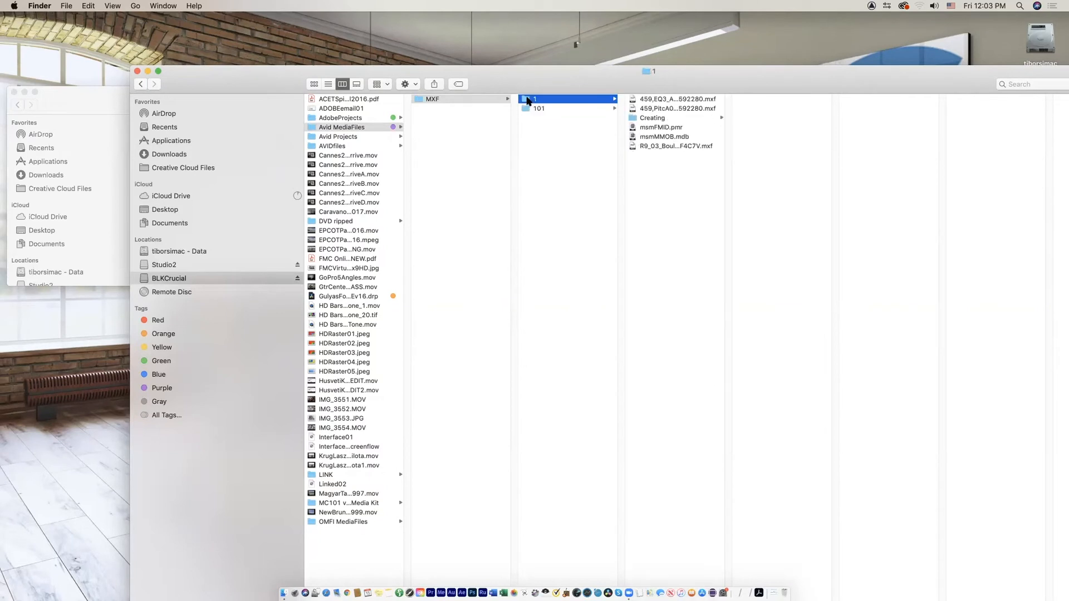
{"action": "left_click", "coordinate": [526, 108]}
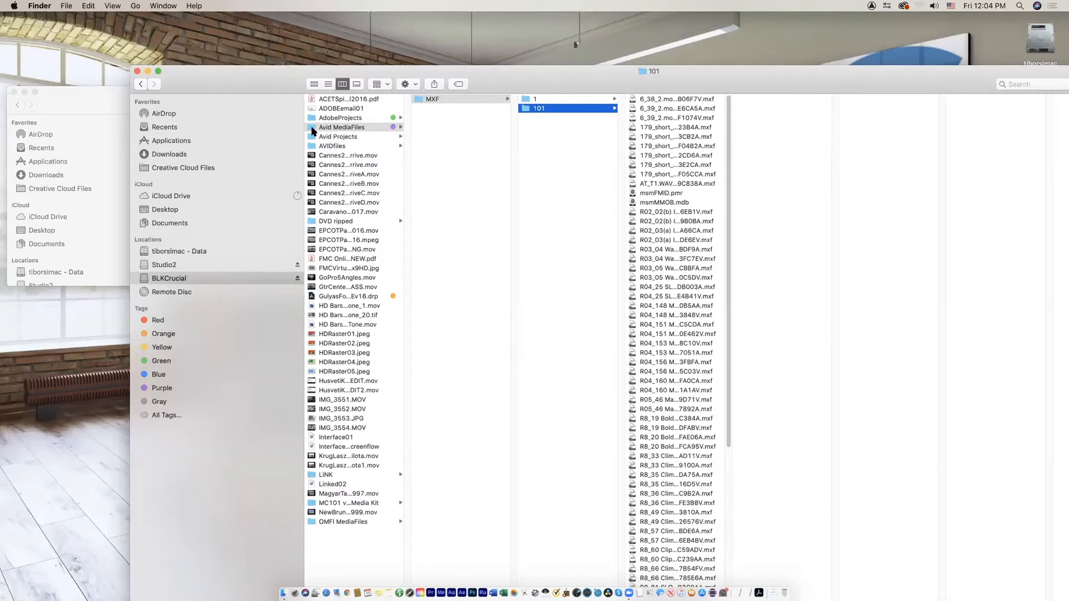
Close the Finder windows showing the BLKCrucial media files and the Rock Climber project folder
{"action": "left_click", "coordinate": [137, 71]}
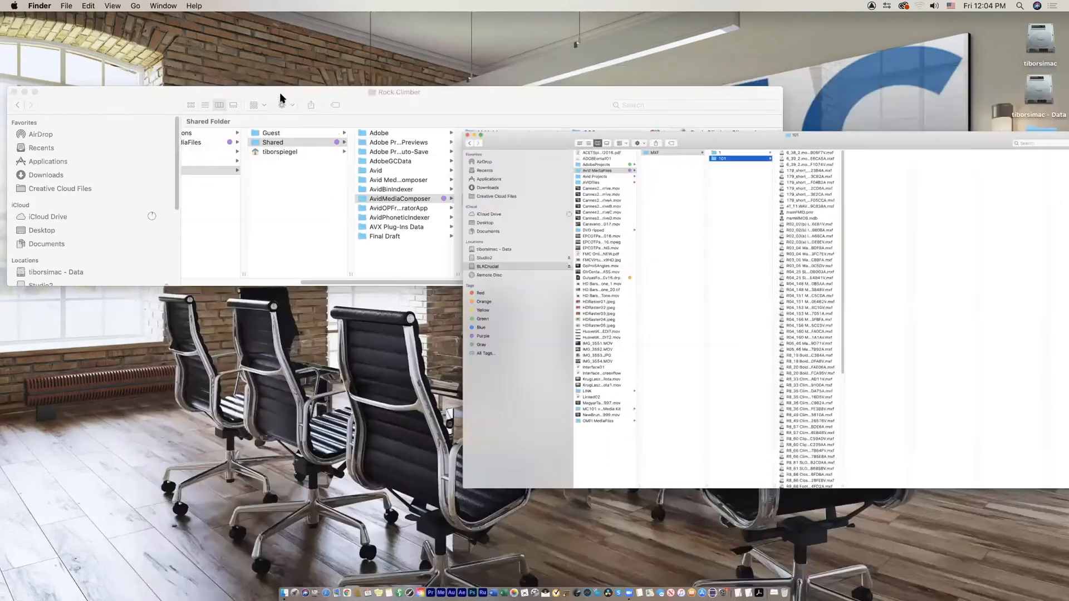
{"action": "left_click_drag", "start_coordinate": [283, 92], "coordinate": [353, 108]}
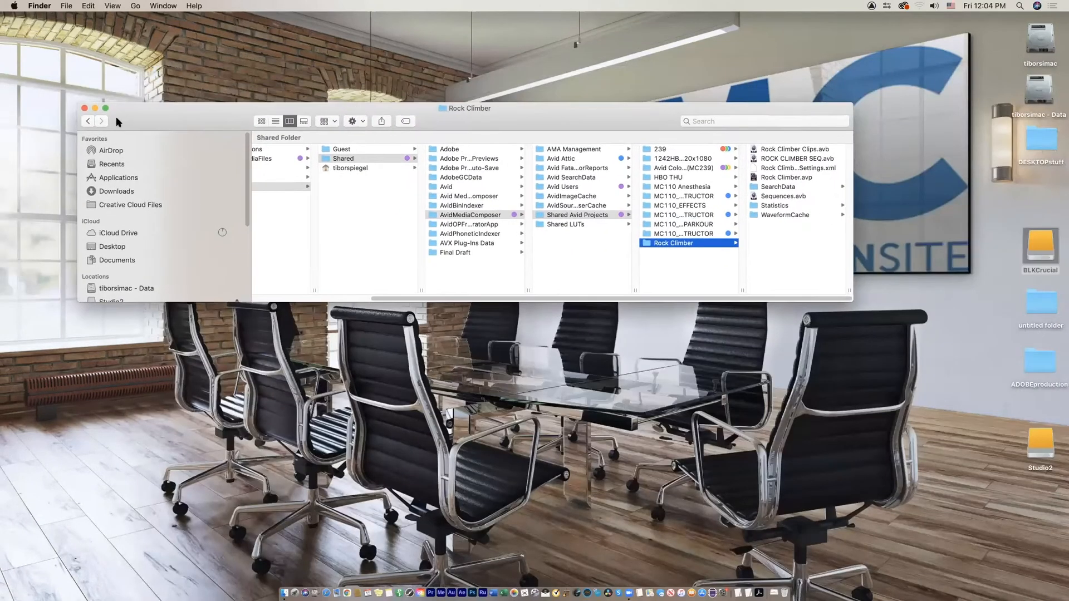
{"action": "left_click", "coordinate": [85, 108]}
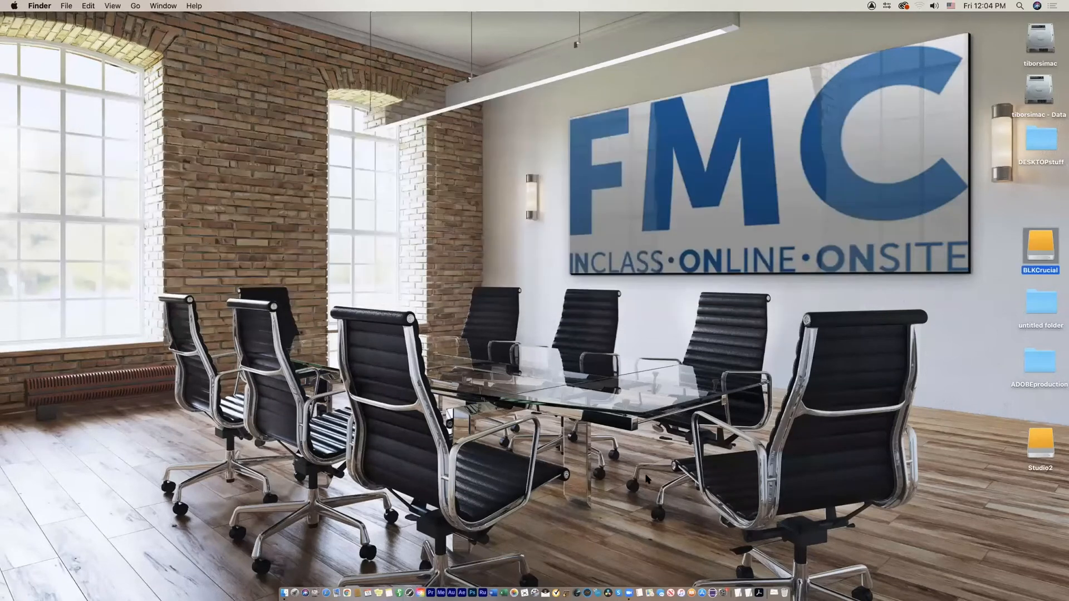
Start Avid Media Composer again, dismiss the microphone access notice and reposition the Select Project window
{"action": "left_click", "coordinate": [713, 594]}
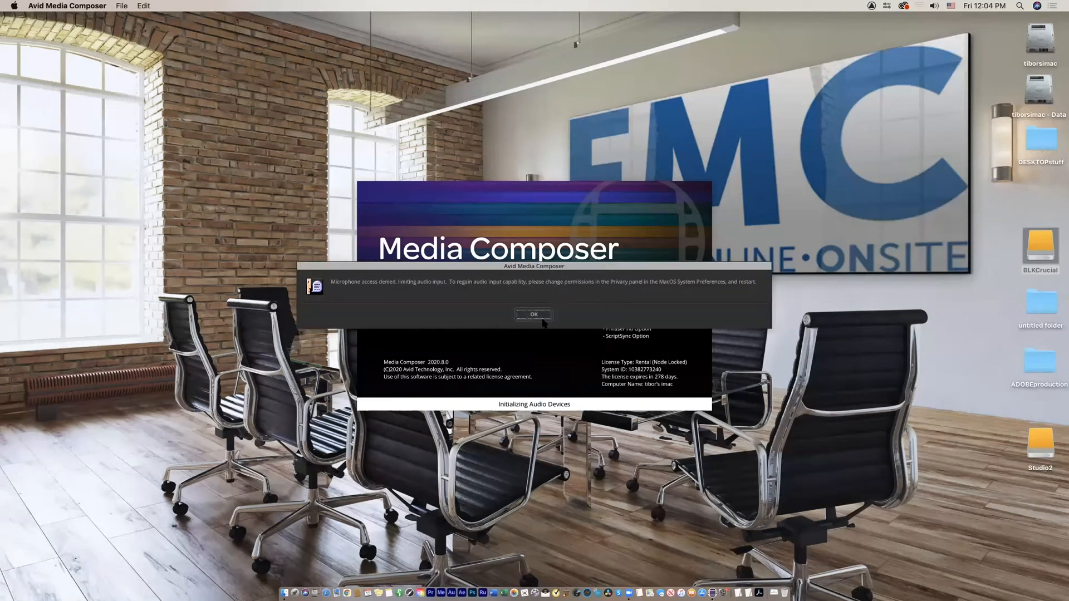
{"action": "left_click", "coordinate": [543, 318]}
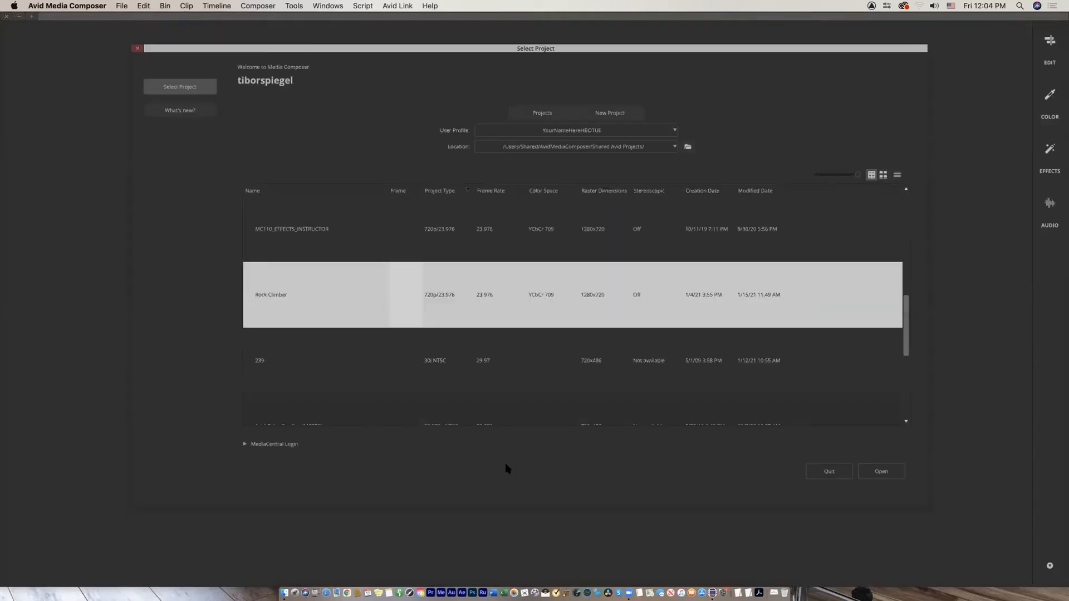
{"action": "mouse_move", "coordinate": [480, 48]}
{"action": "left_mouse_down"}
{"action": "mouse_move", "coordinate": [489, 48]}
{"action": "mouse_move", "coordinate": [460, 51]}
{"action": "left_mouse_up"}
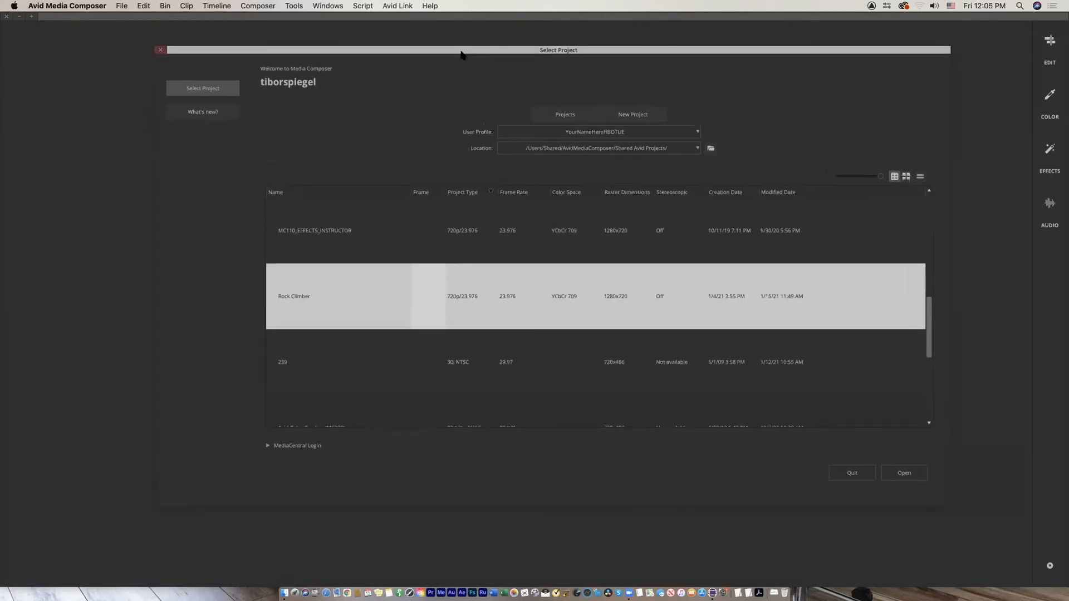
Look through the shared projects list and select the 239 project, followed by Avid Color Grading (MC239)
{"action": "left_click", "coordinate": [317, 366]}
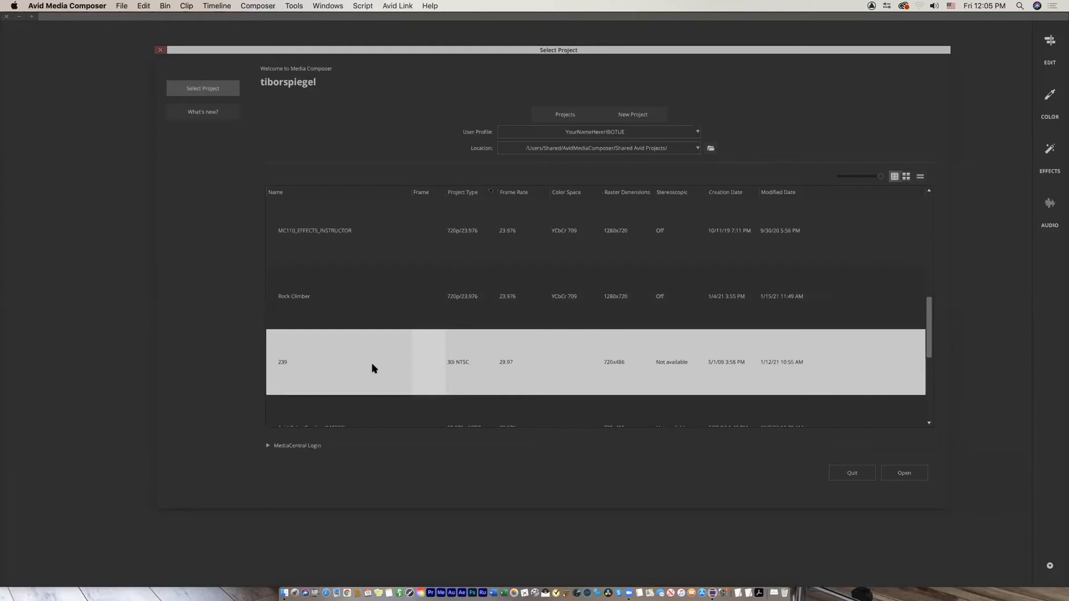
{"action": "scroll", "coordinate": [476, 318], "scroll_direction": "up", "scroll_amount": 5}
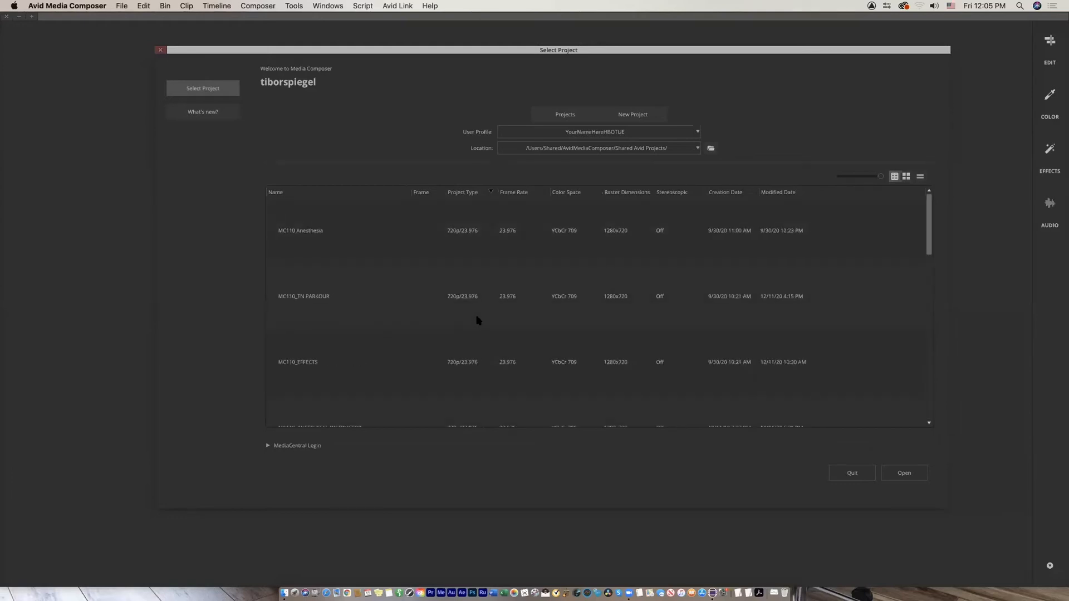
{"action": "scroll", "coordinate": [477, 319], "scroll_direction": "down", "scroll_amount": 5}
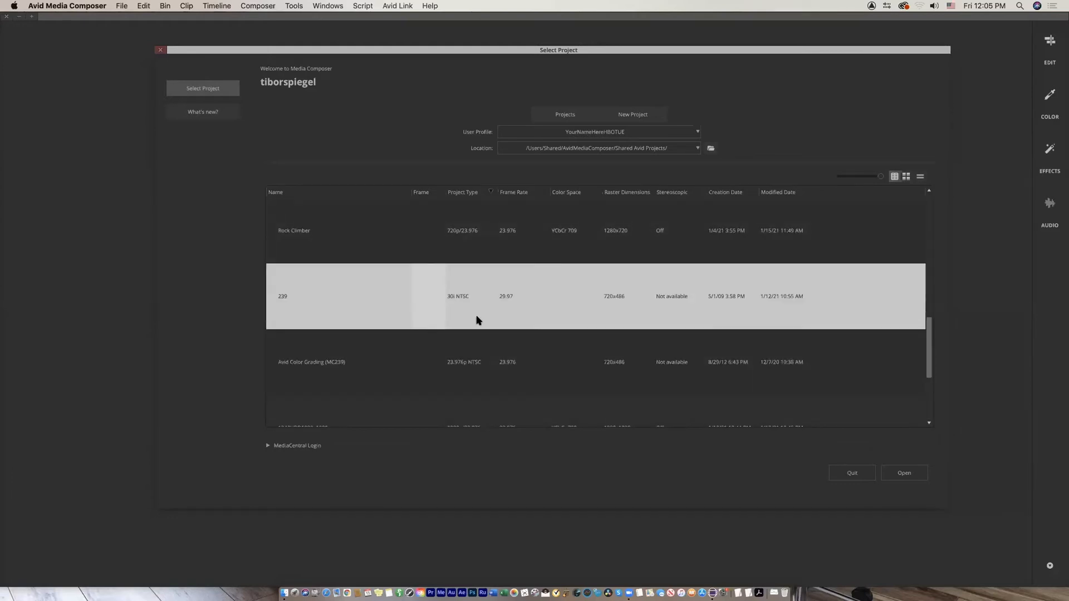
{"action": "left_click", "coordinate": [313, 363]}
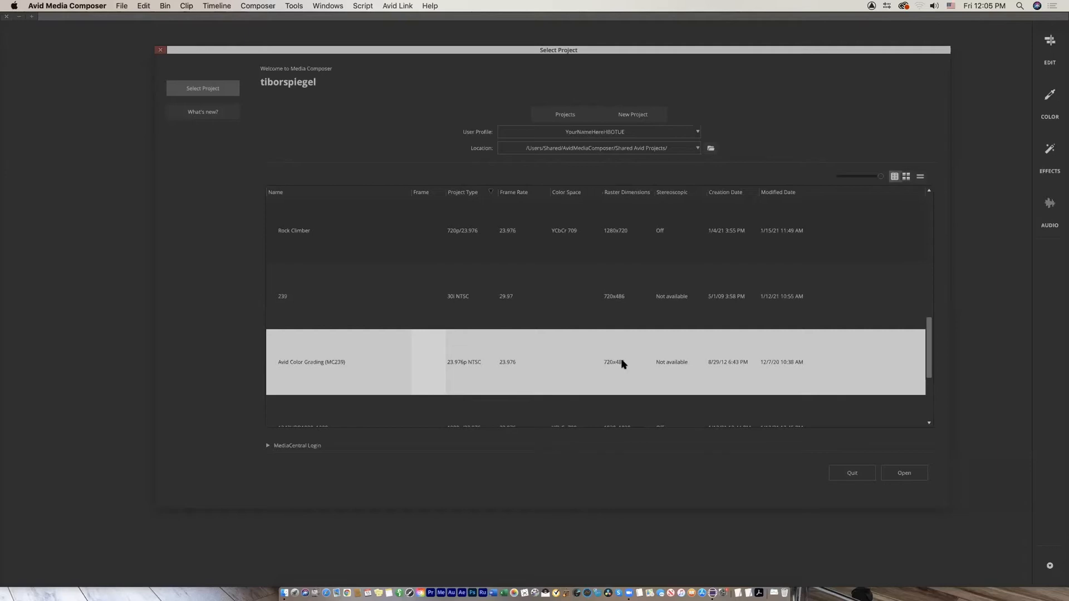
Look through the shared projects list and select the Rock Climber project
{"action": "scroll", "coordinate": [622, 363], "scroll_direction": "up", "scroll_amount": 10}
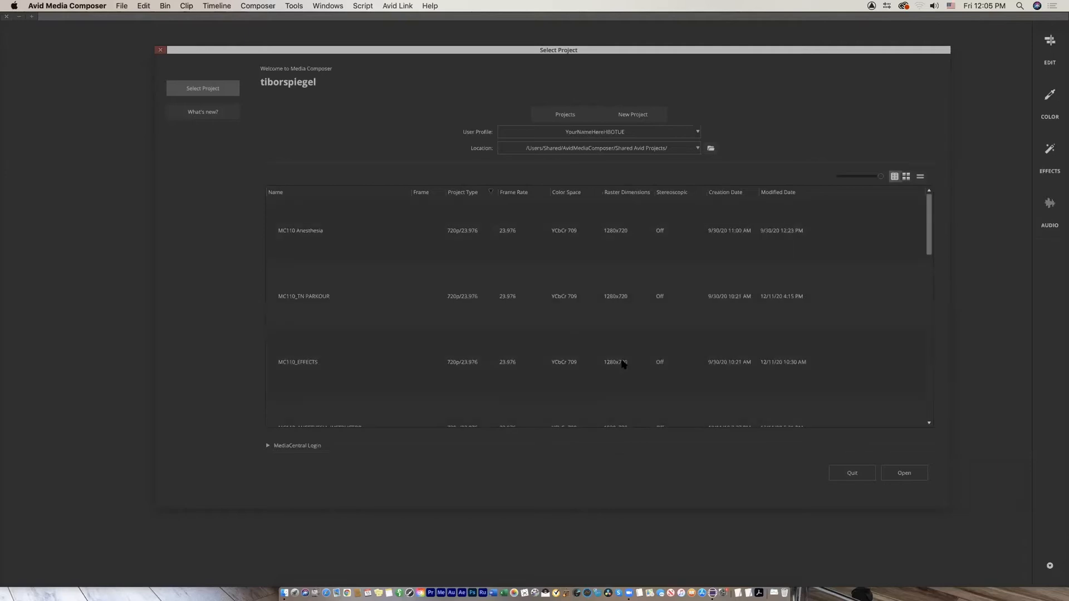
{"action": "scroll", "coordinate": [622, 363], "scroll_direction": "down", "scroll_amount": 10}
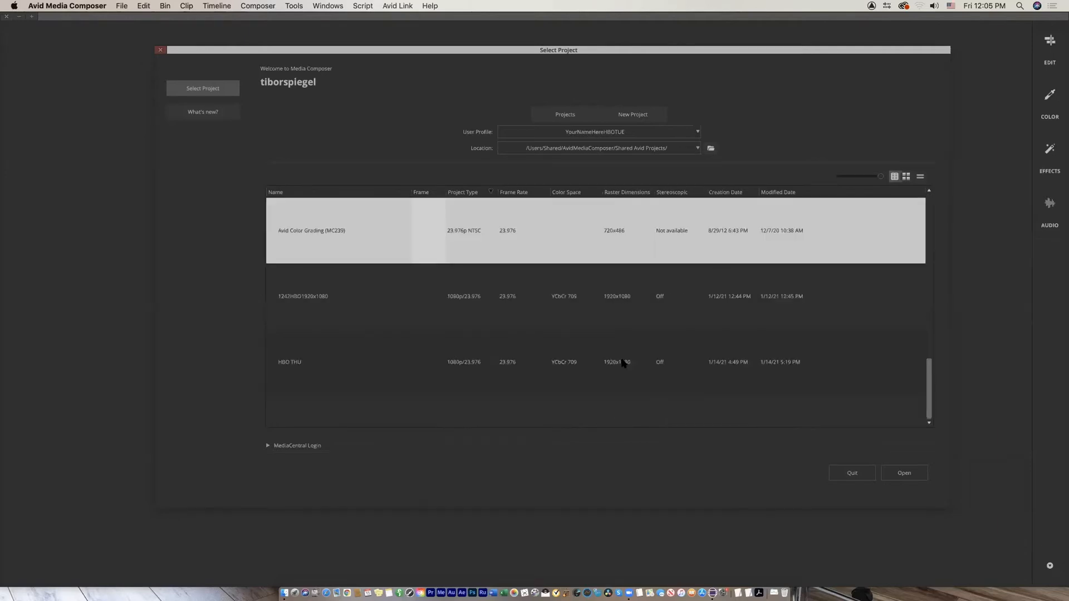
{"action": "scroll", "coordinate": [622, 364], "scroll_direction": "up", "scroll_amount": 3}
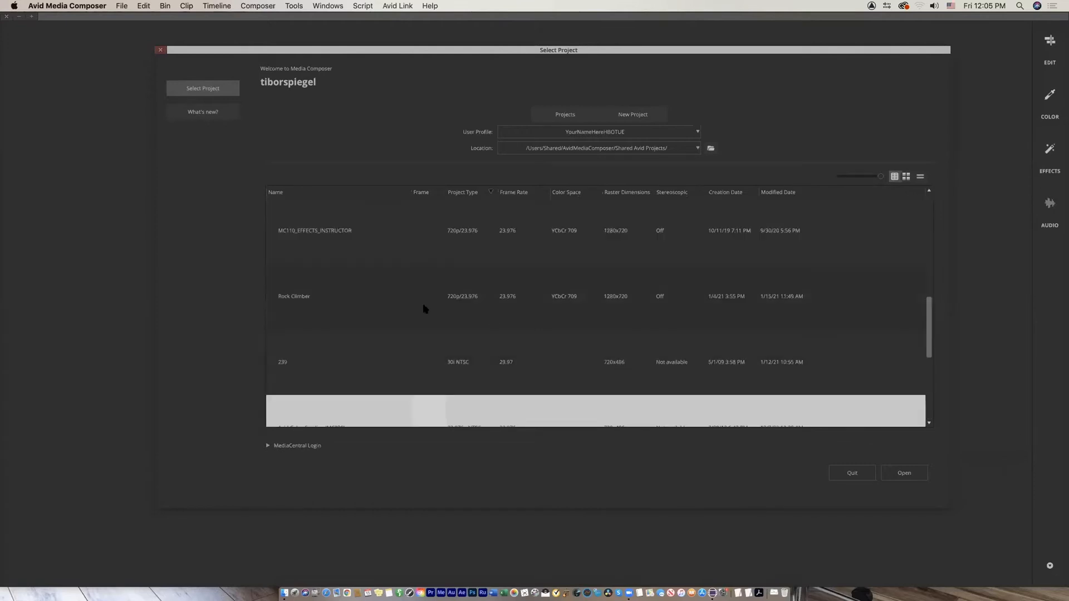
{"action": "left_click", "coordinate": [322, 301]}
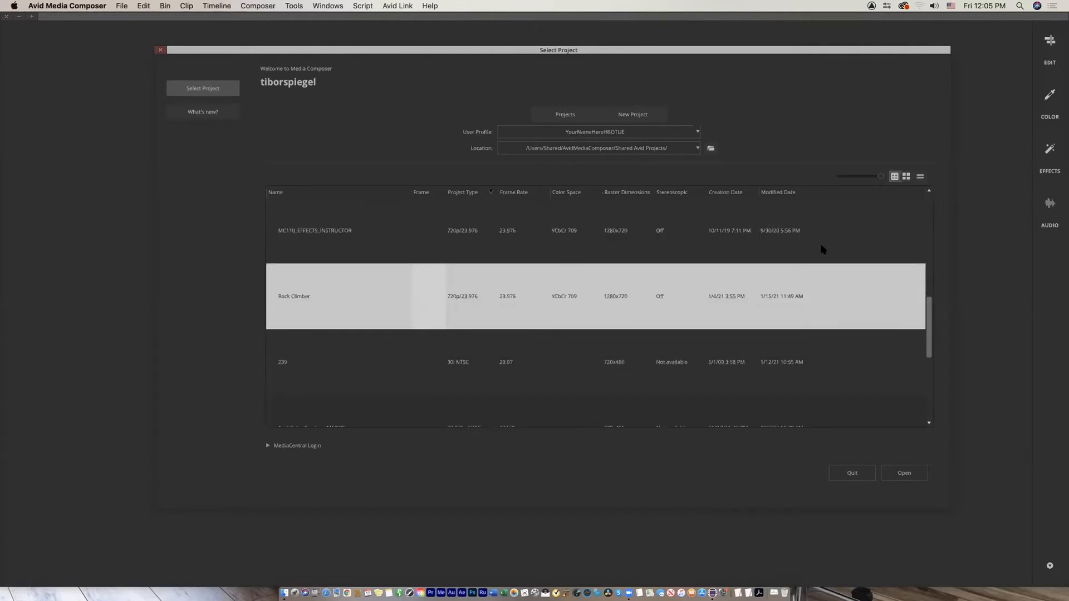
Start setting up a new project, look through the HD 1080 and Ultra HD formats, and choose UHD 29.97P
{"action": "left_click", "coordinate": [646, 116]}
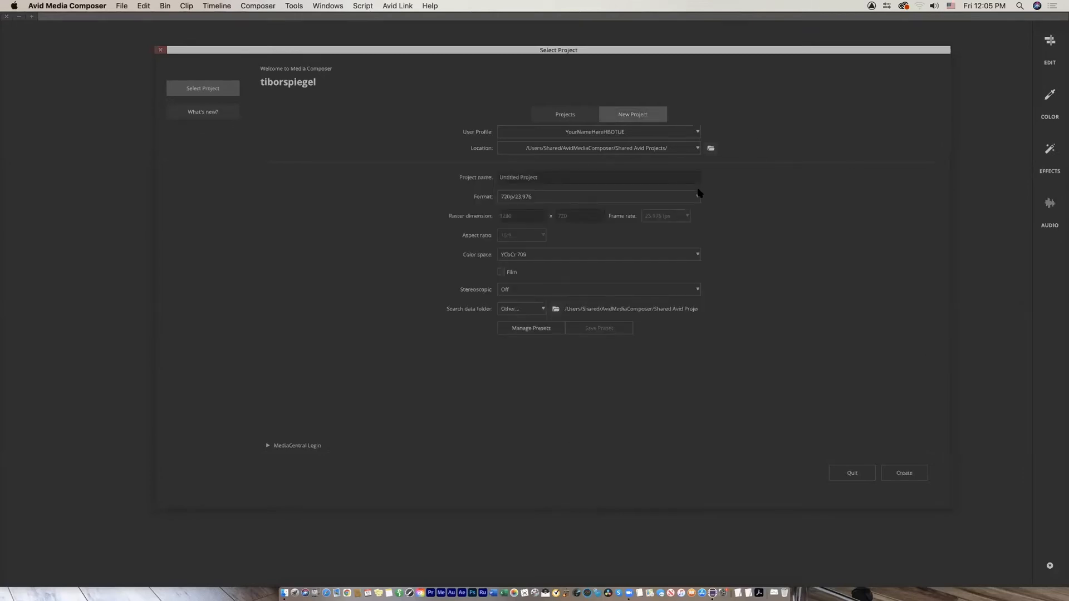
{"action": "left_click", "coordinate": [697, 198]}
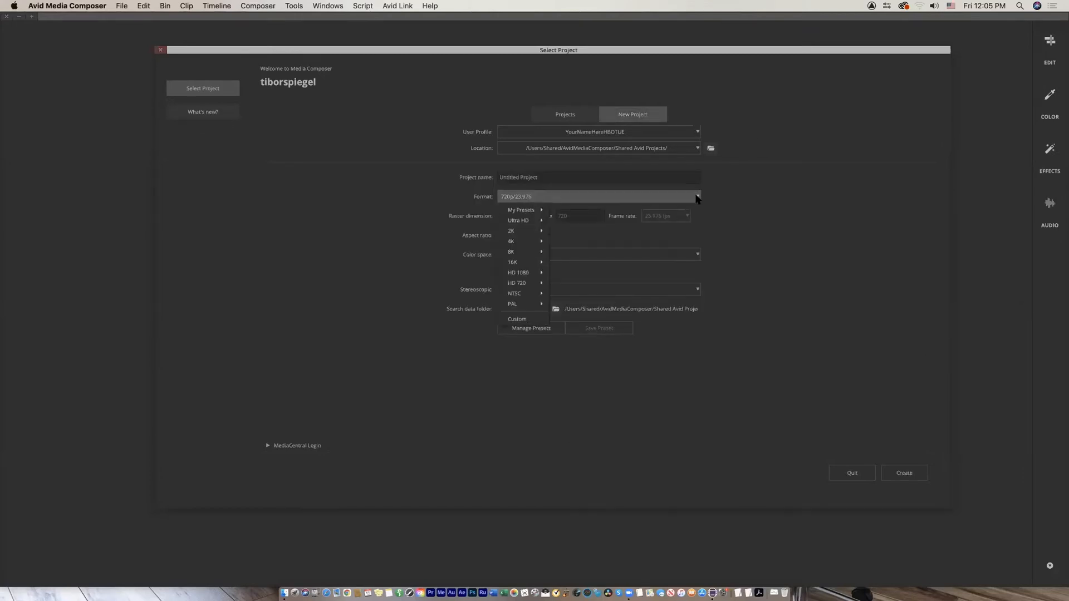
{"action": "mouse_move", "coordinate": [511, 303]}
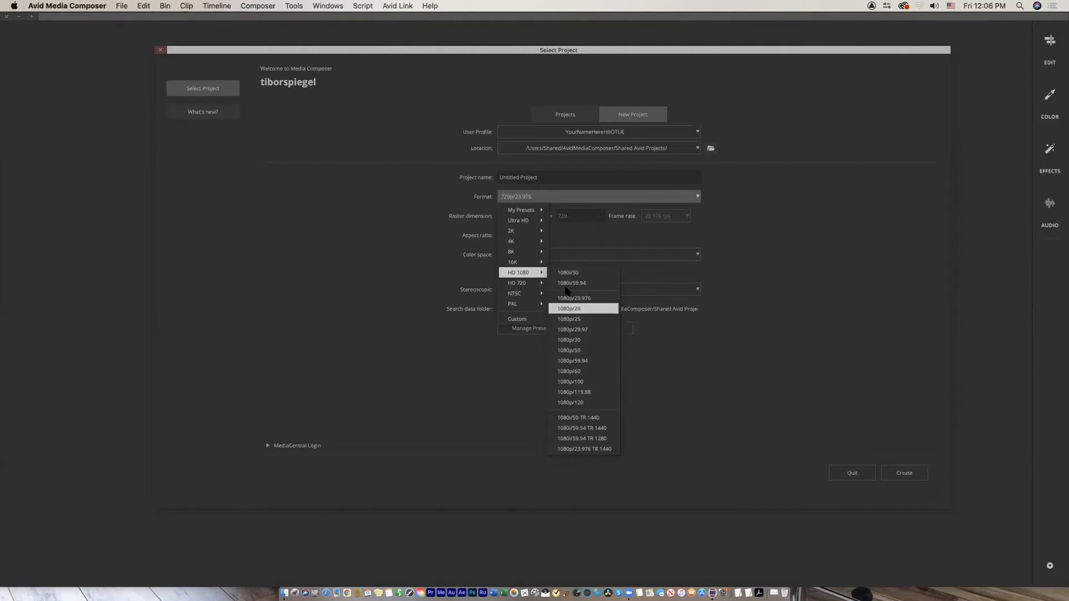
{"action": "mouse_move", "coordinate": [542, 223]}
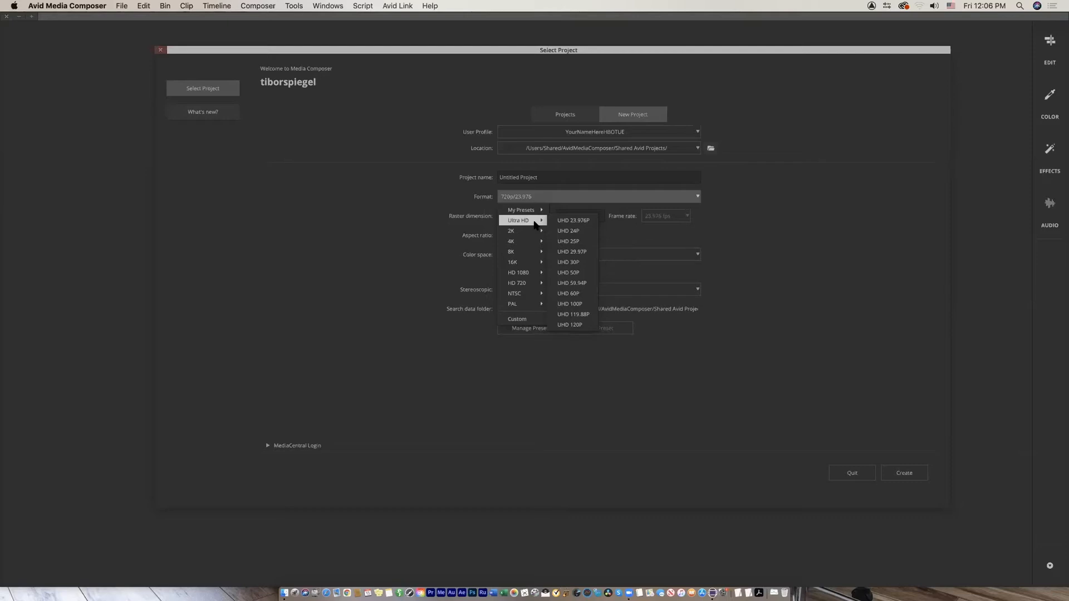
{"action": "left_click", "coordinate": [570, 252]}
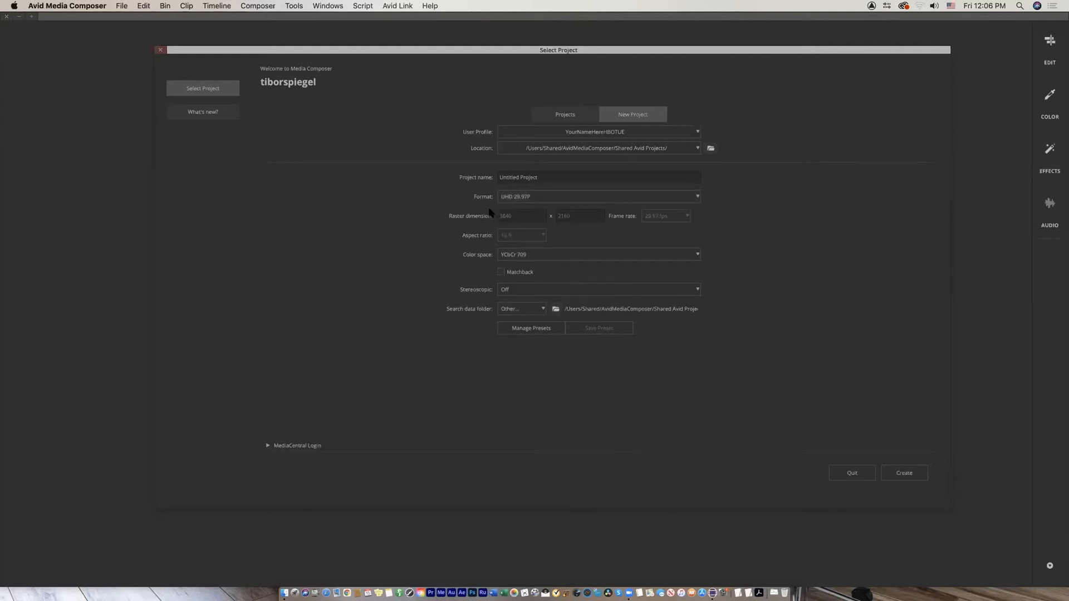
Try a Custom project format with a raster dimension of 6666 x 2222, and return to the list of existing projects
{"action": "left_click", "coordinate": [566, 197]}
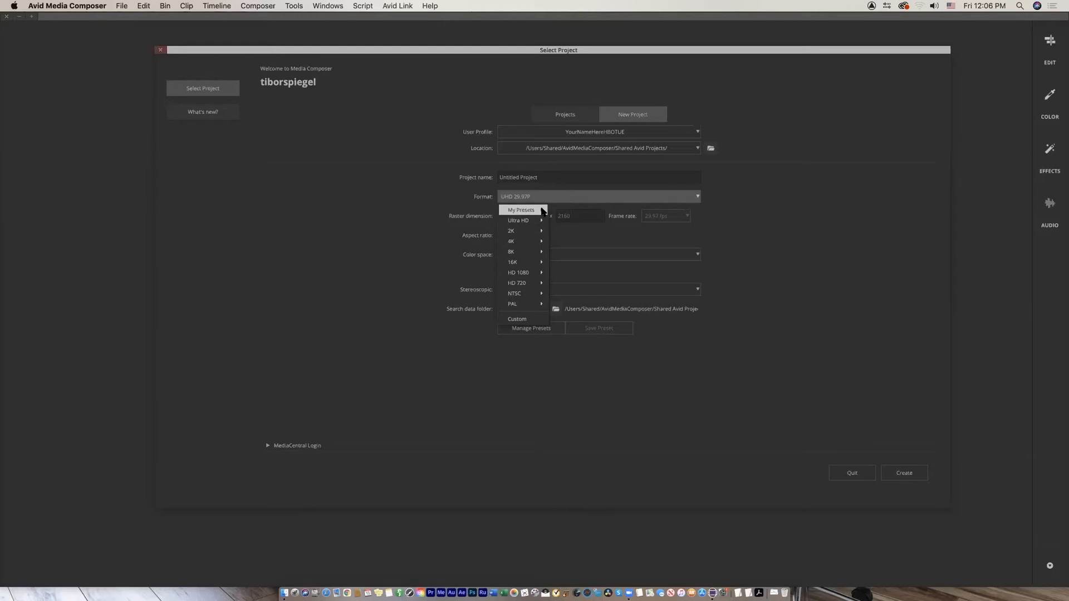
{"action": "mouse_move", "coordinate": [588, 245]}
{"action": "mouse_move", "coordinate": [617, 256]}
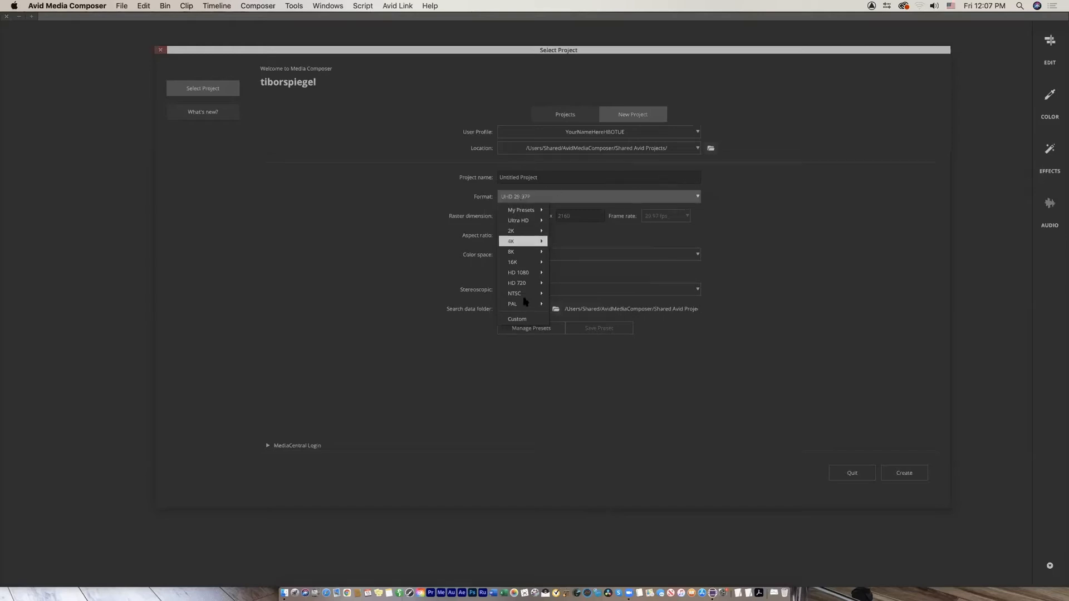
{"action": "left_click", "coordinate": [518, 319]}
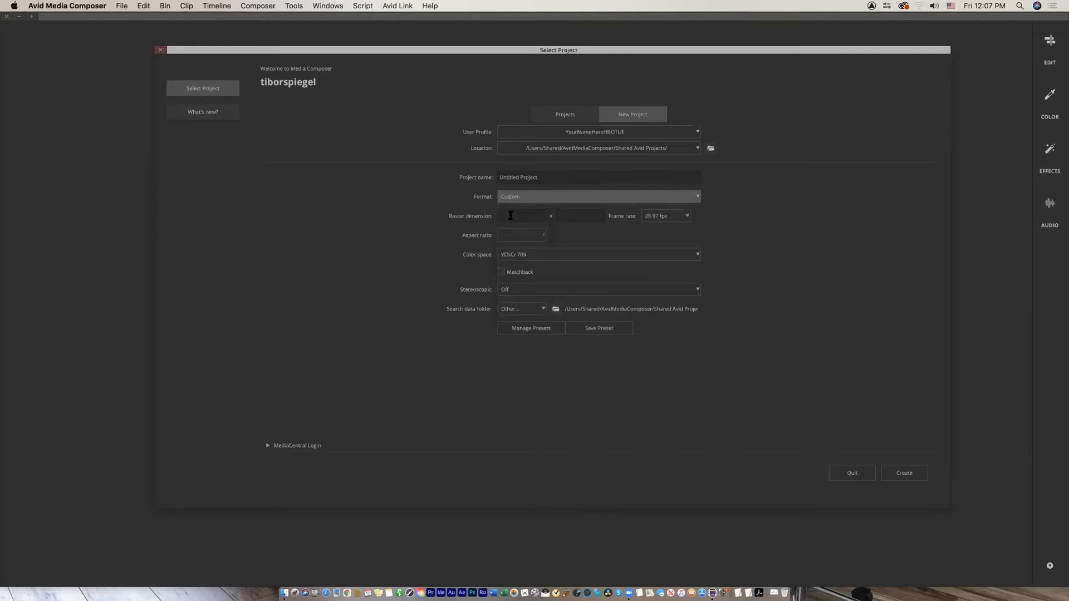
{"action": "left_click", "coordinate": [517, 219]}
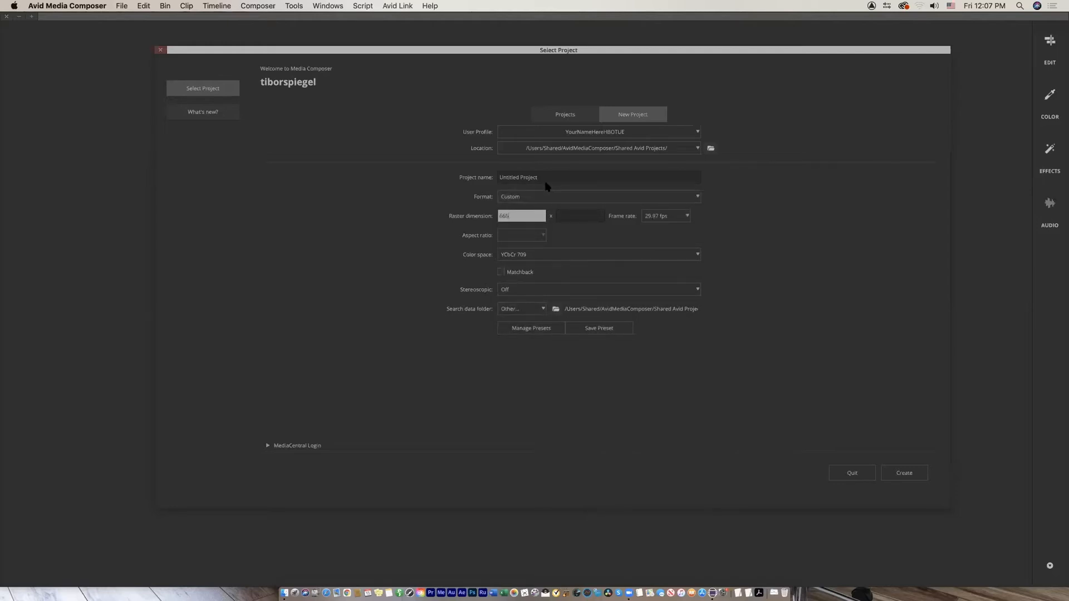
{"action": "left_click", "coordinate": [569, 217]}
{"action": "type", "text": "2222"}
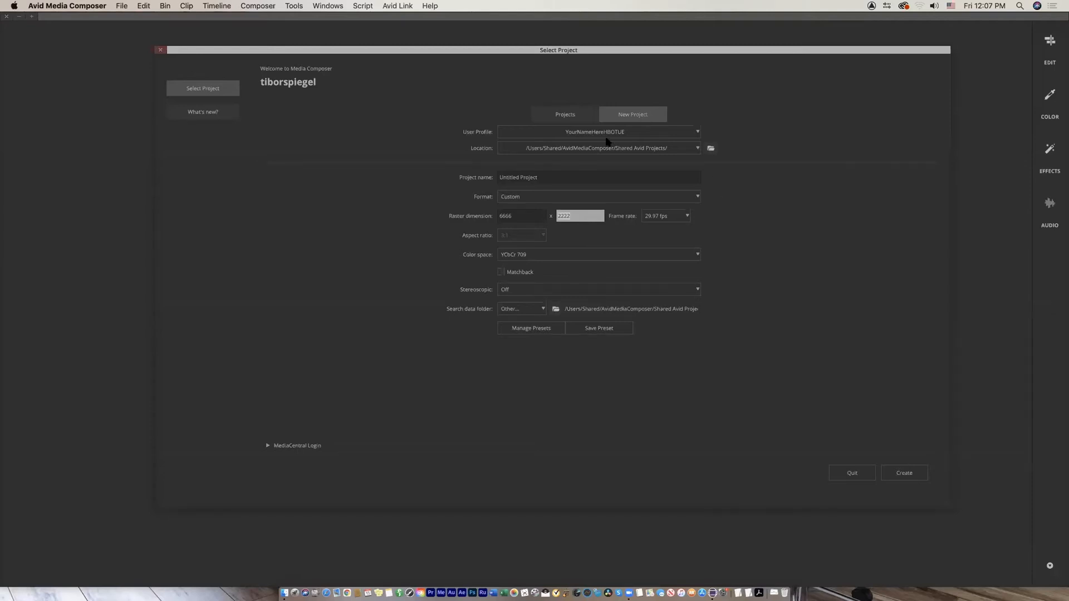
{"action": "left_click", "coordinate": [561, 115]}
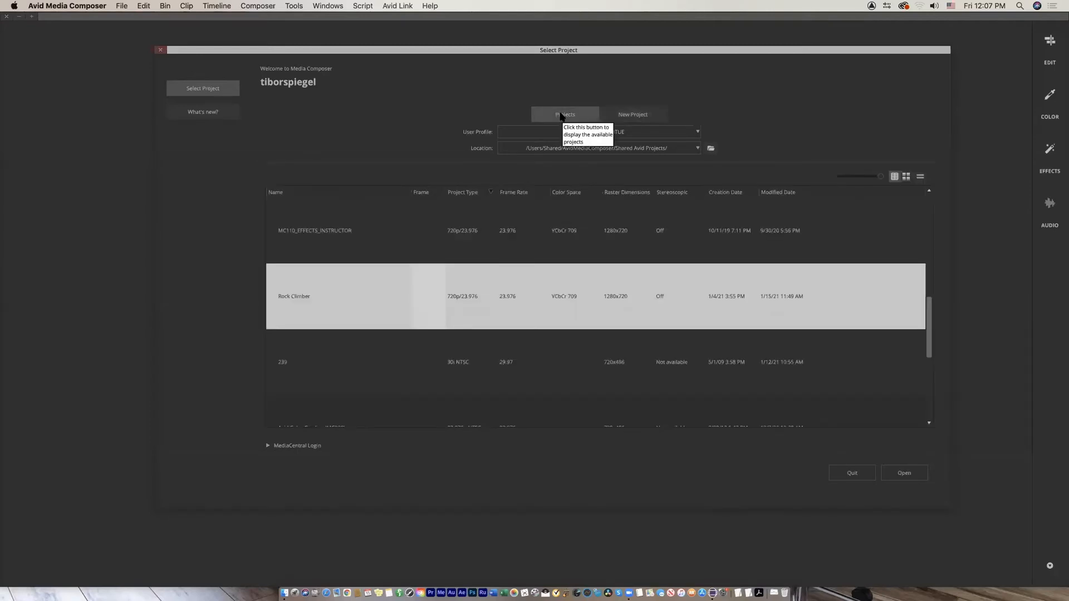
Create a new user profile named FRIDAYjan15
{"action": "left_click", "coordinate": [696, 135]}
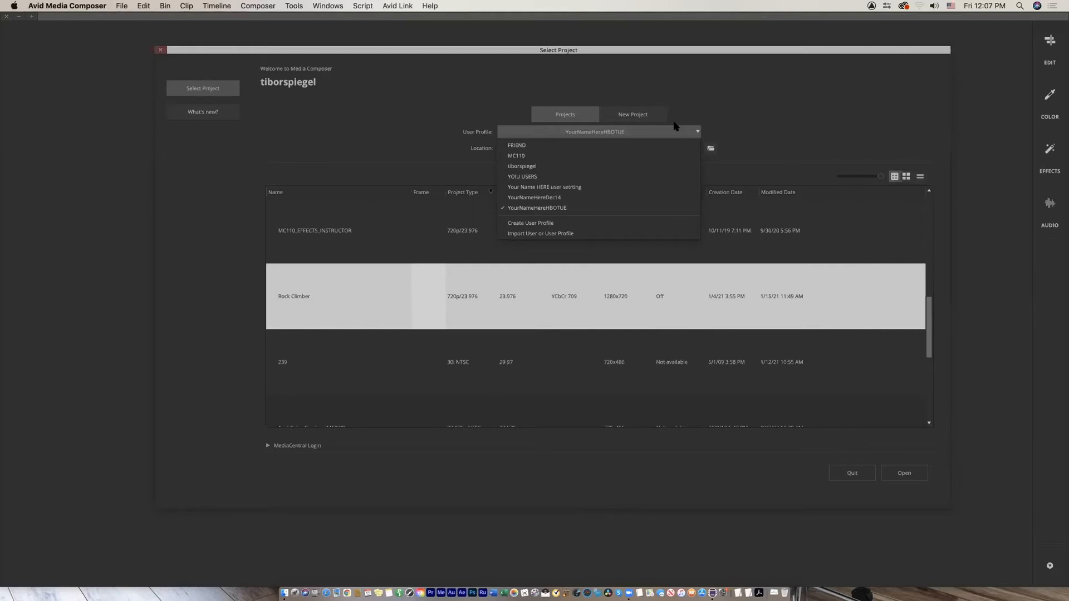
{"action": "left_click", "coordinate": [567, 223]}
{"action": "left_click_drag", "start_coordinate": [534, 267], "coordinate": [570, 253]}
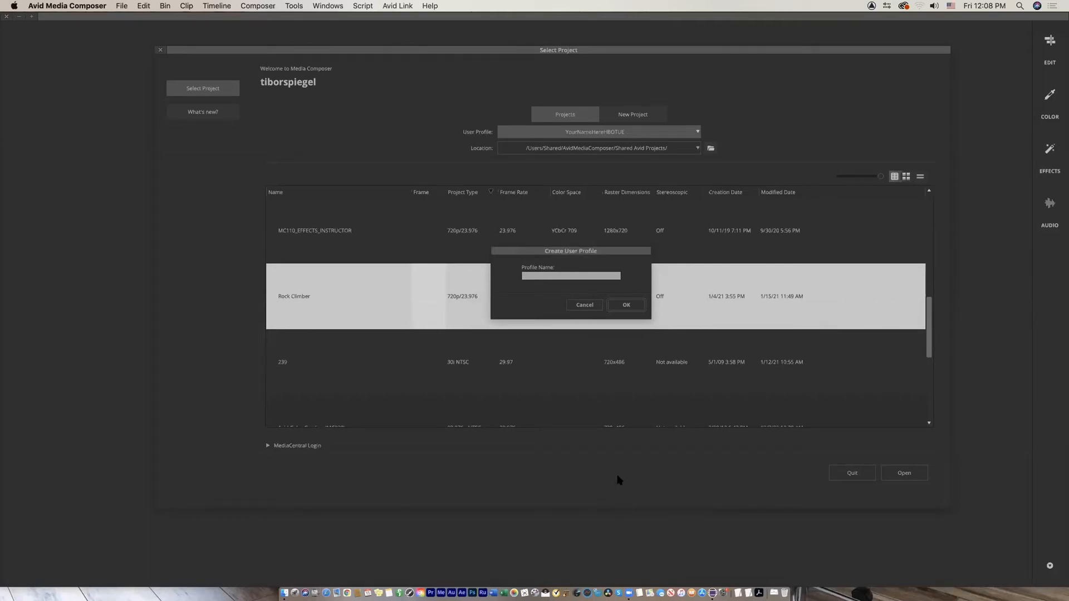
{"action": "left_click", "coordinate": [537, 276]}
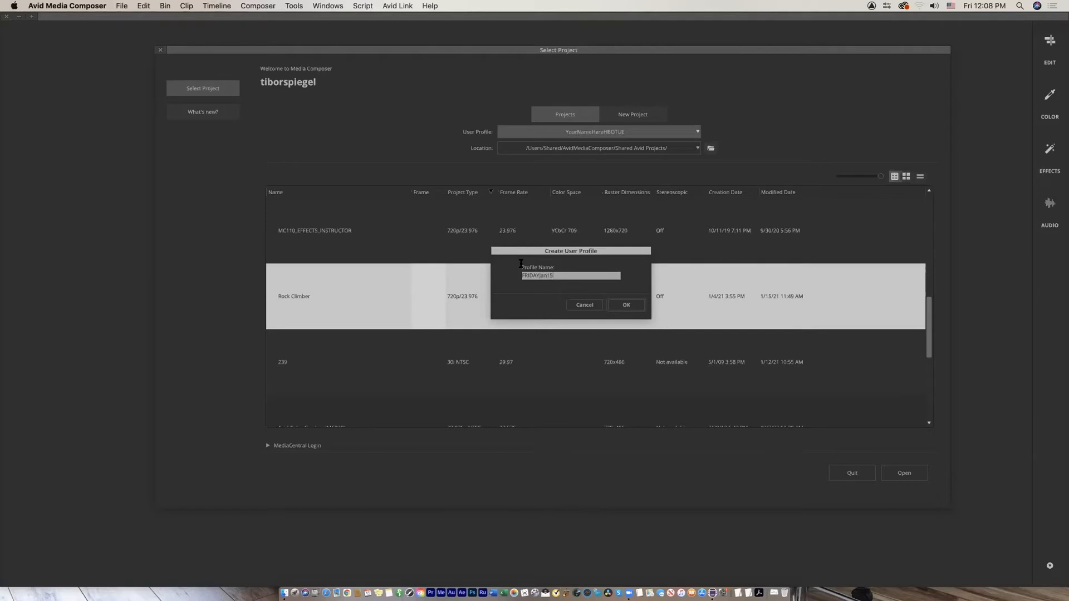
{"action": "left_click", "coordinate": [627, 305]}
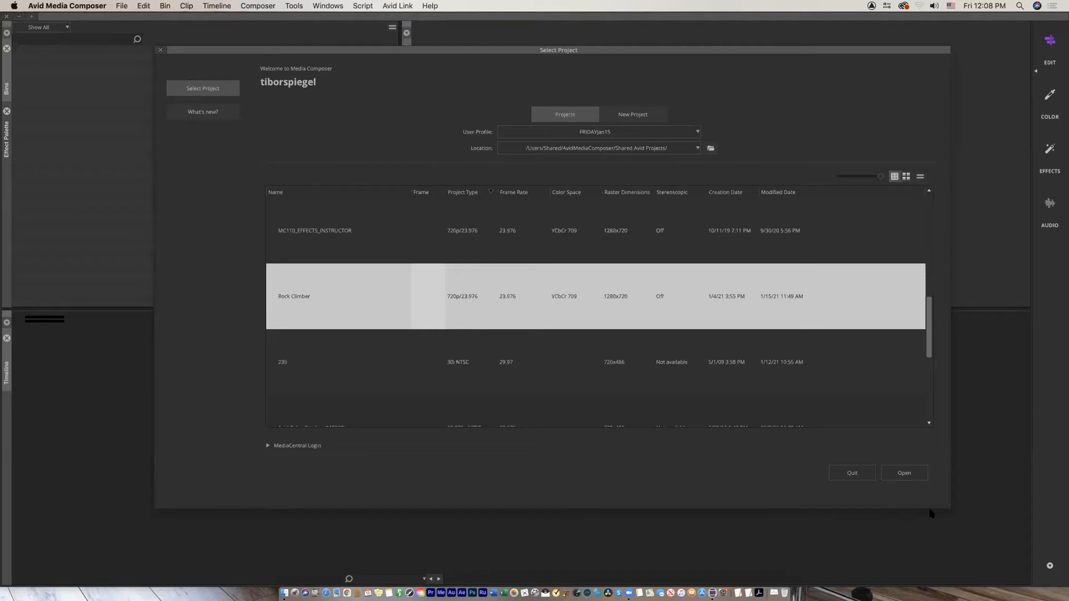
Reposition the Select Project window, open the Rock Climber project and adjust the position of its main window
{"action": "left_click_drag", "start_coordinate": [492, 51], "coordinate": [480, 26]}
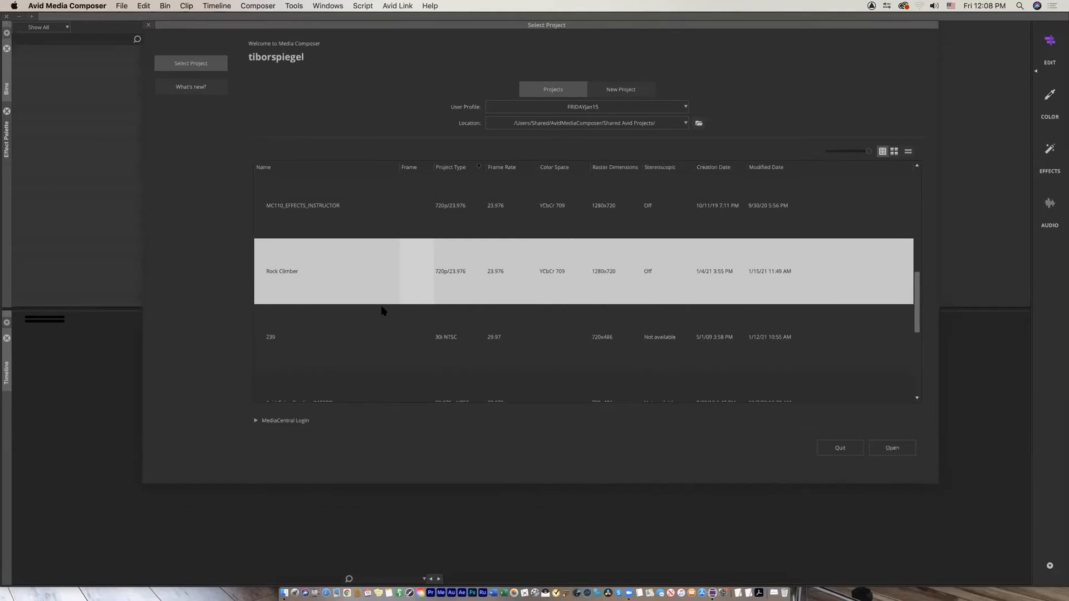
{"action": "double_click", "coordinate": [285, 273]}
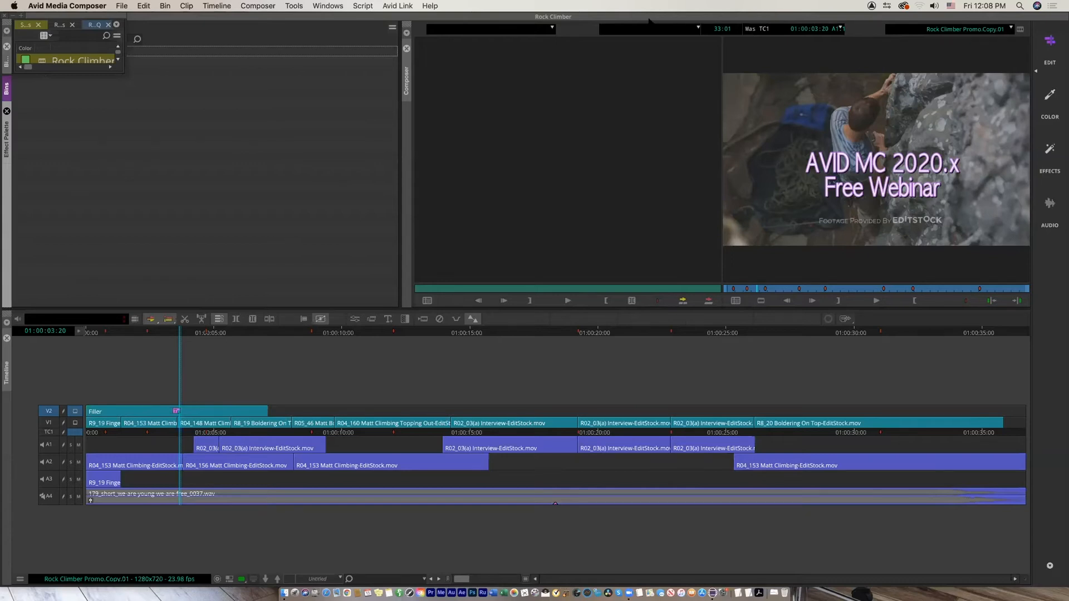
{"action": "mouse_move", "coordinate": [647, 18]}
{"action": "left_mouse_down"}
{"action": "mouse_move", "coordinate": [667, 13]}
{"action": "mouse_move", "coordinate": [723, 127]}
{"action": "mouse_move", "coordinate": [685, 26]}
{"action": "mouse_move", "coordinate": [559, 19]}
{"action": "mouse_move", "coordinate": [746, 8]}
{"action": "mouse_move", "coordinate": [629, 16]}
{"action": "mouse_move", "coordinate": [644, 12]}
{"action": "left_mouse_up"}
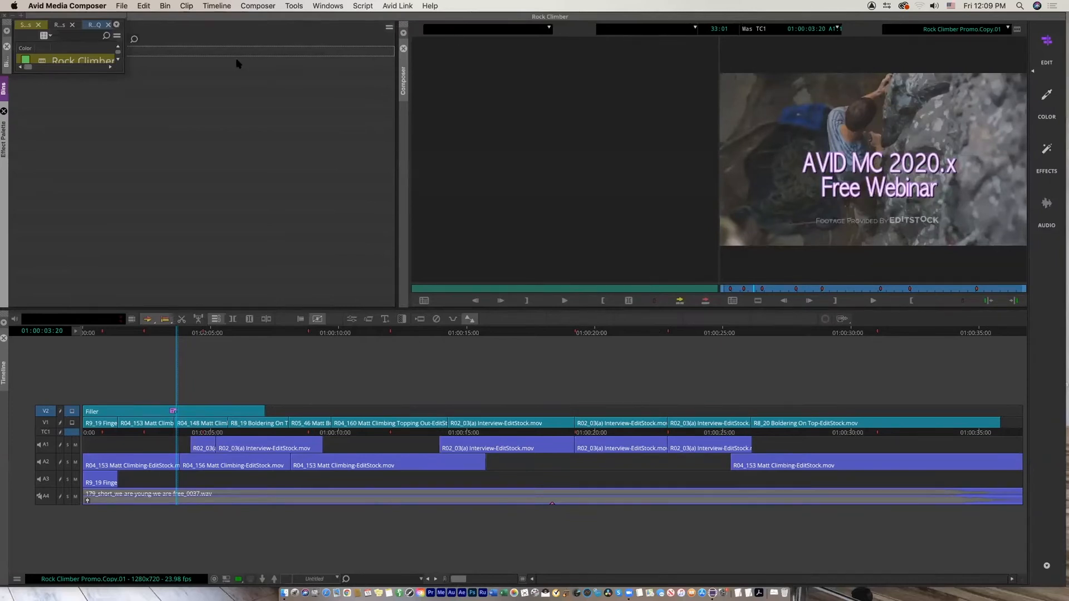
Show the Effect Palette and close all three open bins in the floating bin window
{"action": "left_click", "coordinate": [4, 152]}
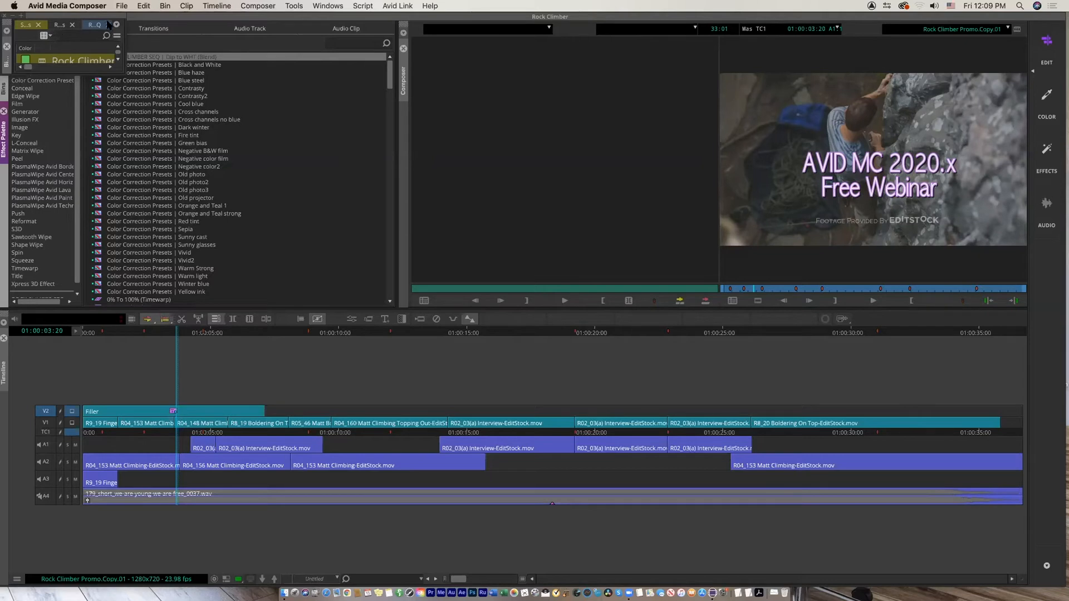
{"action": "left_click", "coordinate": [107, 23]}
{"action": "left_click", "coordinate": [86, 25]}
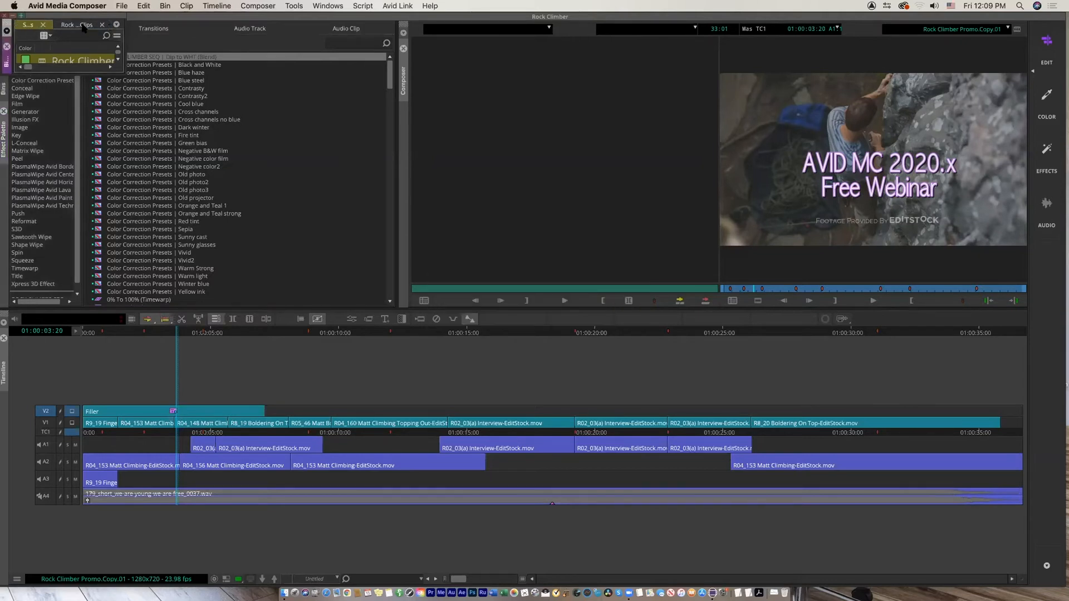
{"action": "left_click", "coordinate": [44, 25]}
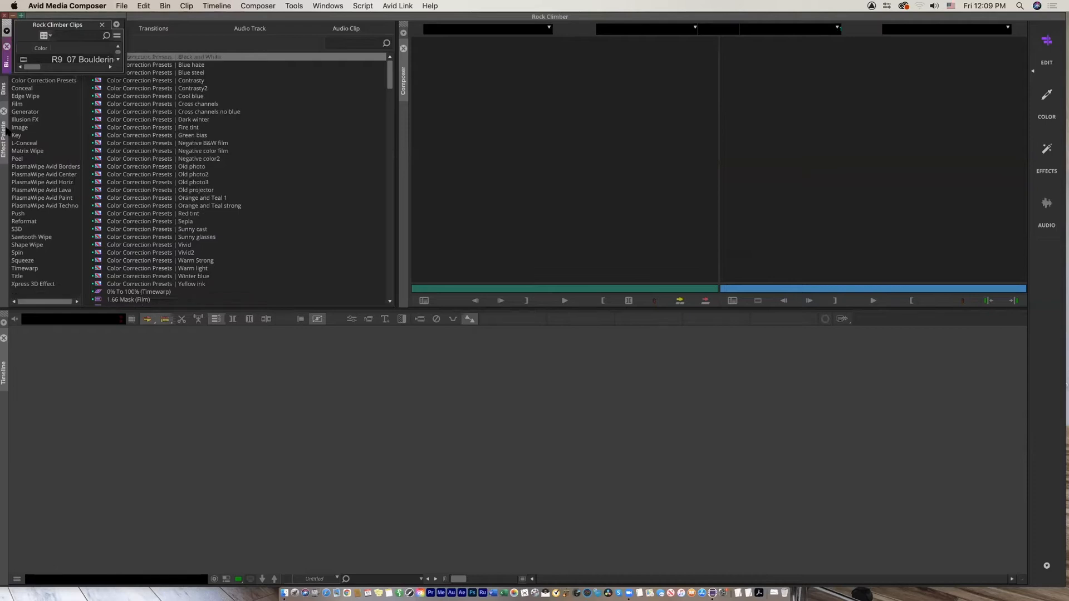
{"action": "left_click", "coordinate": [102, 24]}
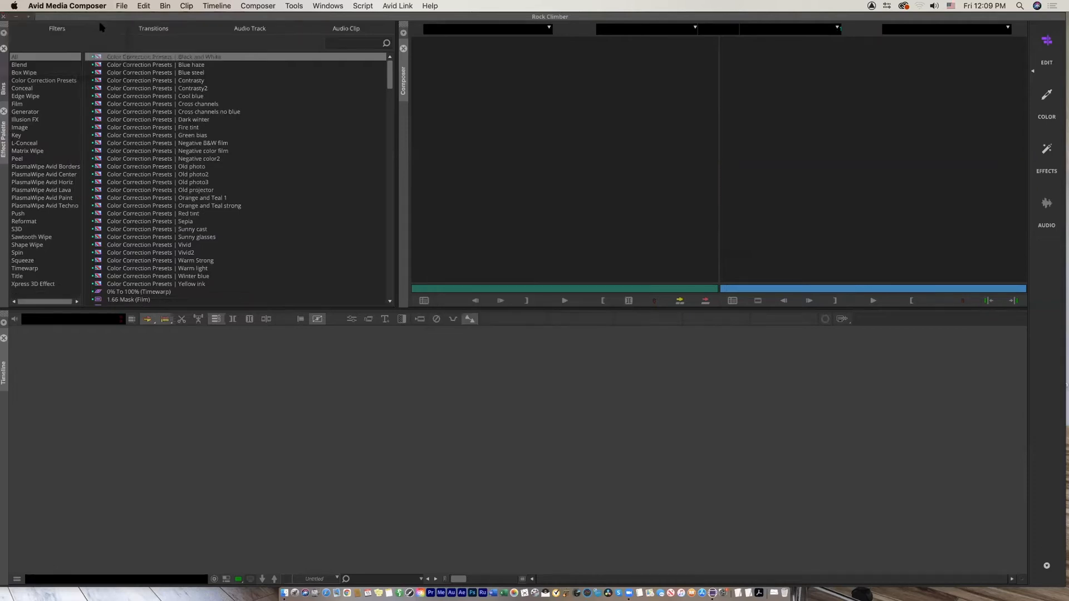
Alternate between the Bins container and the Effect Palette to compare their contents, finishing on the Effect Palette
{"action": "left_click", "coordinate": [4, 88]}
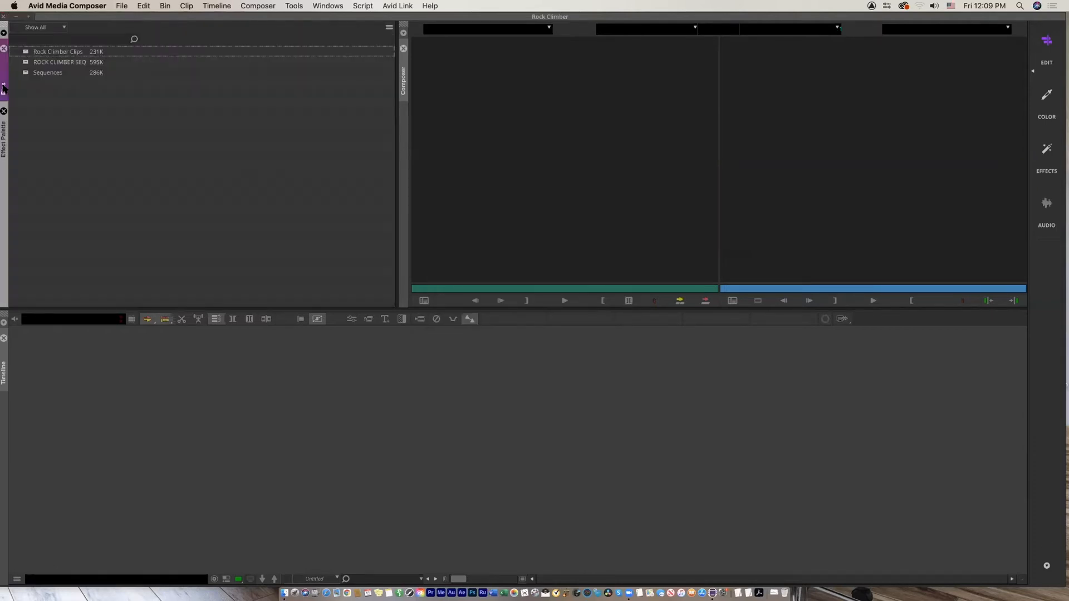
{"action": "left_click", "coordinate": [4, 144]}
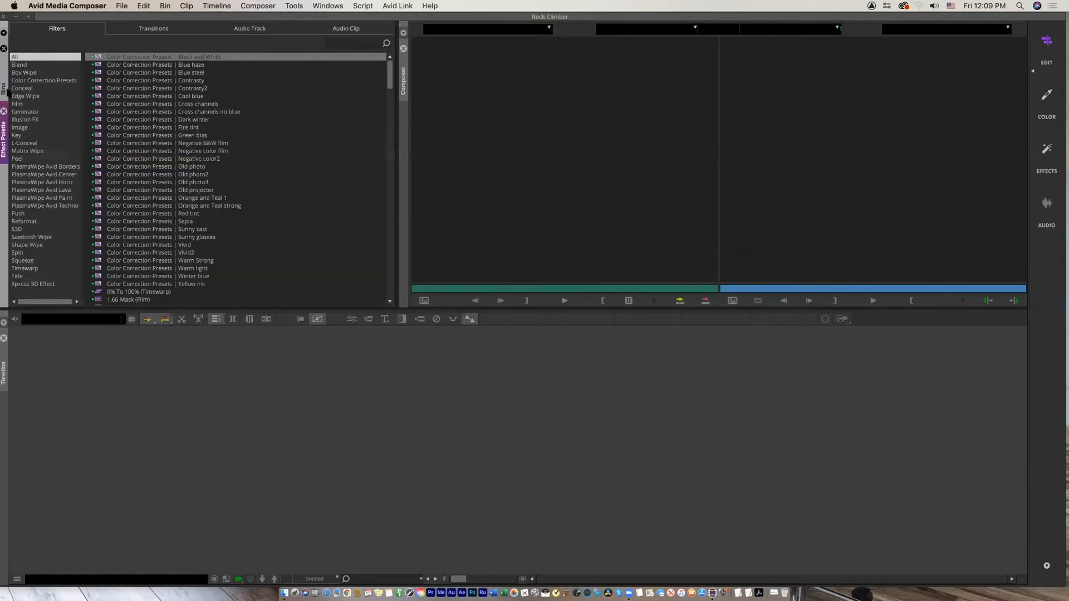
{"action": "left_click", "coordinate": [4, 87]}
{"action": "left_click", "coordinate": [4, 143]}
{"action": "left_click", "coordinate": [4, 86]}
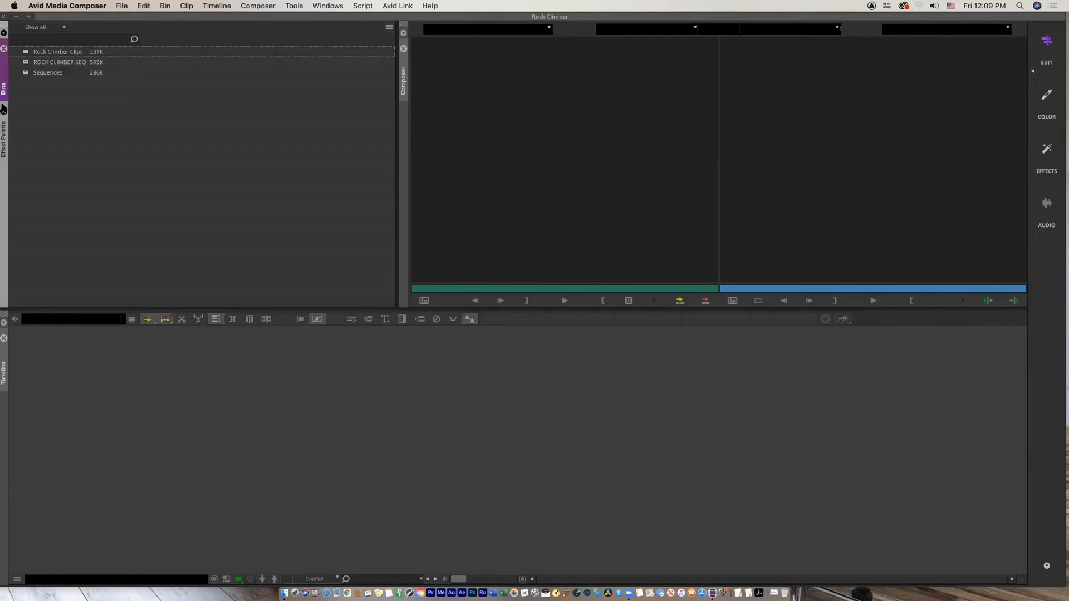
{"action": "left_click", "coordinate": [4, 151]}
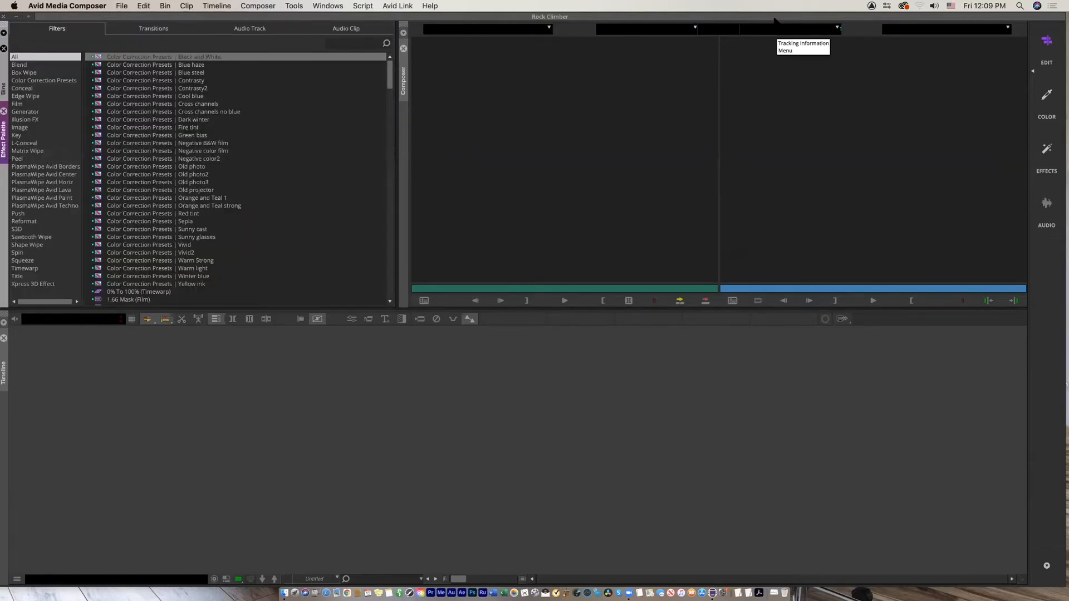
Point out the Composer's source and record monitors and the Timeline by making each one active in turn
{"action": "left_click", "coordinate": [606, 291]}
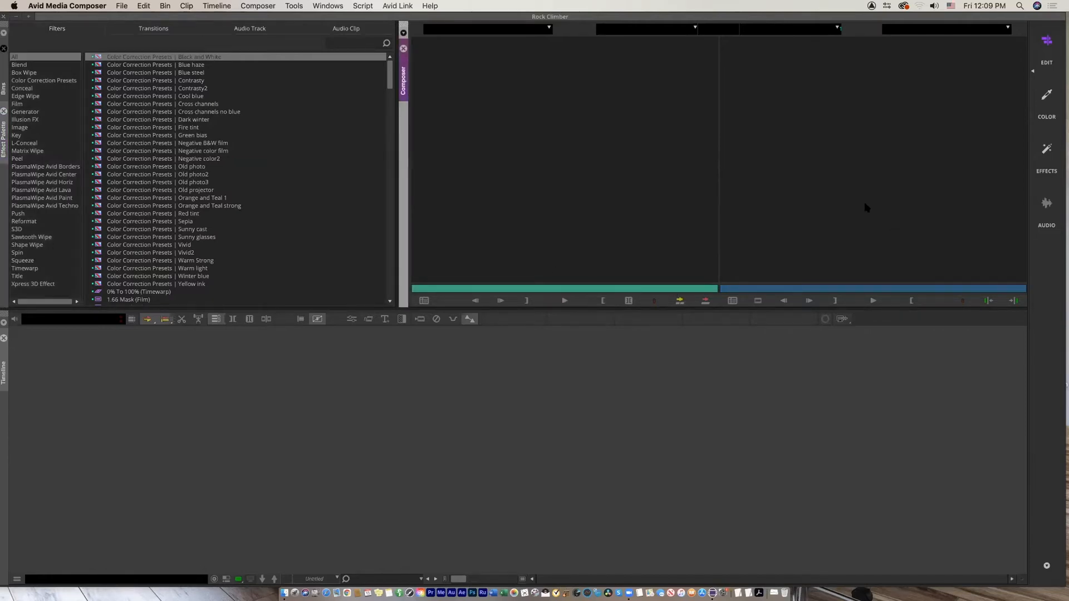
{"action": "left_click", "coordinate": [868, 223]}
{"action": "left_click", "coordinate": [548, 289]}
{"action": "left_click", "coordinate": [802, 290]}
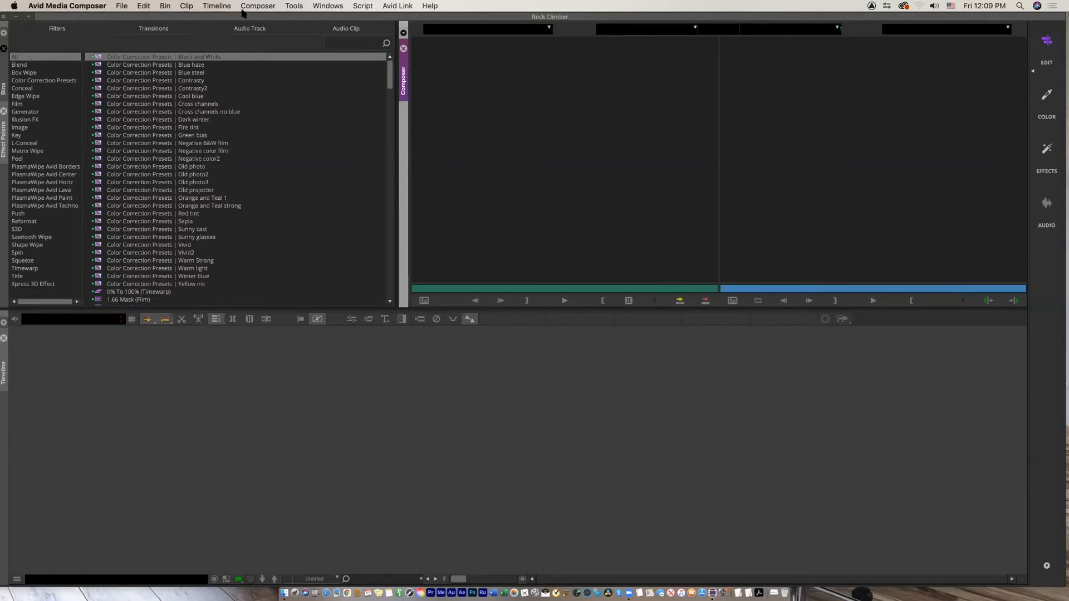
{"action": "left_click", "coordinate": [356, 451]}
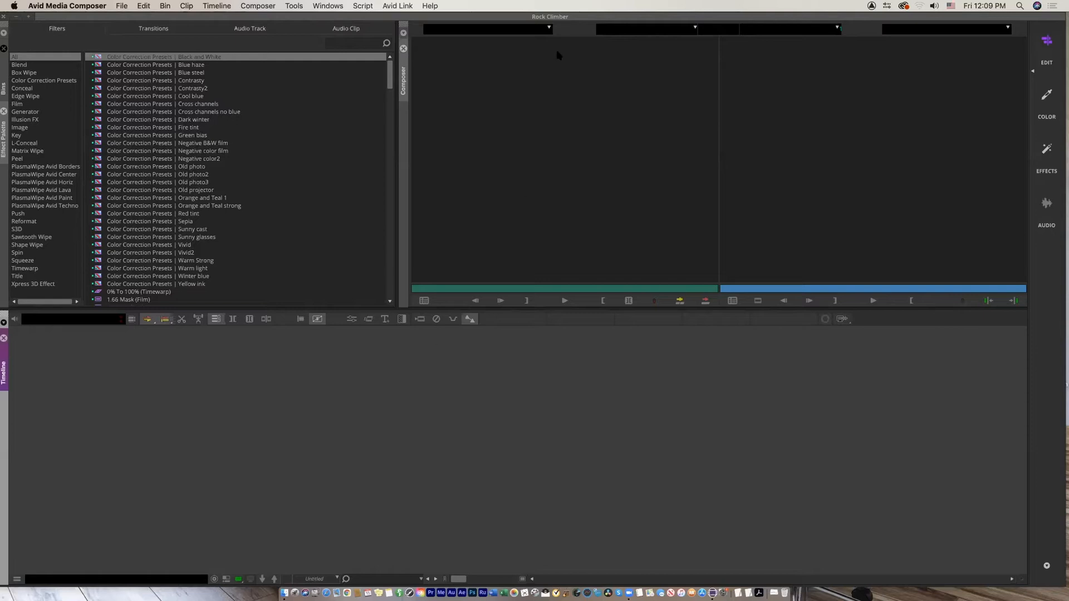
Nudge the Rock Climber project window slightly and switch to the Color workspace
{"action": "mouse_move", "coordinate": [544, 17]}
{"action": "left_mouse_down"}
{"action": "mouse_move", "coordinate": [549, 39]}
{"action": "mouse_move", "coordinate": [526, 36]}
{"action": "mouse_move", "coordinate": [533, 15]}
{"action": "left_mouse_up"}
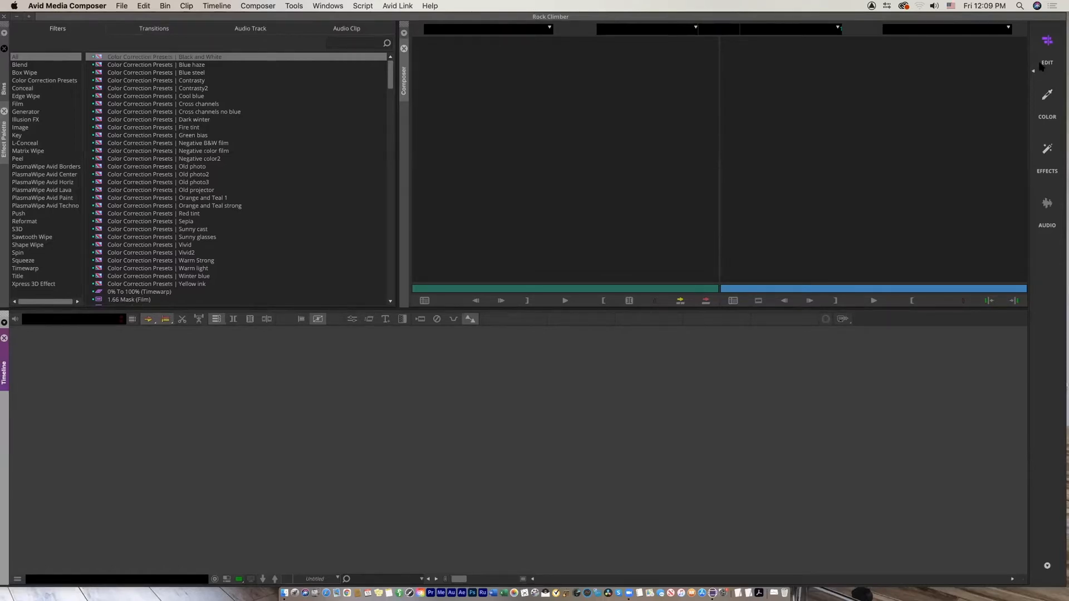
{"action": "left_click", "coordinate": [1046, 98]}
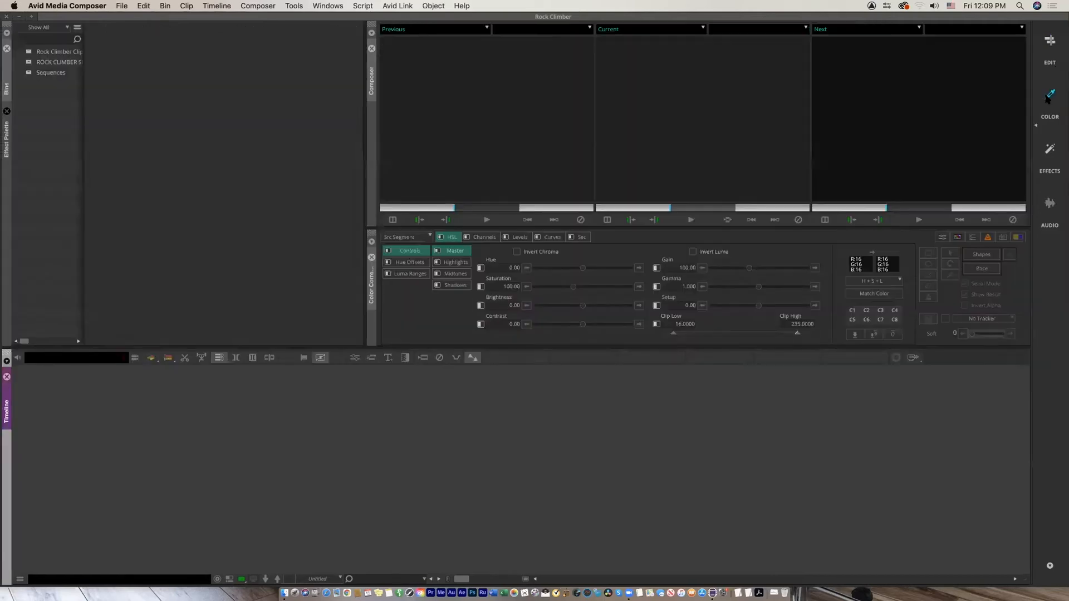
Show the Effects and Audio workspaces and return to the Edit workspace
{"action": "left_click", "coordinate": [1052, 156]}
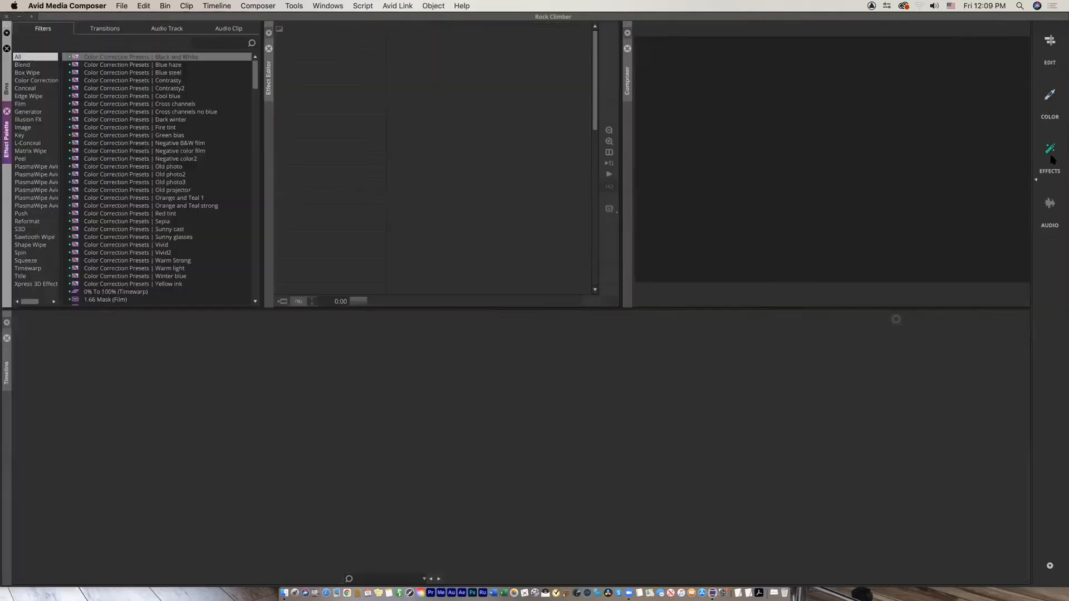
{"action": "left_click", "coordinate": [1049, 212]}
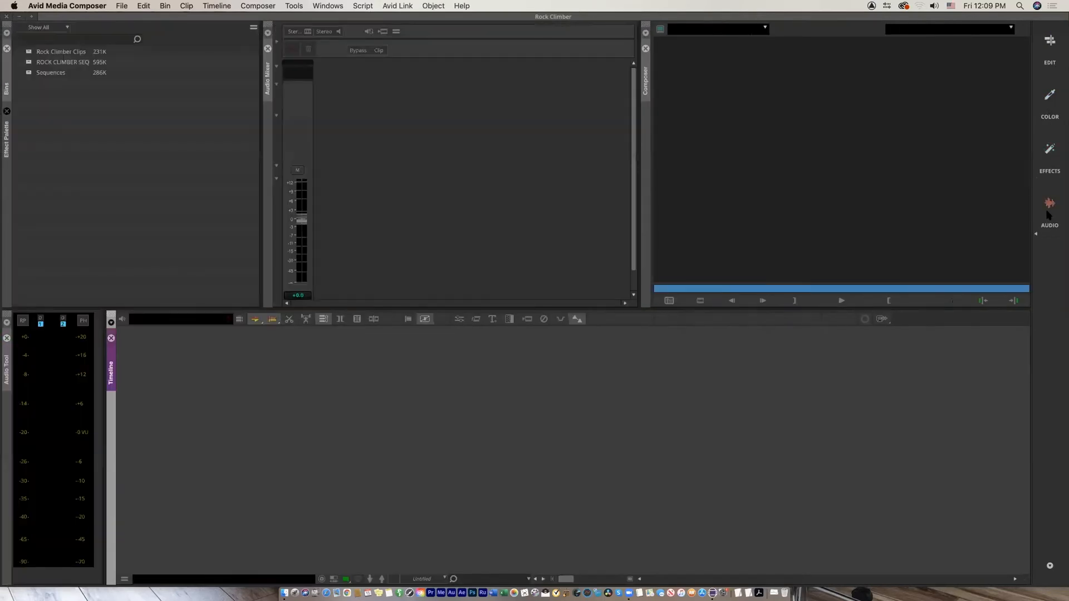
{"action": "left_click", "coordinate": [1050, 51]}
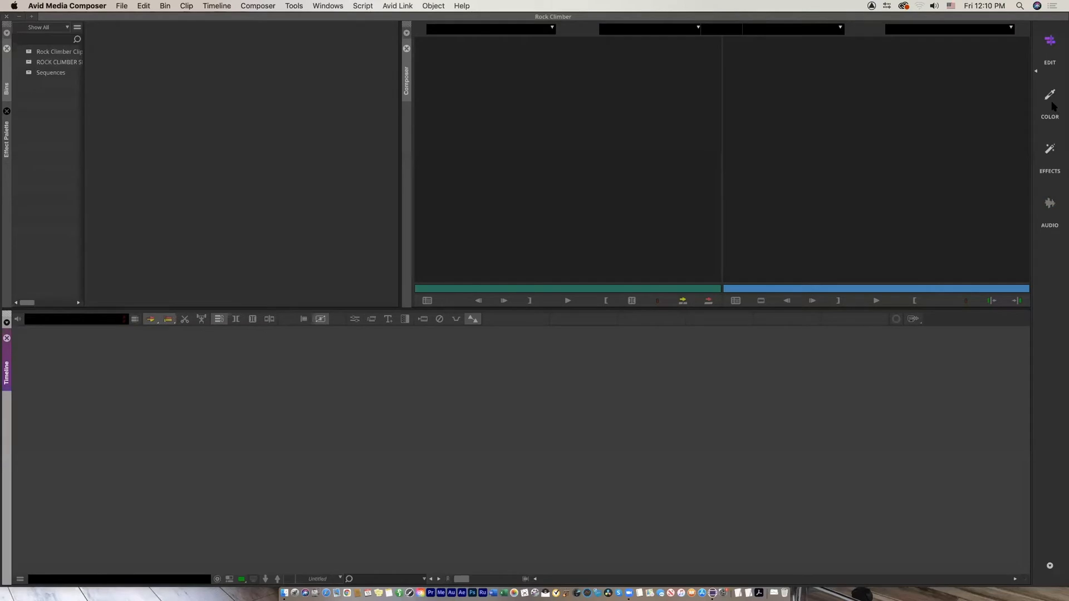
Cycle once more through the Color, Effects and Audio workspaces, finishing on Edit with its bin area active
{"action": "left_click", "coordinate": [1052, 105]}
{"action": "left_click", "coordinate": [1050, 149]}
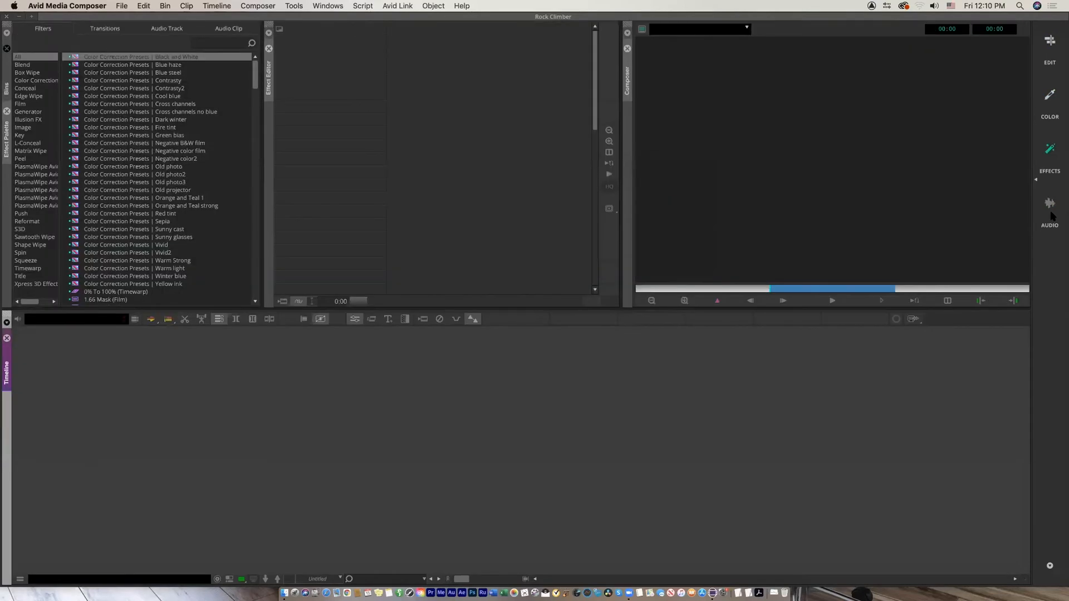
{"action": "left_click", "coordinate": [1051, 215]}
{"action": "left_click", "coordinate": [1037, 40]}
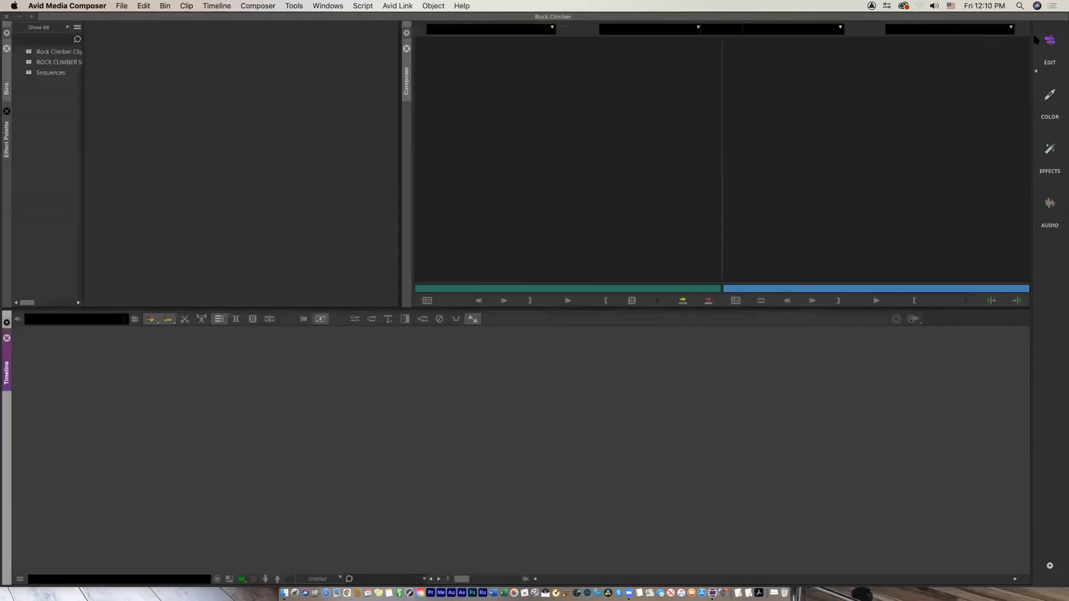
{"action": "left_click", "coordinate": [239, 21]}
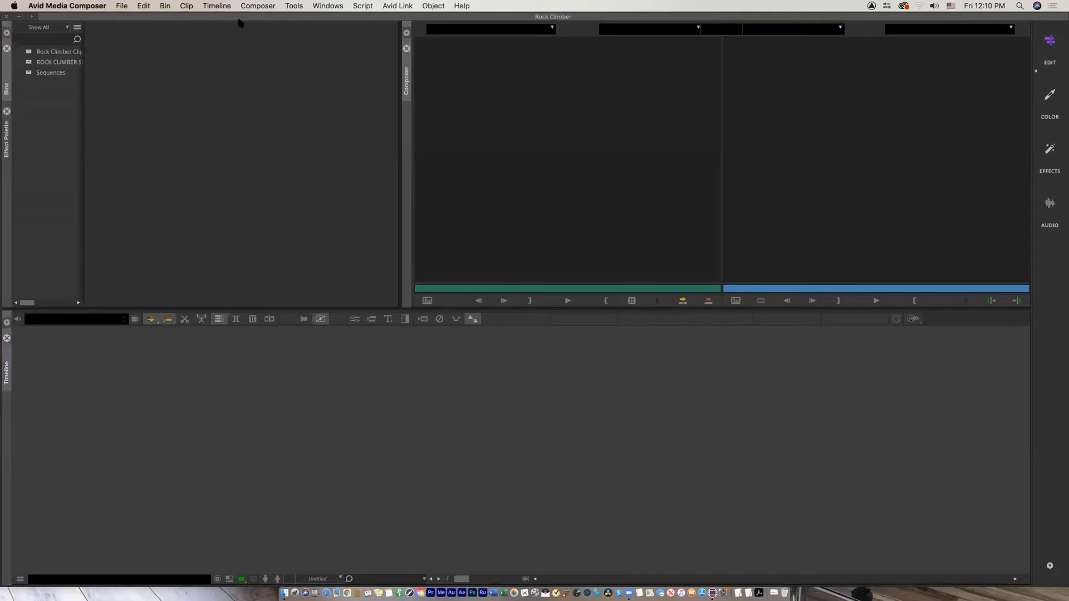
Switch to the Effects and Color workspaces with the Workspaces commands, finishing back in the Edit workspace
{"action": "left_click", "coordinate": [328, 6]}
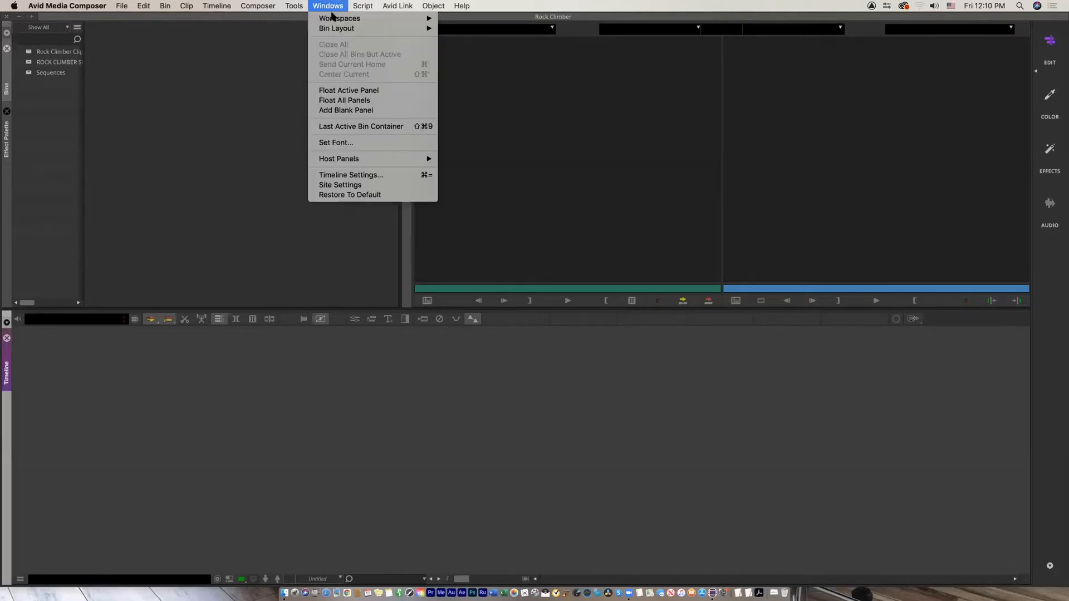
{"action": "mouse_move", "coordinate": [335, 21]}
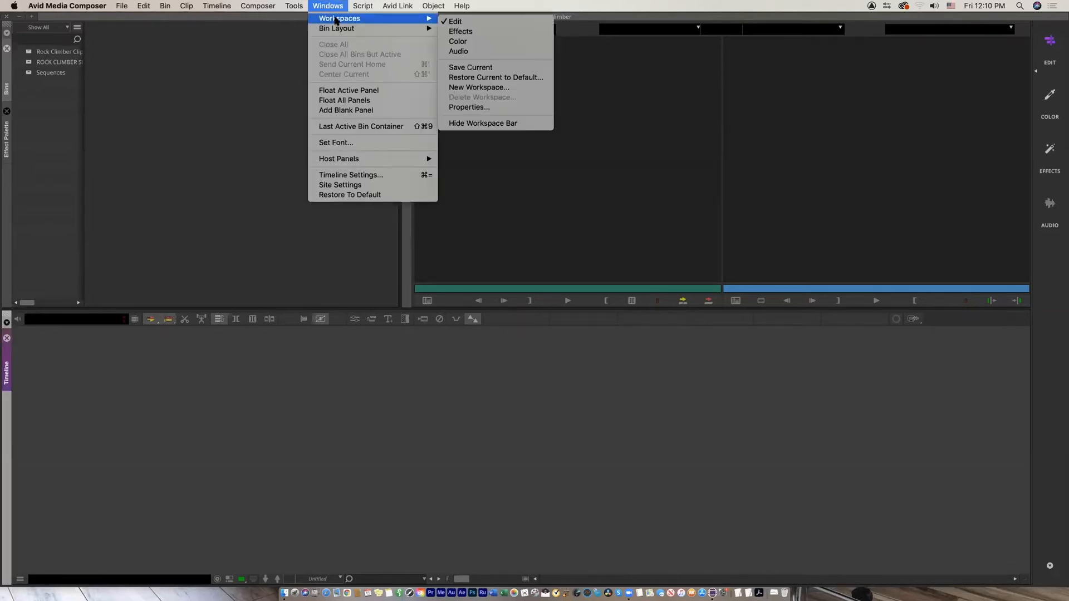
{"action": "left_click", "coordinate": [461, 32]}
{"action": "left_click", "coordinate": [328, 7]}
{"action": "mouse_move", "coordinate": [336, 20]}
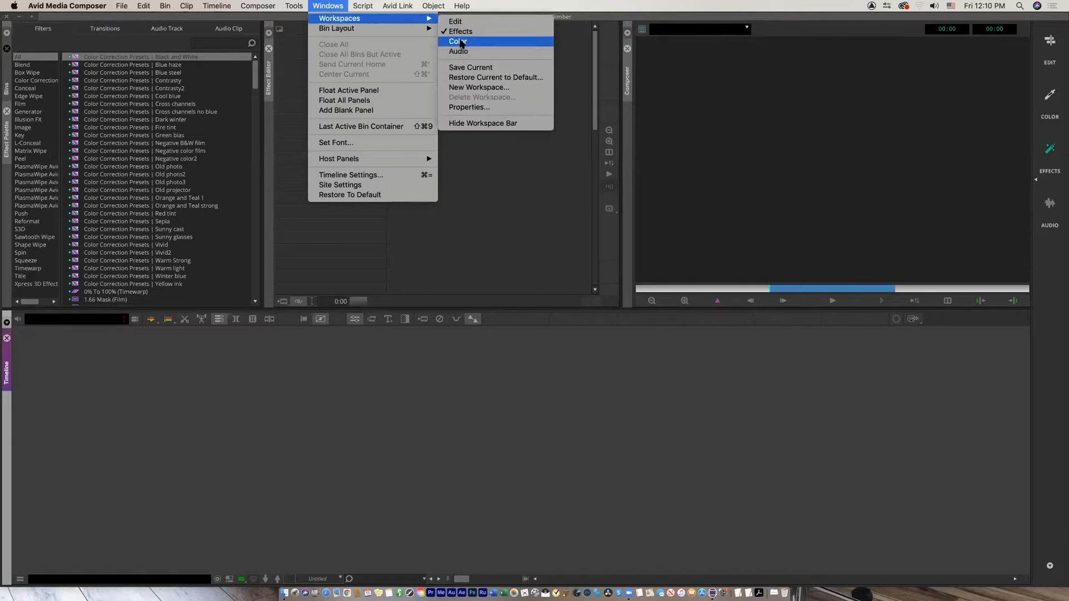
{"action": "left_click", "coordinate": [461, 42]}
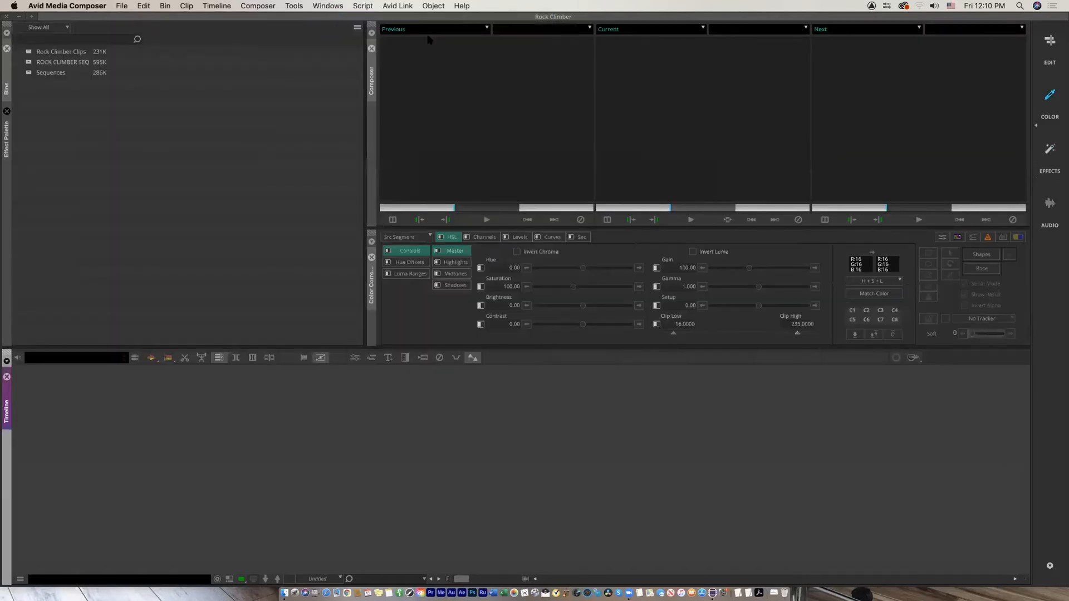
{"action": "left_click", "coordinate": [1053, 52]}
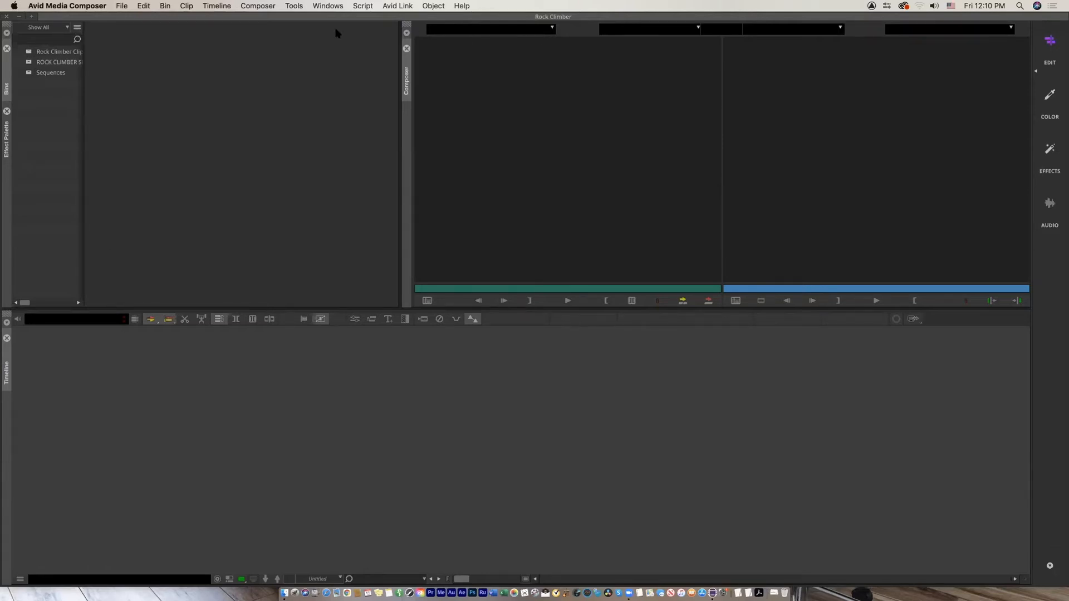
Widen the bin container's sidebar and open the Sequences, ROCK CLIMBER SEQ and Rock Climber Clips bins
{"action": "left_click_drag", "start_coordinate": [84, 105], "coordinate": [242, 114]}
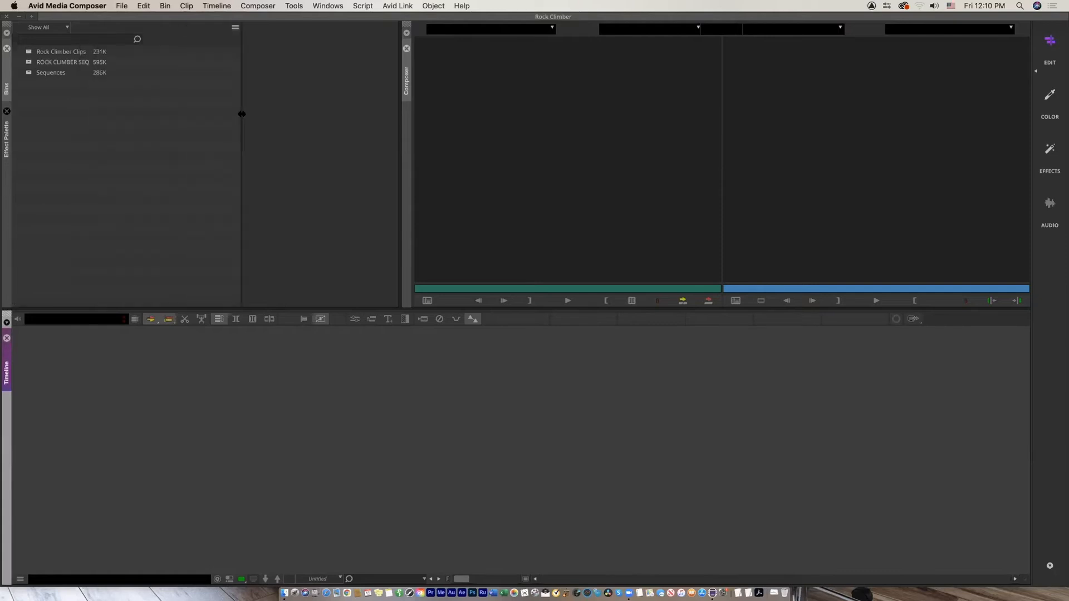
{"action": "double_click", "coordinate": [28, 74]}
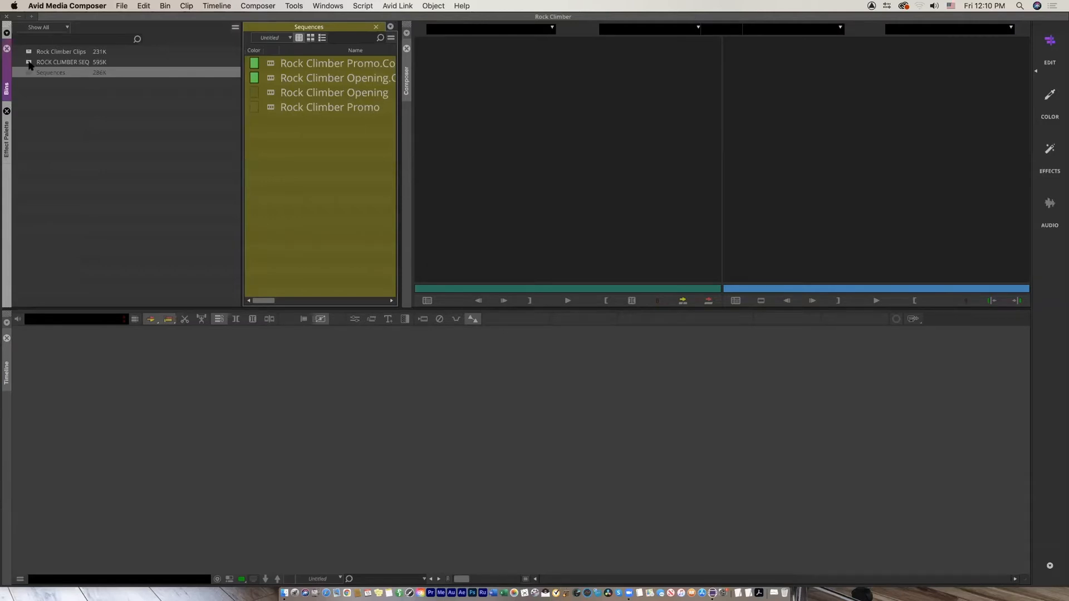
{"action": "double_click", "coordinate": [29, 63]}
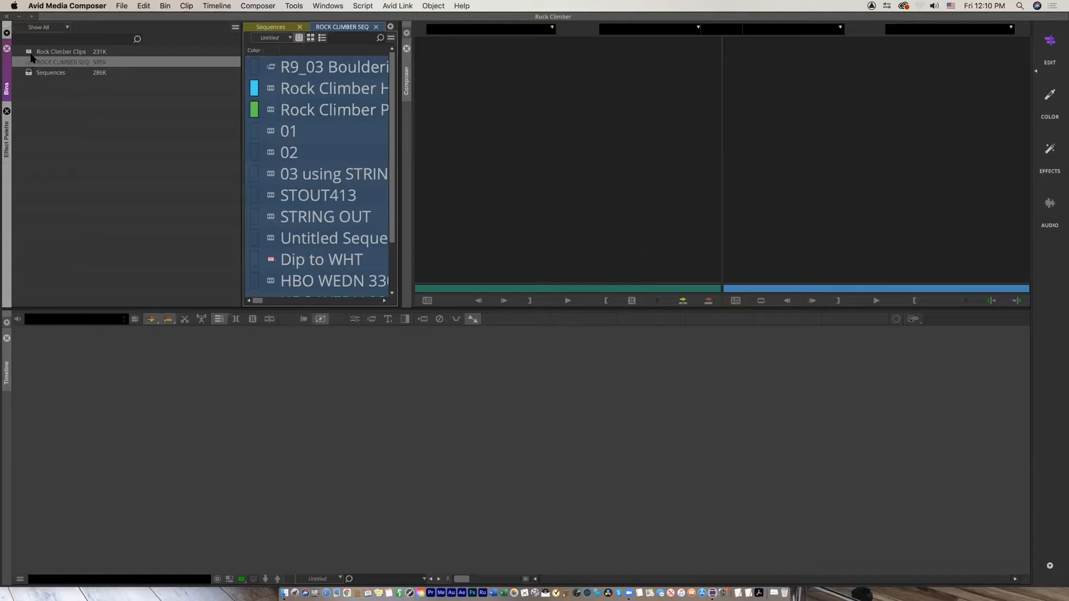
{"action": "double_click", "coordinate": [30, 54]}
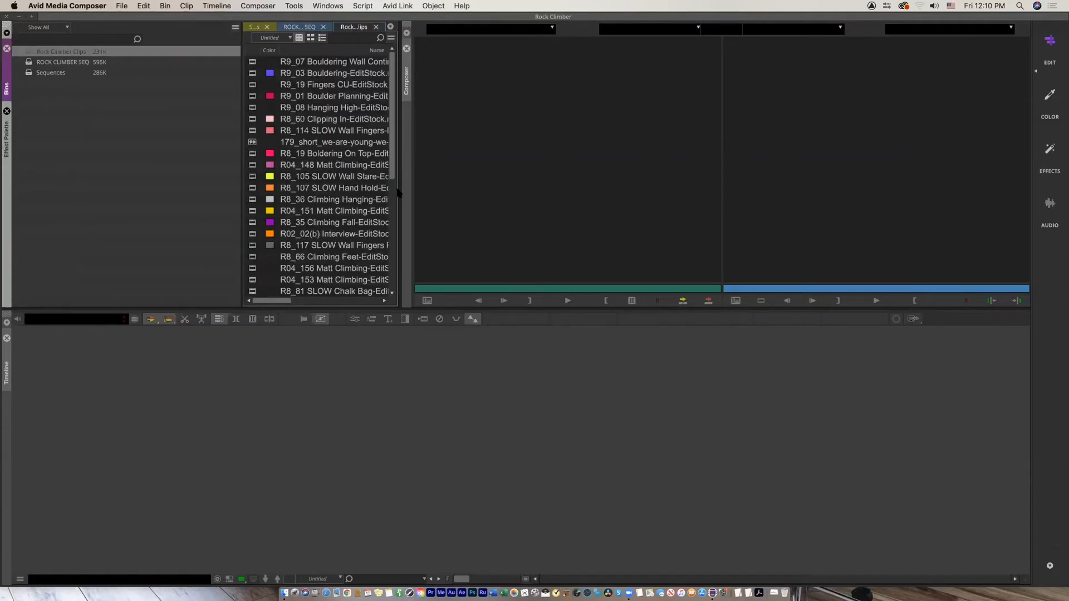
Widen the bin container against the Composer and narrow its sidebar to give the open bin more room
{"action": "left_click_drag", "start_coordinate": [399, 189], "coordinate": [489, 192]}
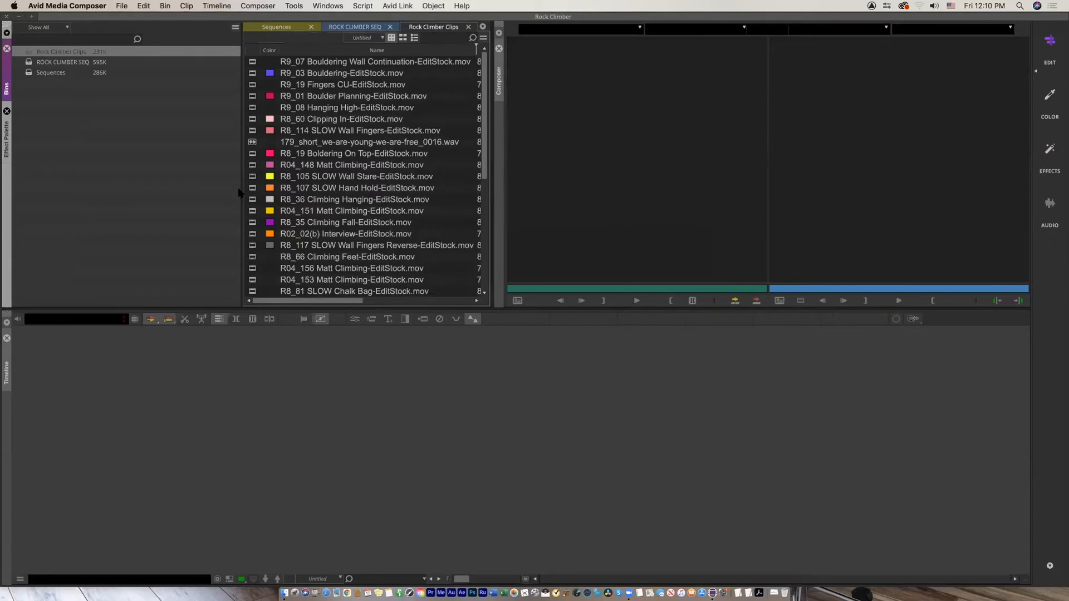
{"action": "left_click_drag", "start_coordinate": [241, 189], "coordinate": [200, 183]}
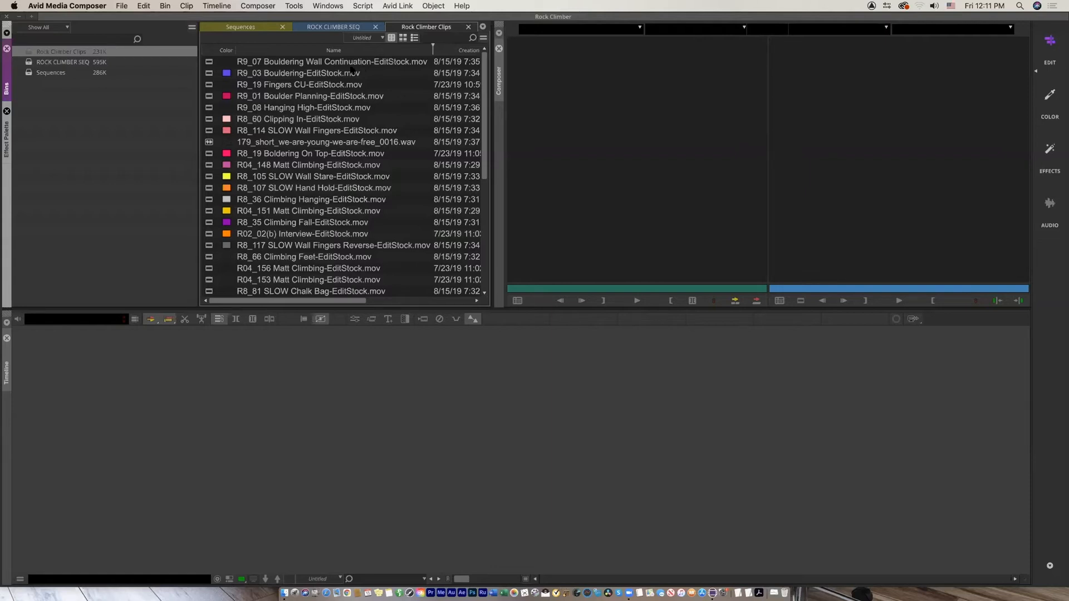
{"action": "left_click", "coordinate": [615, 39]}
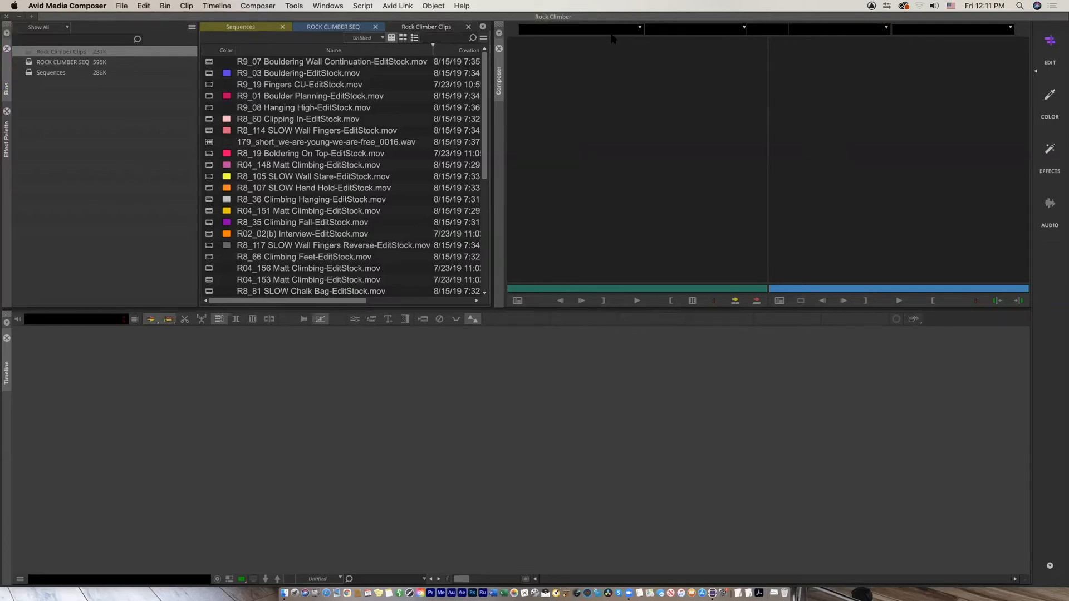
Alternate between the open Sequences, ROCK CLIMBER SEQ and Rock Climber Clips bins, finishing on Sequences
{"action": "left_click", "coordinate": [265, 29]}
{"action": "left_click", "coordinate": [337, 28]}
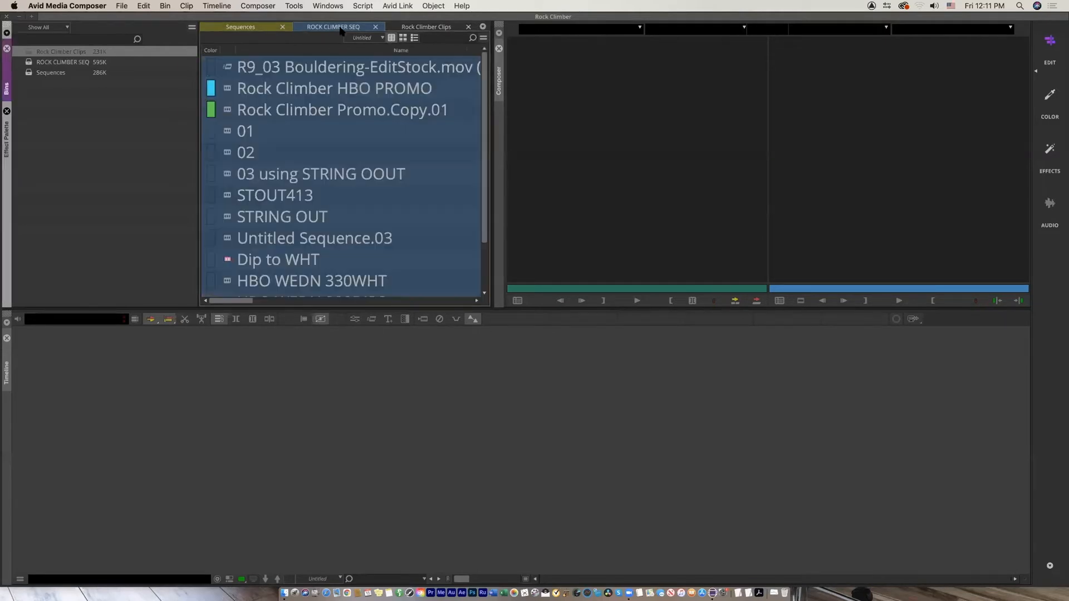
{"action": "left_click", "coordinate": [440, 29]}
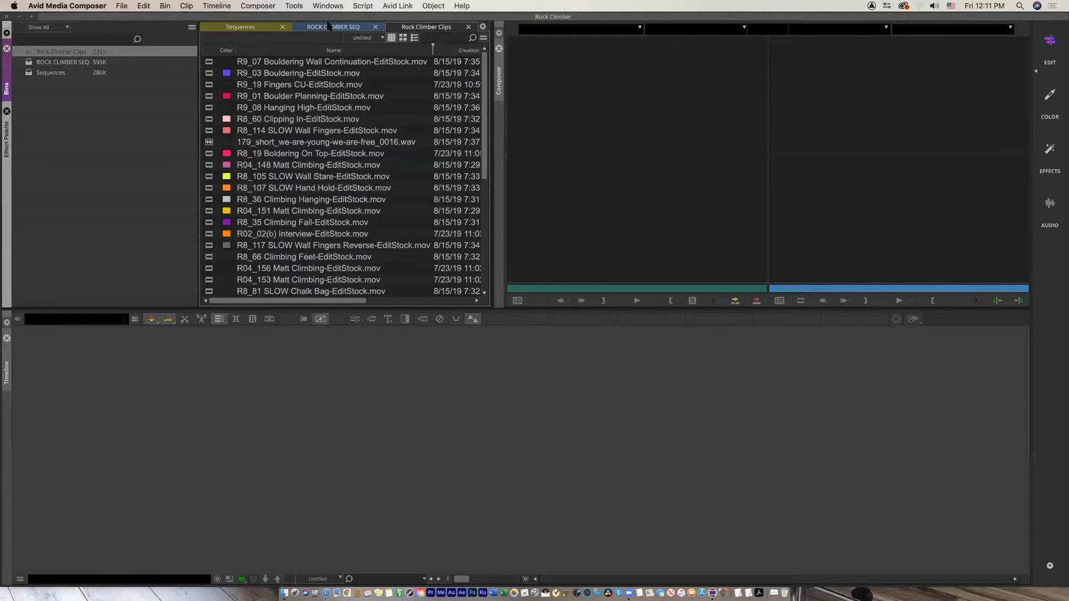
{"action": "left_click", "coordinate": [327, 27]}
{"action": "left_click", "coordinate": [267, 29]}
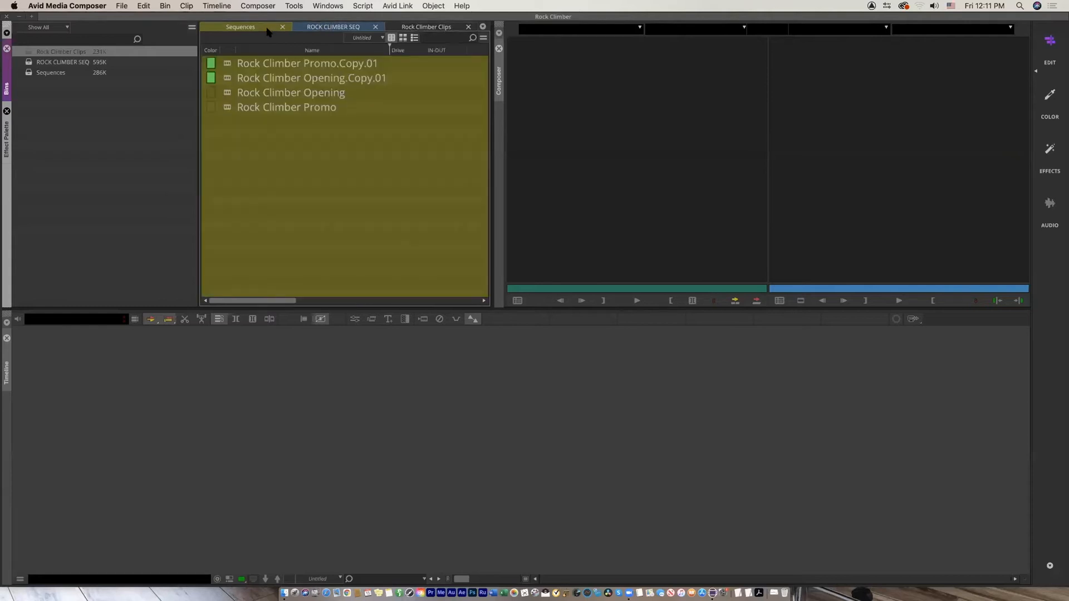
Bring Rock Climber Clips, ROCK CLIMBER SEQ and Sequences forward in turn from the sidebar's bin list, and clear the selection
{"action": "left_click", "coordinate": [104, 196]}
{"action": "double_click", "coordinate": [27, 52]}
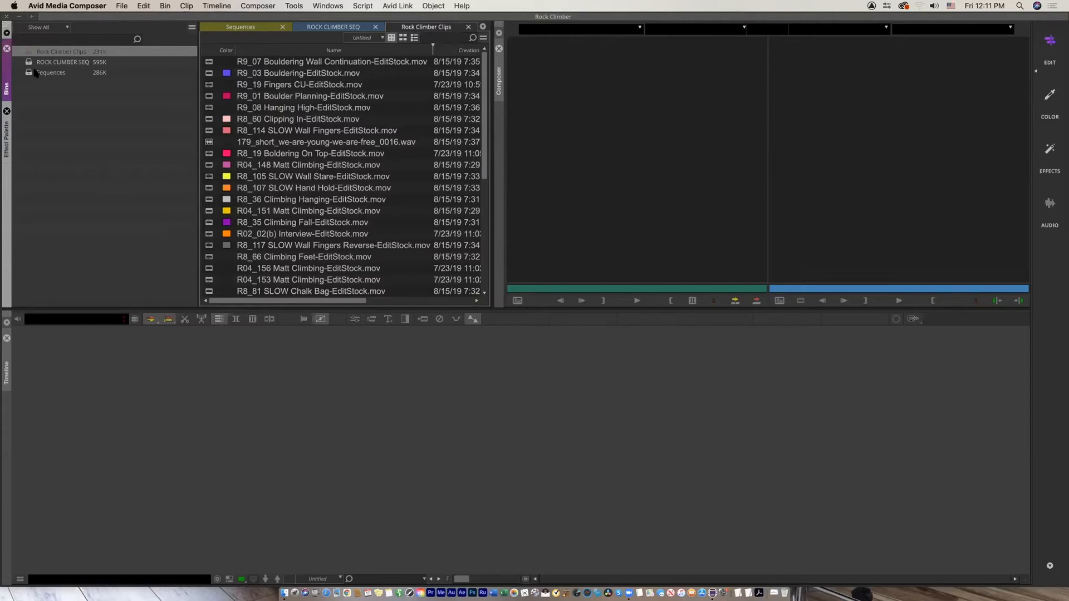
{"action": "double_click", "coordinate": [28, 63]}
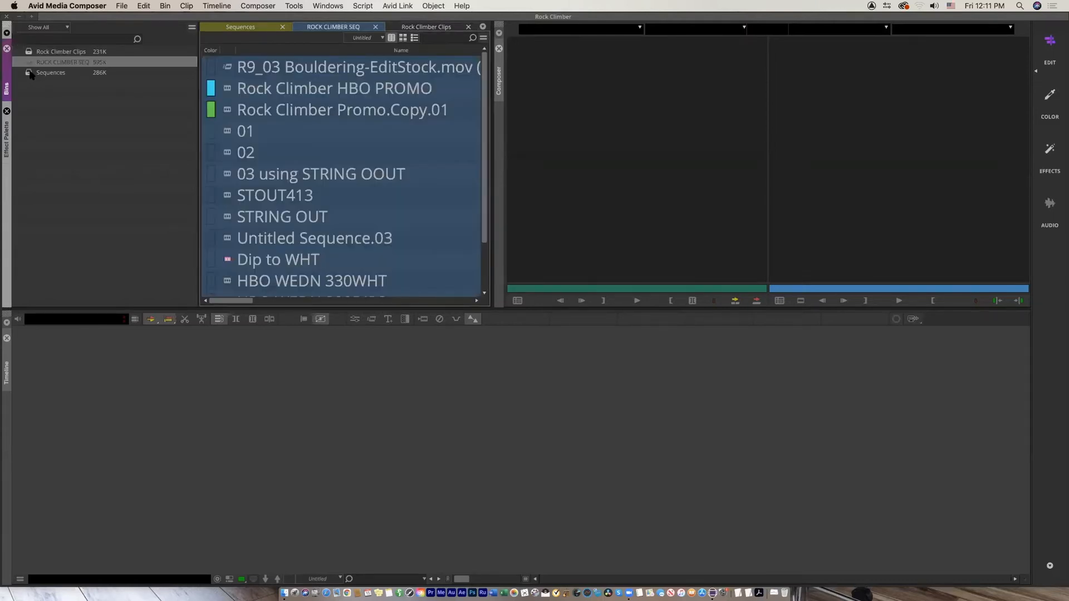
{"action": "double_click", "coordinate": [31, 73]}
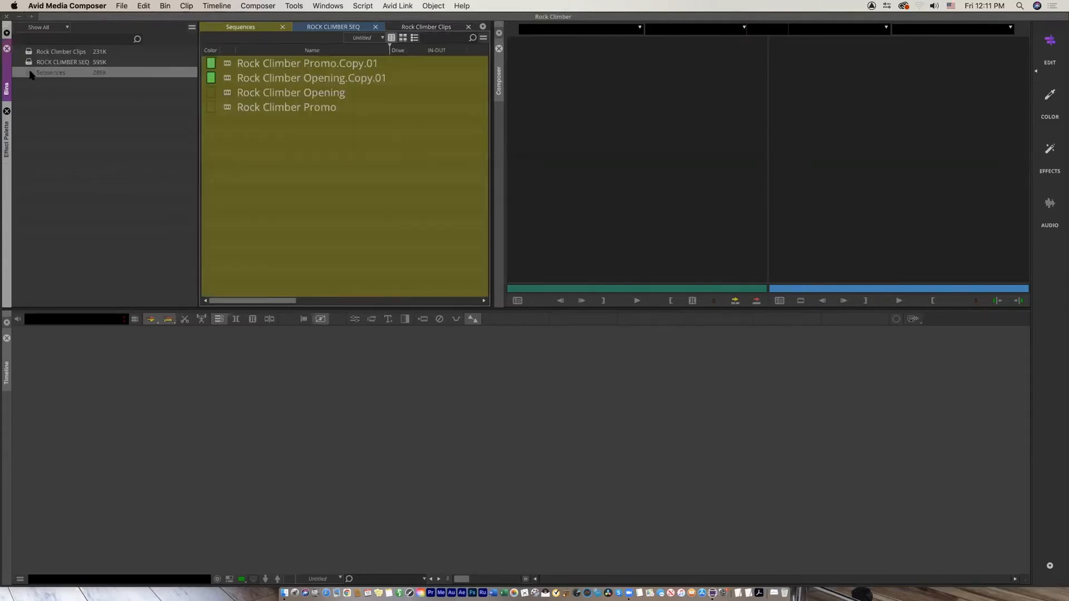
{"action": "left_click", "coordinate": [88, 130]}
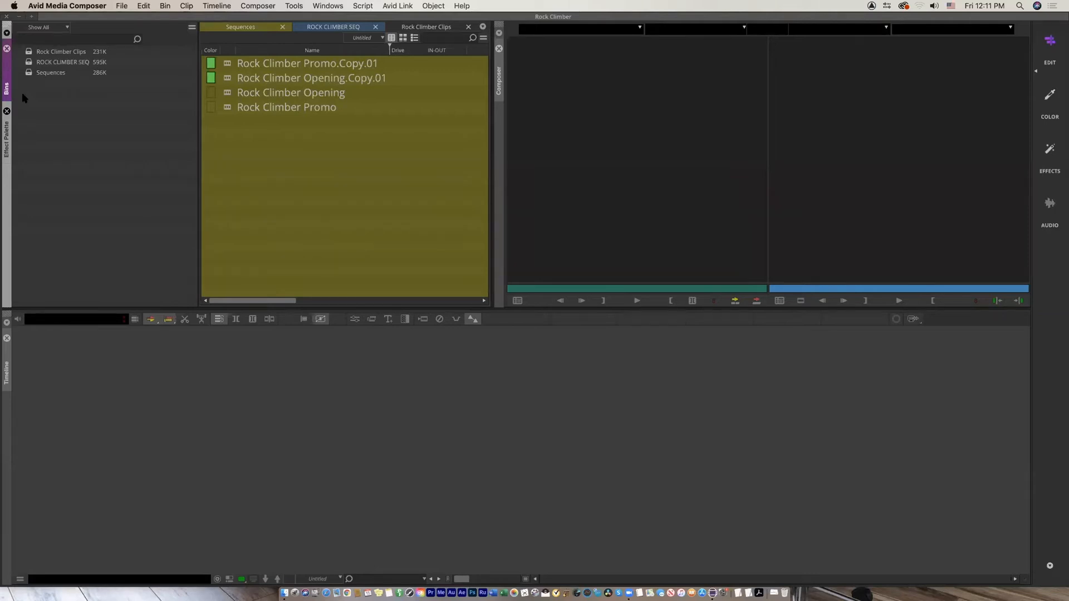
Close the Rock Climber Clips bin with Close Selected Bins, reopen it from the sidebar and clear the selection
{"action": "right_click", "coordinate": [31, 54]}
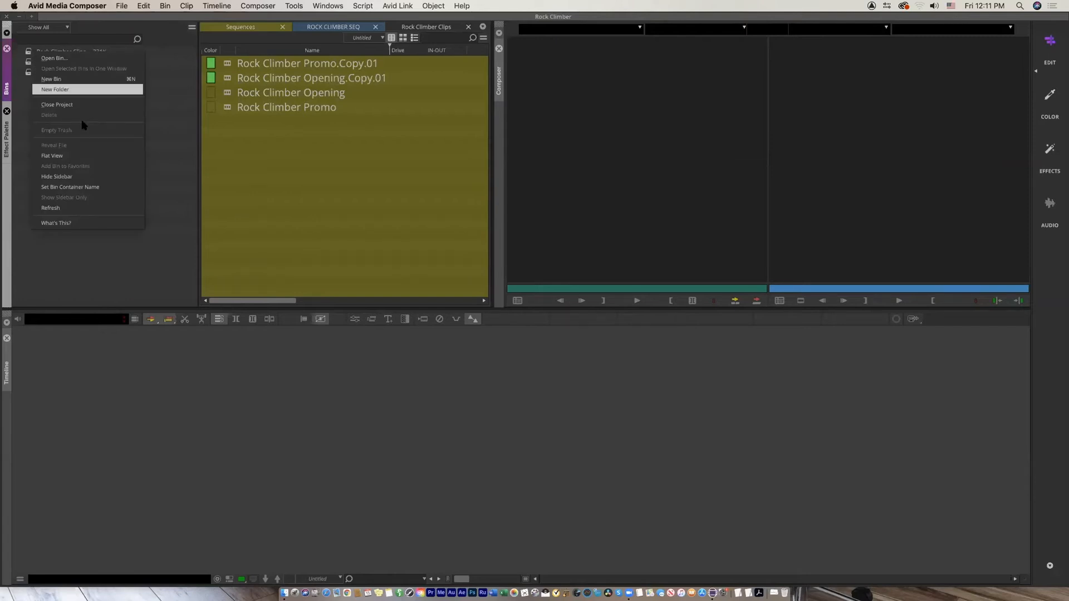
{"action": "left_click", "coordinate": [164, 148]}
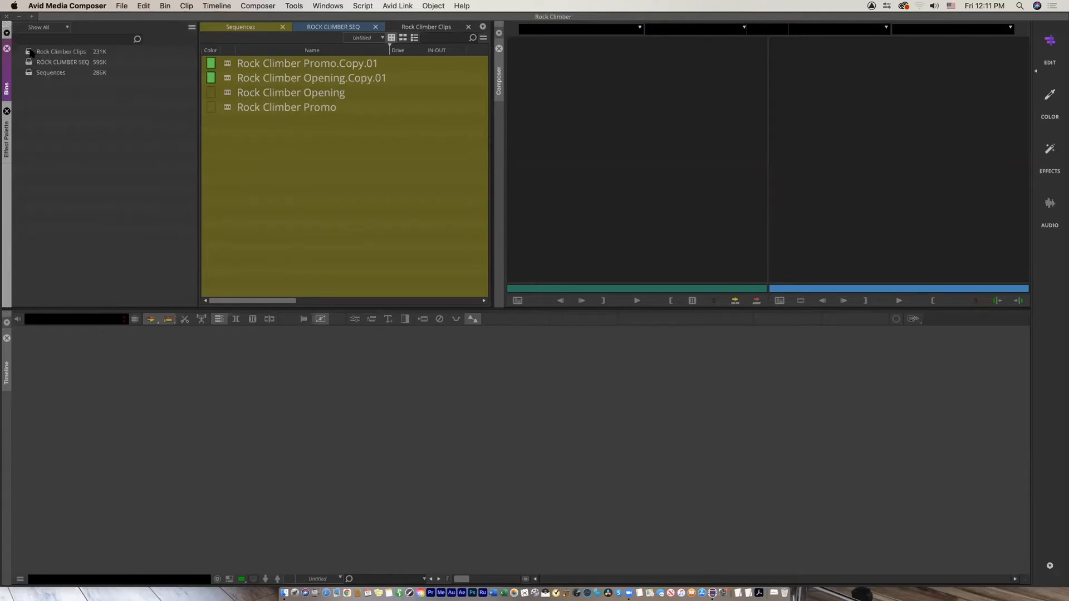
{"action": "left_click", "coordinate": [29, 52]}
{"action": "right_click", "coordinate": [29, 53]}
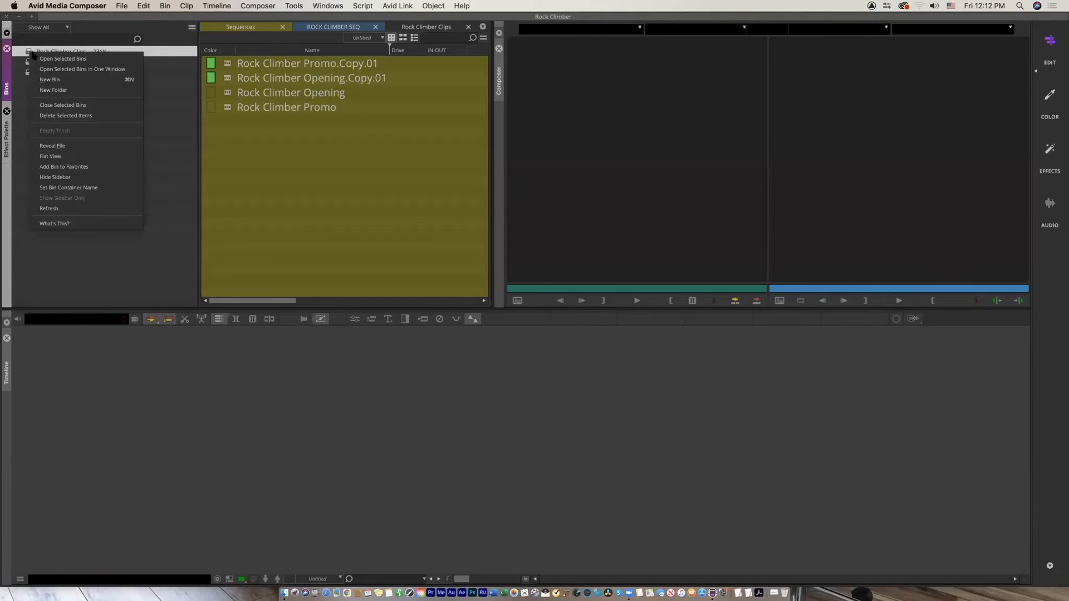
{"action": "left_click", "coordinate": [77, 104]}
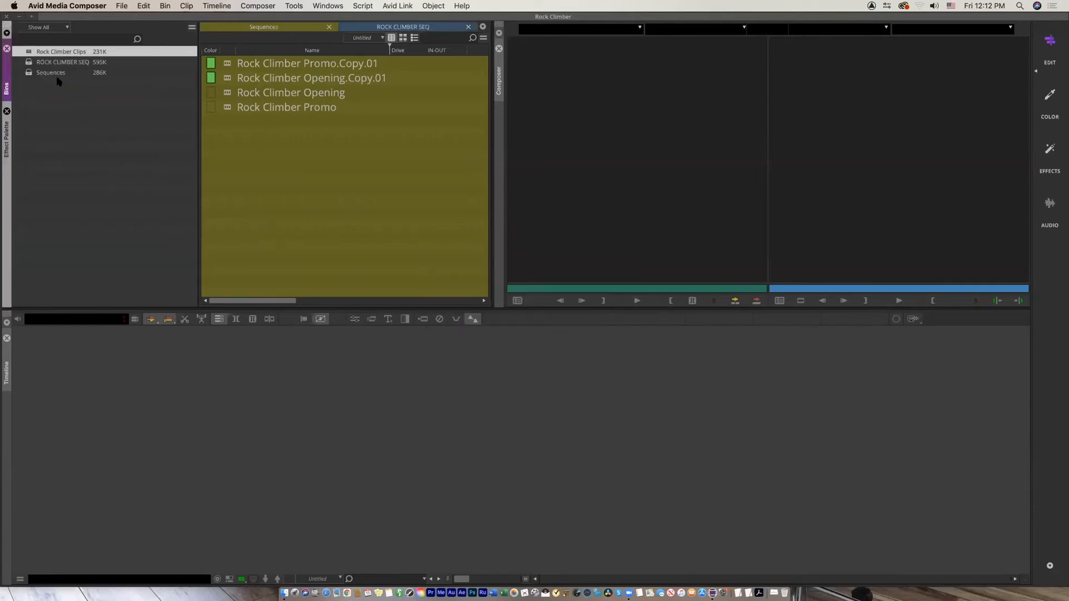
{"action": "double_click", "coordinate": [33, 51]}
{"action": "left_click", "coordinate": [62, 132]}
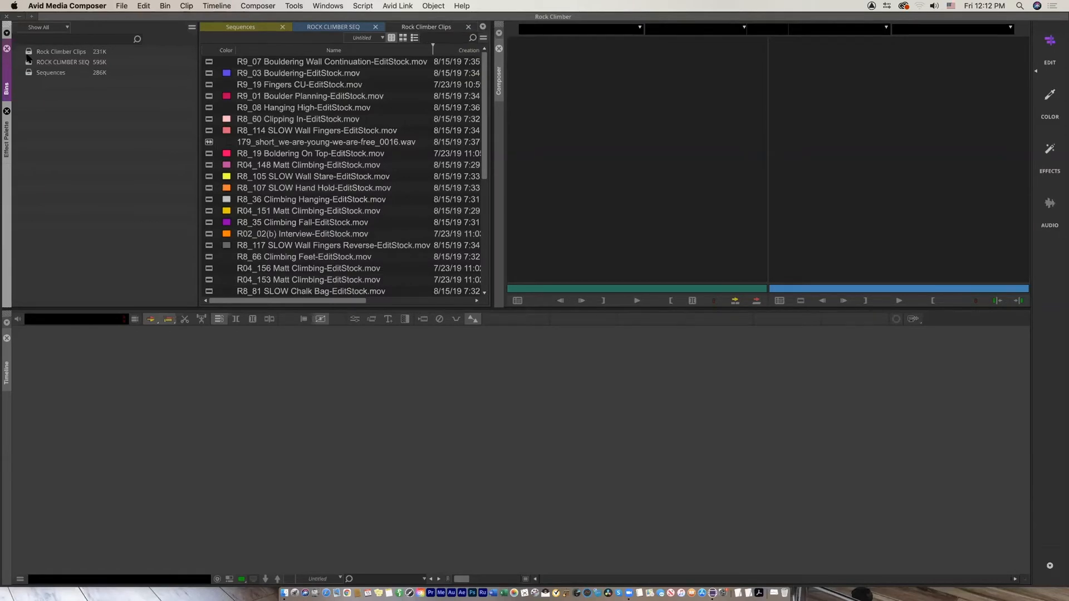
Close the Sequences, ROCK CLIMBER SEQ and Rock Climber Clips bins one after another
{"action": "left_click", "coordinate": [282, 27]}
{"action": "left_click", "coordinate": [331, 28]}
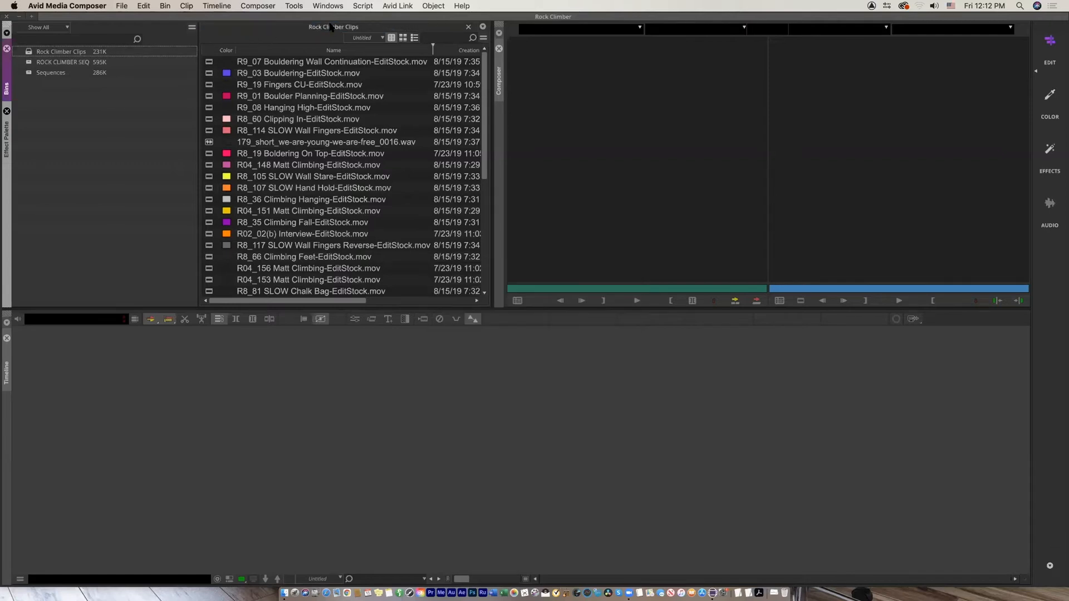
{"action": "left_click", "coordinate": [468, 27]}
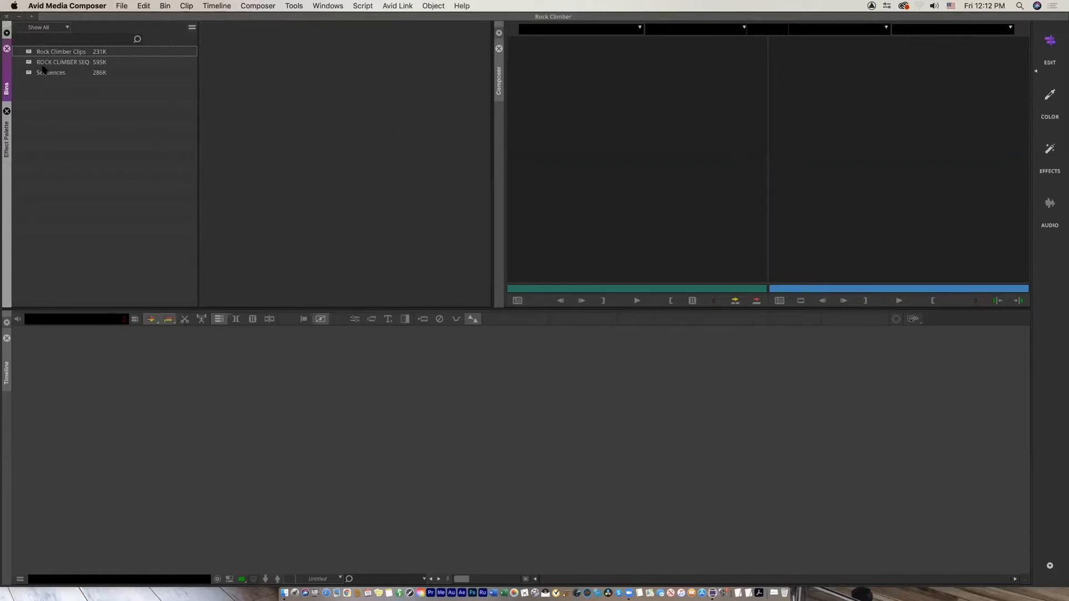
Reopen the bins in the order Rock Climber Clips, ROCK CLIMBER SEQ, Sequences
{"action": "double_click", "coordinate": [30, 53]}
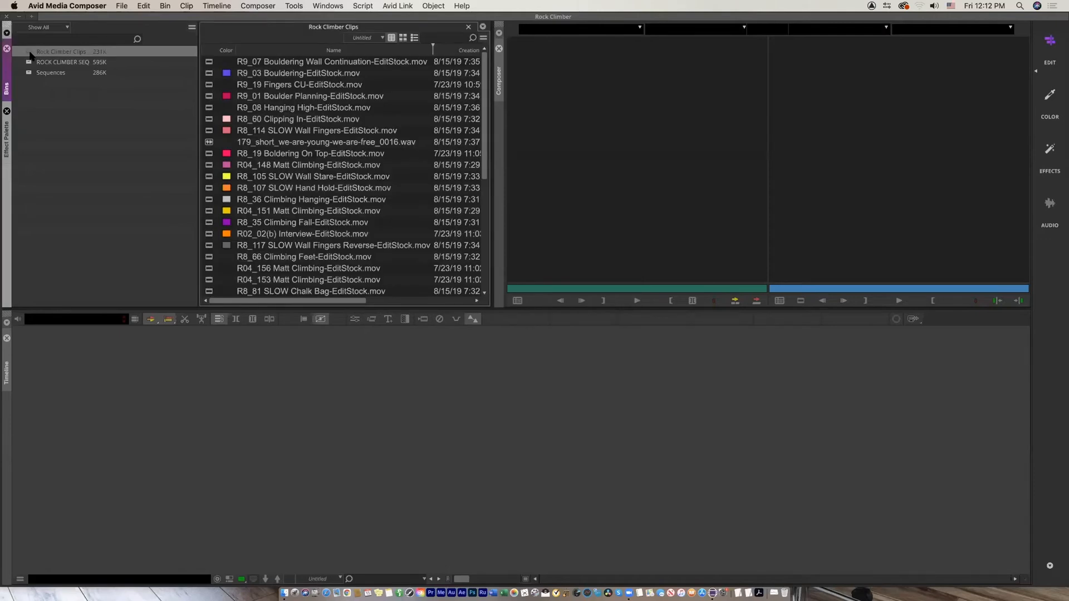
{"action": "double_click", "coordinate": [30, 62]}
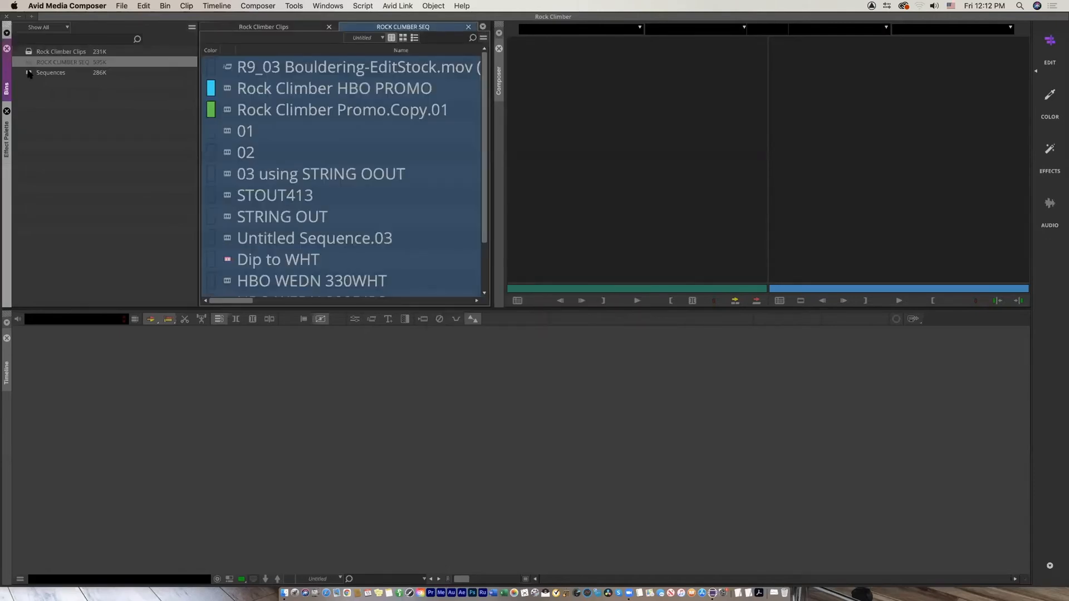
{"action": "double_click", "coordinate": [28, 73]}
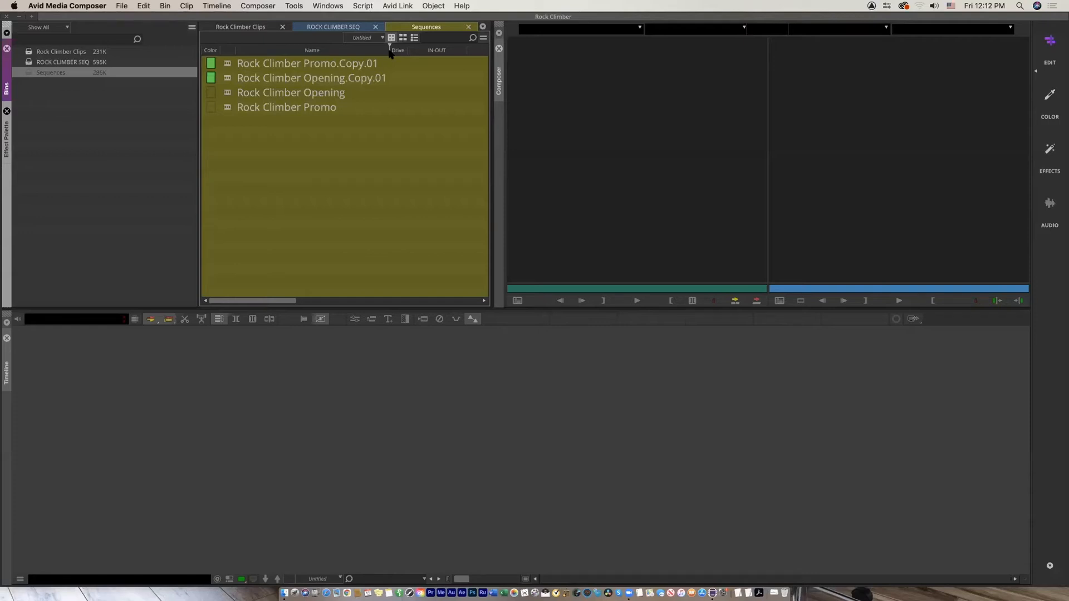
Undock the ROCK CLIMBER SEQ and Sequences bins into separate floating windows and spread them over the workspace
{"action": "left_click", "coordinate": [368, 29]}
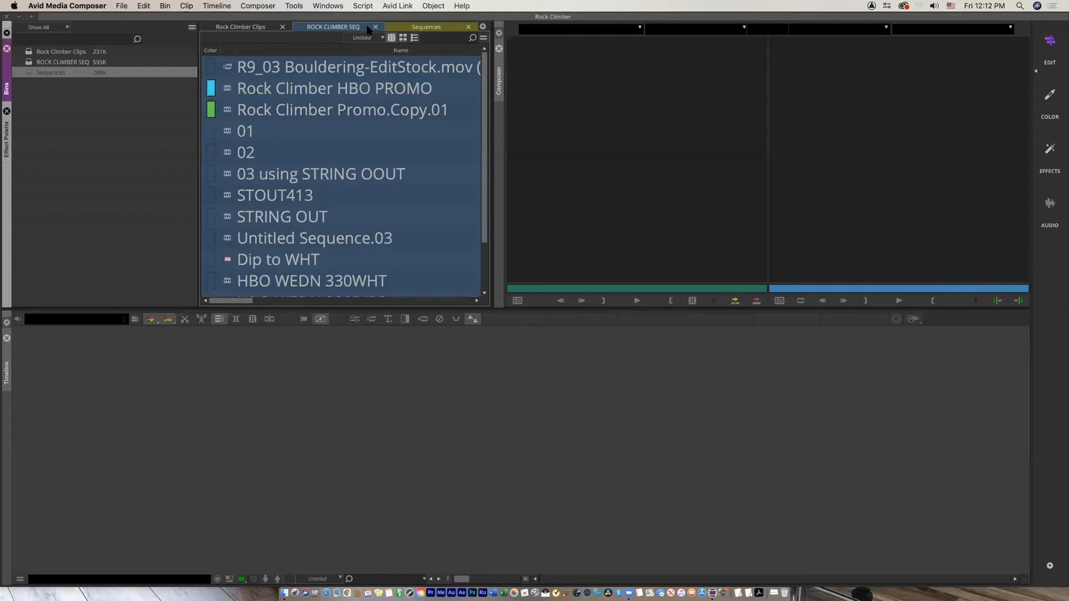
{"action": "left_click_drag", "start_coordinate": [367, 29], "coordinate": [763, 131]}
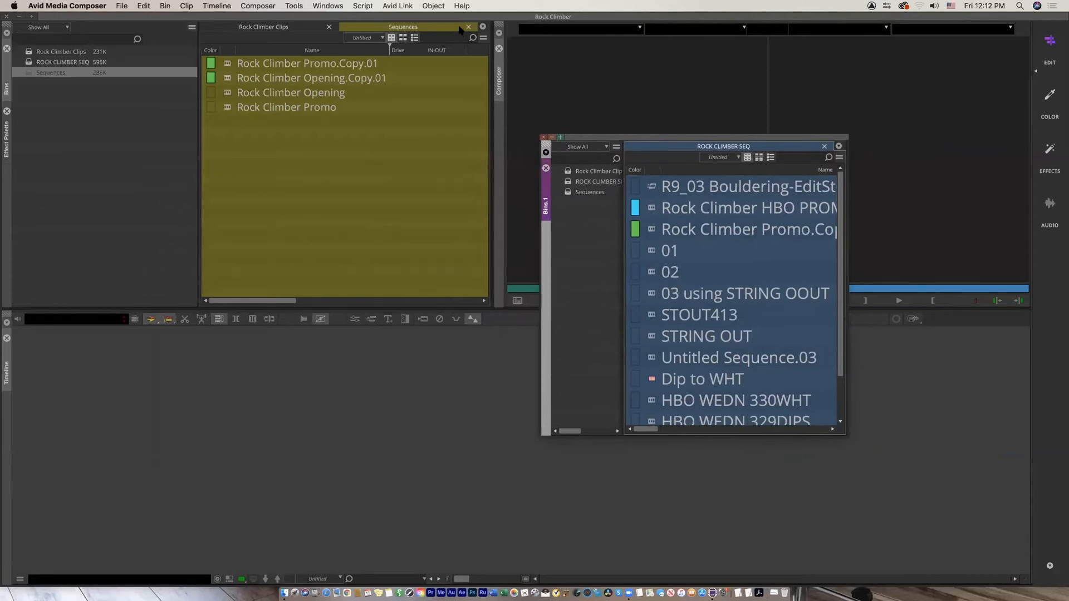
{"action": "left_click_drag", "start_coordinate": [460, 29], "coordinate": [156, 177]}
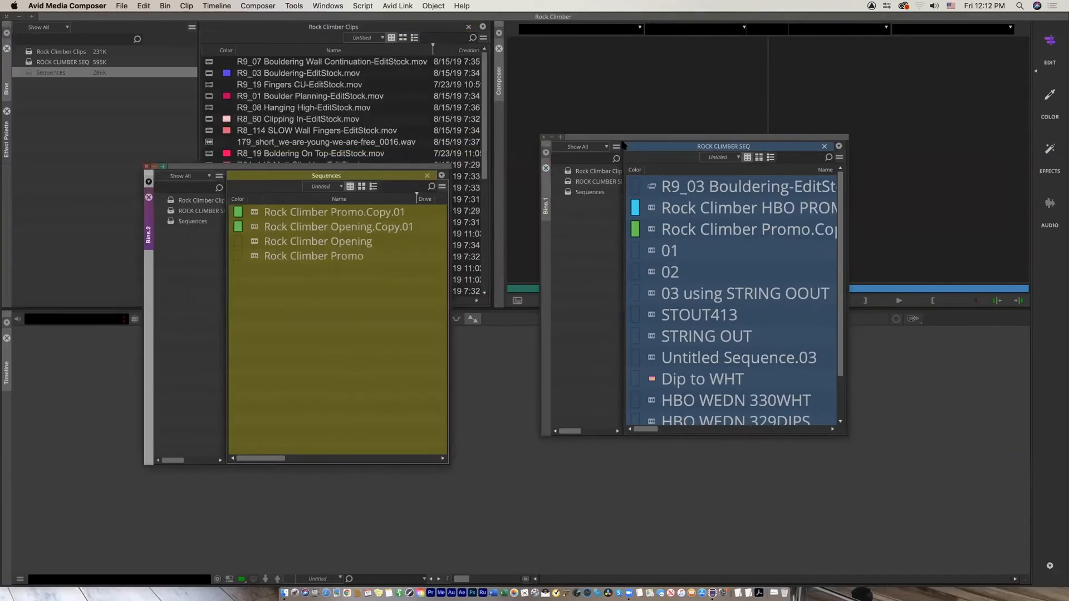
{"action": "left_click_drag", "start_coordinate": [632, 138], "coordinate": [581, 139]}
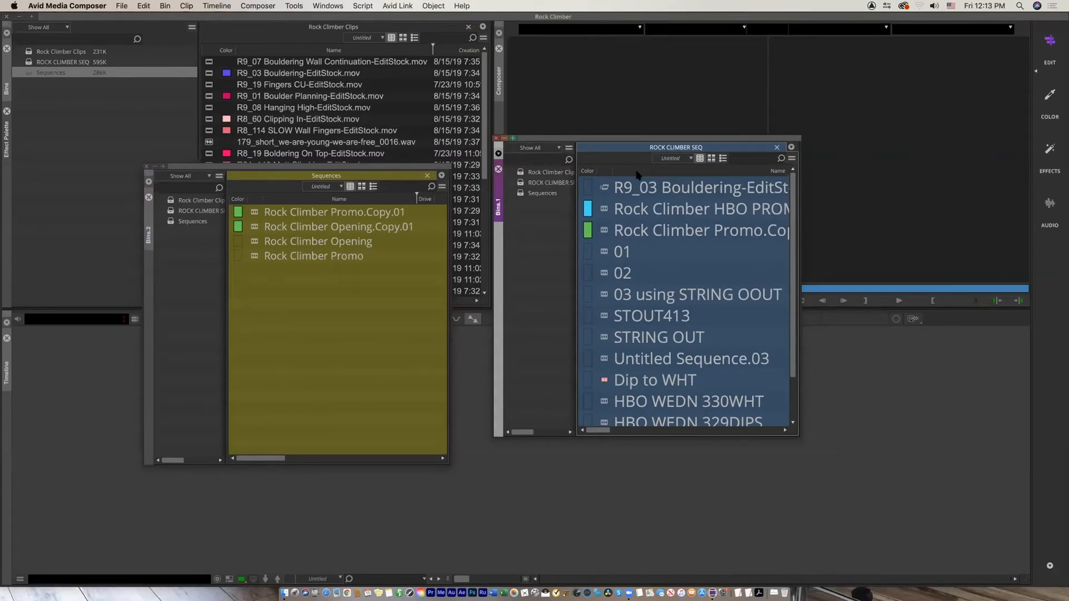
{"action": "left_click_drag", "start_coordinate": [406, 173], "coordinate": [415, 69]}
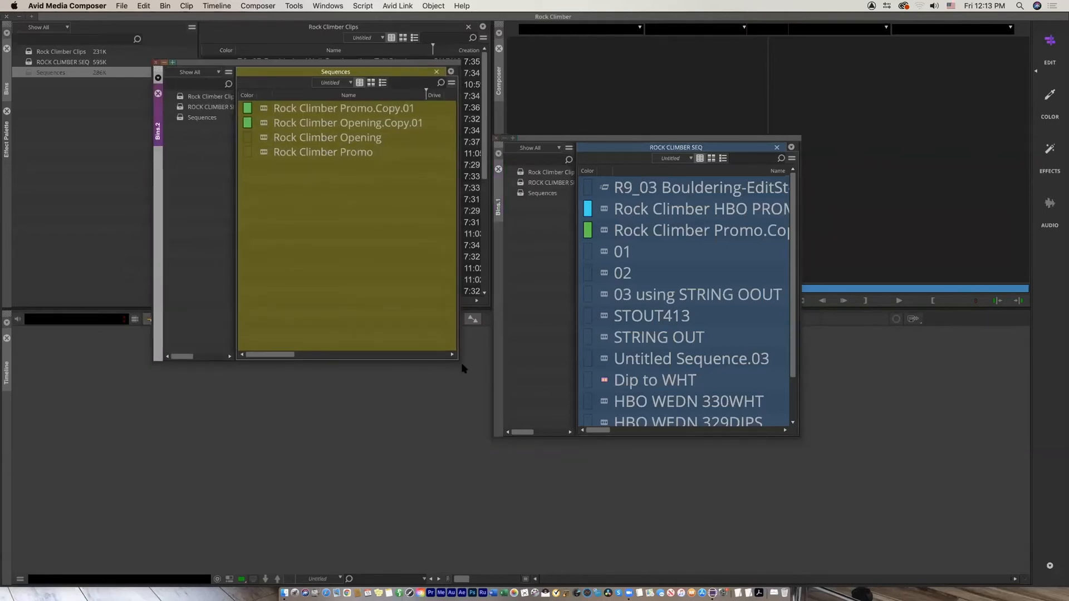
Shrink both floating bin windows, placing ROCK CLIMBER SEQ over the Composer and Sequences over the lower part of the clips bin
{"action": "left_click_drag", "start_coordinate": [453, 358], "coordinate": [401, 290]}
{"action": "left_click_drag", "start_coordinate": [588, 139], "coordinate": [520, 73]}
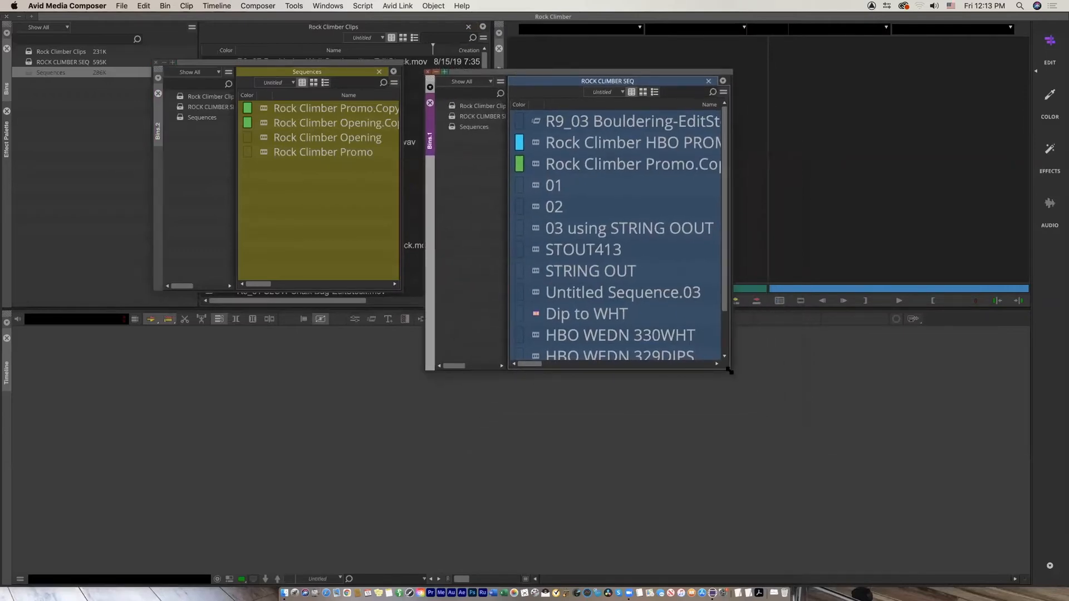
{"action": "left_click_drag", "start_coordinate": [728, 368], "coordinate": [675, 297]}
{"action": "left_click_drag", "start_coordinate": [600, 73], "coordinate": [705, 93]}
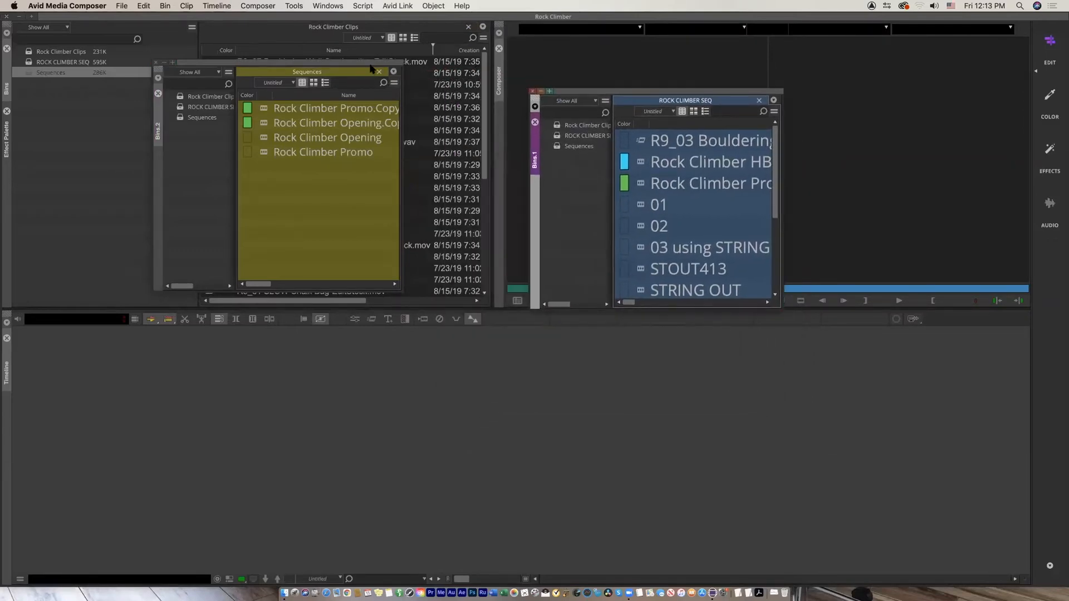
{"action": "left_click_drag", "start_coordinate": [349, 71], "coordinate": [379, 257]}
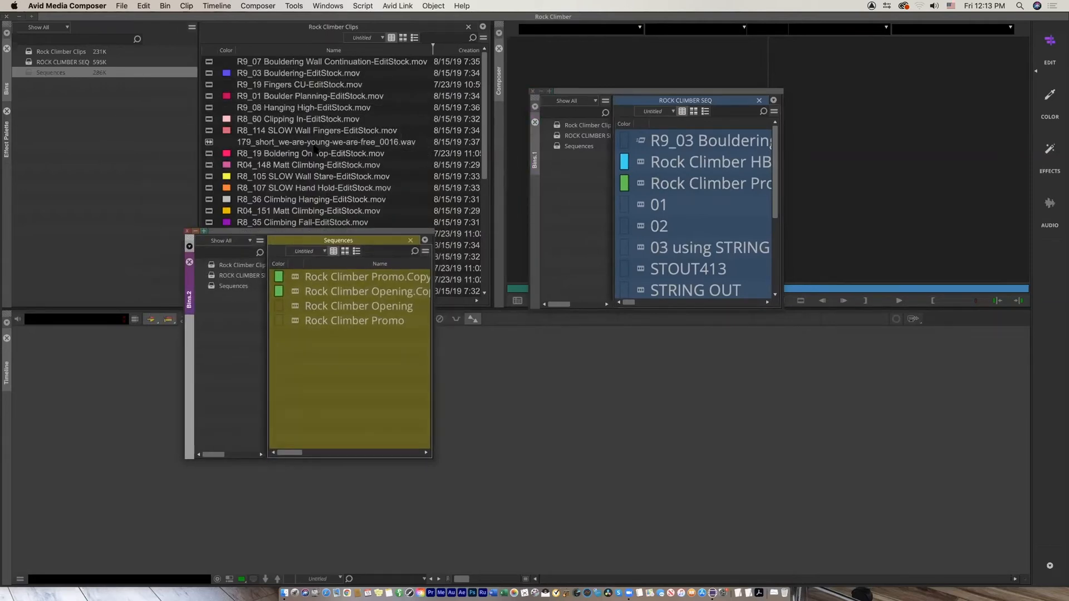
Close both floating bin windows and reopen ROCK CLIMBER SEQ and Sequences as docked tabs beside Rock Climber Clips
{"action": "left_click", "coordinate": [187, 231]}
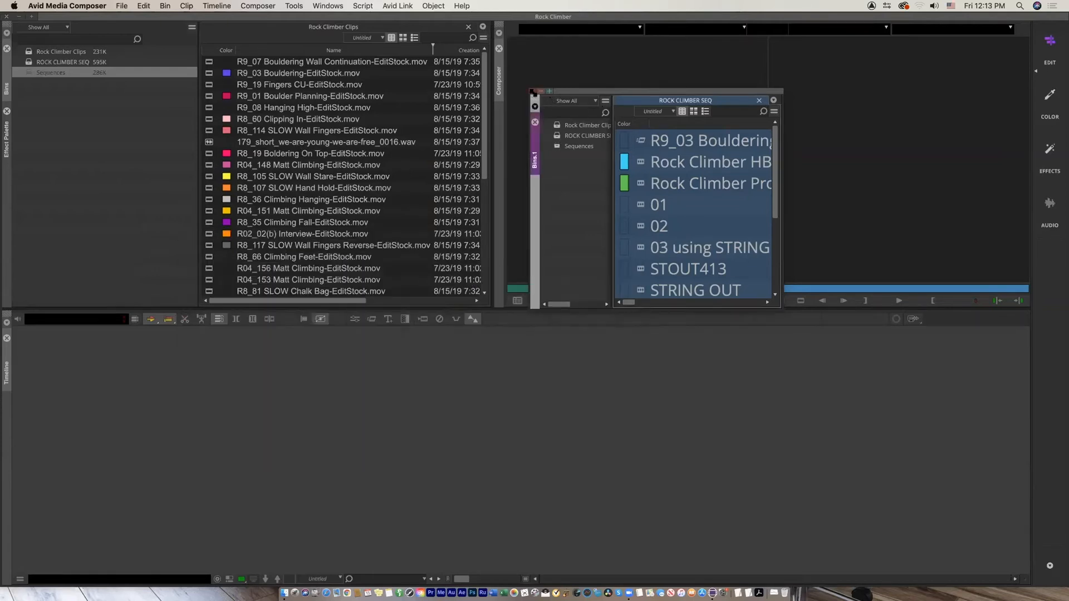
{"action": "left_click", "coordinate": [532, 91]}
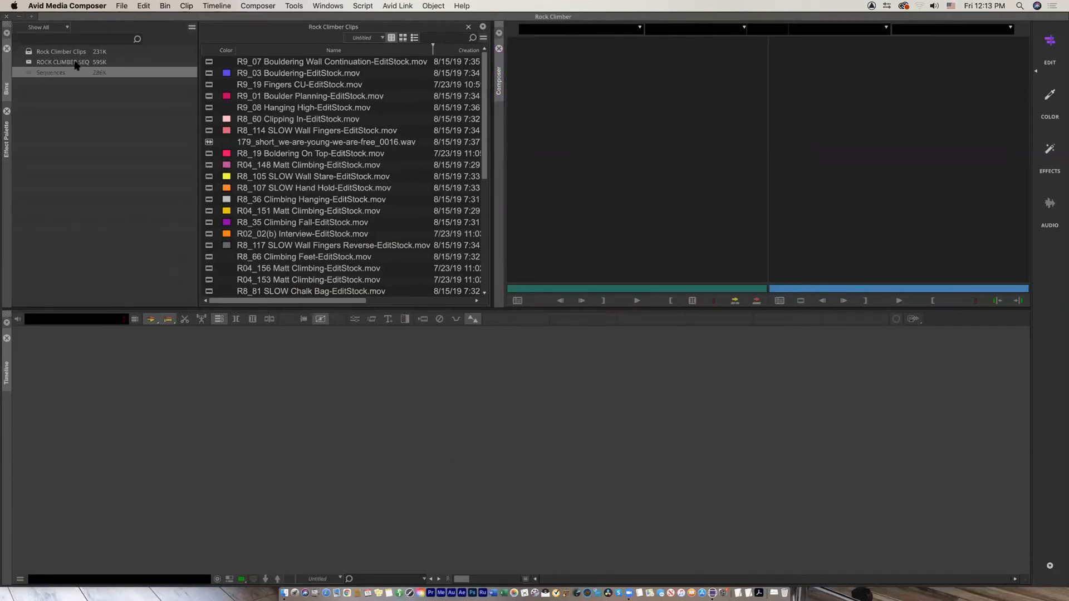
{"action": "left_click", "coordinate": [58, 92]}
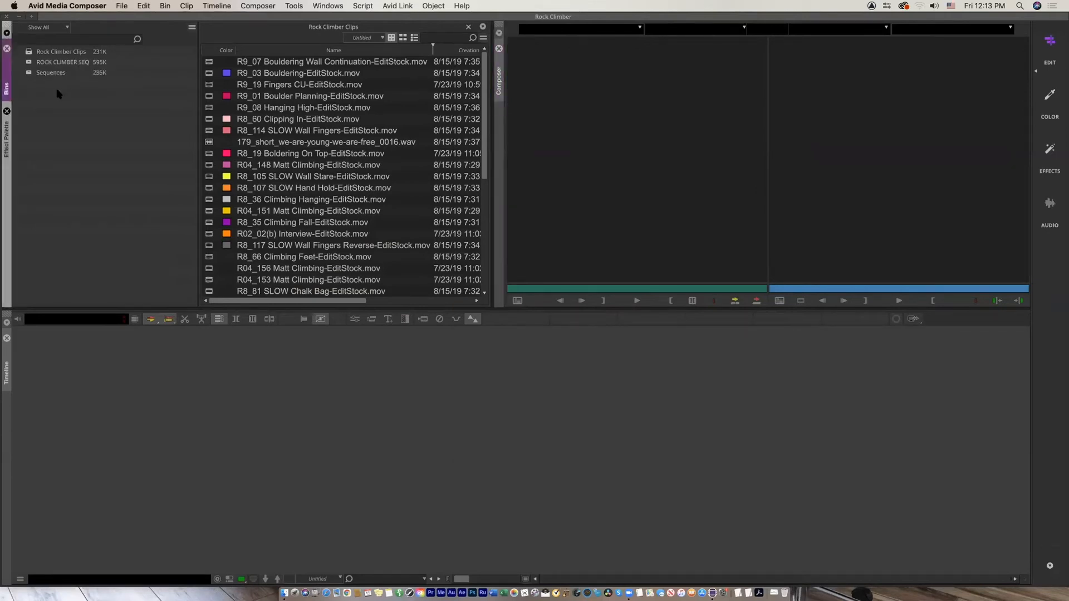
{"action": "double_click", "coordinate": [27, 72]}
Switch through the Rock Climber Clips, ROCK CLIMBER SEQ and Sequences bin tabs, returning to Rock Climber Clips
{"action": "left_click", "coordinate": [261, 29]}
{"action": "left_click", "coordinate": [321, 28]}
{"action": "left_click", "coordinate": [417, 29]}
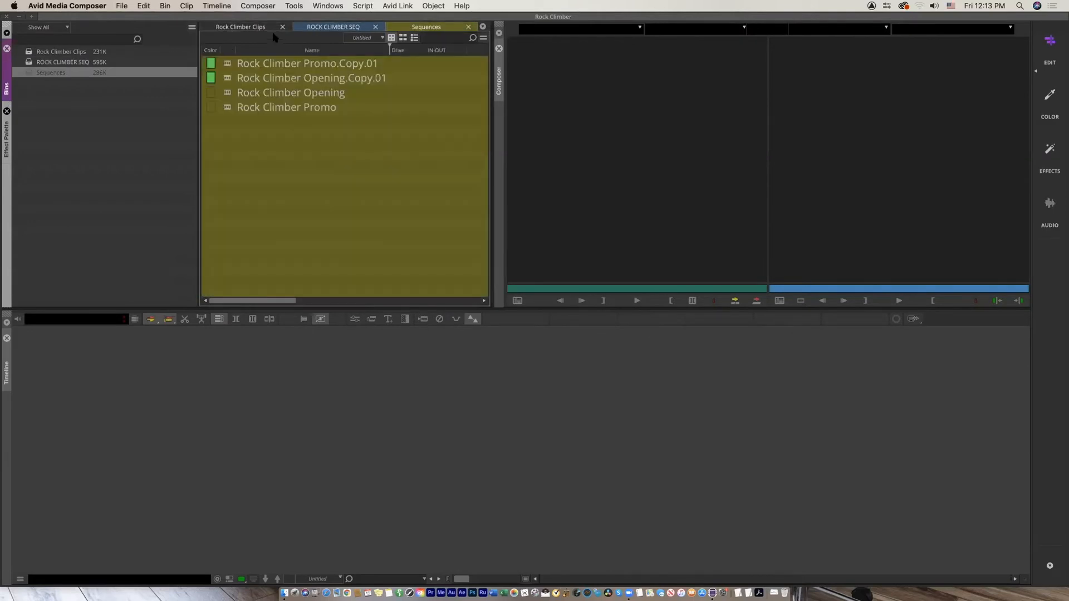
{"action": "left_click", "coordinate": [268, 28]}
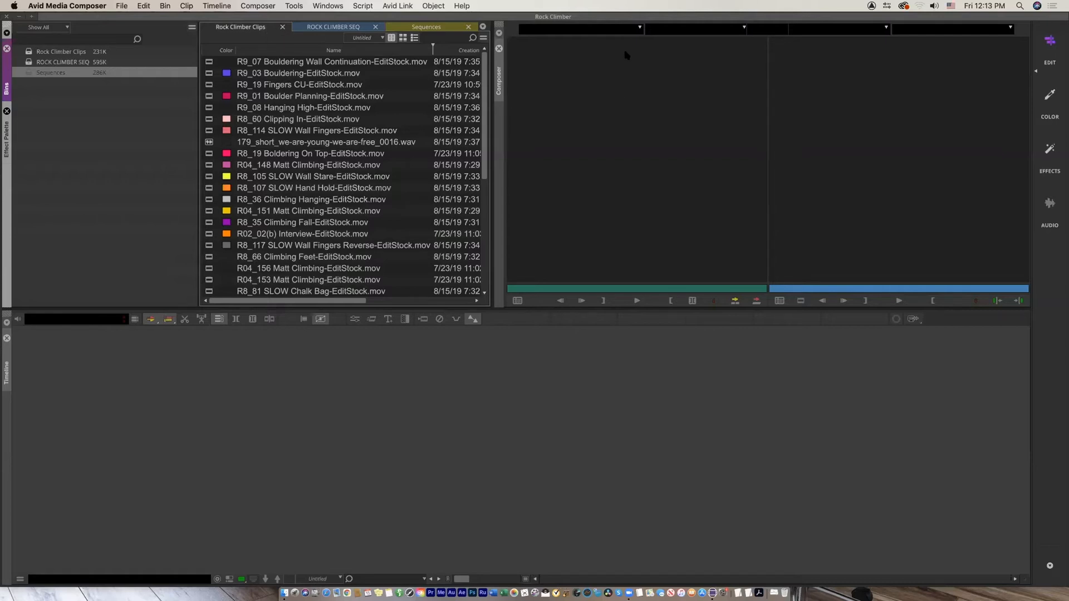
Dock ROCK CLIMBER SEQ as a pane below the other bins and Sequences as a pane to the left of Rock Climber Clips
{"action": "left_click_drag", "start_coordinate": [333, 27], "coordinate": [325, 148]}
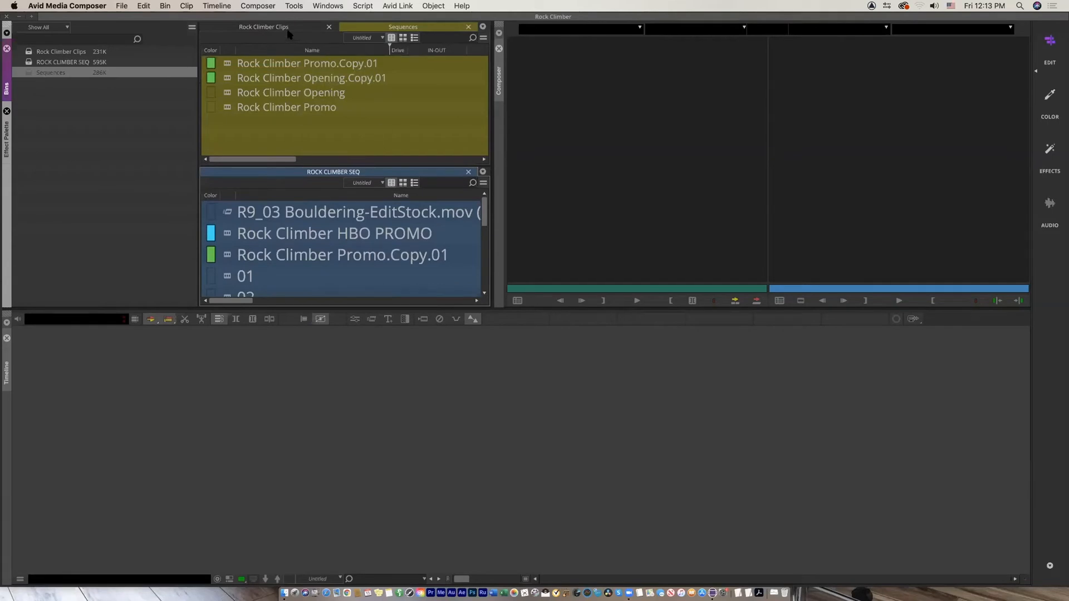
{"action": "left_click", "coordinate": [331, 126]}
{"action": "left_click", "coordinate": [10, 75]}
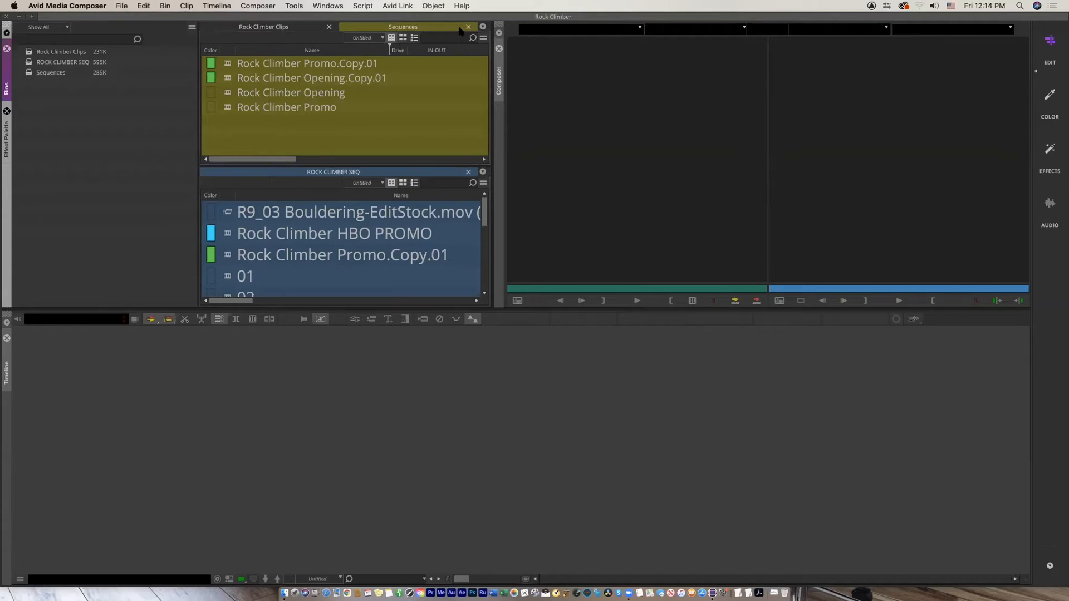
{"action": "left_click_drag", "start_coordinate": [460, 30], "coordinate": [234, 92]}
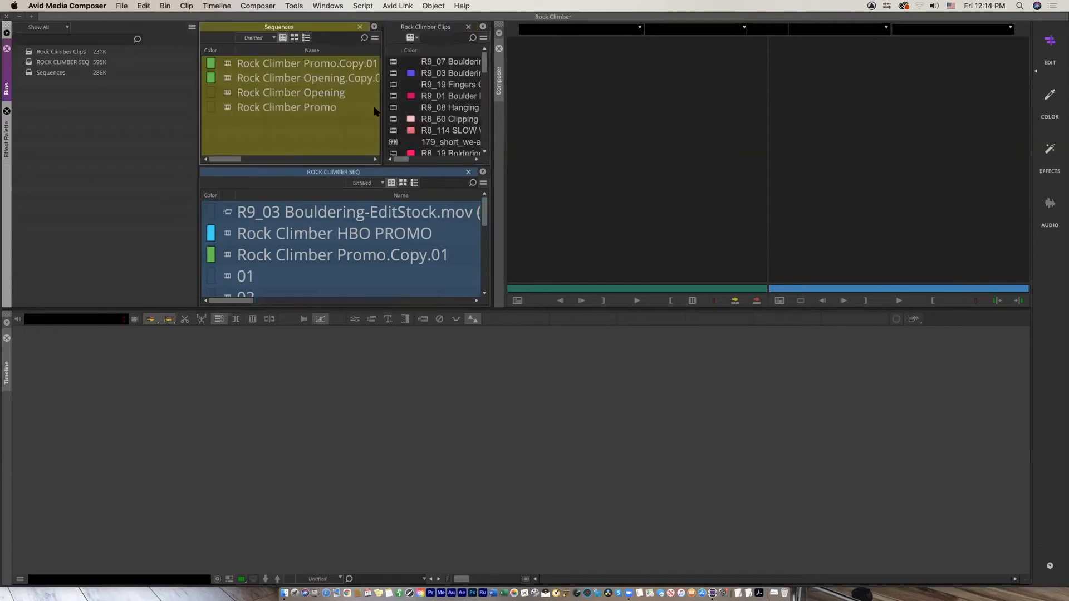
Narrow the bin list sidebar, make the upper bin panes taller, and shift their divider to give Rock Climber Clips more room
{"action": "left_click_drag", "start_coordinate": [383, 114], "coordinate": [334, 117]}
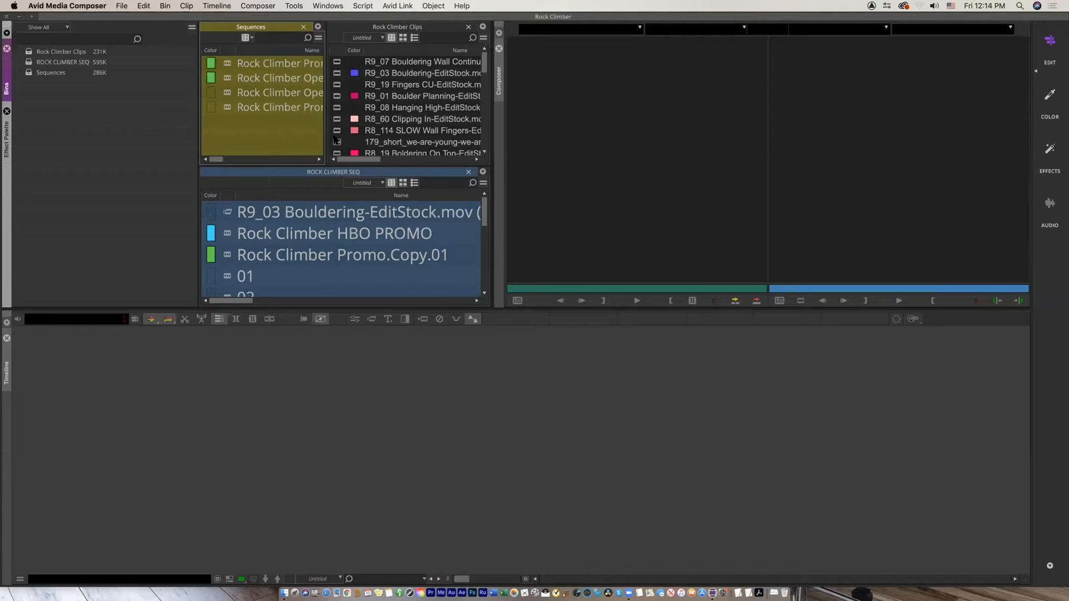
{"action": "left_click_drag", "start_coordinate": [328, 135], "coordinate": [336, 138]}
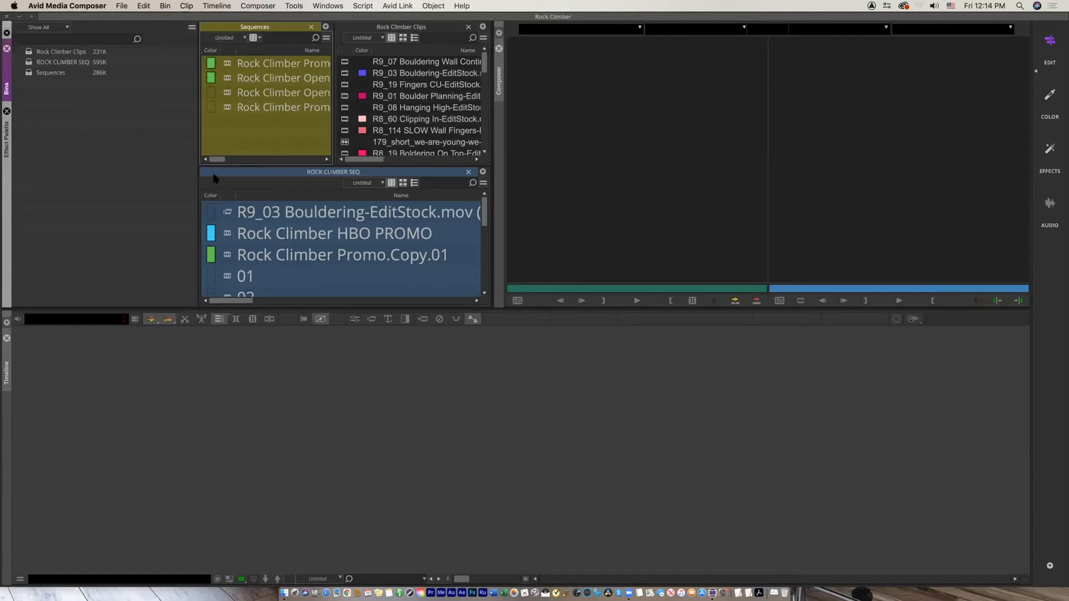
{"action": "left_click_drag", "start_coordinate": [199, 166], "coordinate": [154, 179]}
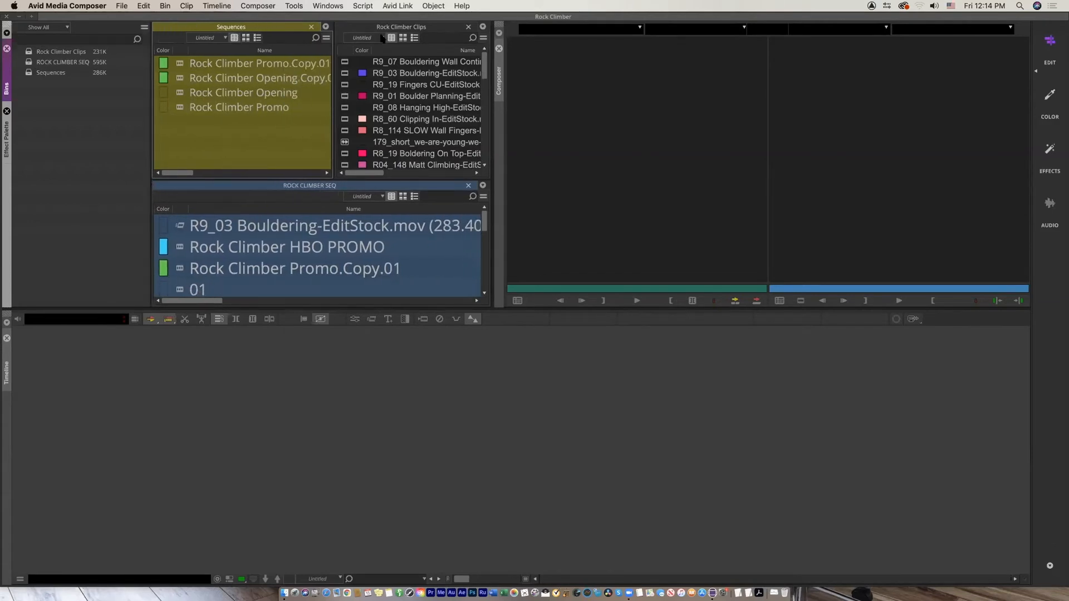
{"action": "left_click_drag", "start_coordinate": [333, 100], "coordinate": [310, 101]}
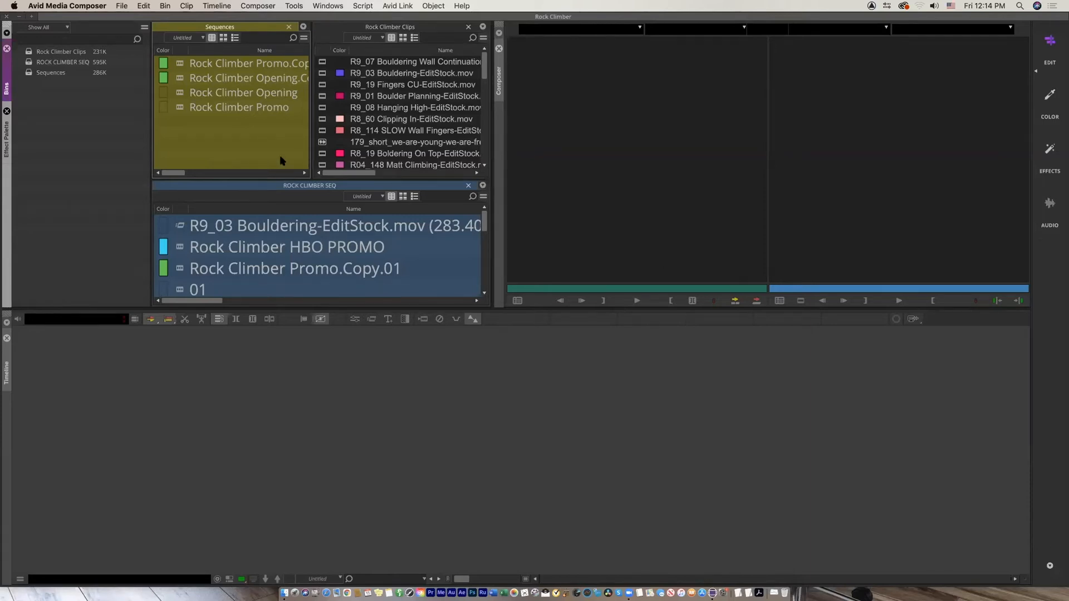
Duplicate the Rock Climber Opening and Rock Climber Promo sequences in the Sequences bin, and check the Duplicate command's shortcut
{"action": "left_click", "coordinate": [180, 108]}
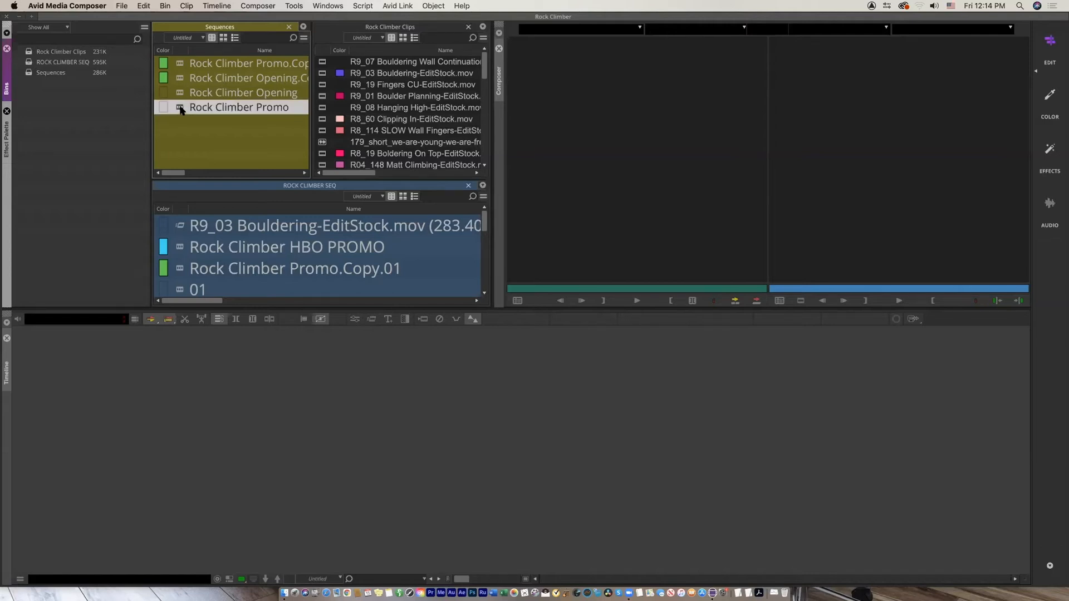
{"action": "left_click", "coordinate": [205, 149]}
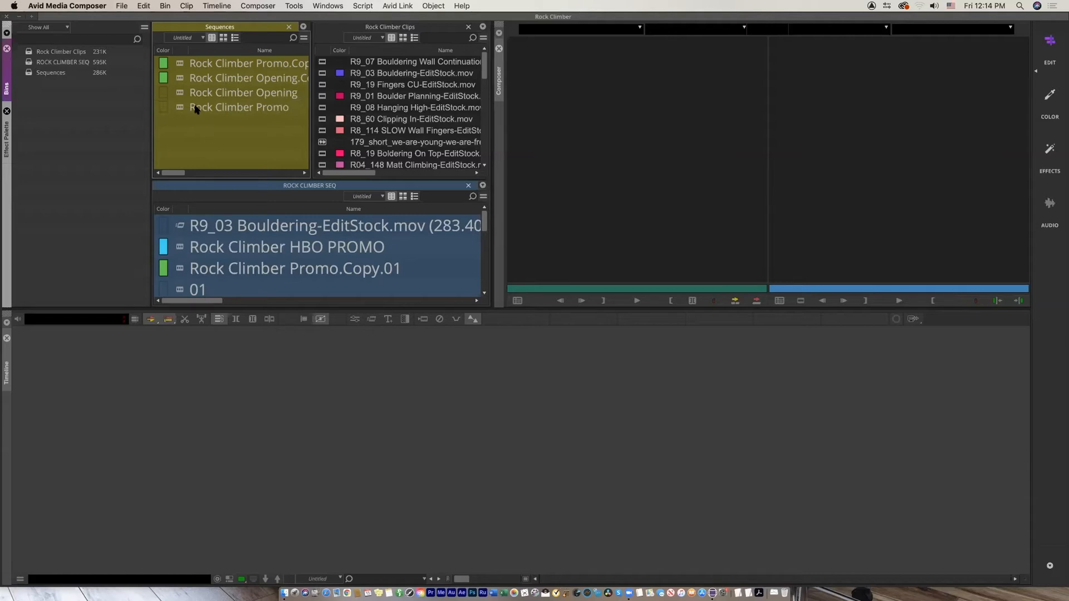
{"action": "left_click_drag", "start_coordinate": [165, 93], "coordinate": [177, 106]}
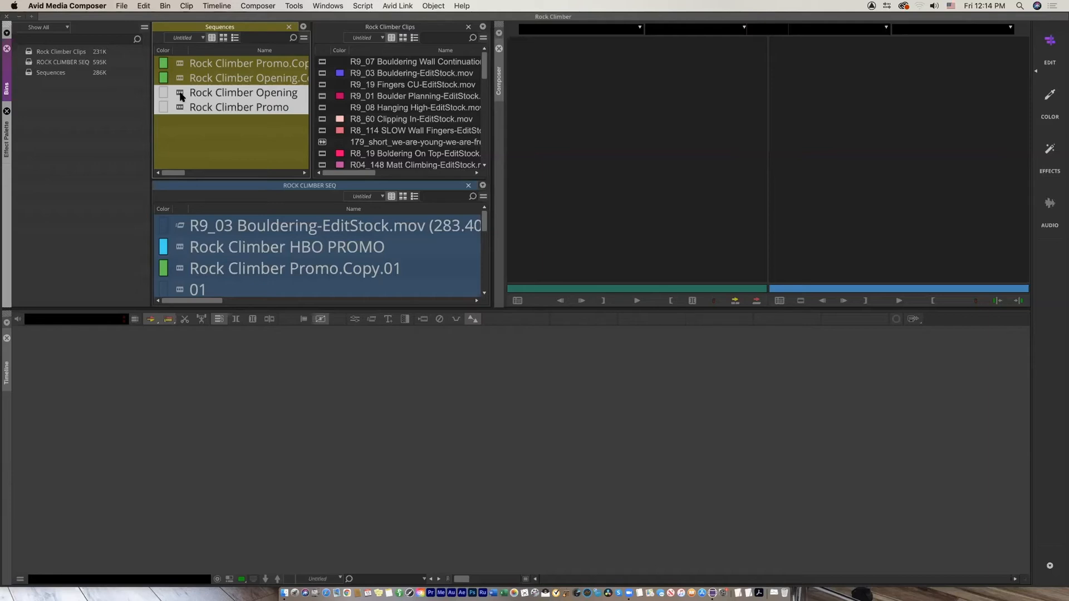
{"action": "key", "text": "super+d"}
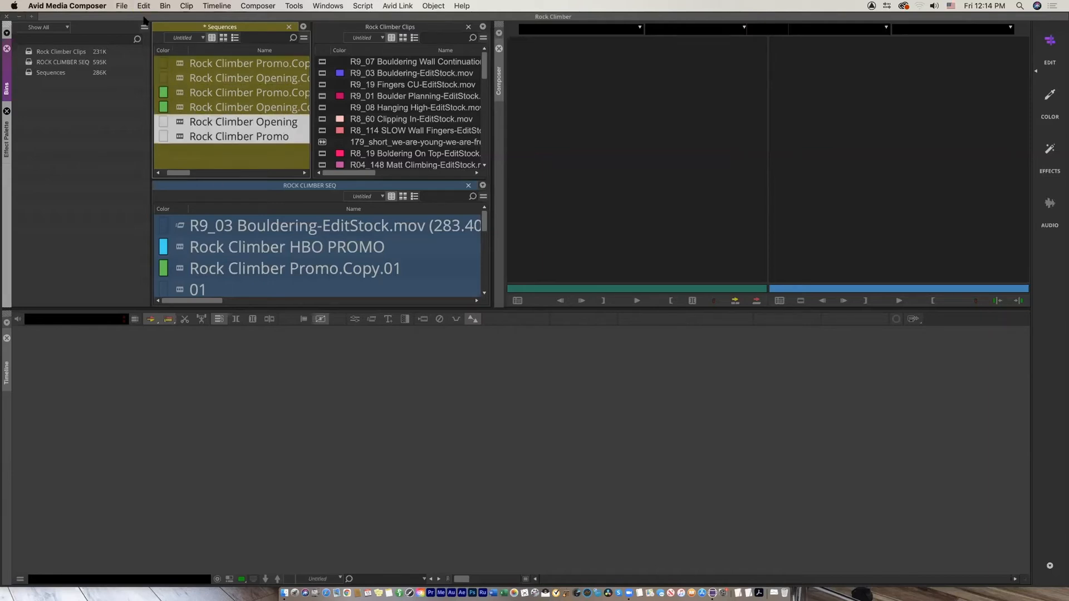
{"action": "left_click", "coordinate": [143, 5]}
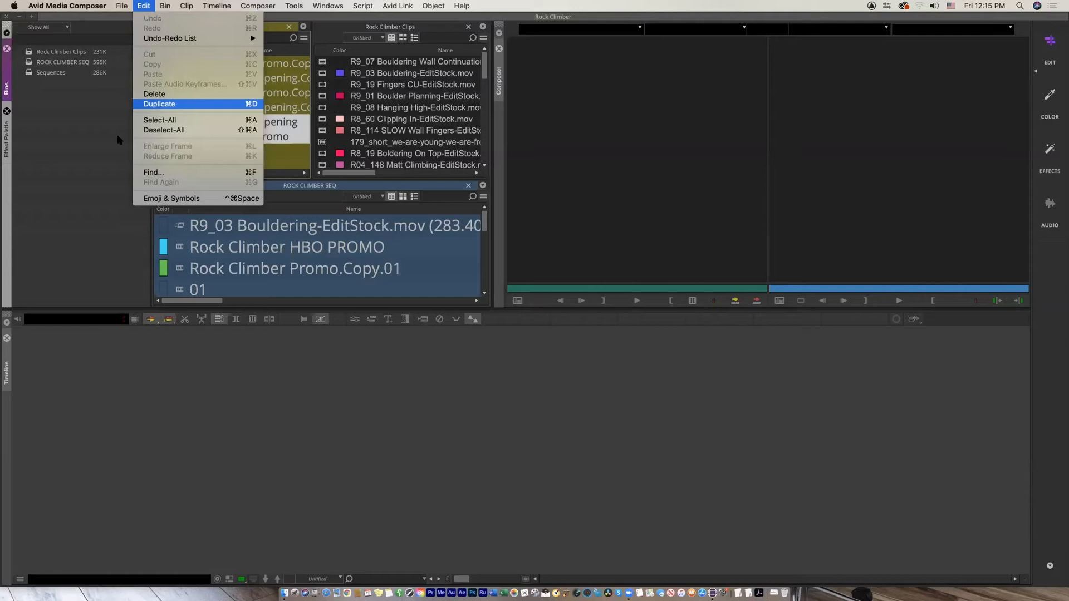
{"action": "left_click", "coordinate": [90, 179]}
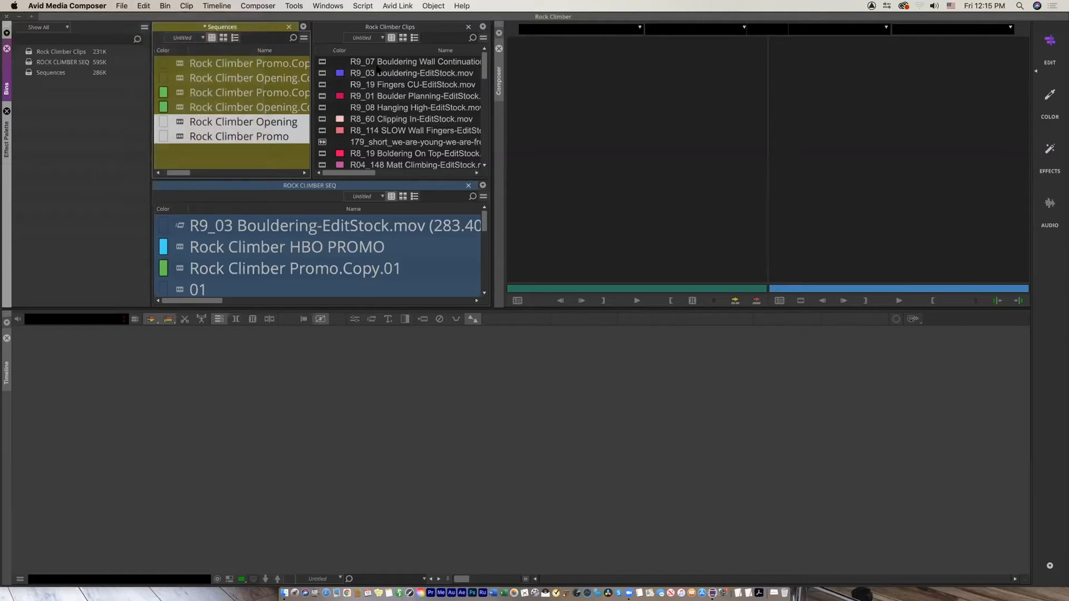
Load R9_07 Bouldering Wall Continuation-EditStock.mov in the source monitor, go to 00:00:40:10, and widen the Composer over the bins
{"action": "left_click", "coordinate": [388, 63]}
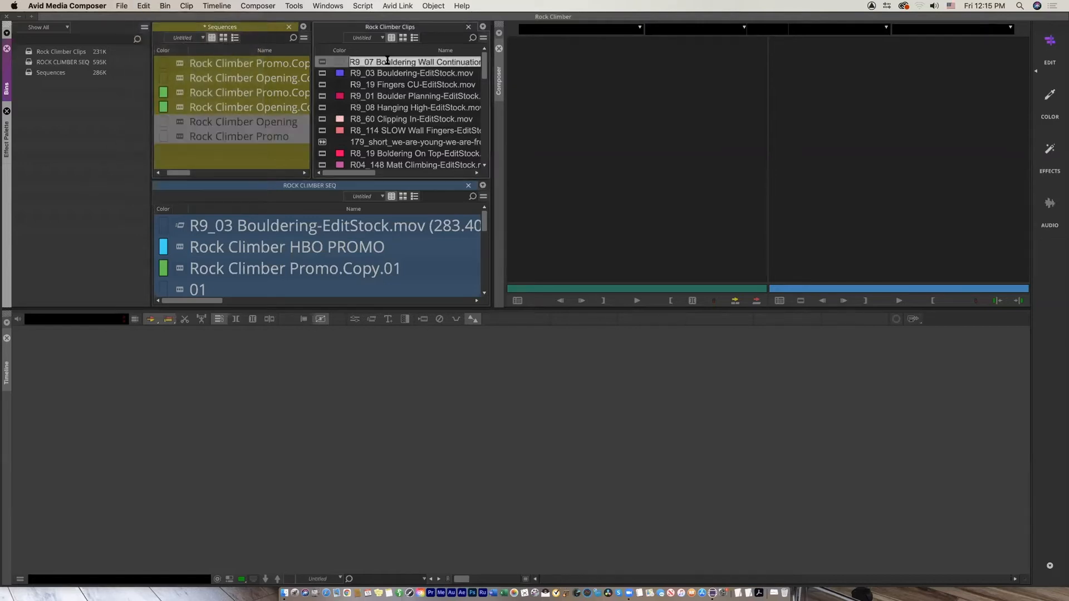
{"action": "left_click", "coordinate": [322, 63]}
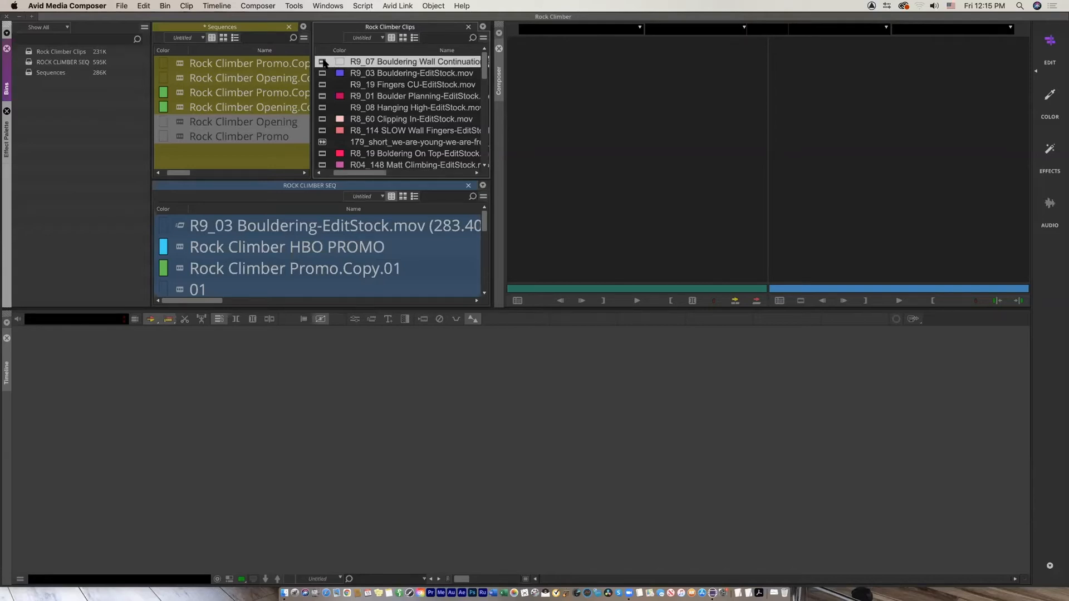
{"action": "double_click", "coordinate": [324, 63]}
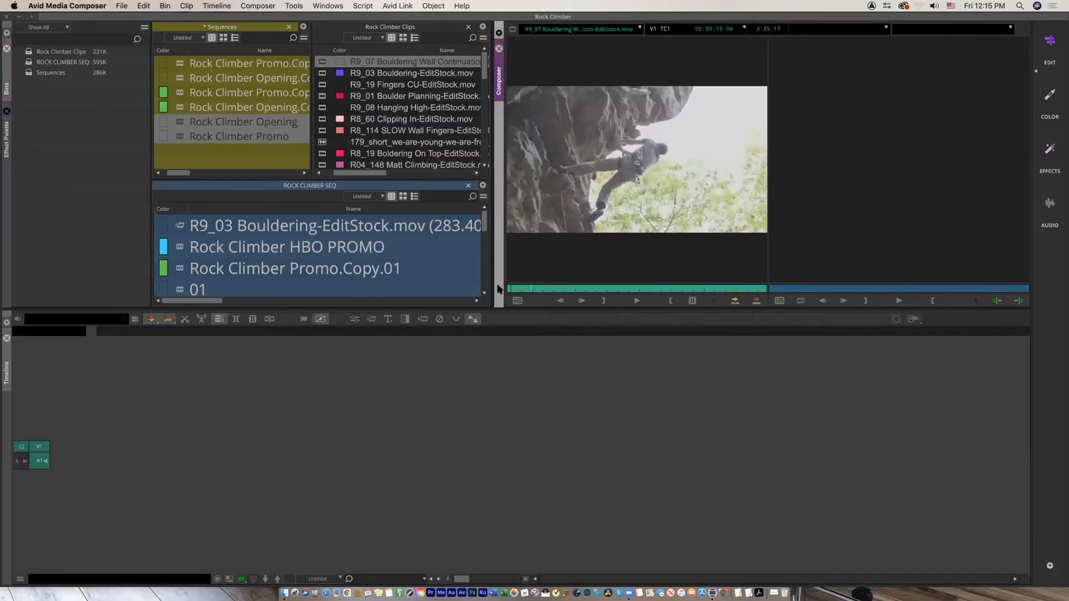
{"action": "left_click", "coordinate": [555, 286]}
{"action": "left_click_drag", "start_coordinate": [493, 225], "coordinate": [435, 226]}
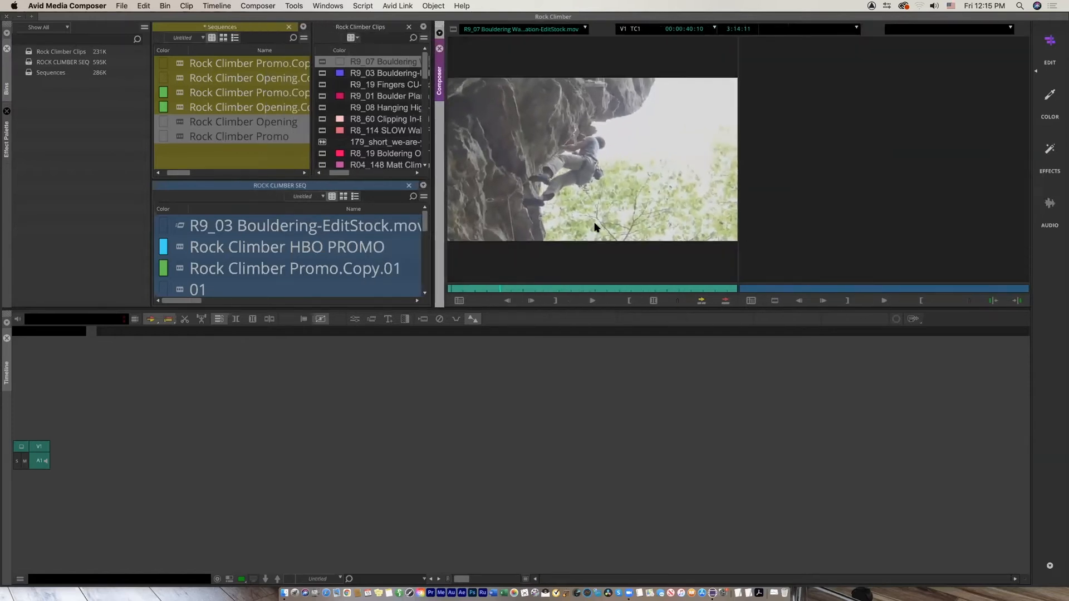
Load R9_03 Bouldering-EditStock.mov in the source monitor at 00:00:42:06, and open it in a pop-up monitor placed over the bins
{"action": "double_click", "coordinate": [322, 74]}
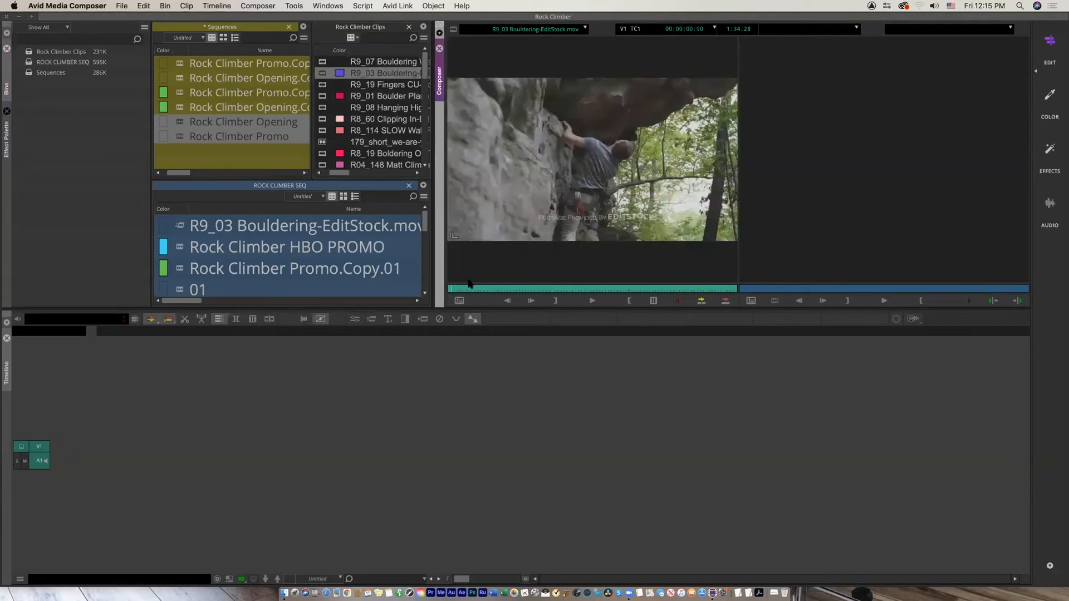
{"action": "left_click_drag", "start_coordinate": [634, 288], "coordinate": [576, 289]}
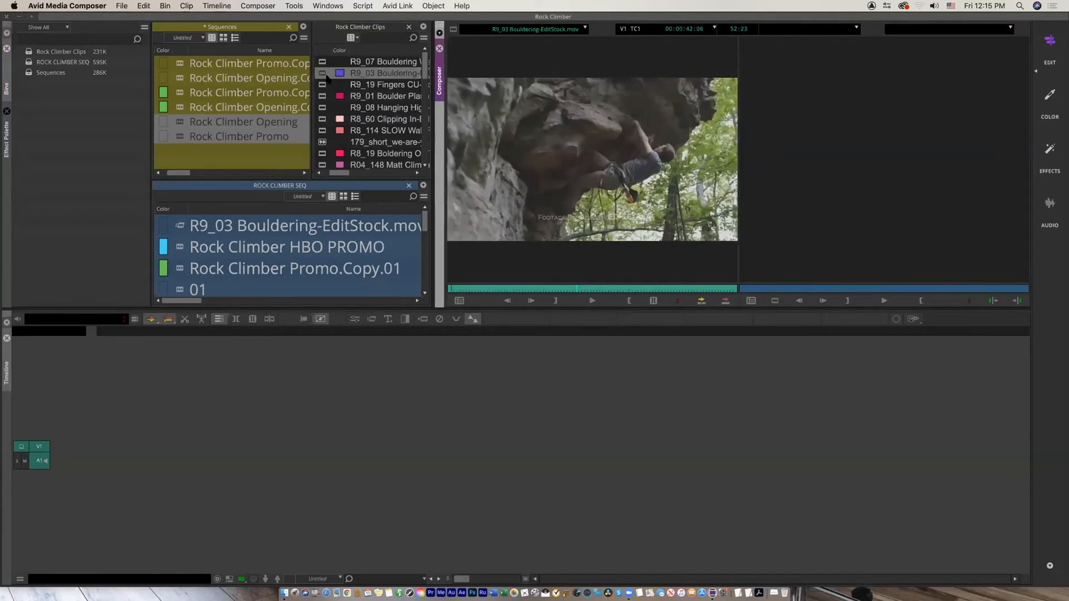
{"action": "left_click", "coordinate": [322, 76]}
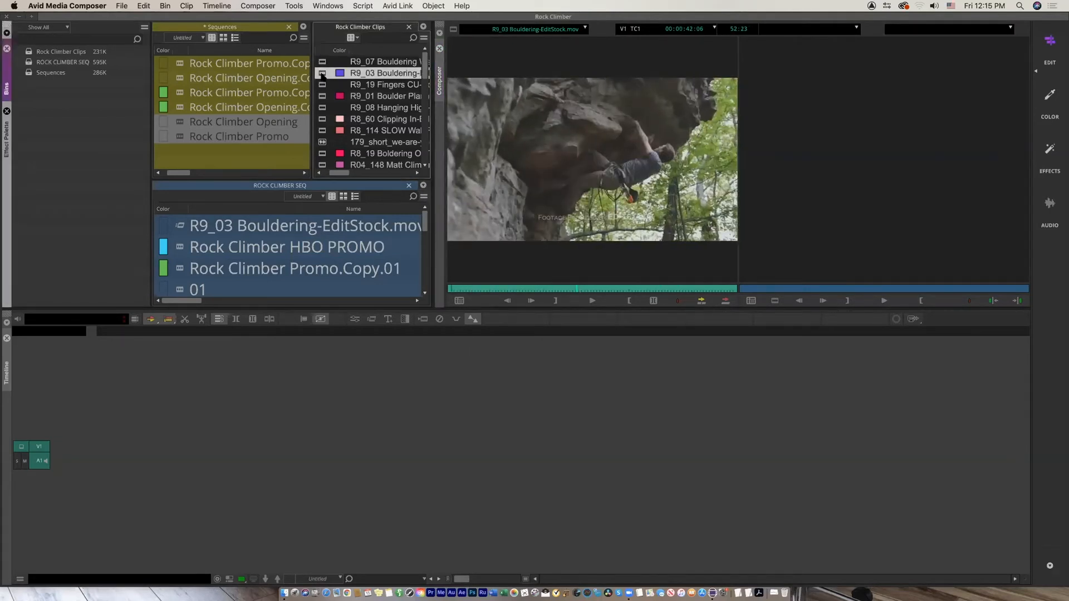
{"action": "double_click", "coordinate": [322, 75], "text": "alt"}
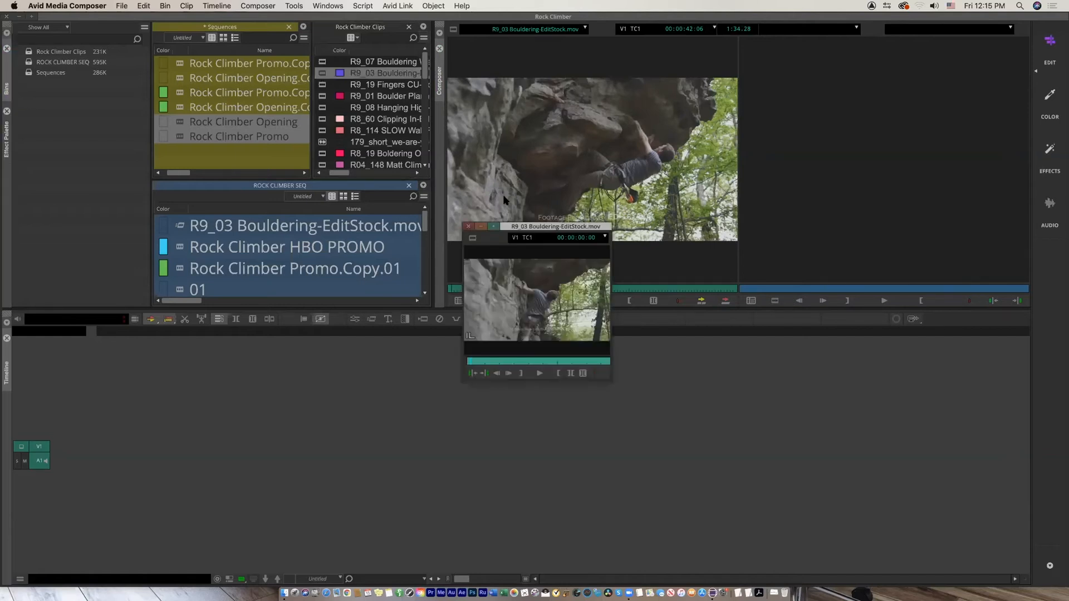
{"action": "left_click_drag", "start_coordinate": [532, 227], "coordinate": [241, 81]}
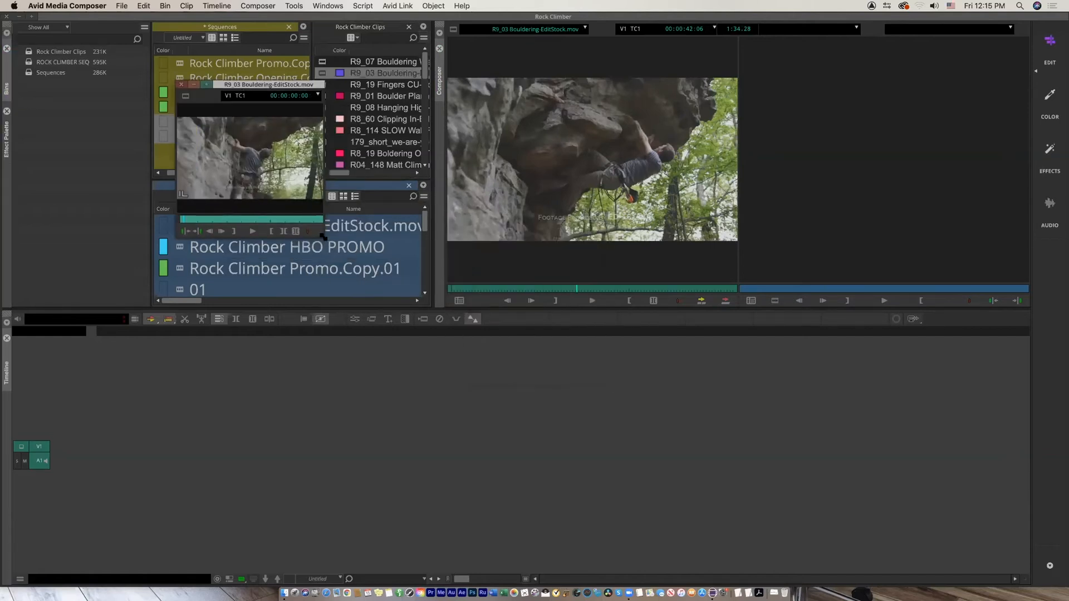
Enlarge the R9_03 pop-up monitor, show R9_08 Hanging High-EditStock.mov in a second one beside it, and close both pop-up monitors
{"action": "left_click_drag", "start_coordinate": [513, 335], "coordinate": [514, 335]}
{"action": "left_click_drag", "start_coordinate": [379, 85], "coordinate": [265, 246]}
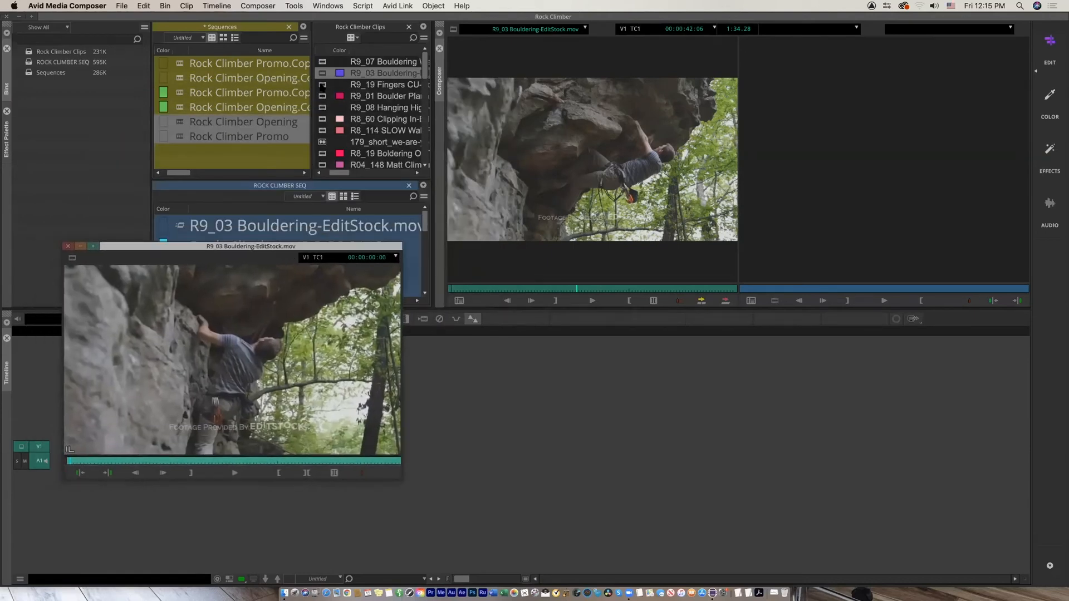
{"action": "double_click", "coordinate": [322, 108]}
{"action": "left_click_drag", "start_coordinate": [376, 26], "coordinate": [522, 246]}
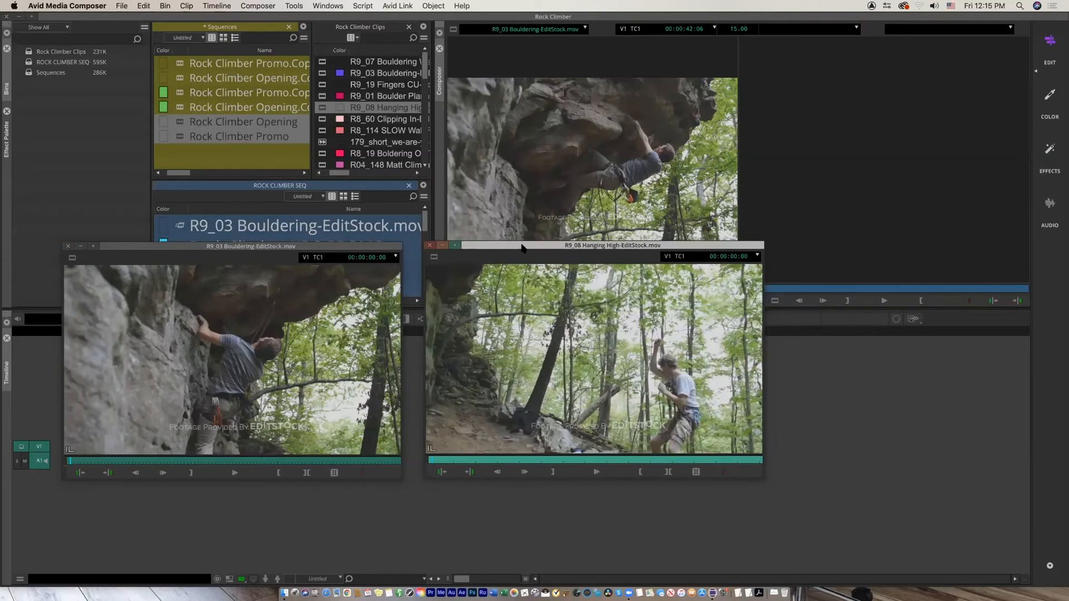
{"action": "left_click", "coordinate": [430, 246]}
{"action": "left_click", "coordinate": [68, 246]}
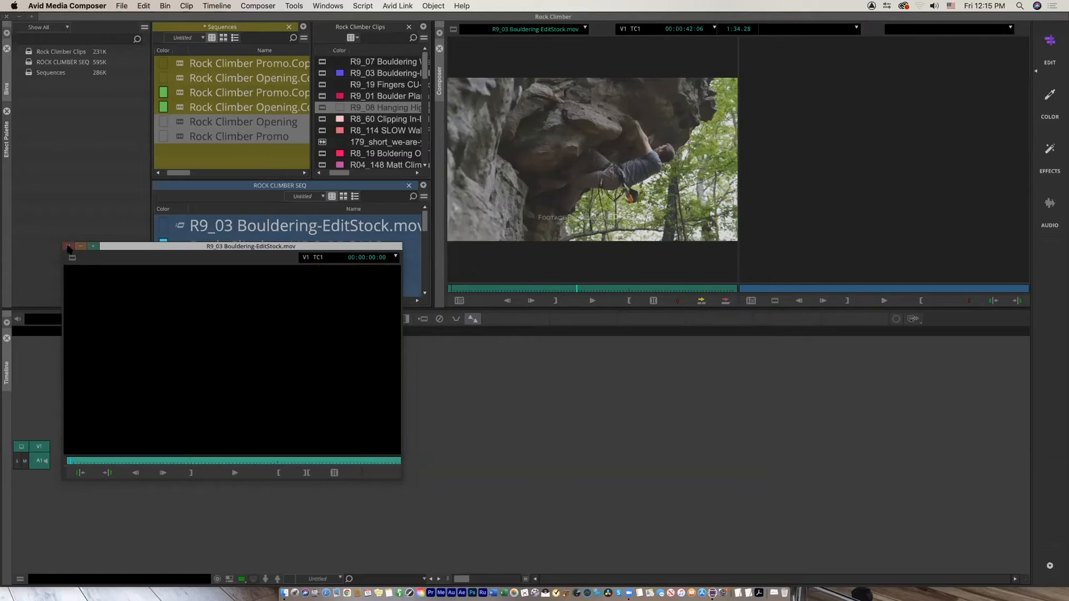
Widen the bins area against the Composer, and detach Rock Climber Clips into a large floating window that shows its columns
{"action": "left_click_drag", "start_coordinate": [438, 146], "coordinate": [551, 146]}
{"action": "left_click_drag", "start_coordinate": [514, 27], "coordinate": [73, 218]}
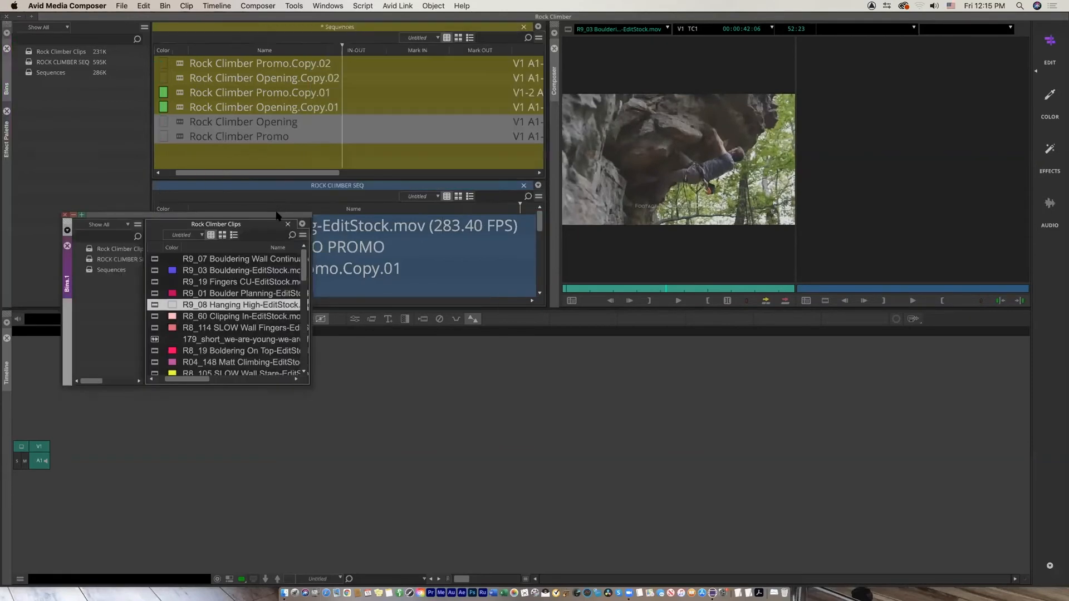
{"action": "left_click_drag", "start_coordinate": [276, 216], "coordinate": [274, 120]}
{"action": "left_click_drag", "start_coordinate": [307, 289], "coordinate": [345, 316]}
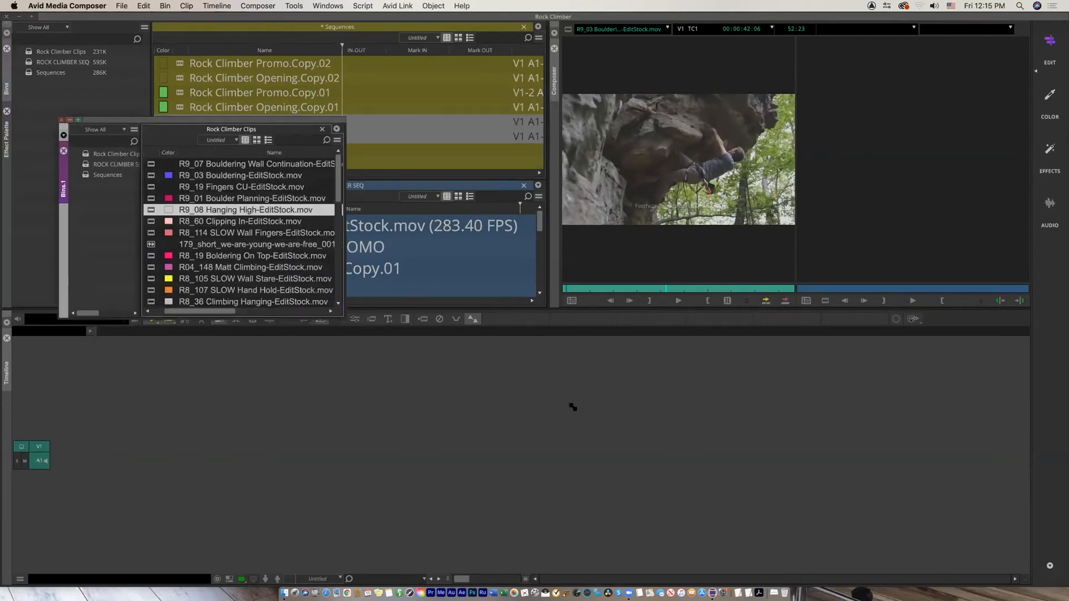
{"action": "left_click_drag", "start_coordinate": [573, 407], "coordinate": [862, 488]}
{"action": "left_click_drag", "start_coordinate": [793, 126], "coordinate": [751, 124]}
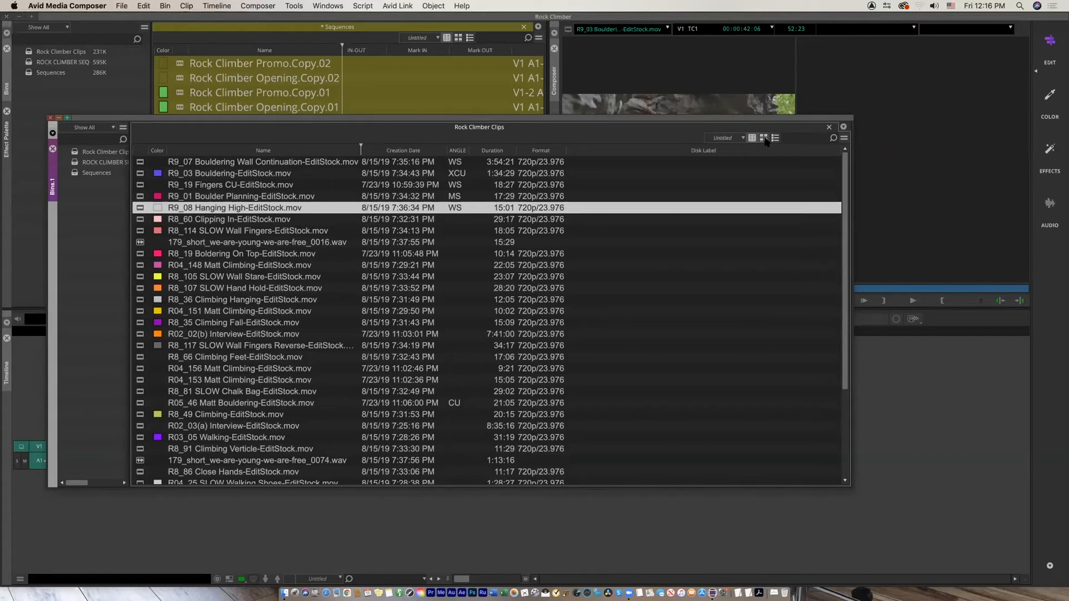
Compare Frame view and Script view in the Rock Climber Clips bin, leaving it in Frame view
{"action": "left_click", "coordinate": [764, 139]}
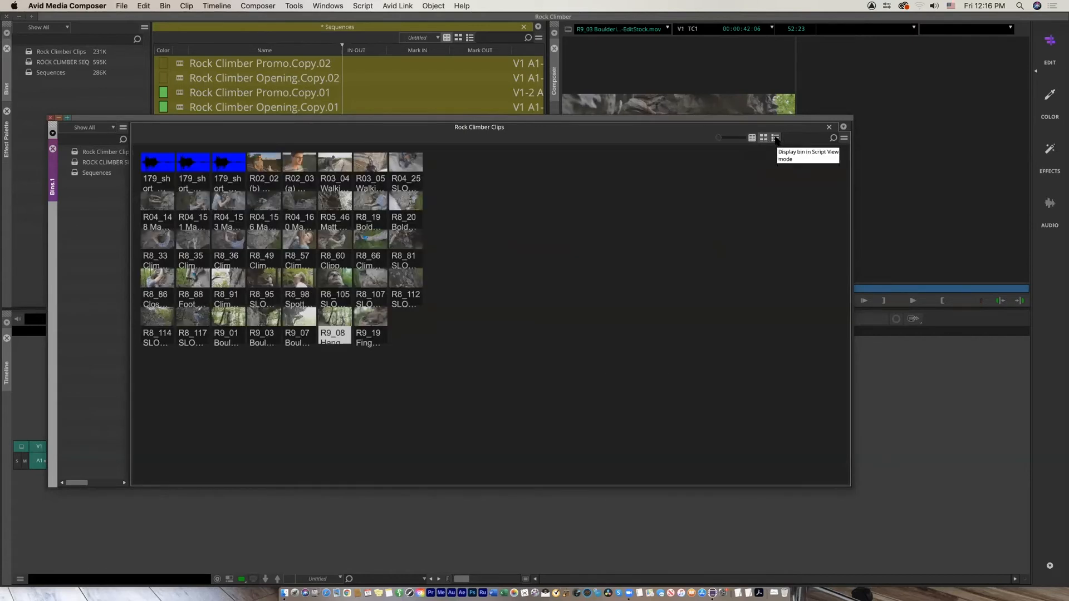
{"action": "left_click", "coordinate": [776, 138]}
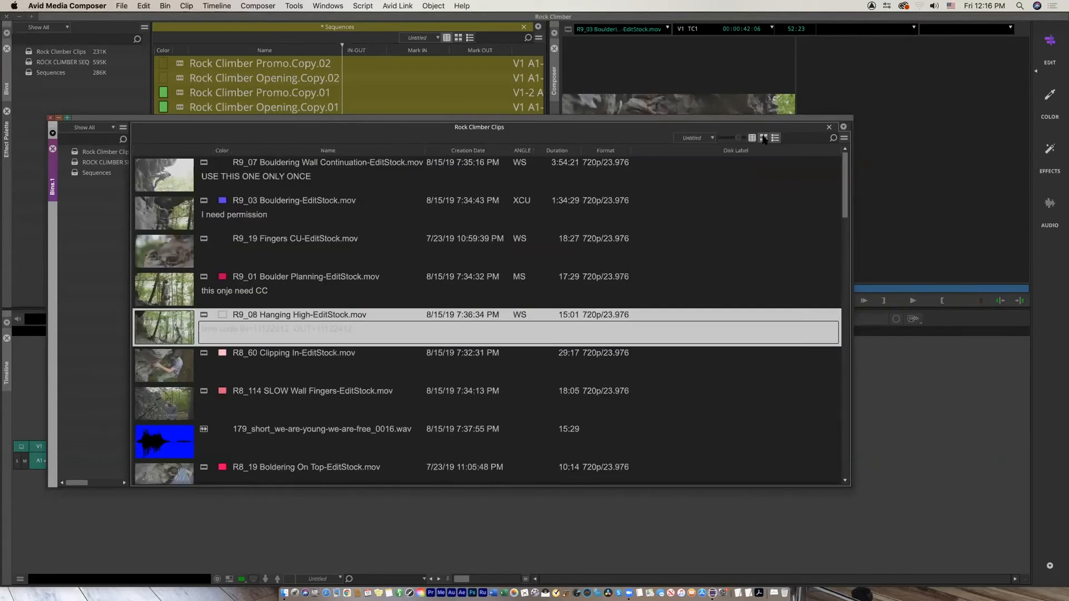
{"action": "left_click", "coordinate": [765, 140]}
Separate the clip thumbnails into two blocks, R05_46 to R9_19 and R04_153 to R9_07, side by side in the bin's empty area
{"action": "left_click_drag", "start_coordinate": [522, 376], "coordinate": [460, 206]}
{"action": "left_click_drag", "start_coordinate": [382, 365], "coordinate": [310, 288]}
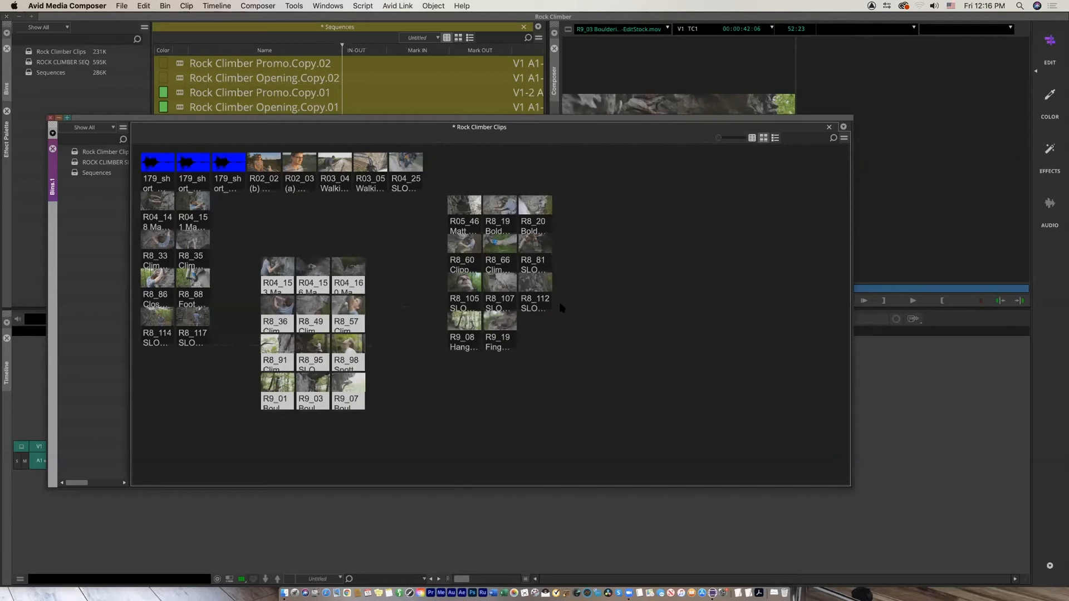
{"action": "left_click", "coordinate": [592, 349]}
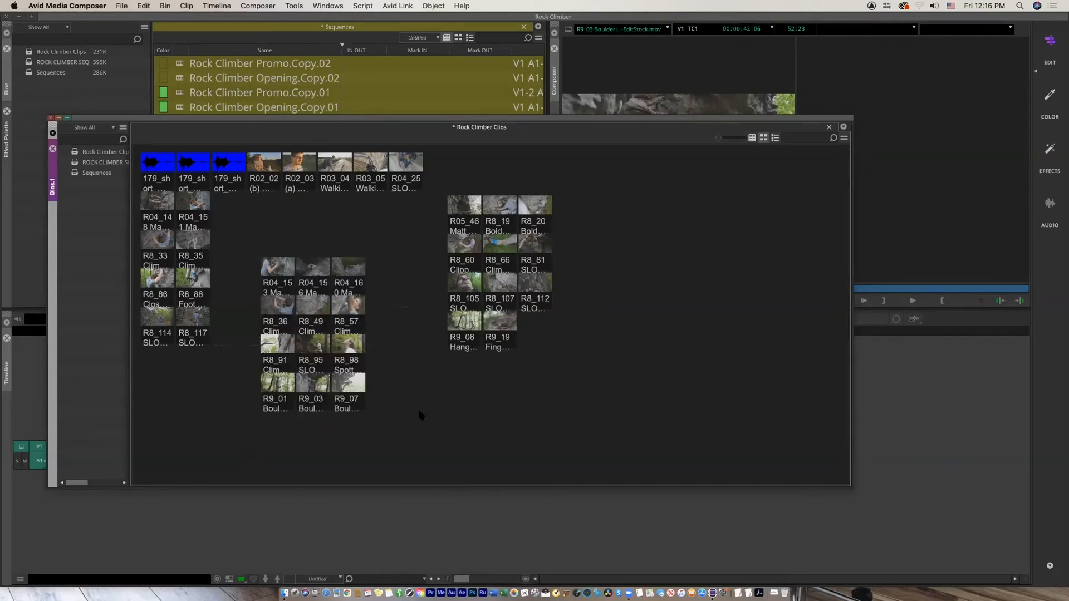
{"action": "left_click_drag", "start_coordinate": [412, 421], "coordinate": [228, 240]}
{"action": "left_click_drag", "start_coordinate": [277, 265], "coordinate": [584, 234]}
Stagger clips R04_148, R8_35, R8_88 and R8_117 diagonally, and drop them together on the timeline to build a storyboard sequence
{"action": "left_click_drag", "start_coordinate": [158, 210], "coordinate": [256, 252]}
{"action": "left_click_drag", "start_coordinate": [196, 272], "coordinate": [282, 255]}
{"action": "left_click_drag", "start_coordinate": [195, 318], "coordinate": [300, 277]}
{"action": "left_click_drag", "start_coordinate": [223, 213], "coordinate": [323, 310]}
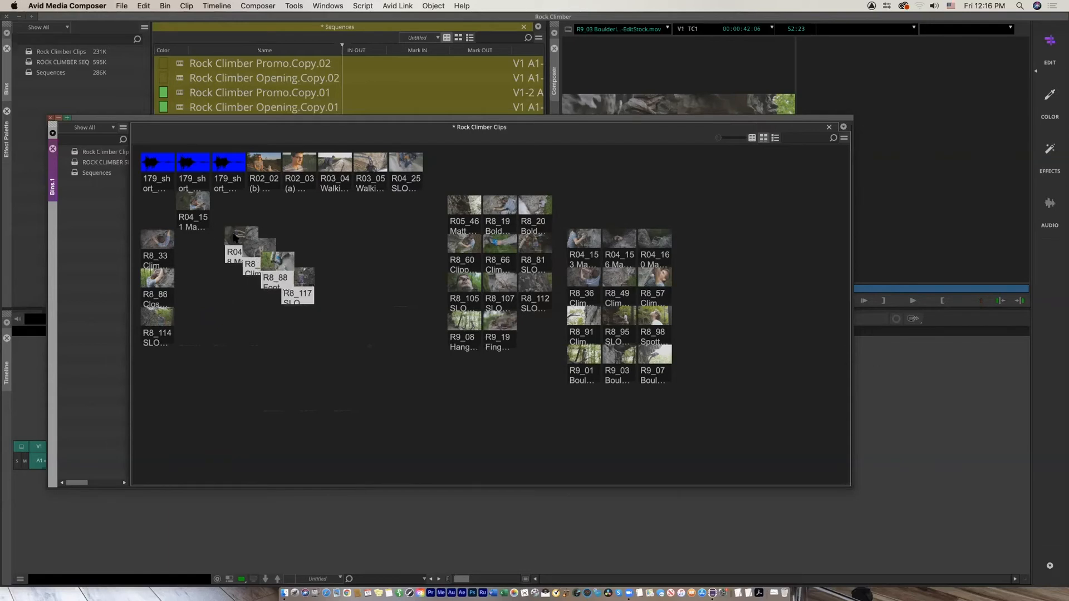
{"action": "left_click_drag", "start_coordinate": [234, 240], "coordinate": [232, 521]}
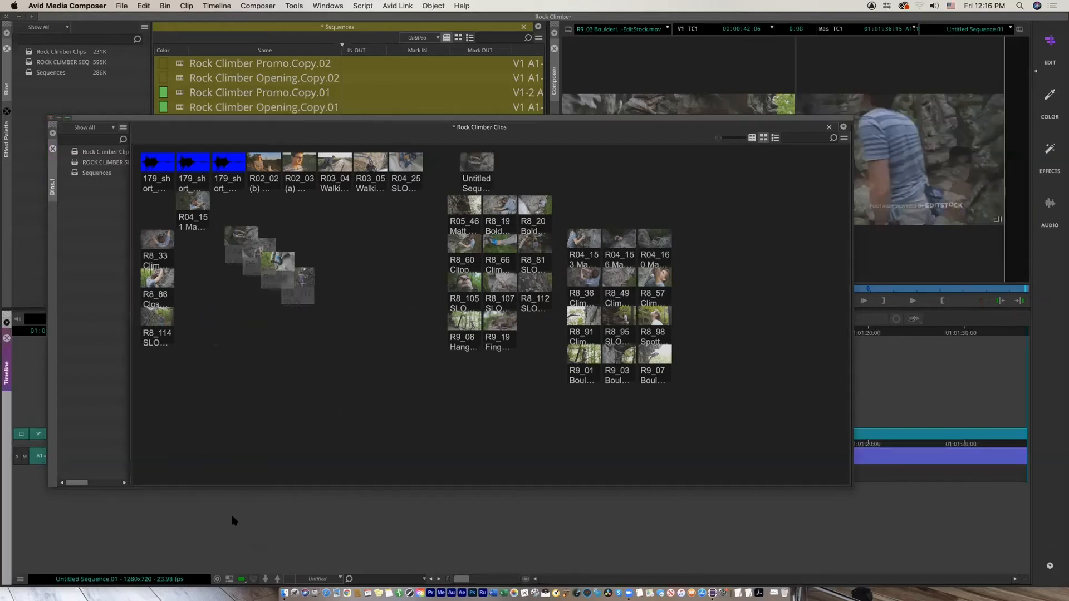
{"action": "left_click_drag", "start_coordinate": [259, 119], "coordinate": [336, 66]}
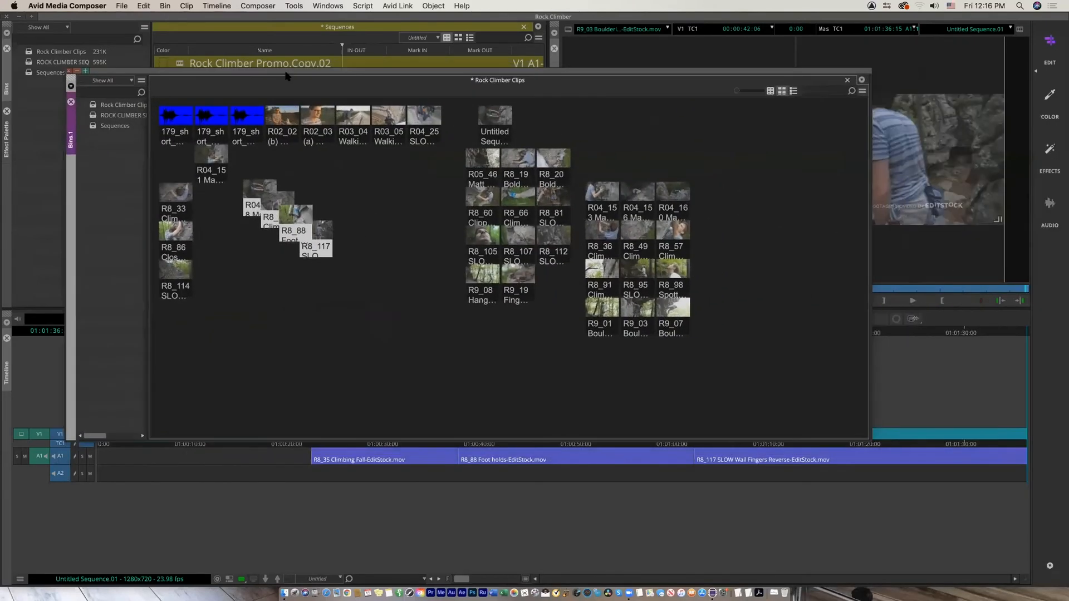
Show the Rock Climber Clips bin in Text view and delete Untitled Sequence.01 from it
{"action": "left_click", "coordinate": [770, 91]}
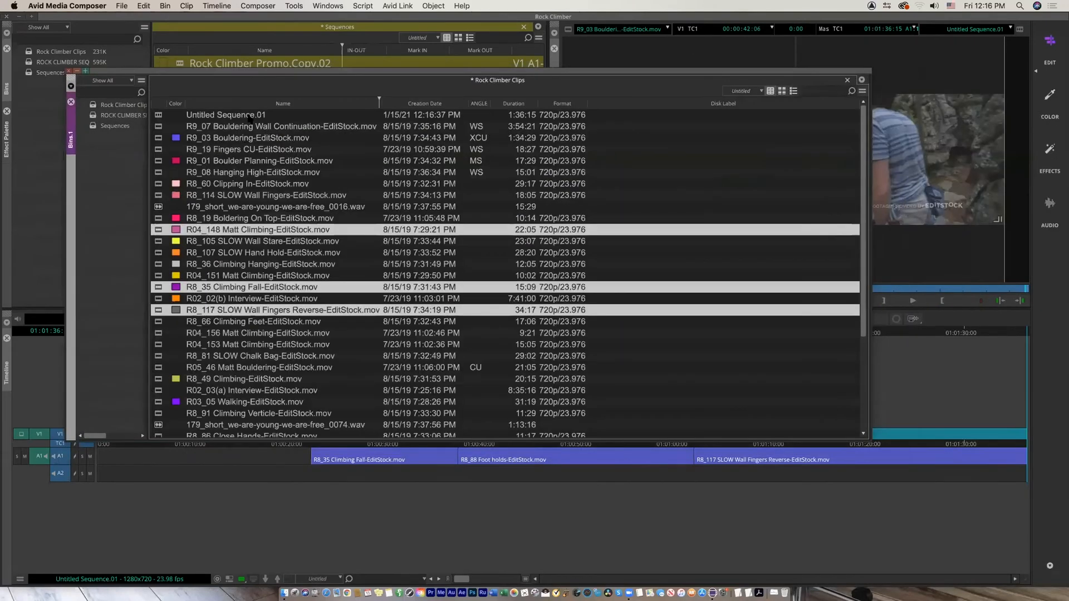
{"action": "left_click", "coordinate": [159, 114]}
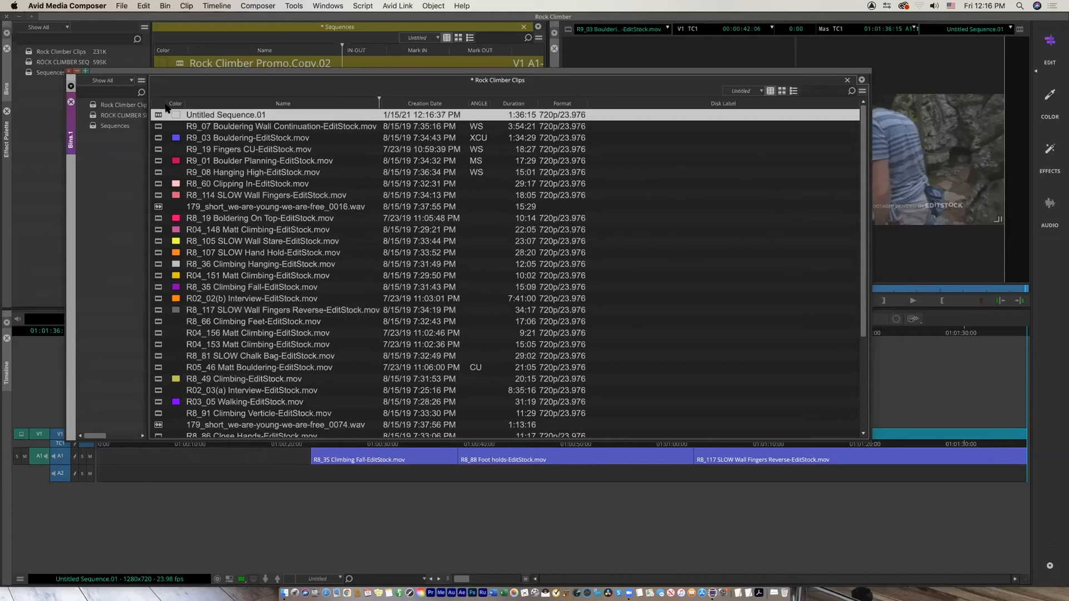
{"action": "key", "text": "Delete"}
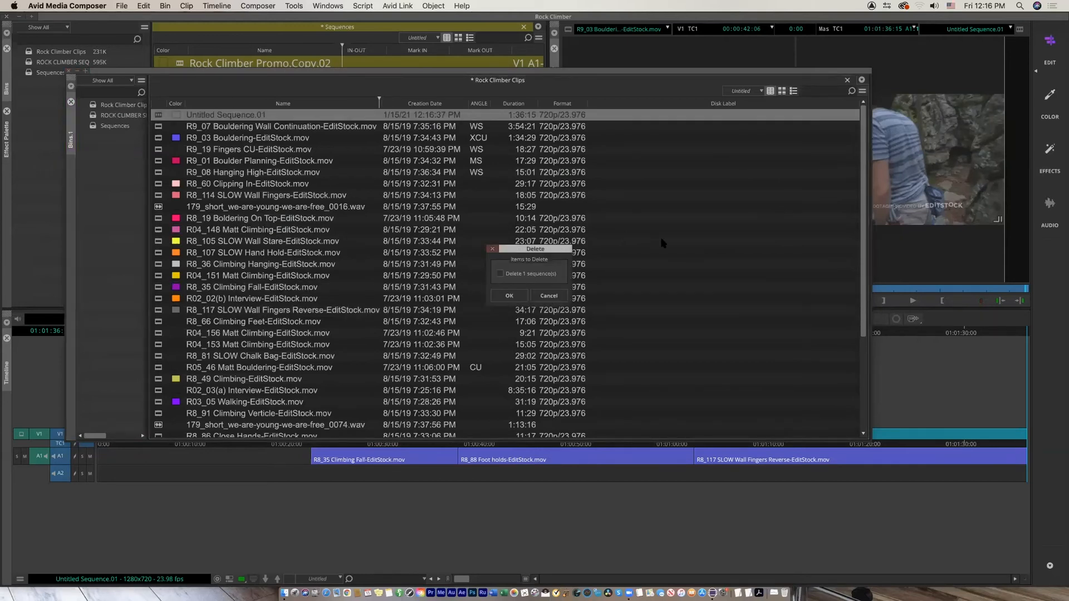
{"action": "left_click_drag", "start_coordinate": [556, 252], "coordinate": [506, 225]}
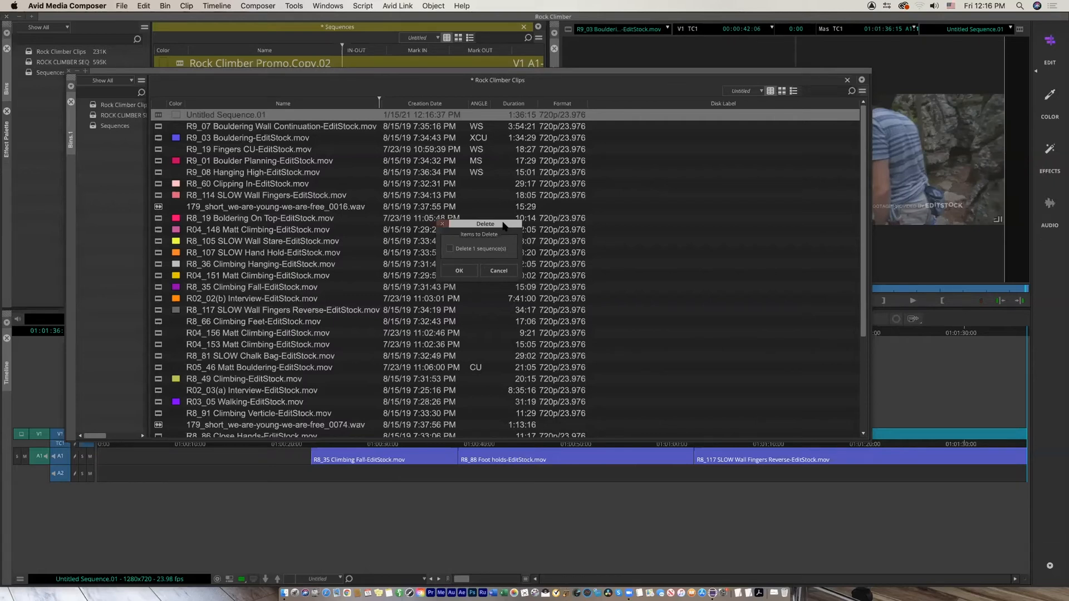
{"action": "left_click_drag", "start_coordinate": [502, 226], "coordinate": [490, 210]}
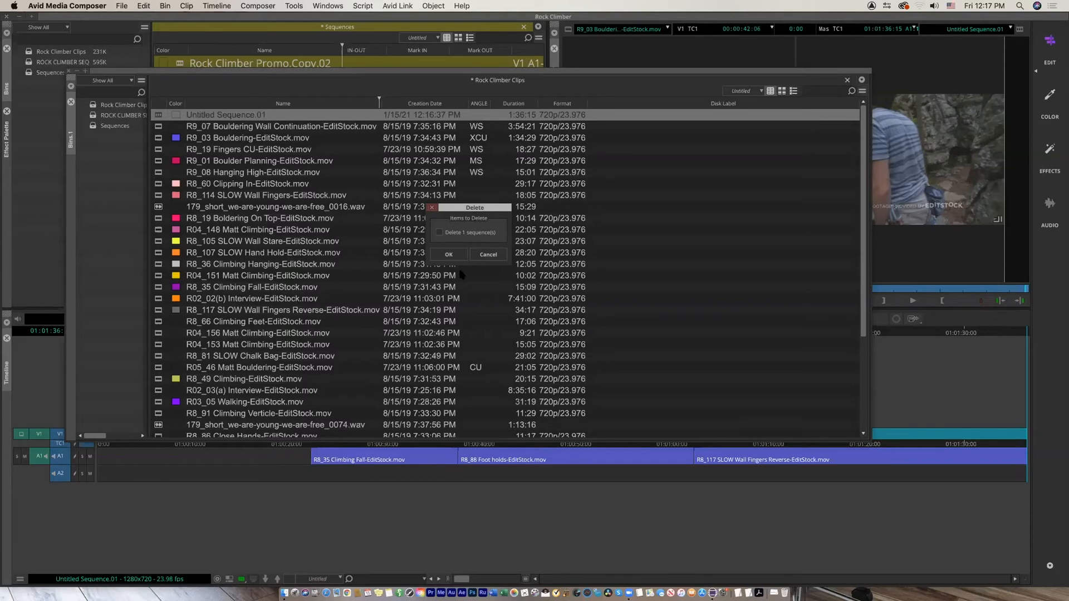
{"action": "left_click", "coordinate": [440, 232]}
{"action": "left_click", "coordinate": [449, 254]}
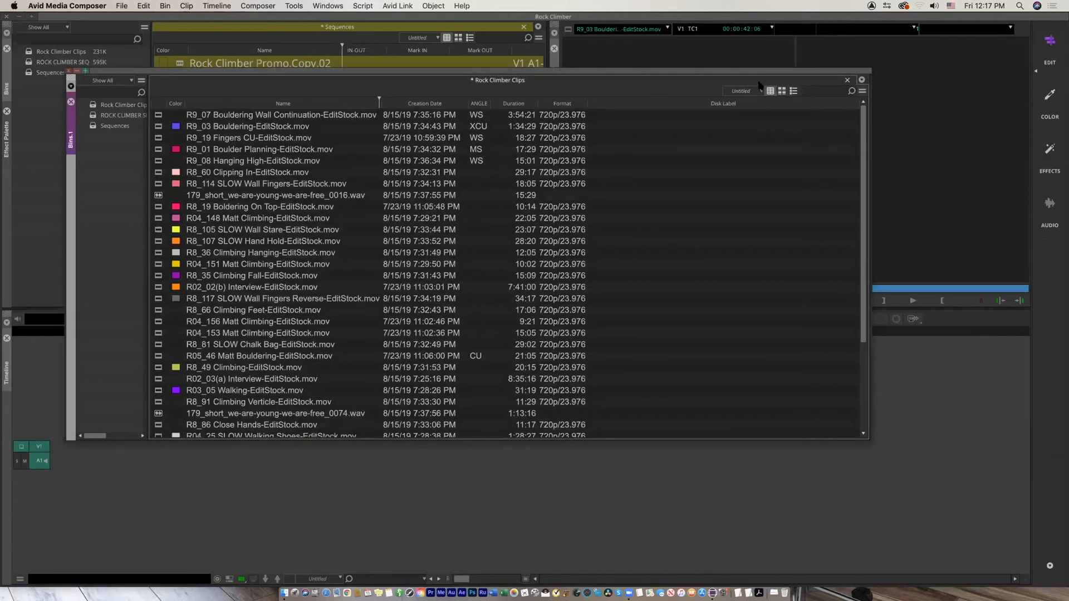
Return the Rock Climber Clips bin to Frame view and shift the block of clips from R8_60 to R9_03 away from the others
{"action": "left_click", "coordinate": [782, 91]}
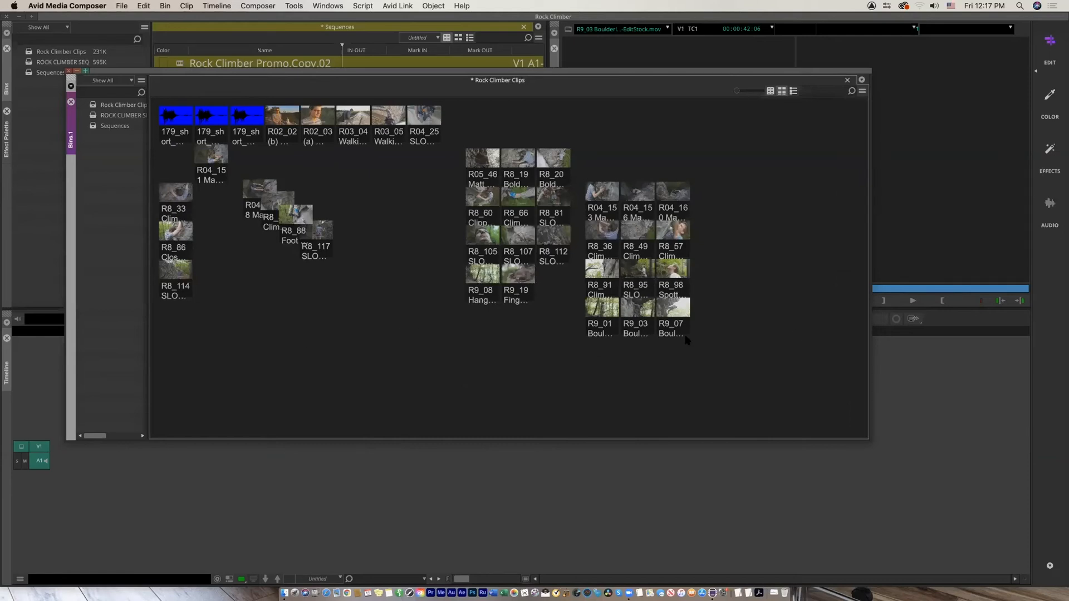
{"action": "left_click_drag", "start_coordinate": [635, 374], "coordinate": [407, 215]}
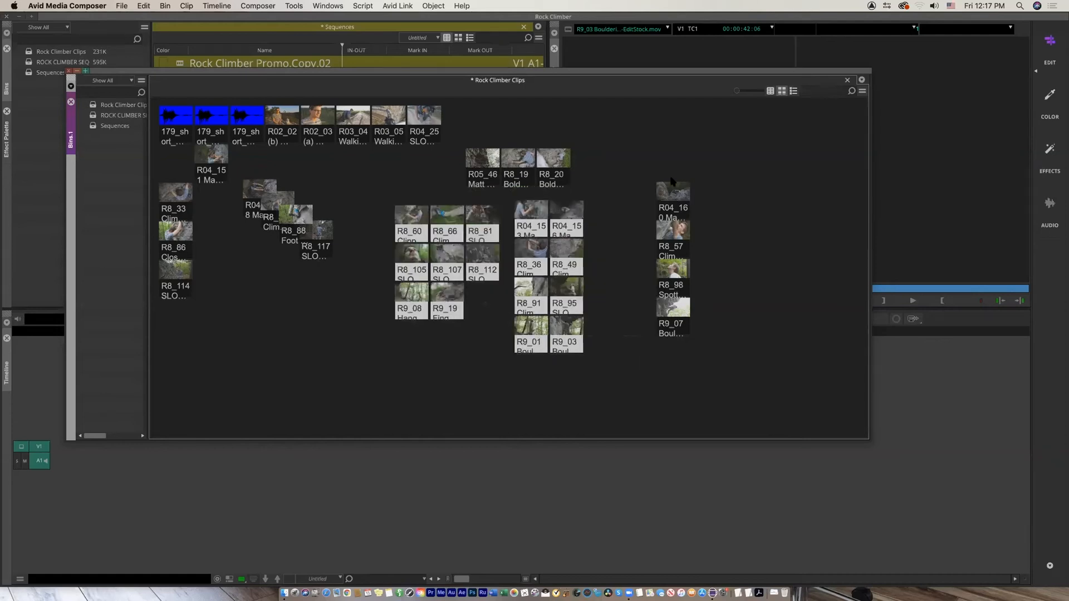
{"action": "left_click", "coordinate": [644, 138]}
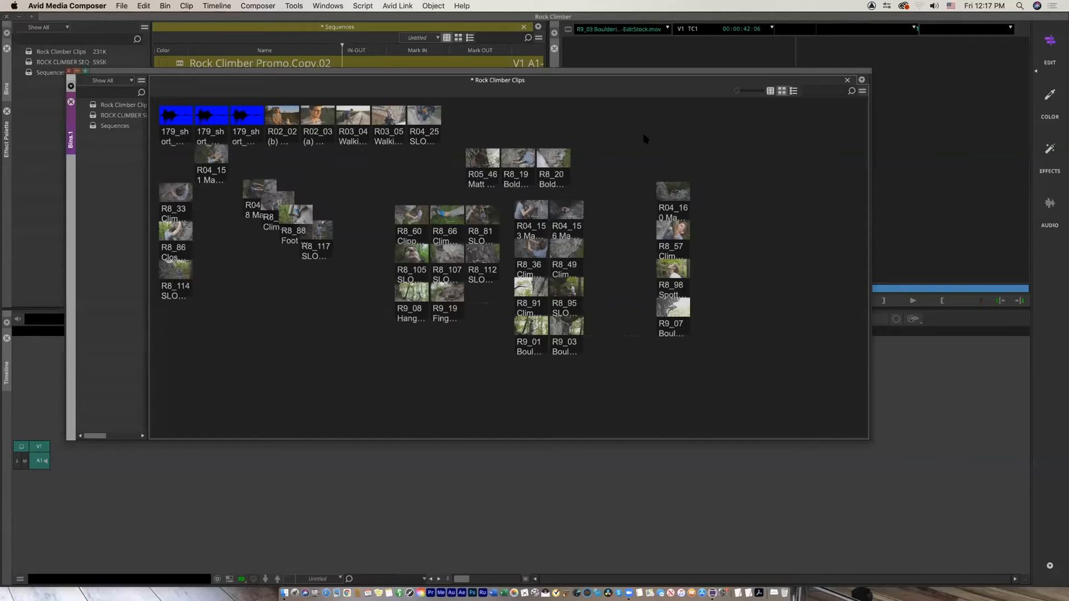
Try much larger and smaller thumbnail sizes in the Rock Climber Clips bin, ending with moderately enlarged frames
{"action": "key", "text": "super+l"}
{"action": "key", "text": "super+l"}
{"action": "key", "text": "super+l"}
{"action": "key", "text": "super+l"}
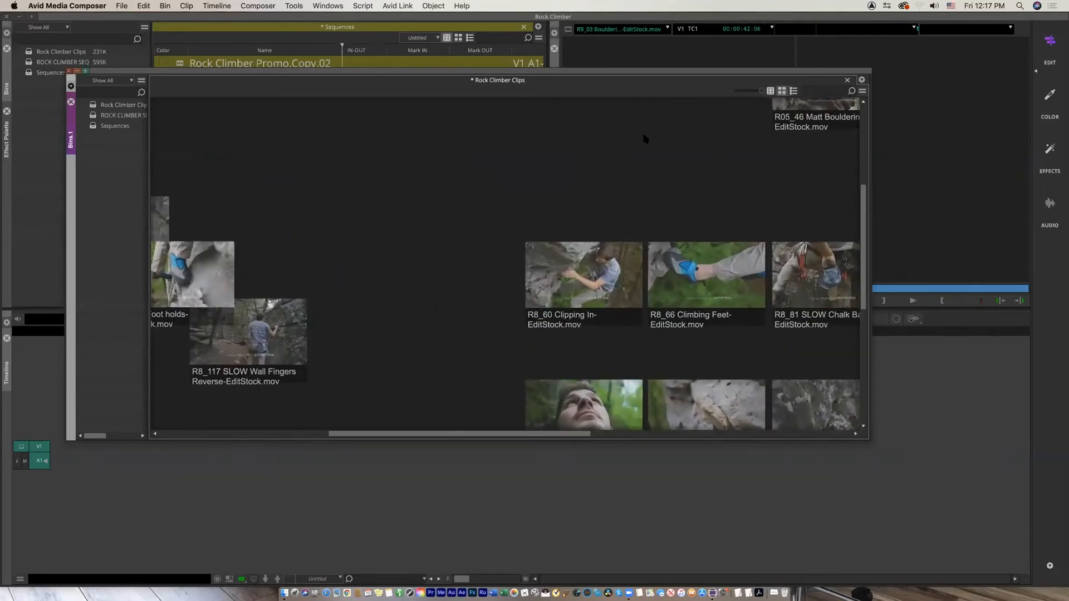
{"action": "key", "text": "super+k"}
{"action": "key", "text": "super+k"}
{"action": "key", "text": "super+k"}
{"action": "key", "text": "super+k"}
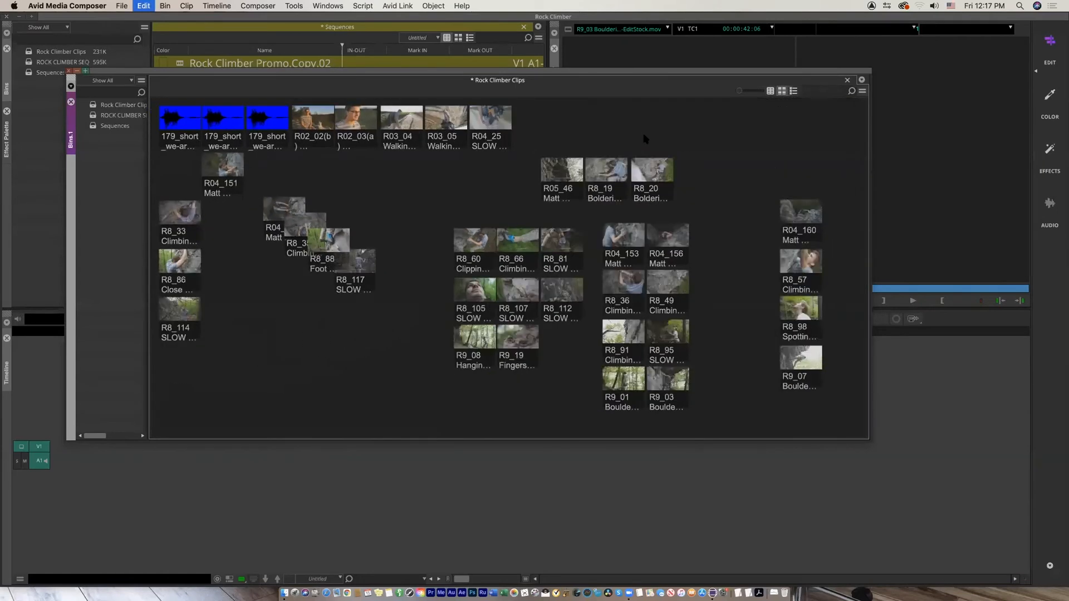
{"action": "key", "text": "super+l"}
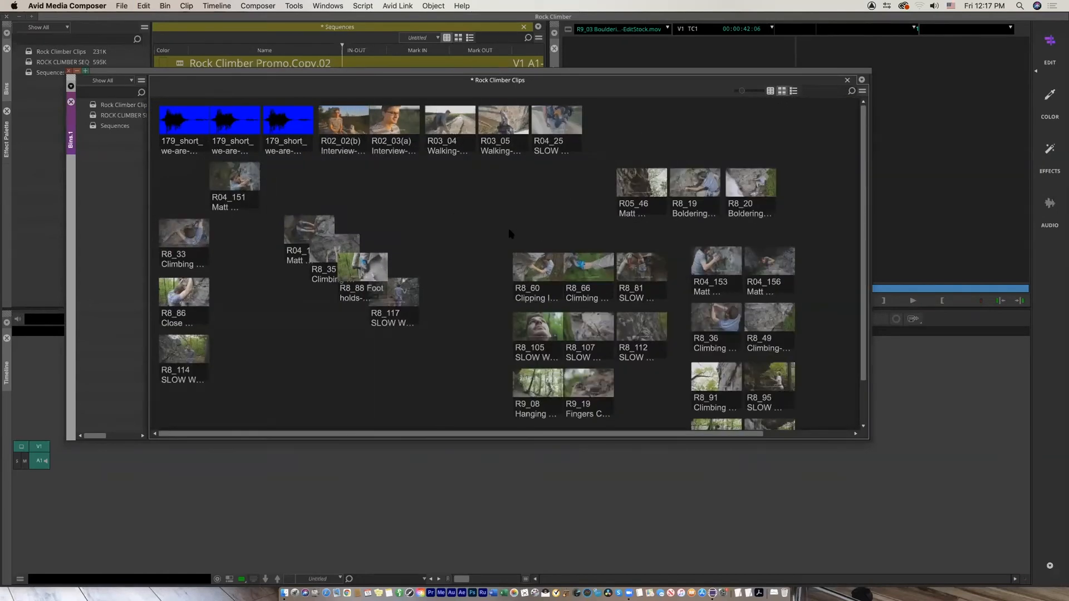
Arrange the scattered clip thumbnails into neat rows with Fill Window
{"action": "right_click", "coordinate": [457, 210]}
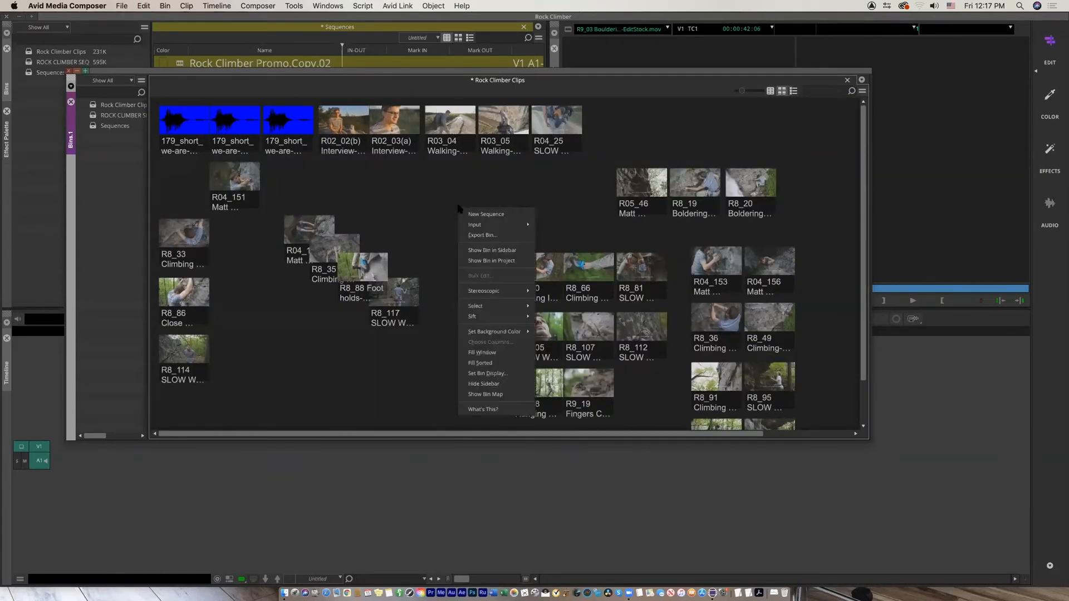
{"action": "left_click", "coordinate": [471, 355]}
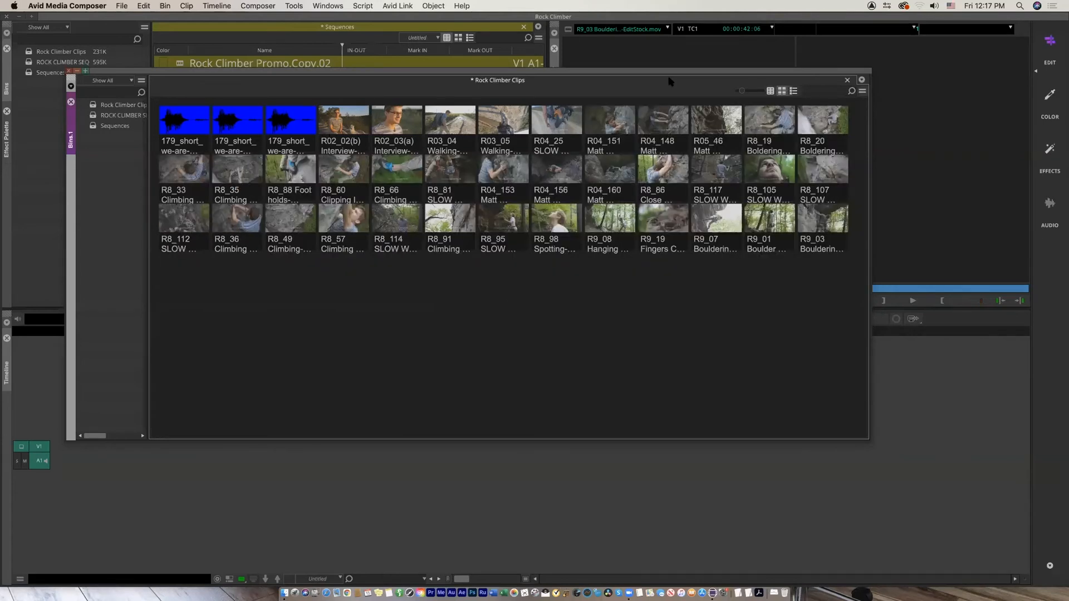
{"action": "left_click", "coordinate": [624, 52]}
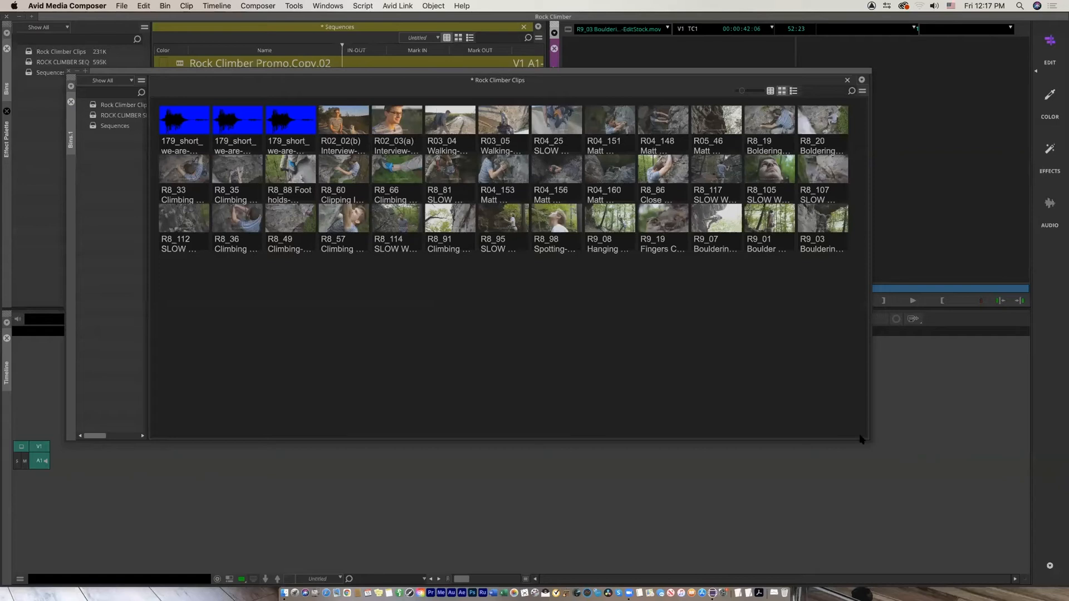
Make the floating Rock Climber Clips window narrower and taller, and refit its thumbnails to the new width with Fill Window
{"action": "left_click_drag", "start_coordinate": [570, 79], "coordinate": [516, 66]}
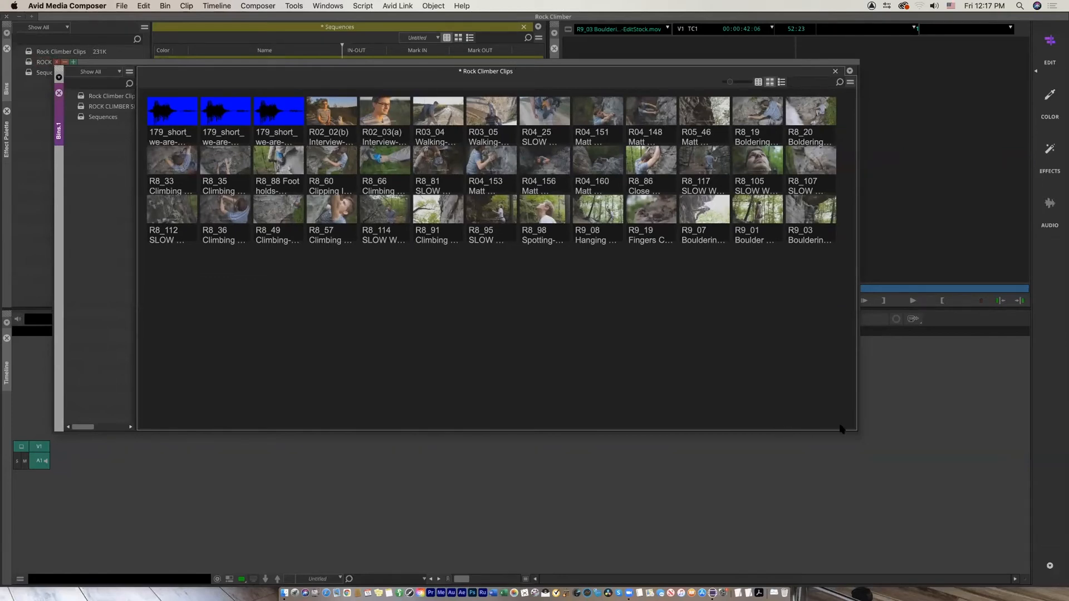
{"action": "left_click_drag", "start_coordinate": [856, 430], "coordinate": [510, 473]}
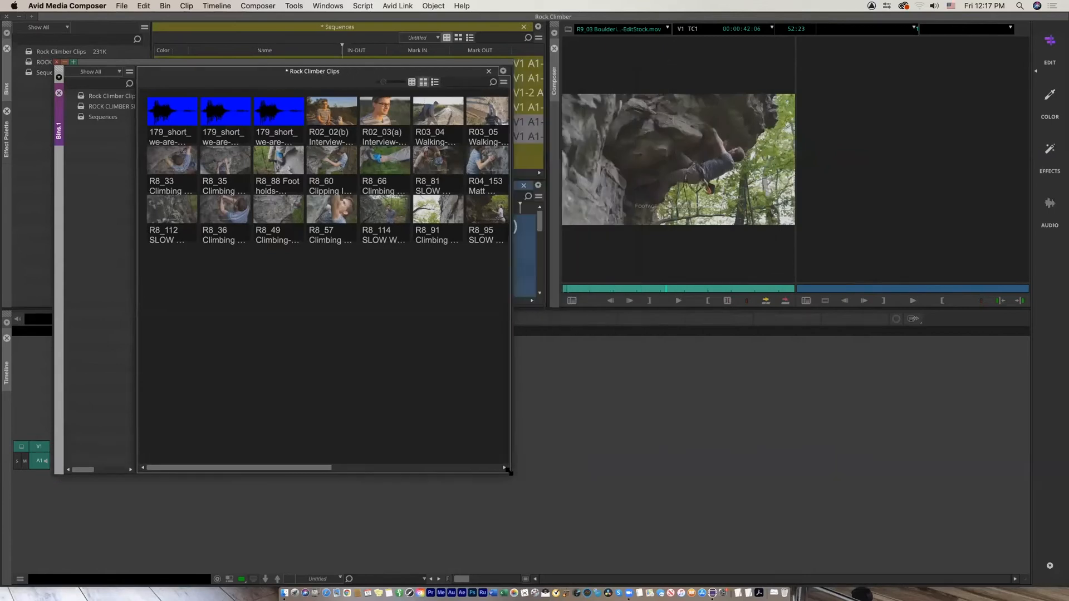
{"action": "left_click_drag", "start_coordinate": [456, 66], "coordinate": [530, 55]}
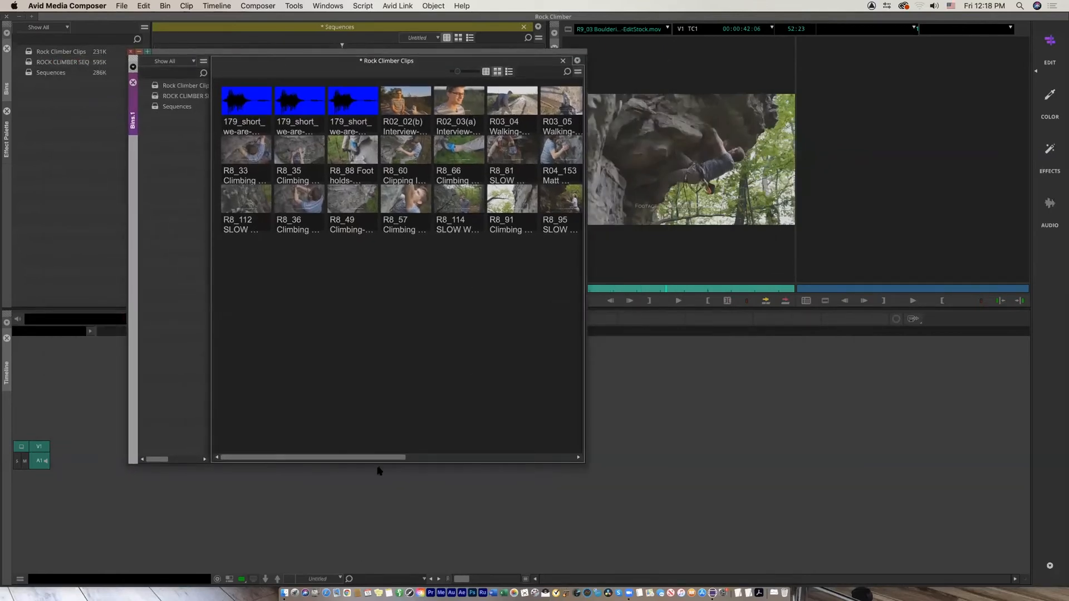
{"action": "left_click_drag", "start_coordinate": [363, 459], "coordinate": [227, 456]}
{"action": "left_click_drag", "start_coordinate": [591, 469], "coordinate": [575, 493]}
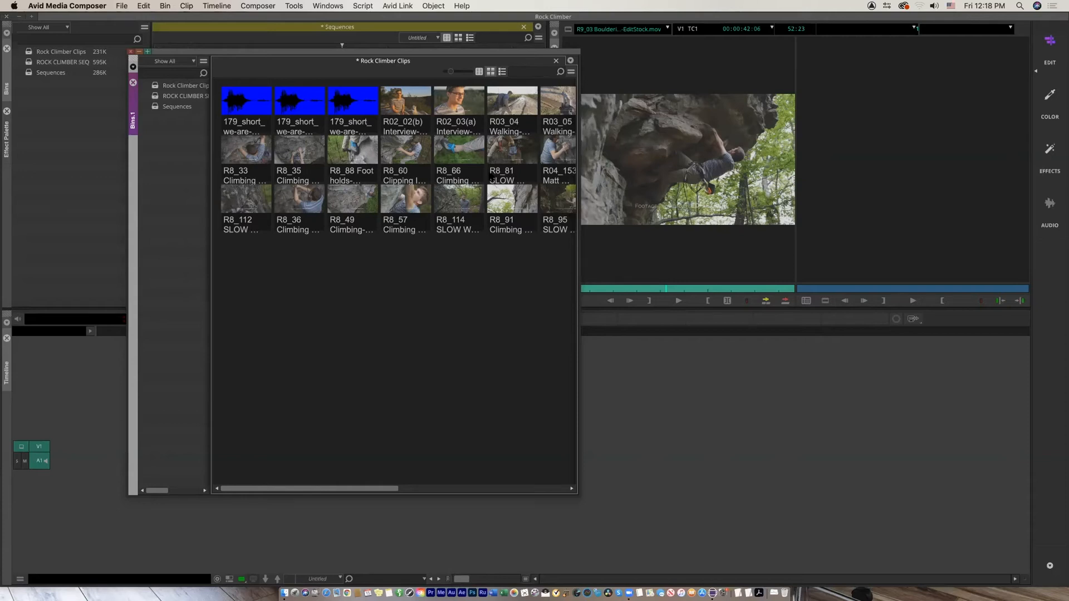
{"action": "right_click", "coordinate": [328, 298]}
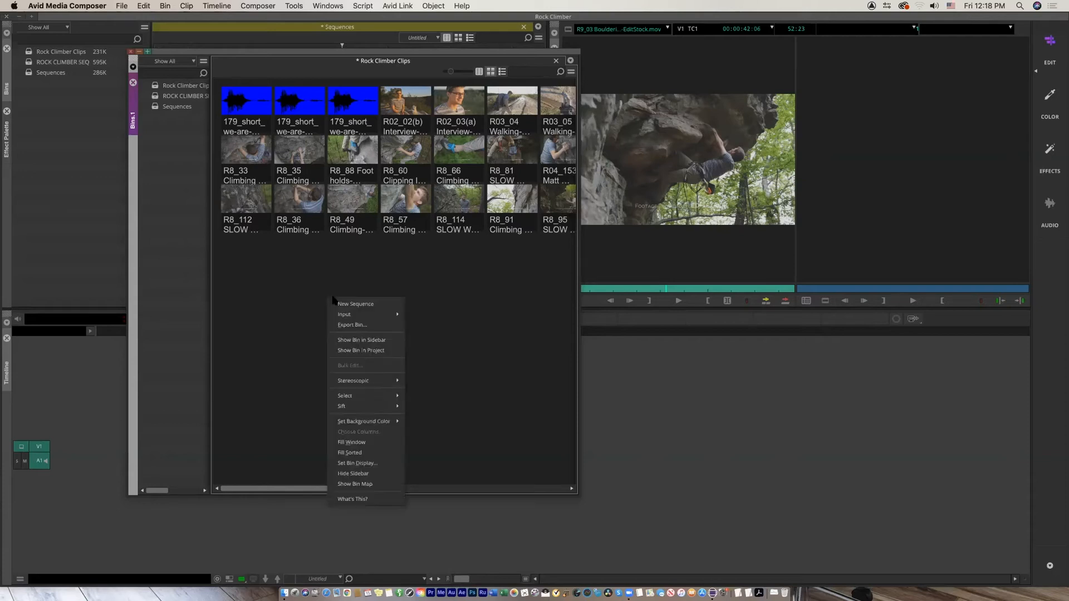
{"action": "left_click", "coordinate": [392, 457]}
Make the floating Rock Climber Clips window wide and short, and reposition it over the bins and Composer
{"action": "left_click_drag", "start_coordinate": [578, 493], "coordinate": [914, 276]}
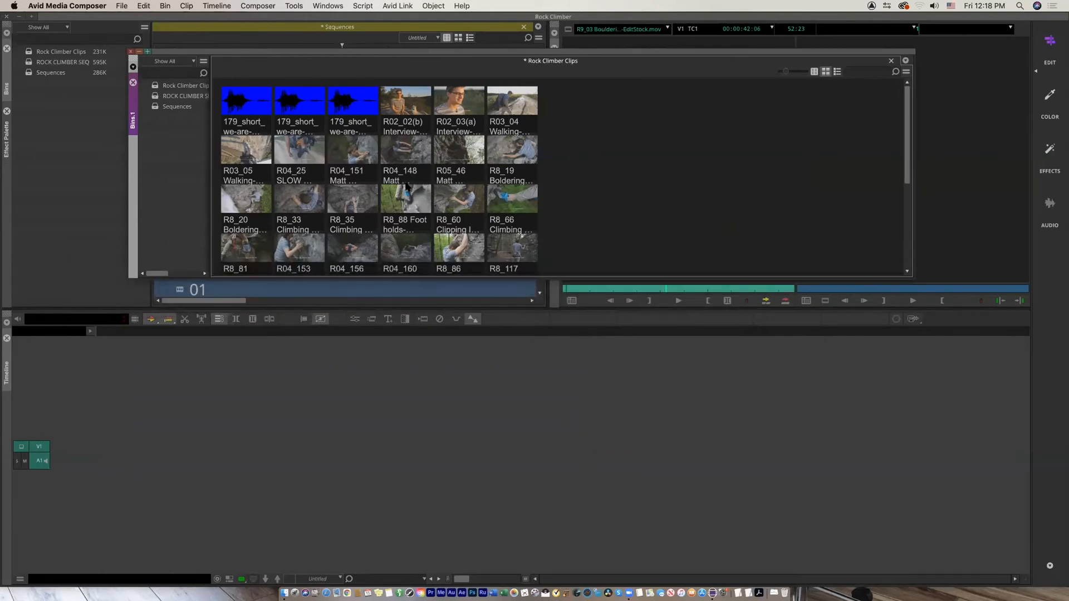
{"action": "left_click_drag", "start_coordinate": [388, 51], "coordinate": [360, 63]}
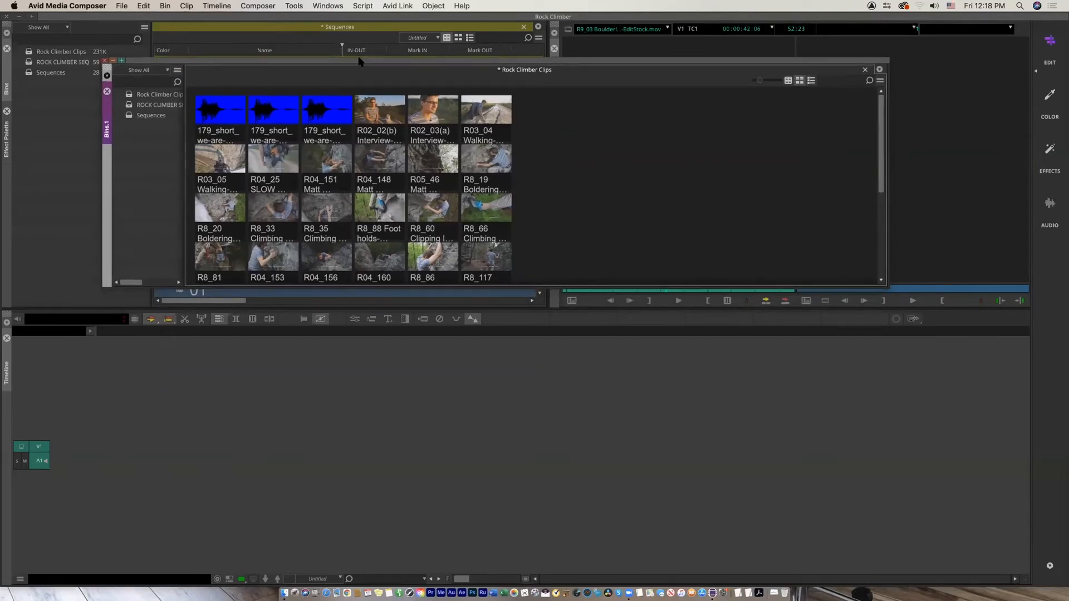
Reposition the floating Rock Climber Clips window, show its Bin Map, and use the map to navigate to the lower clip rows
{"action": "left_click_drag", "start_coordinate": [411, 67], "coordinate": [399, 103]}
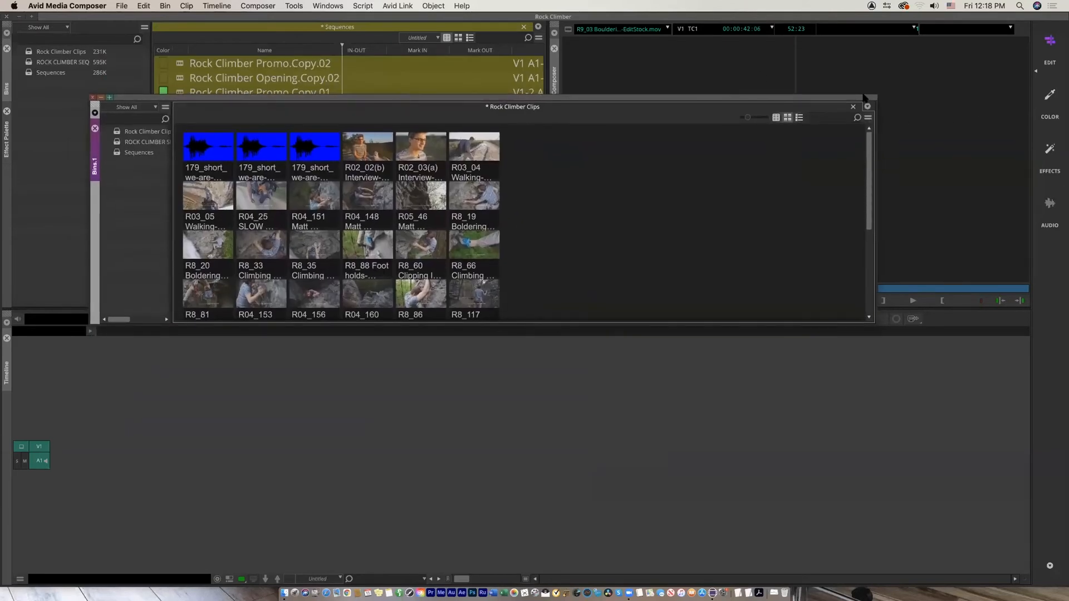
{"action": "left_click_drag", "start_coordinate": [858, 101], "coordinate": [859, 88]}
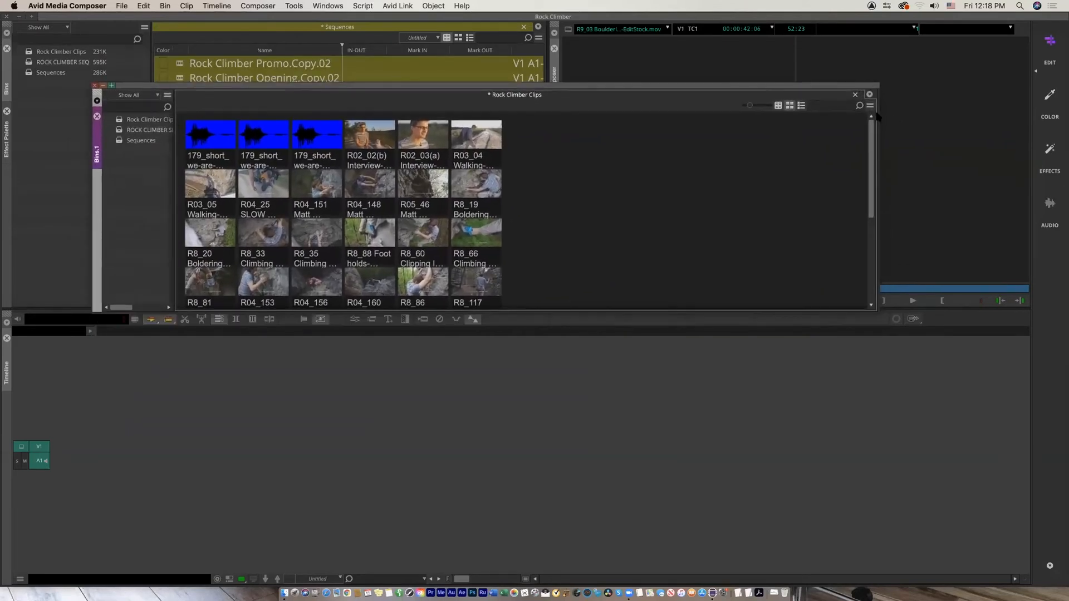
{"action": "left_click", "coordinate": [871, 105]}
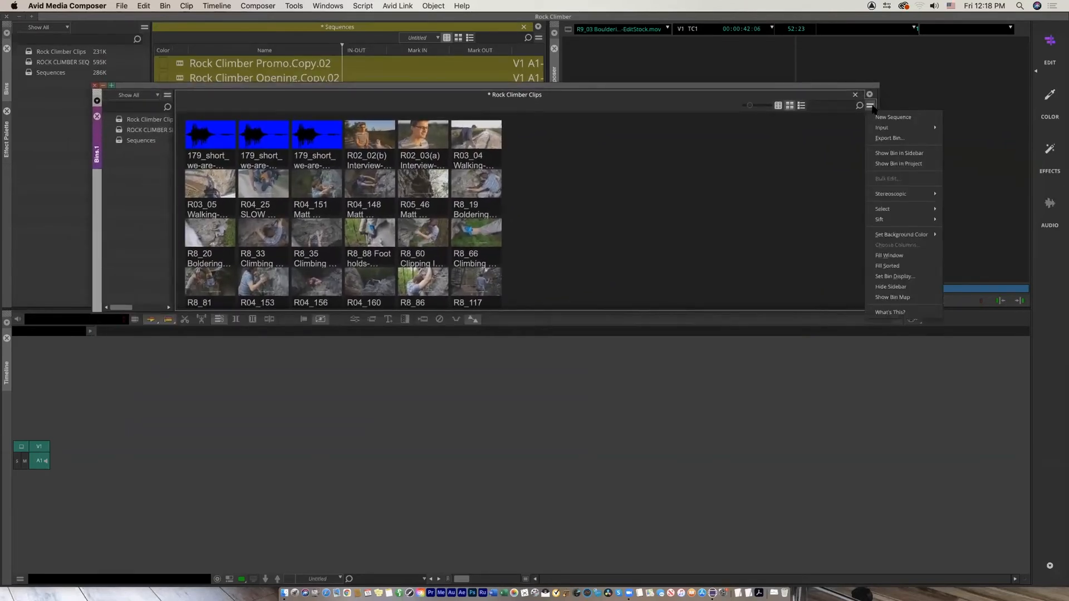
{"action": "left_click", "coordinate": [923, 299]}
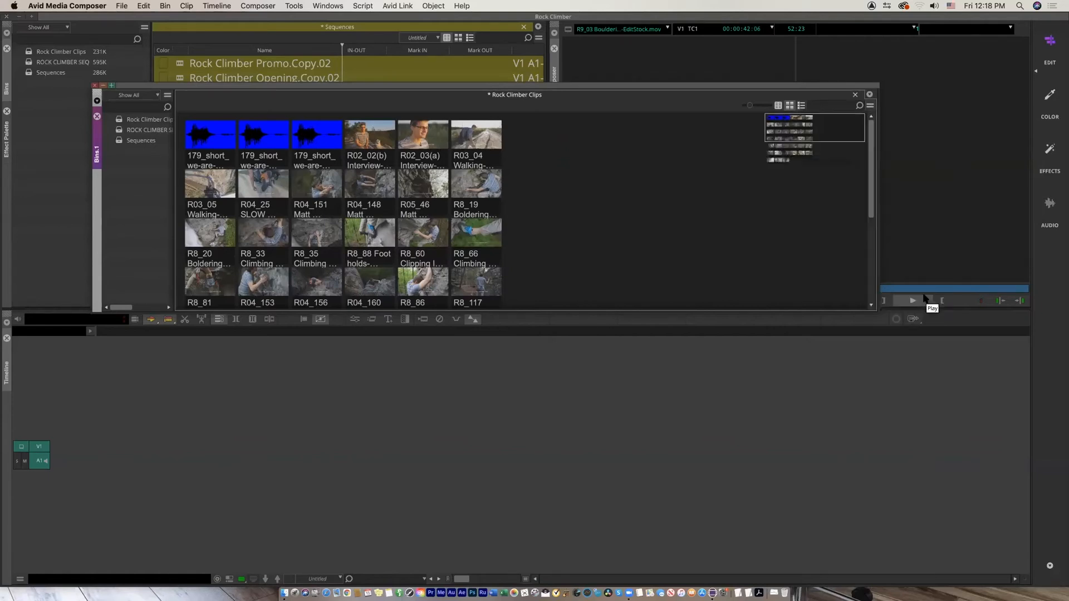
{"action": "mouse_move", "coordinate": [804, 130]}
{"action": "left_mouse_down"}
{"action": "mouse_move", "coordinate": [816, 137]}
{"action": "mouse_move", "coordinate": [800, 123]}
{"action": "mouse_move", "coordinate": [801, 143]}
{"action": "left_mouse_up"}
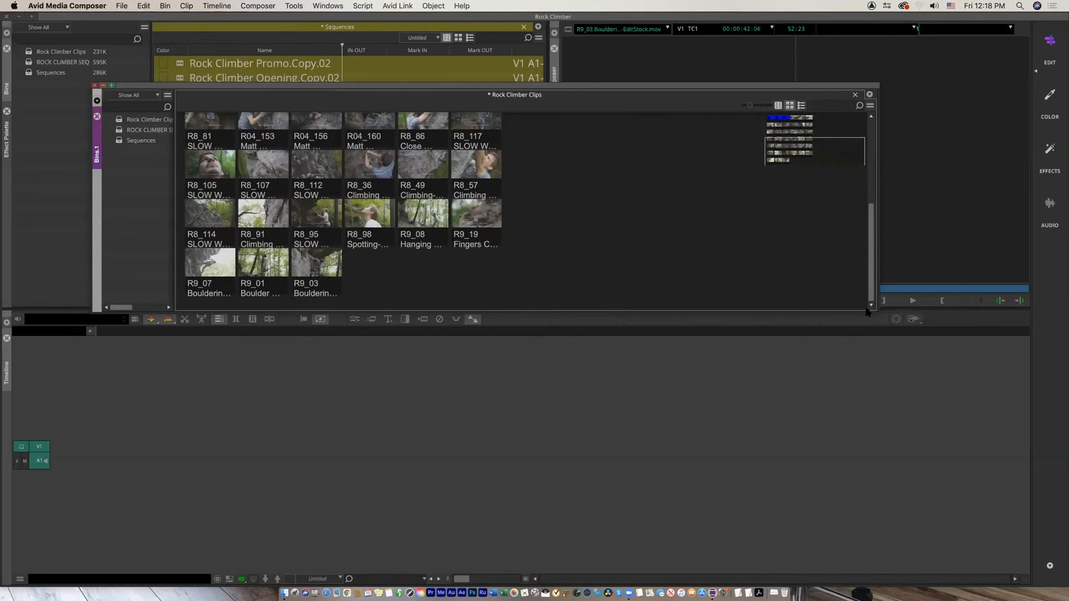
Shrink the Rock Climber Clips window to about half its width and use the Bin Map to return to the first clips
{"action": "left_click_drag", "start_coordinate": [875, 307], "coordinate": [477, 338]}
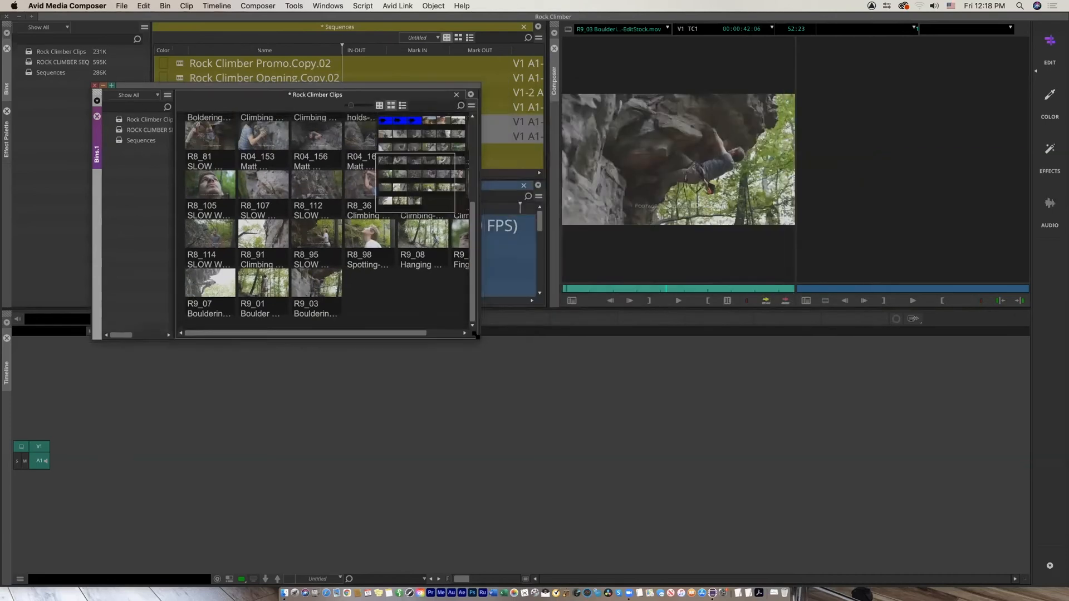
{"action": "left_click_drag", "start_coordinate": [427, 197], "coordinate": [442, 143]}
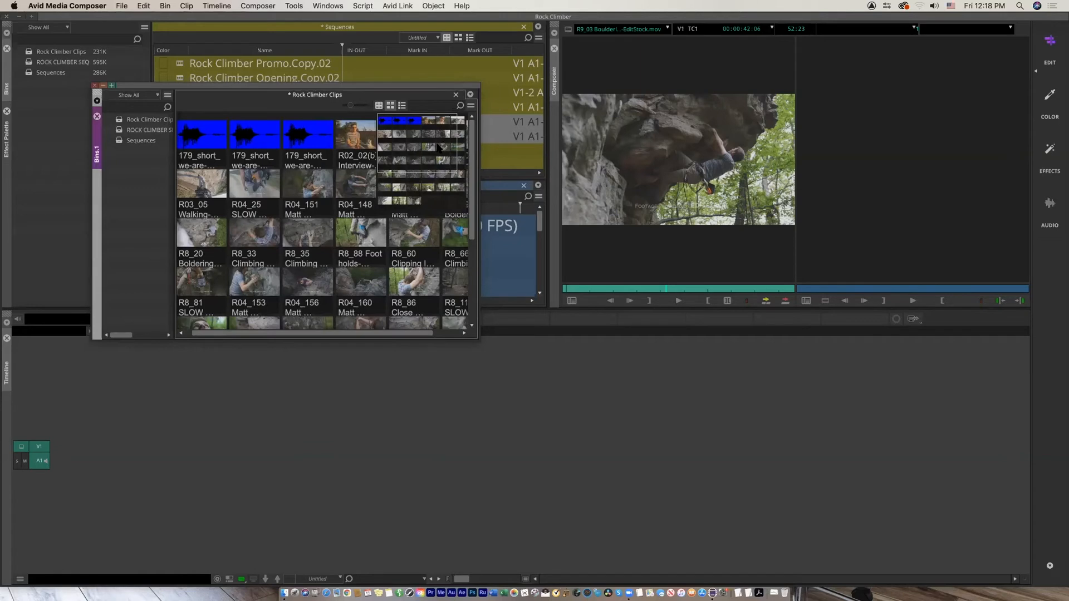
{"action": "mouse_move", "coordinate": [426, 149]}
{"action": "left_mouse_down"}
{"action": "mouse_move", "coordinate": [418, 188]}
{"action": "mouse_move", "coordinate": [423, 144]}
{"action": "mouse_move", "coordinate": [438, 183]}
{"action": "mouse_move", "coordinate": [416, 137]}
{"action": "left_mouse_up"}
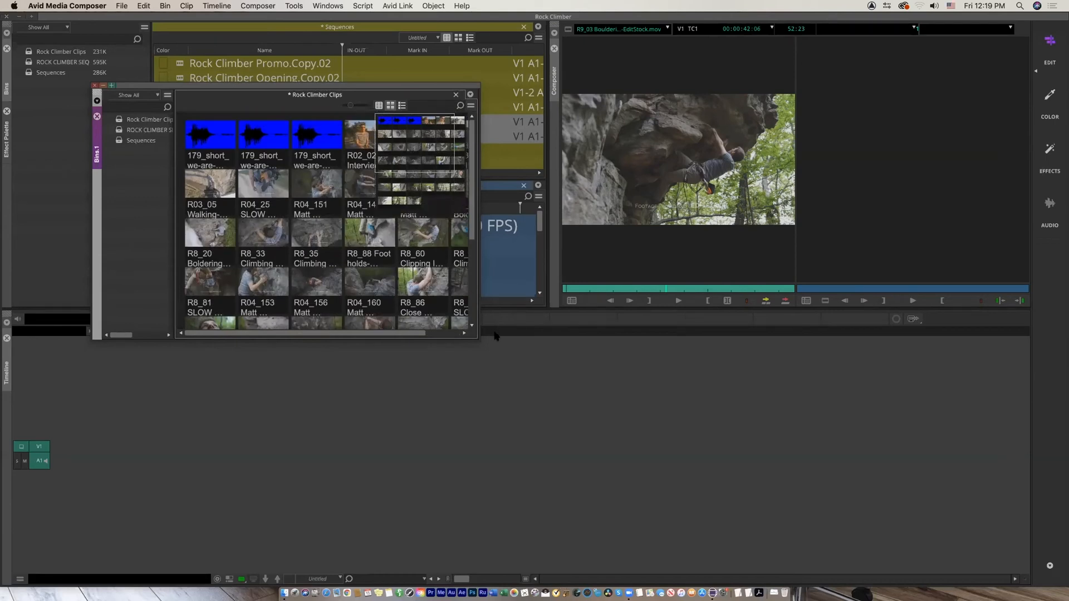
Make the Rock Climber Clips window smaller still, reduce its thumbnail size, and reposition the window over the open sequence bins
{"action": "left_click_drag", "start_coordinate": [477, 339], "coordinate": [460, 305]}
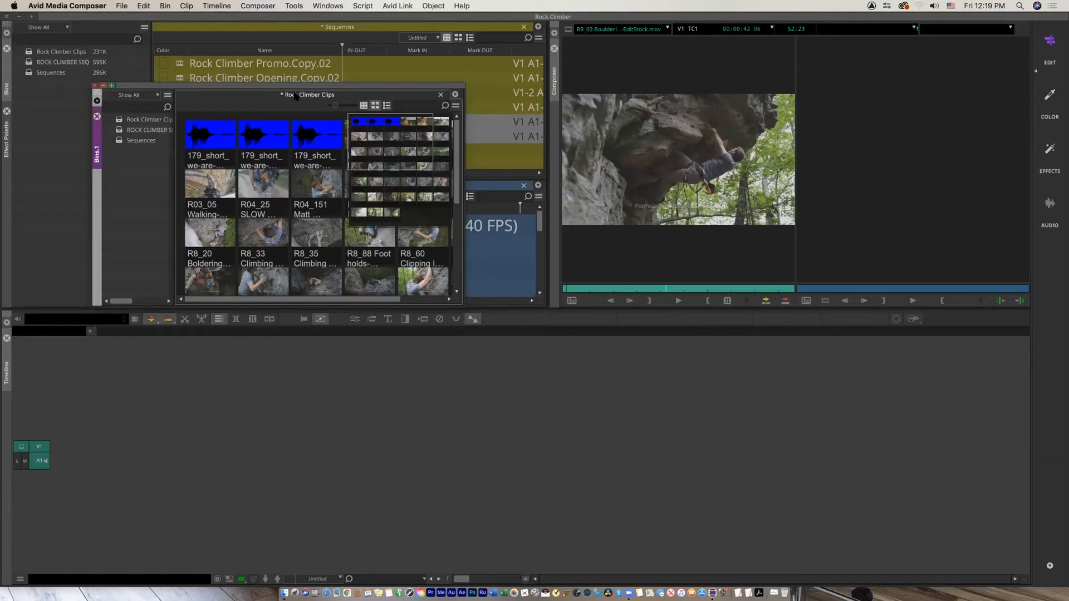
{"action": "key", "text": "super+k"}
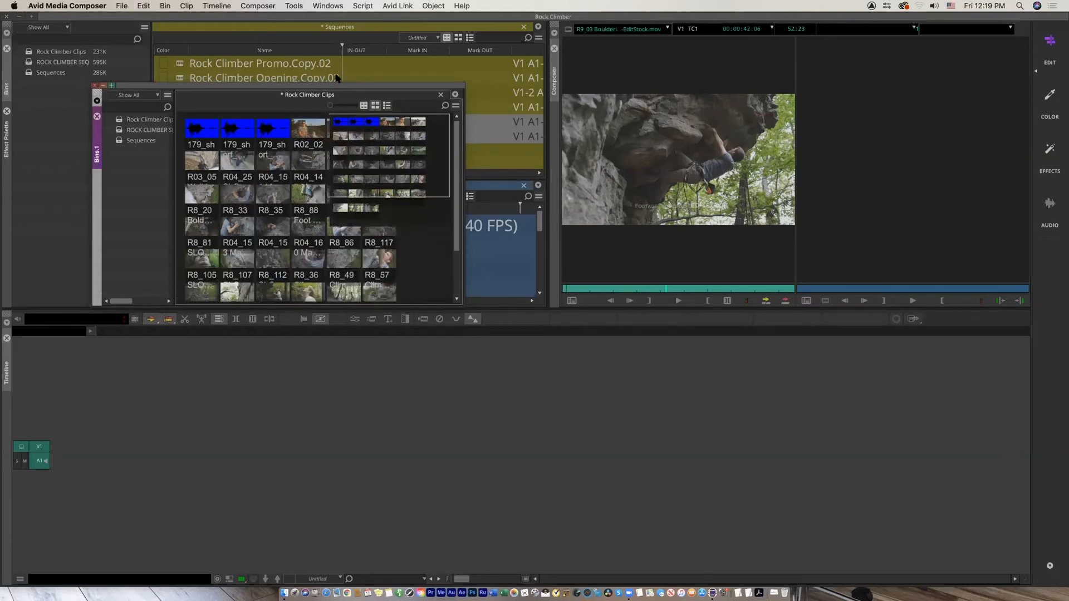
{"action": "left_click_drag", "start_coordinate": [464, 305], "coordinate": [386, 269]}
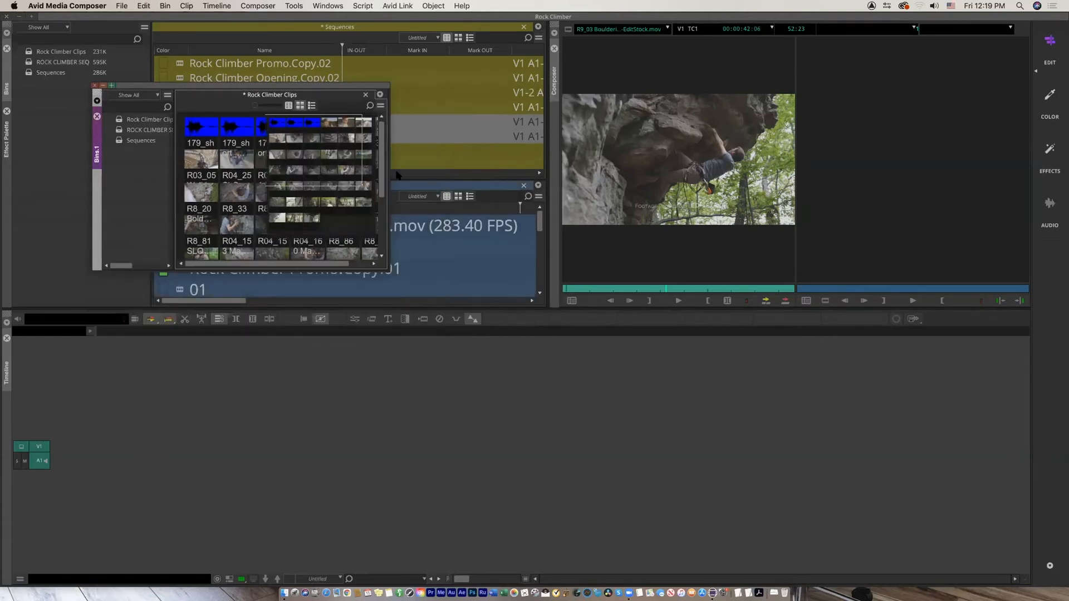
{"action": "left_click_drag", "start_coordinate": [388, 85], "coordinate": [413, 92]}
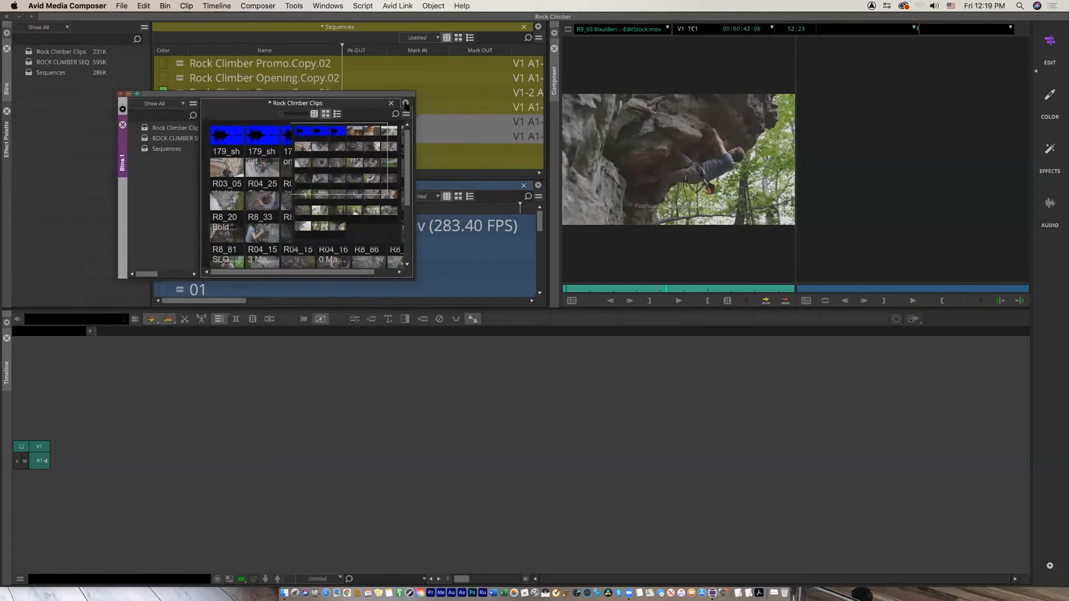
Toggle the Bin Map off and back on in Rock Climber Clips, and close the floating bin window
{"action": "left_click", "coordinate": [406, 114]}
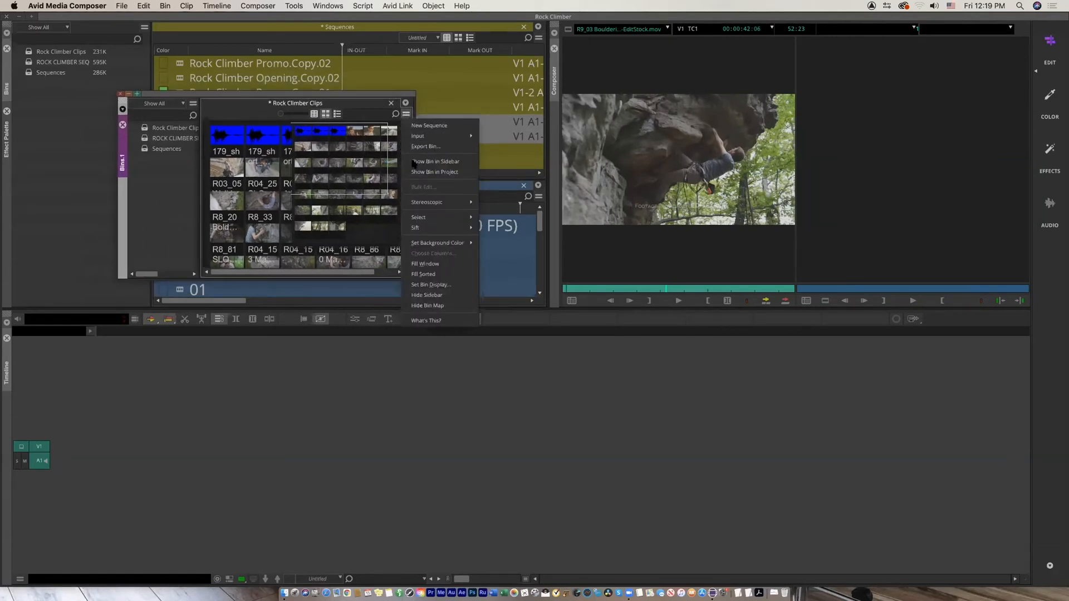
{"action": "left_click", "coordinate": [440, 306]}
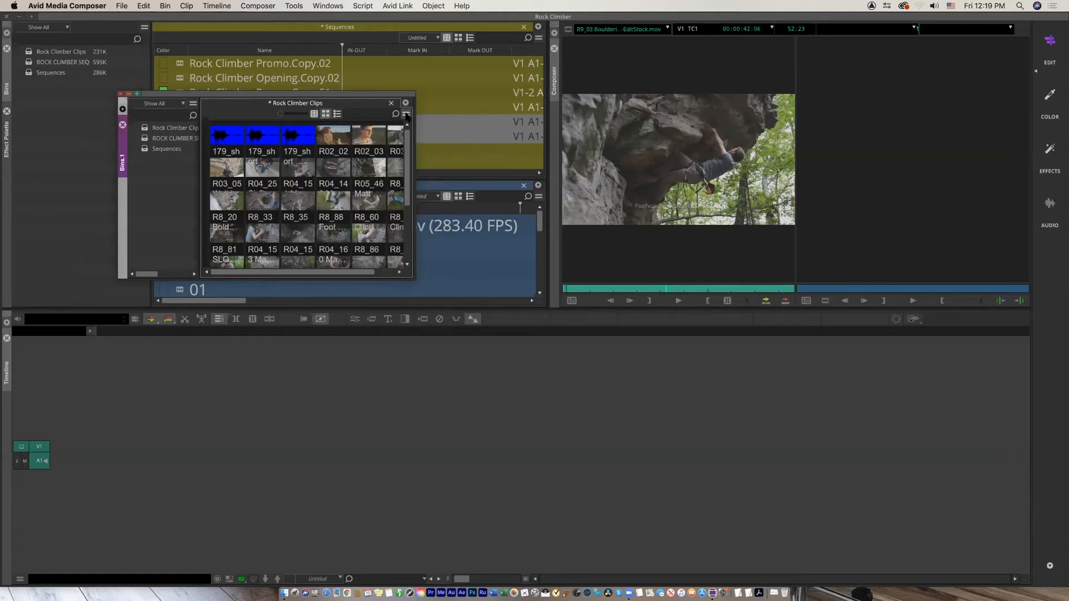
{"action": "left_click", "coordinate": [407, 116]}
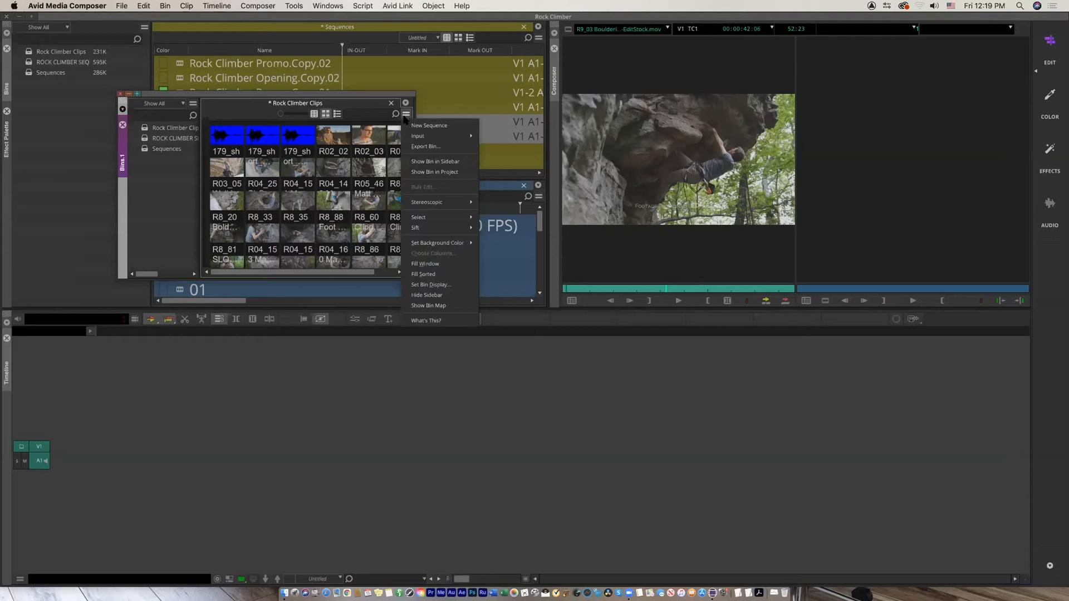
{"action": "left_click", "coordinate": [440, 305]}
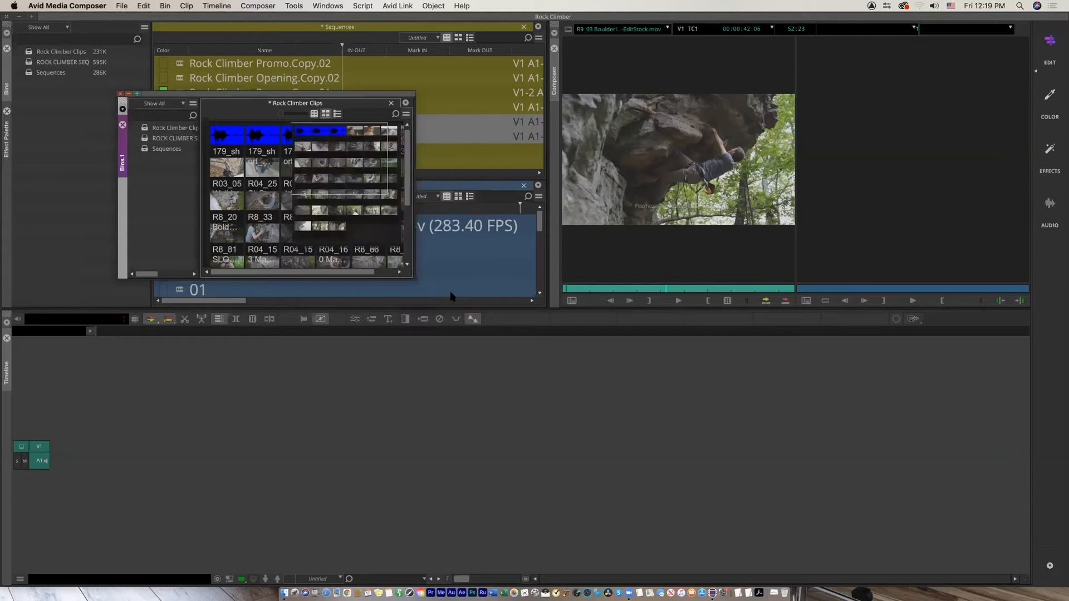
{"action": "left_click_drag", "start_coordinate": [377, 99], "coordinate": [440, 114]}
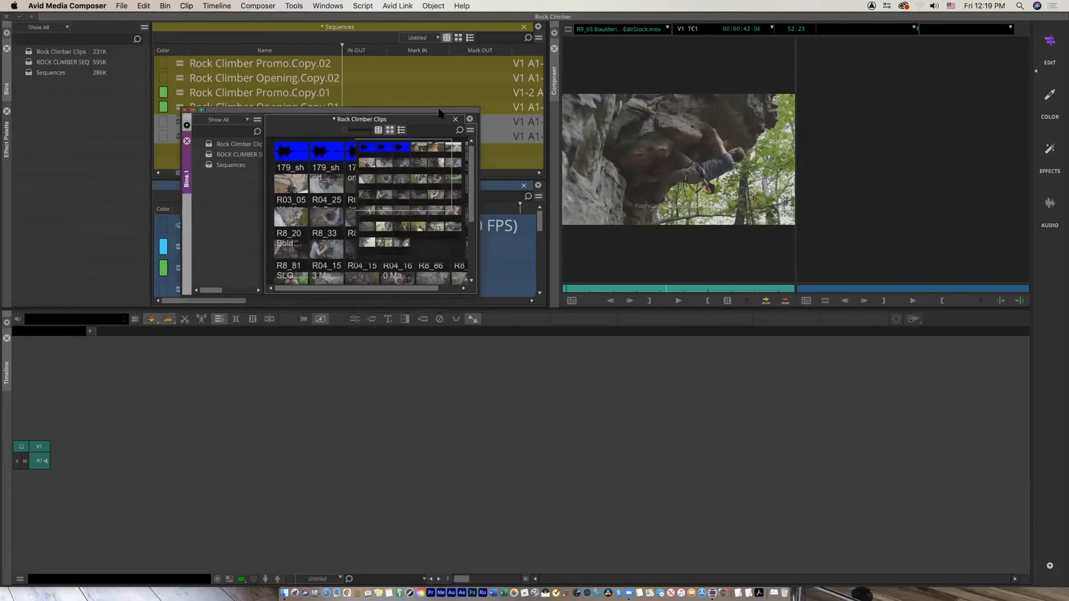
{"action": "left_click", "coordinate": [186, 110]}
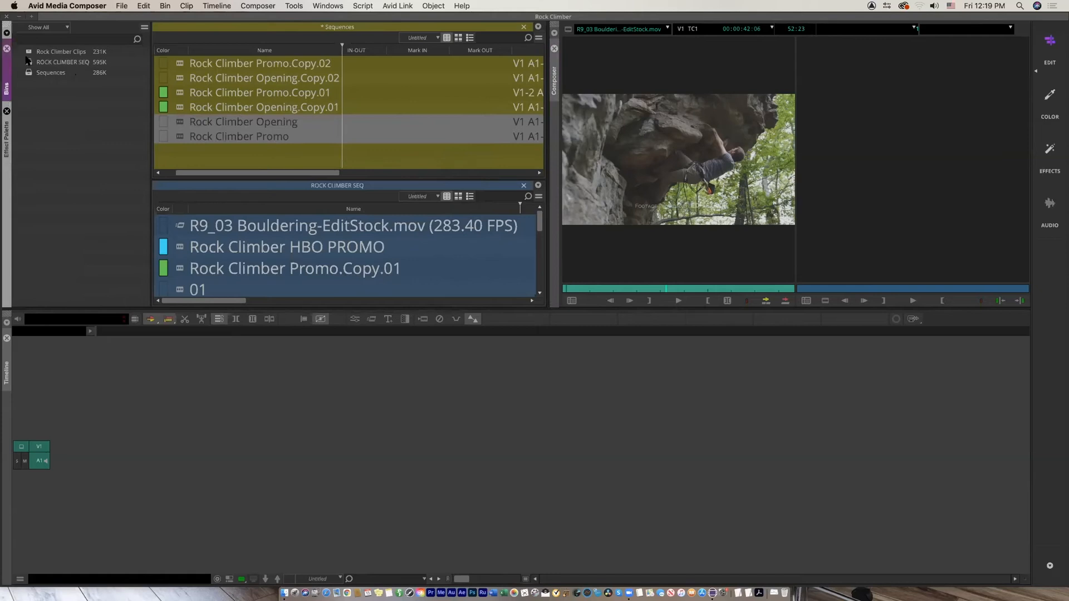
{"action": "right_click", "coordinate": [73, 108]}
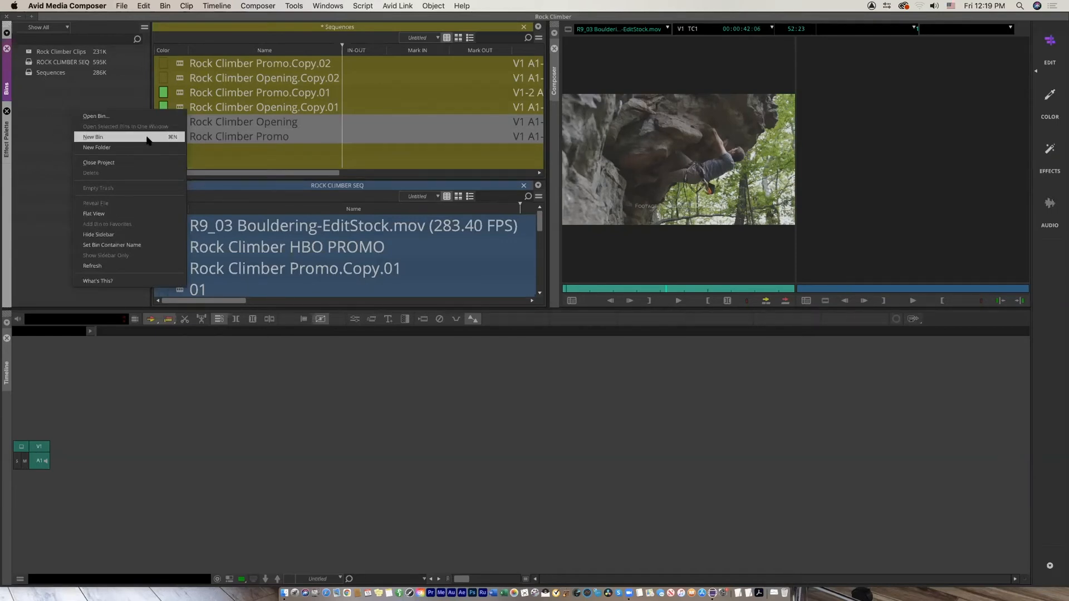
{"action": "left_click", "coordinate": [53, 158]}
{"action": "left_click", "coordinate": [129, 6]}
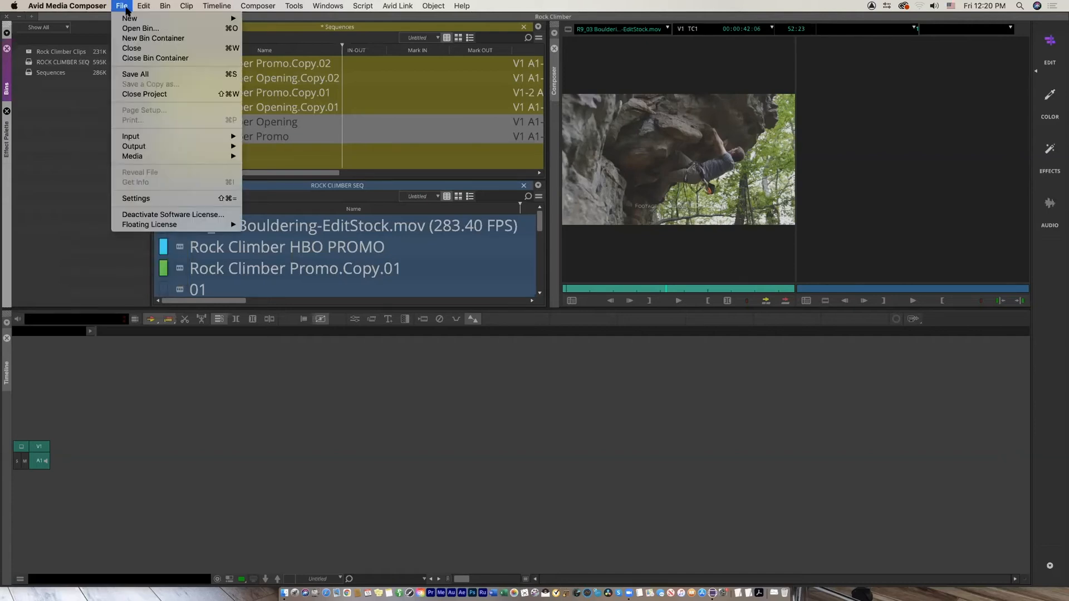
{"action": "mouse_move", "coordinate": [132, 18]}
{"action": "left_click", "coordinate": [85, 137]}
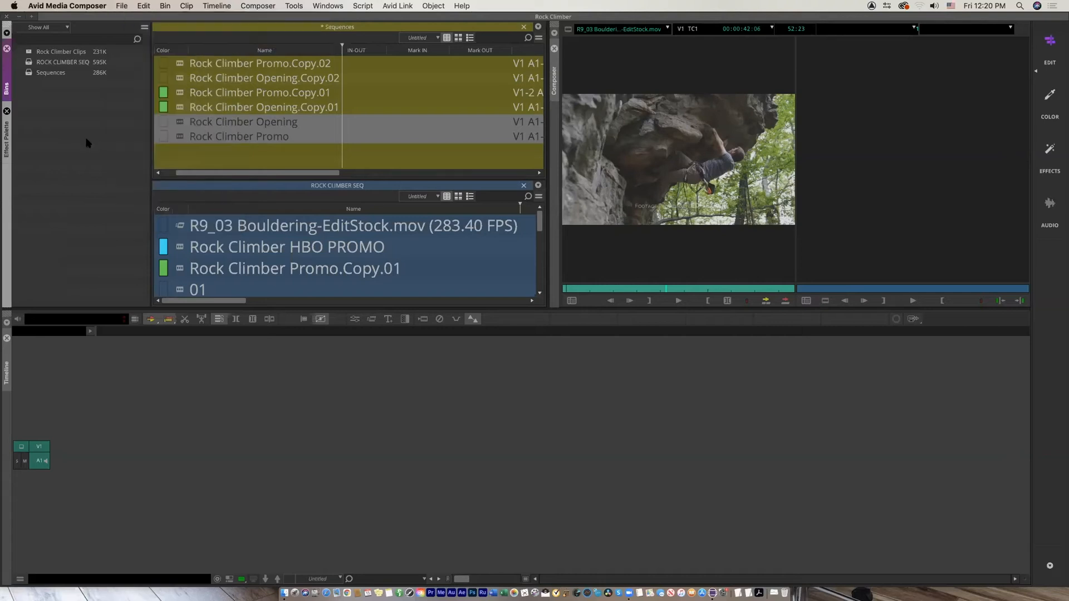
Create a new bin in the Rock Climber project and name it FOR YOUR WEBINAR
{"action": "right_click", "coordinate": [87, 138]}
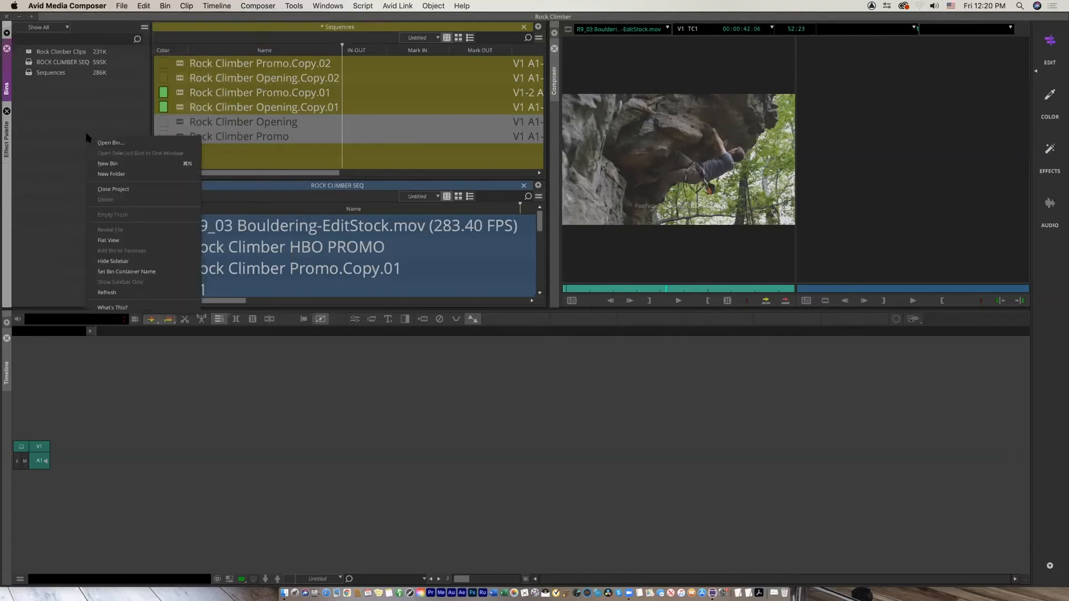
{"action": "left_click", "coordinate": [139, 163]}
{"action": "type", "text": "R YOUR WEBIN"}
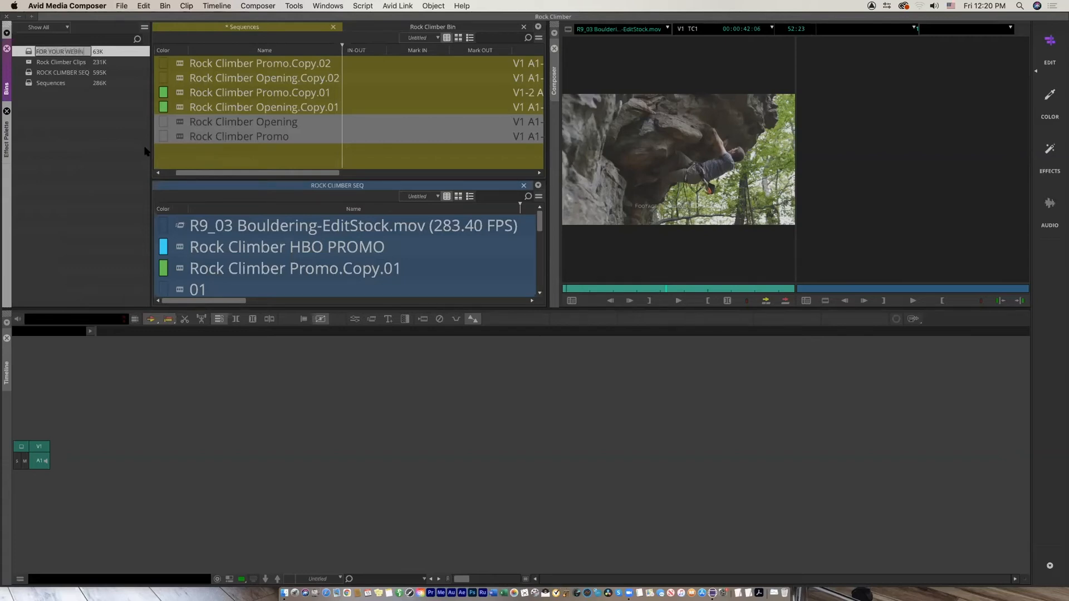
{"action": "type", "text": "OR YOUR WEBINAR"}
{"action": "key", "text": "Return"}
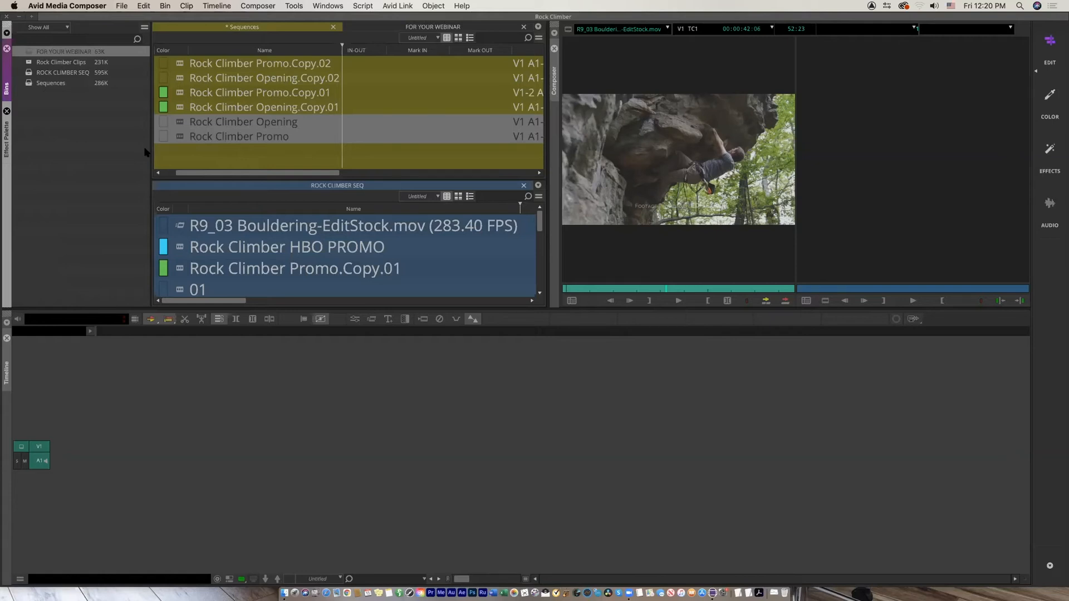
{"action": "left_click", "coordinate": [87, 171]}
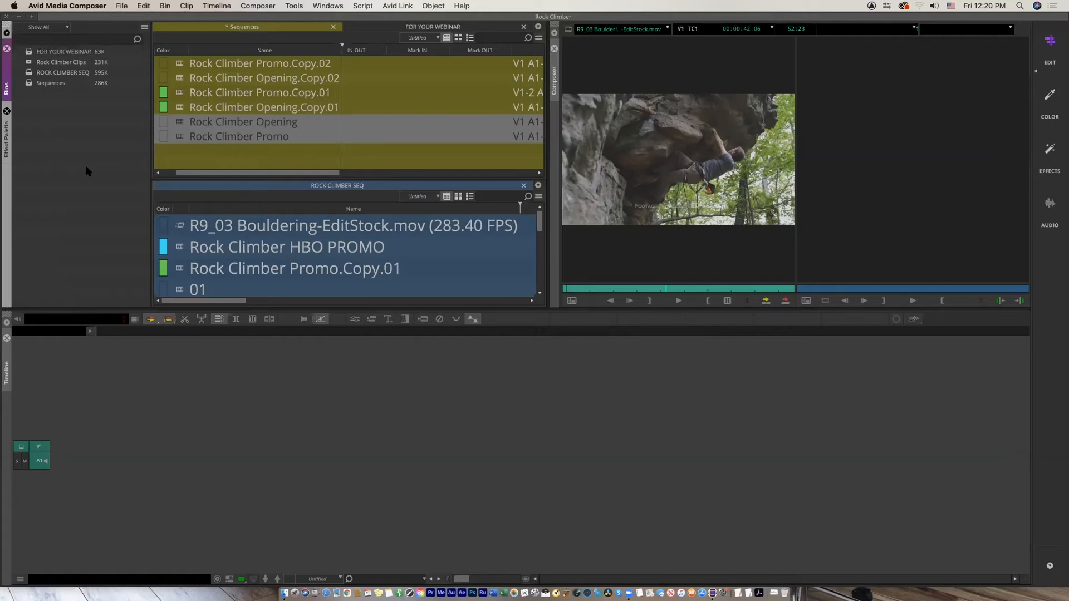
Open the FOR YOUR WEBINAR bin and launch the Source Browser with that bin as its target
{"action": "double_click", "coordinate": [26, 52]}
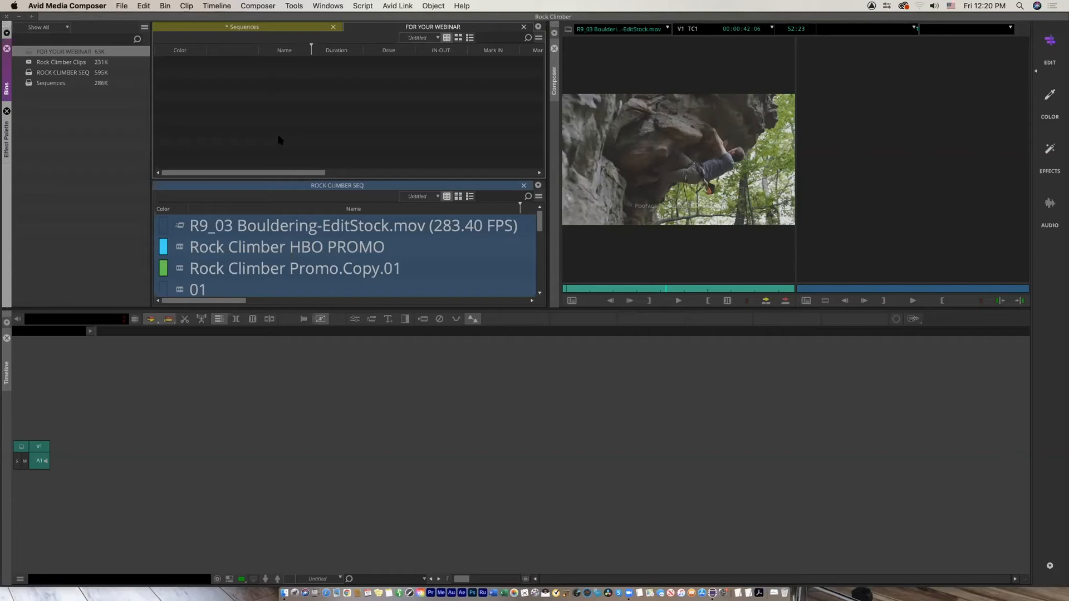
{"action": "right_click", "coordinate": [247, 106]}
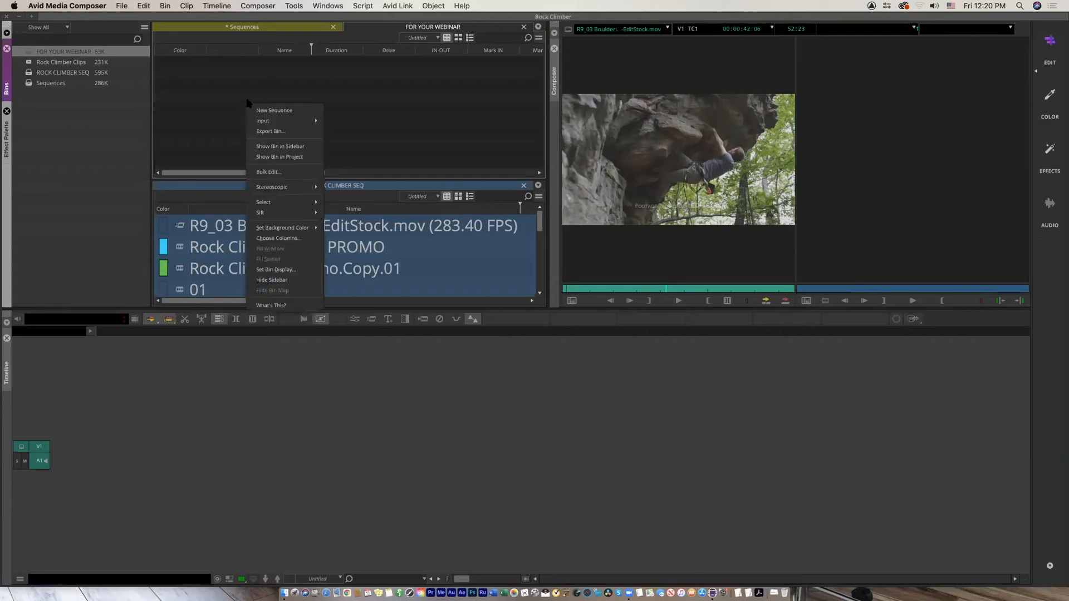
{"action": "mouse_move", "coordinate": [254, 119]}
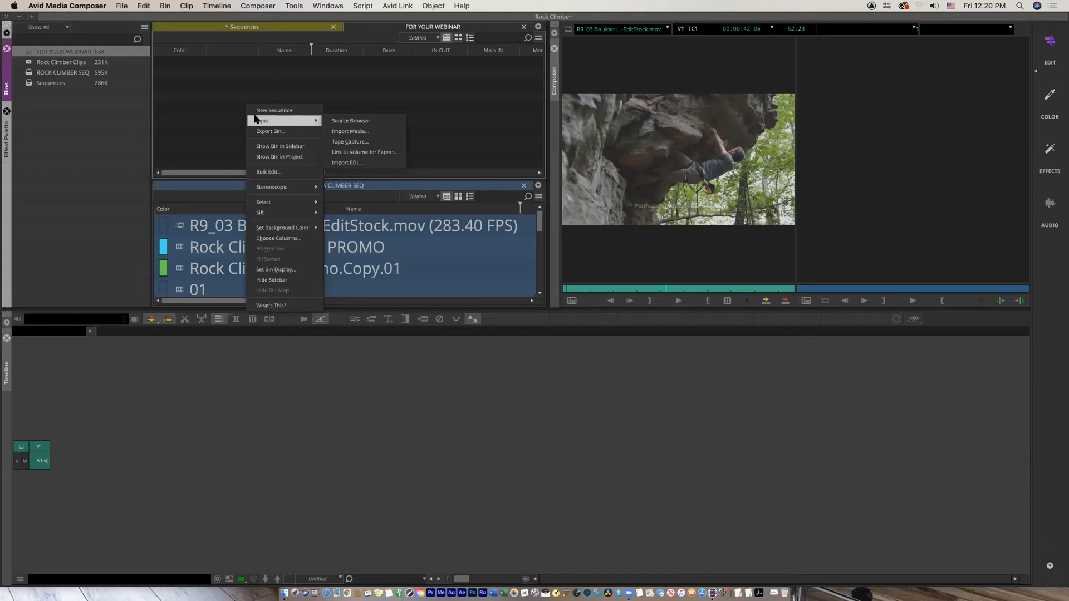
{"action": "left_click", "coordinate": [363, 121]}
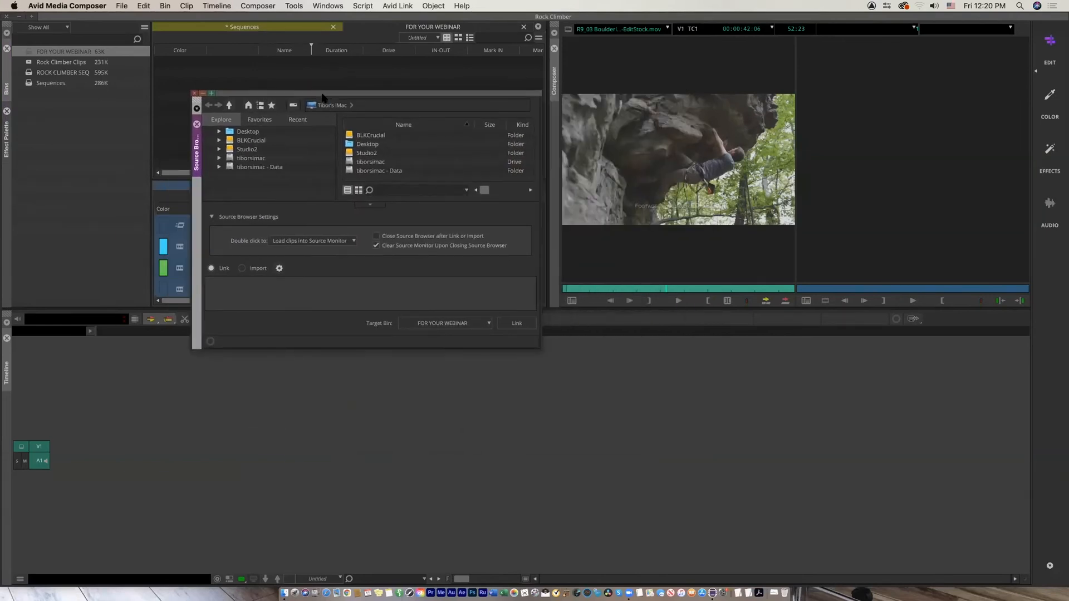
Widen the Source Browser and browse BLKCrucial > MC101 v2019.x Media Kit > Media Composer Fundamentals > Jacuzzi QT, viewing folder 006 and then 007
{"action": "left_click", "coordinate": [219, 140]}
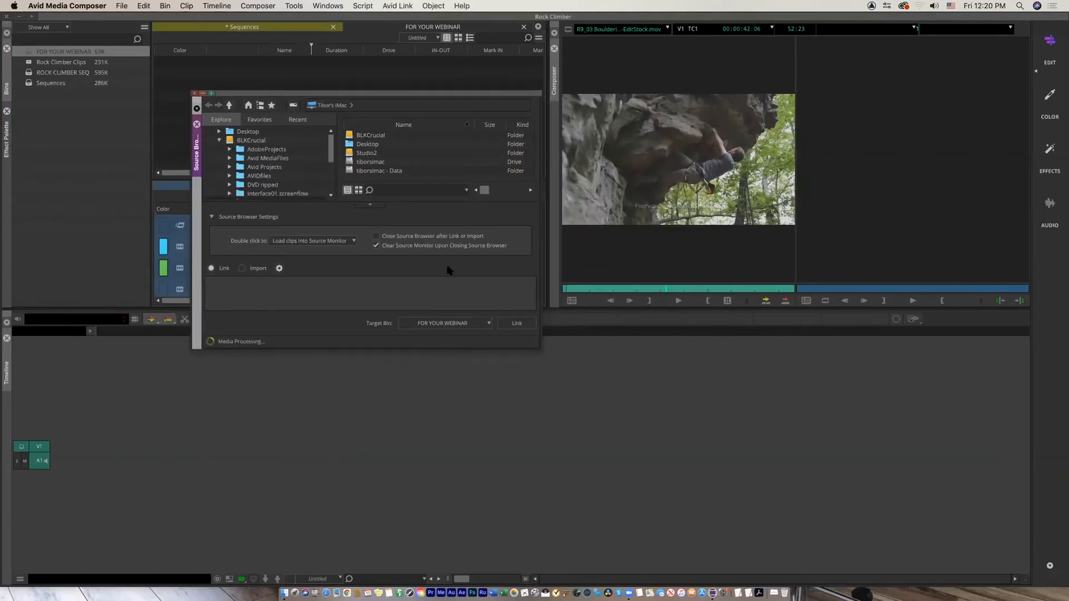
{"action": "left_click_drag", "start_coordinate": [548, 349], "coordinate": [846, 412]}
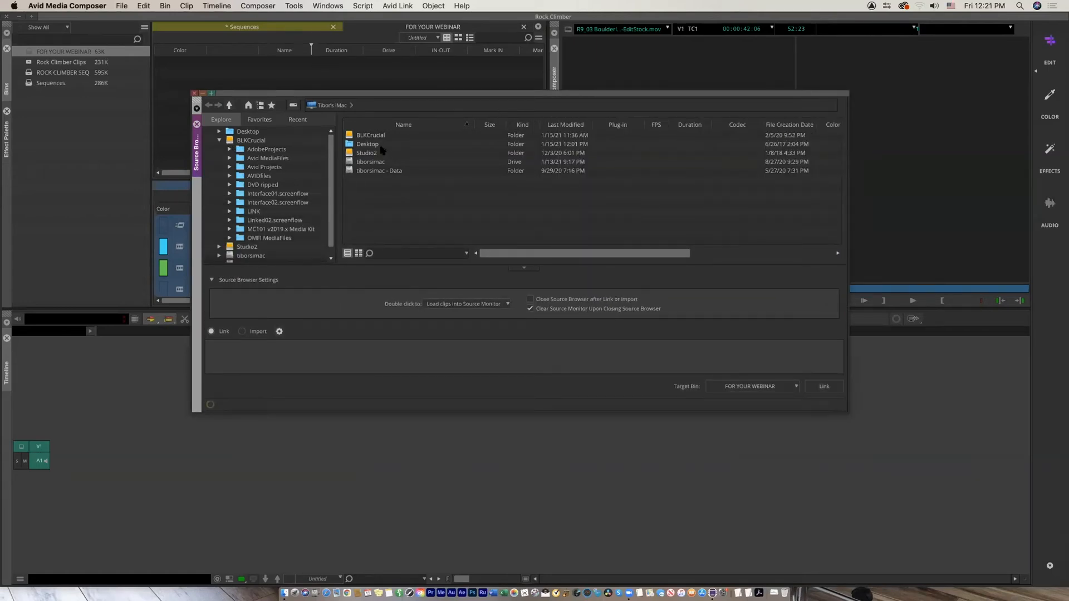
{"action": "left_click", "coordinate": [229, 230]}
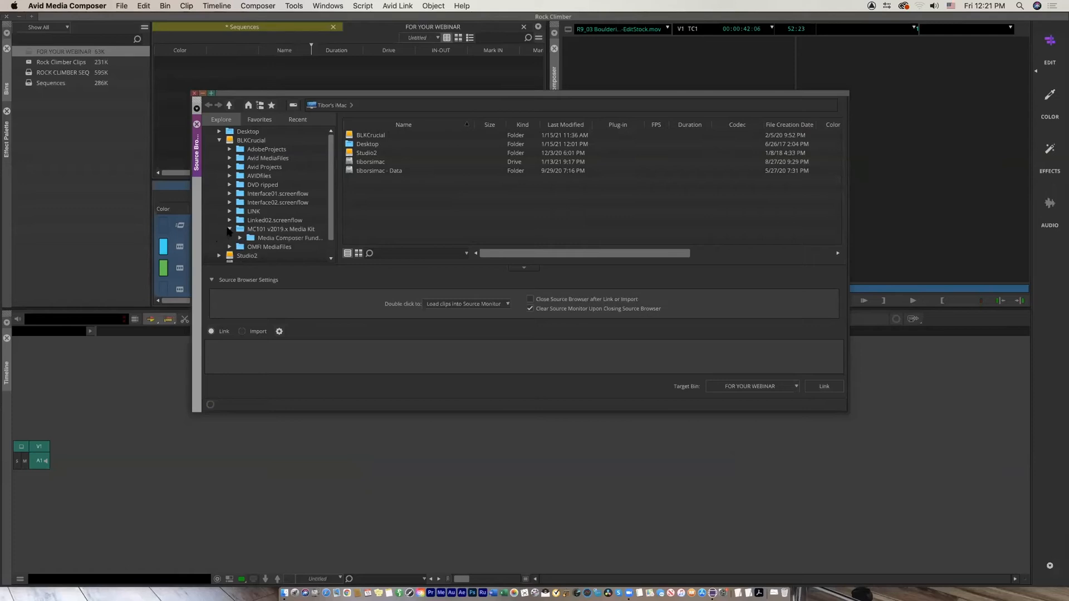
{"action": "left_click", "coordinate": [239, 238]}
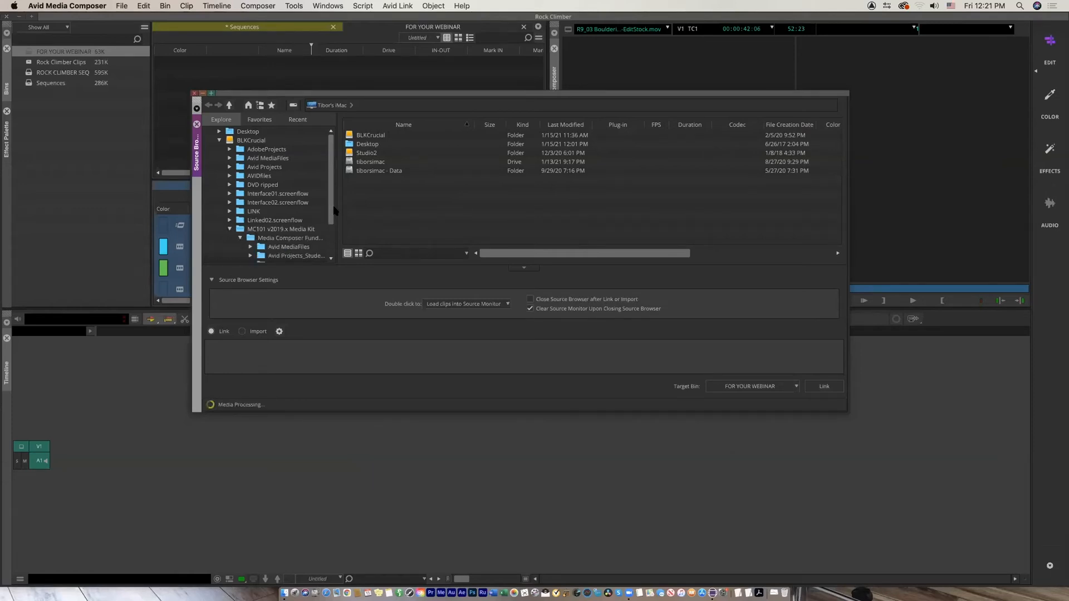
{"action": "left_click_drag", "start_coordinate": [334, 210], "coordinate": [335, 235]}
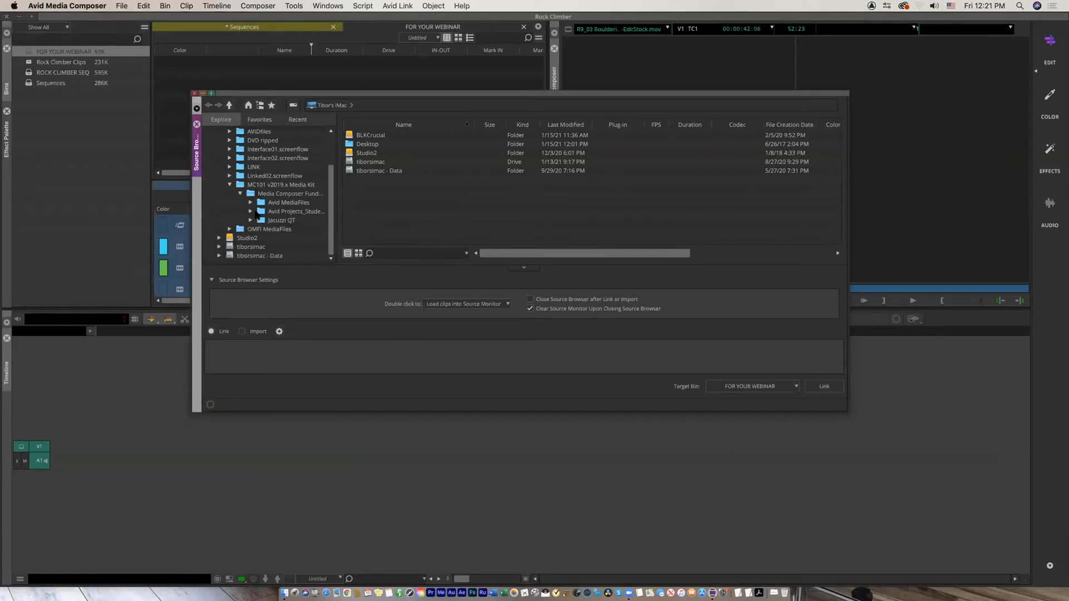
{"action": "left_click", "coordinate": [251, 220]}
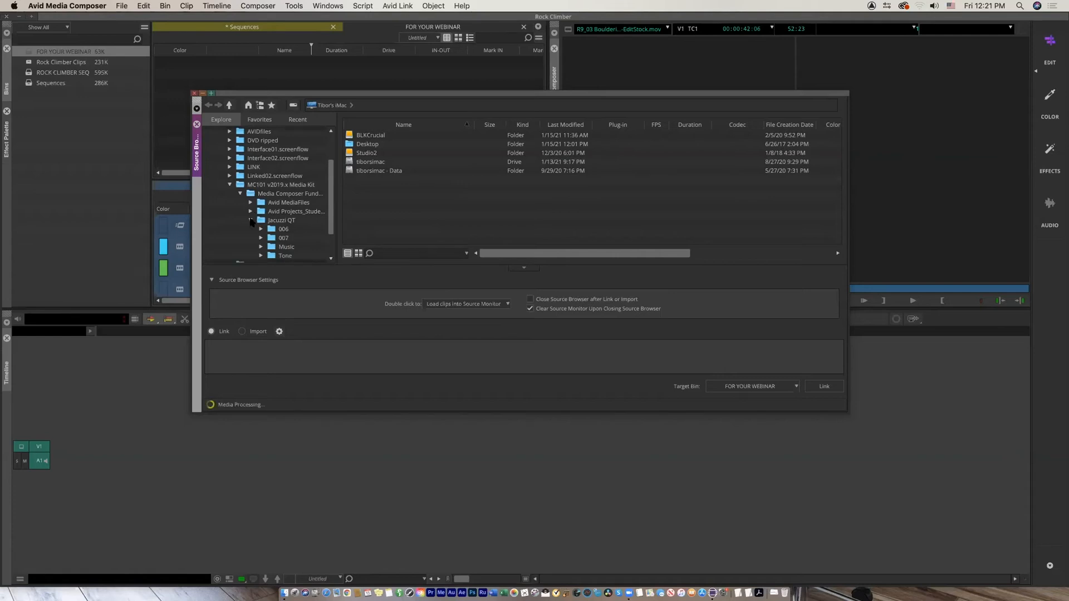
{"action": "left_click_drag", "start_coordinate": [331, 233], "coordinate": [333, 252]}
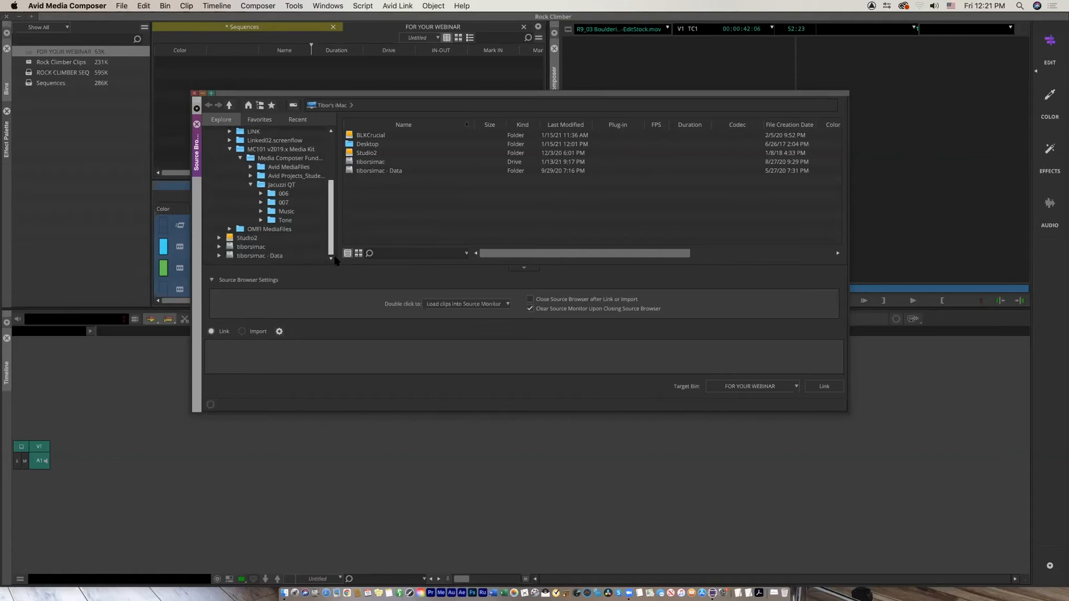
{"action": "left_click", "coordinate": [273, 193]}
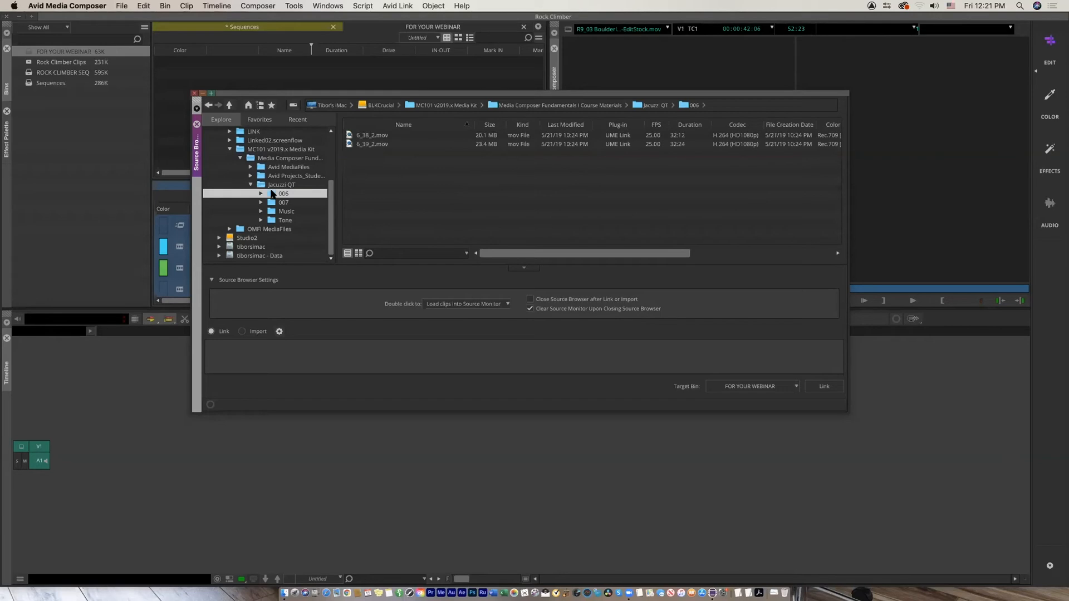
{"action": "left_click", "coordinate": [271, 203]}
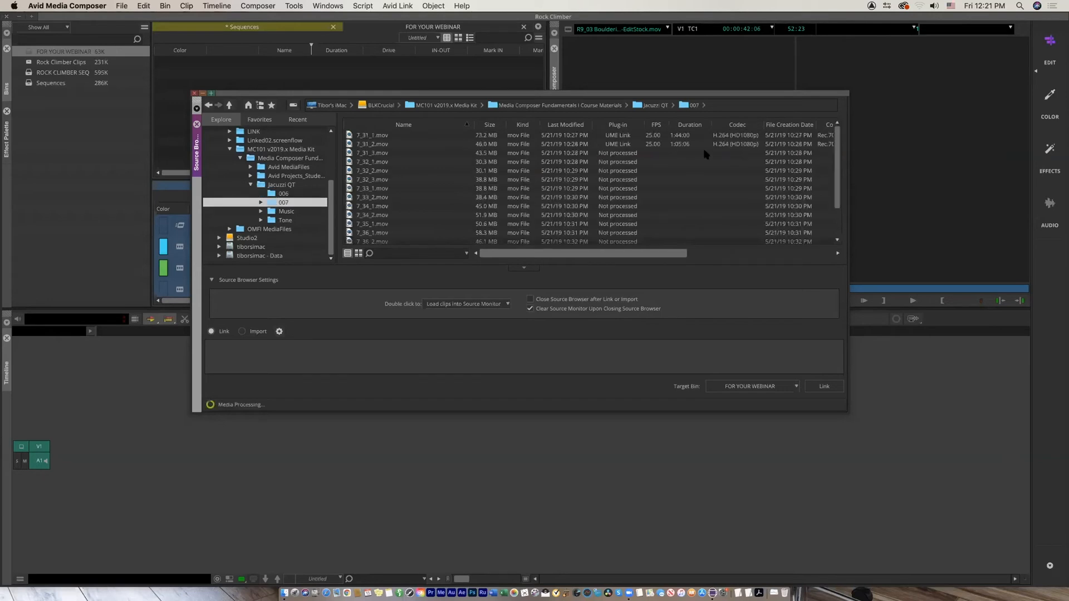
Reposition and enlarge the Source Browser window to fit all the clips in folder 007 and more metadata columns
{"action": "left_click_drag", "start_coordinate": [440, 93], "coordinate": [420, 67]}
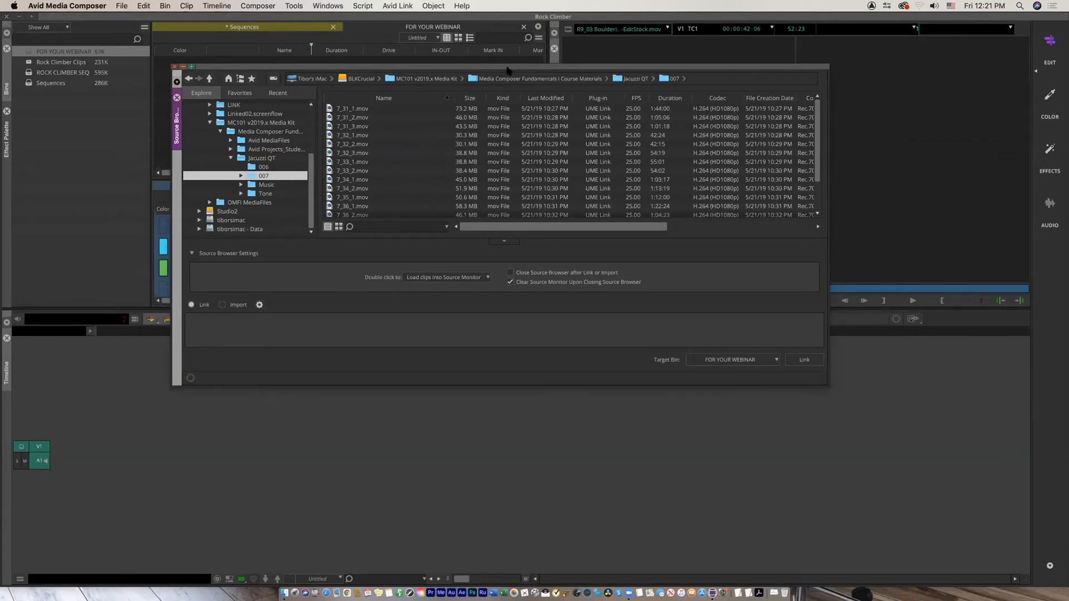
{"action": "left_click_drag", "start_coordinate": [507, 67], "coordinate": [504, 67]}
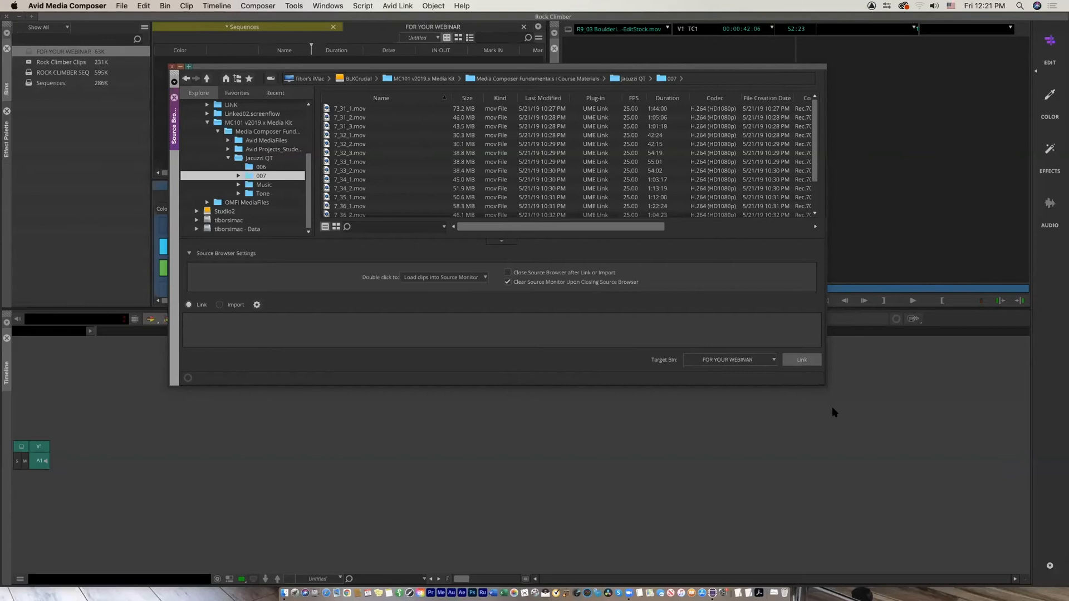
{"action": "left_click_drag", "start_coordinate": [825, 384], "coordinate": [902, 436]}
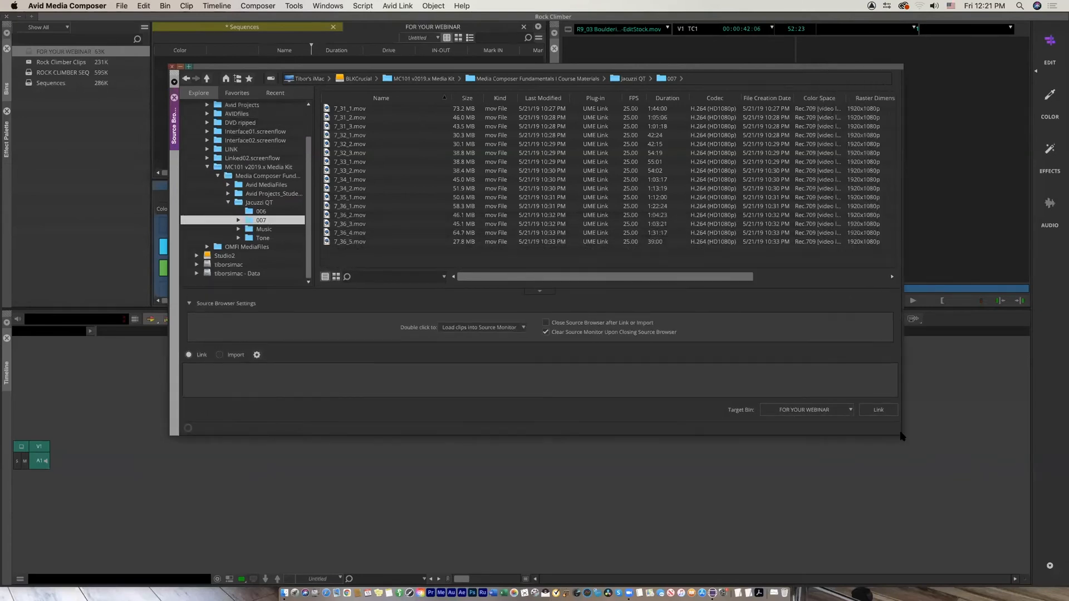
{"action": "left_click_drag", "start_coordinate": [539, 69], "coordinate": [505, 64]}
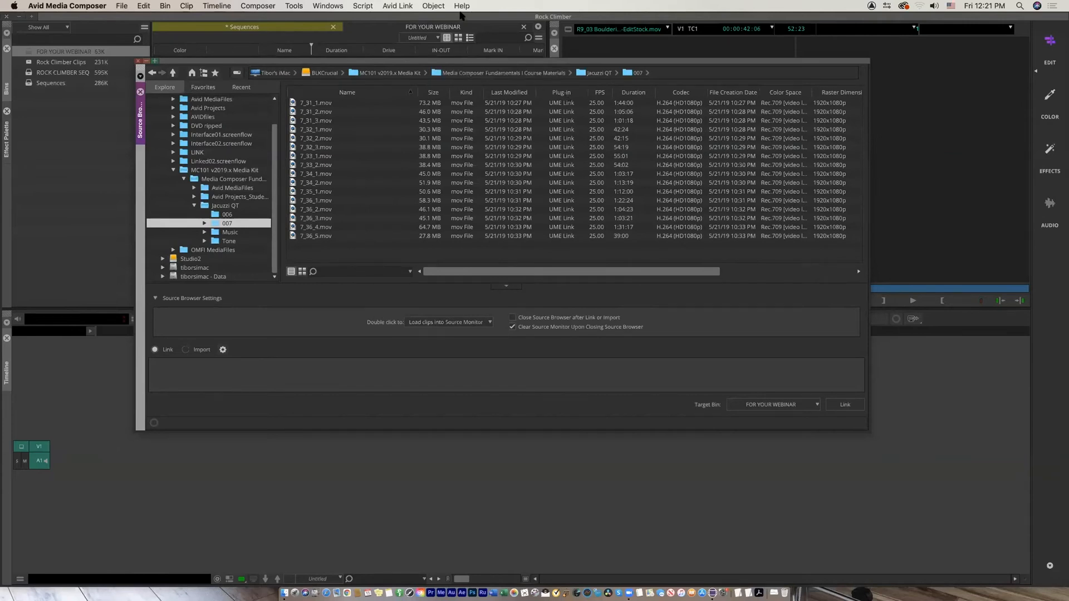
Open the AMA Plugins page from Avid Link, and enlarge and reposition its window over the Source Browser
{"action": "left_click", "coordinate": [462, 6]}
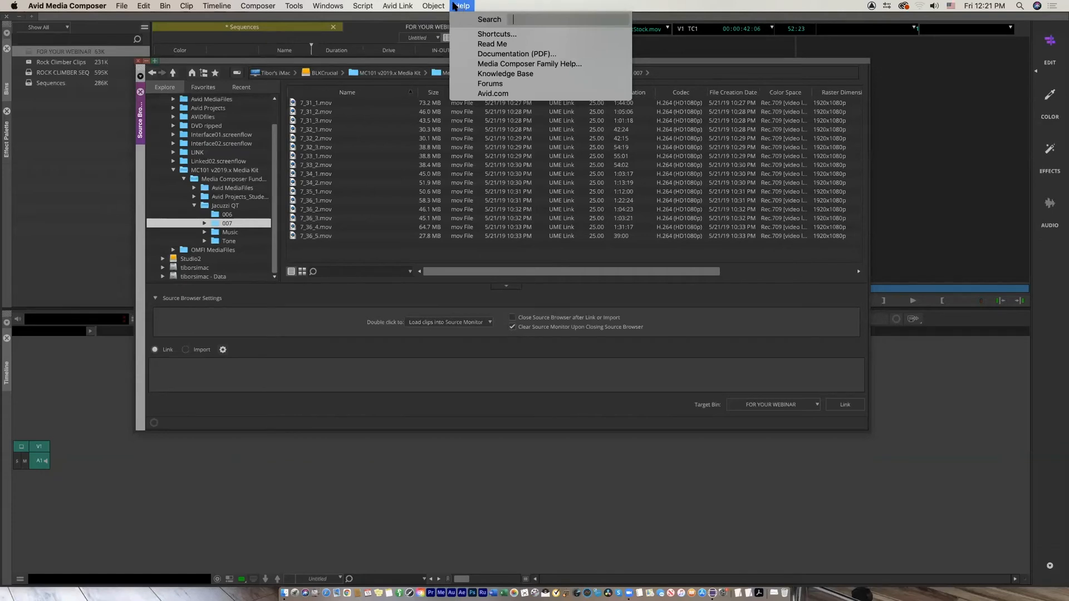
{"action": "mouse_move", "coordinate": [408, 6]}
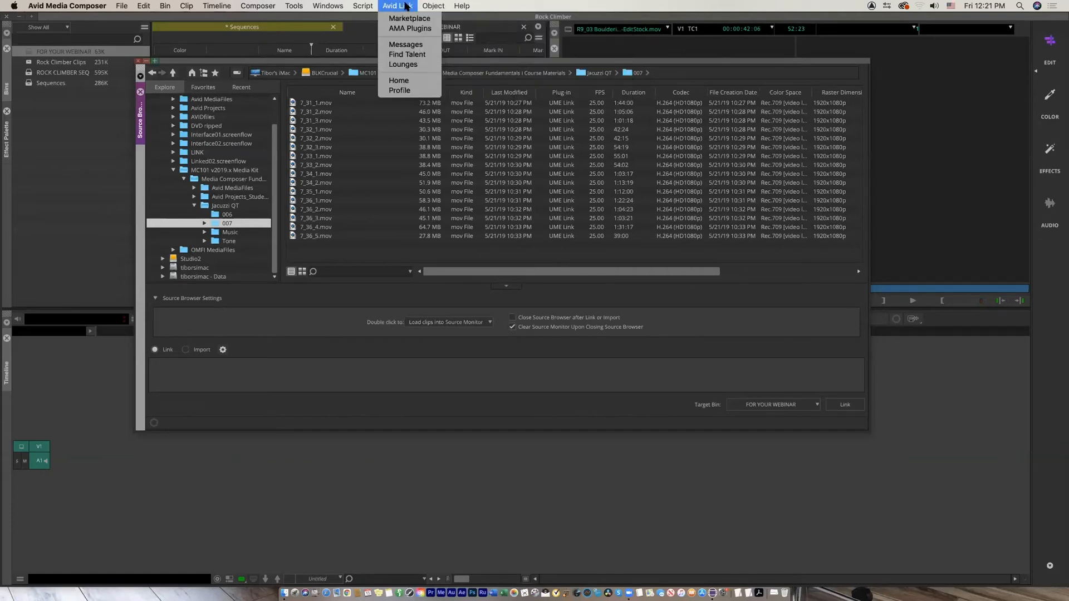
{"action": "left_click", "coordinate": [406, 28]}
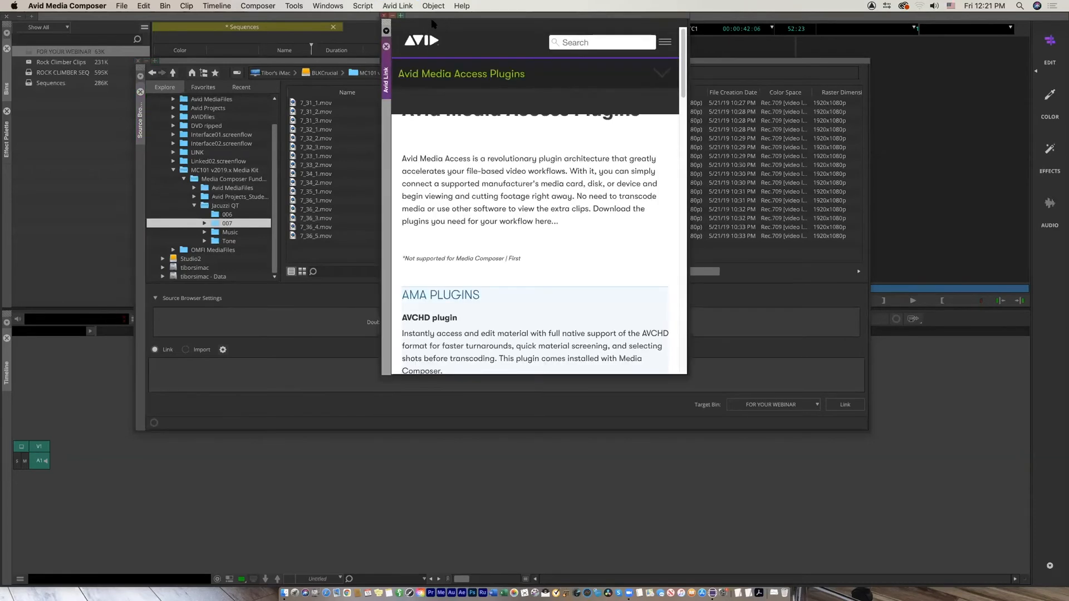
{"action": "left_click_drag", "start_coordinate": [418, 16], "coordinate": [283, 80]}
{"action": "left_click_drag", "start_coordinate": [543, 439], "coordinate": [973, 474]}
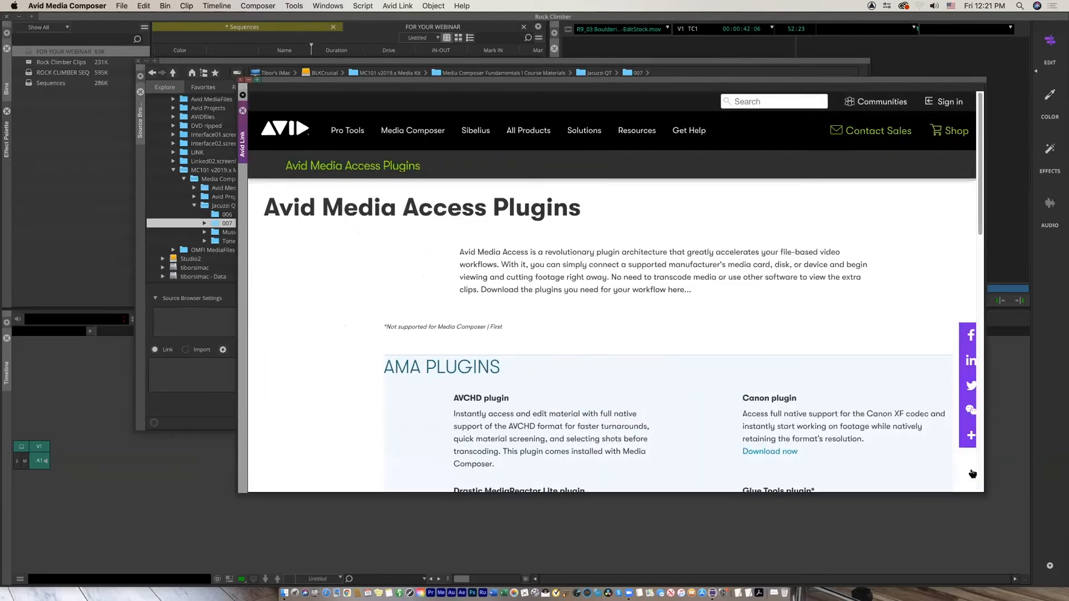
{"action": "left_click_drag", "start_coordinate": [415, 80], "coordinate": [346, 36]}
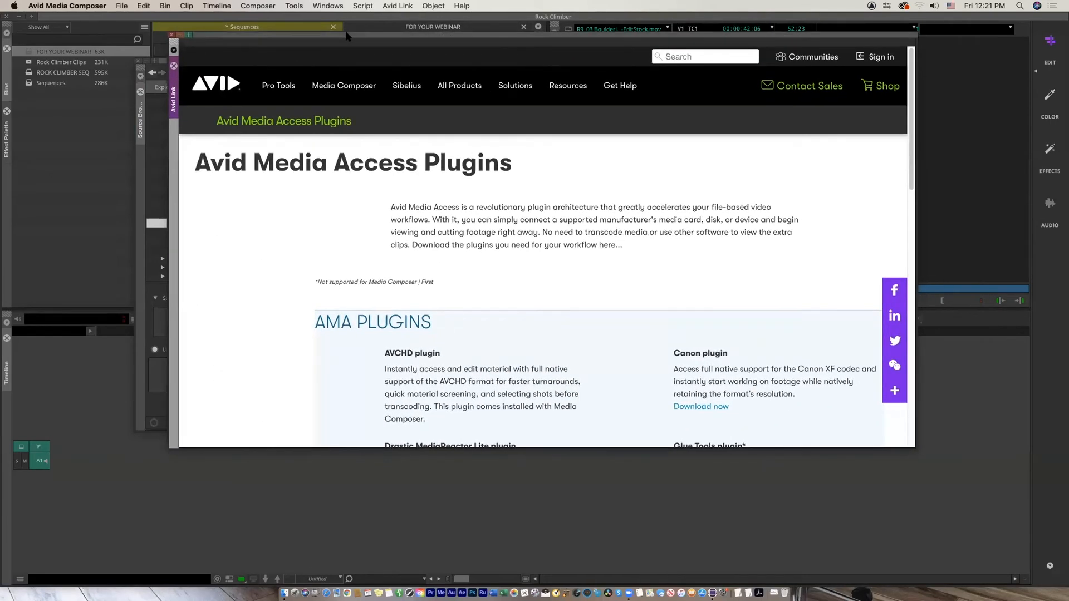
Review the list of AMA plug-ins, view the RED plug-in download page with its installers, and close that page
{"action": "scroll", "coordinate": [764, 283], "scroll_direction": "down", "scroll_amount": 3}
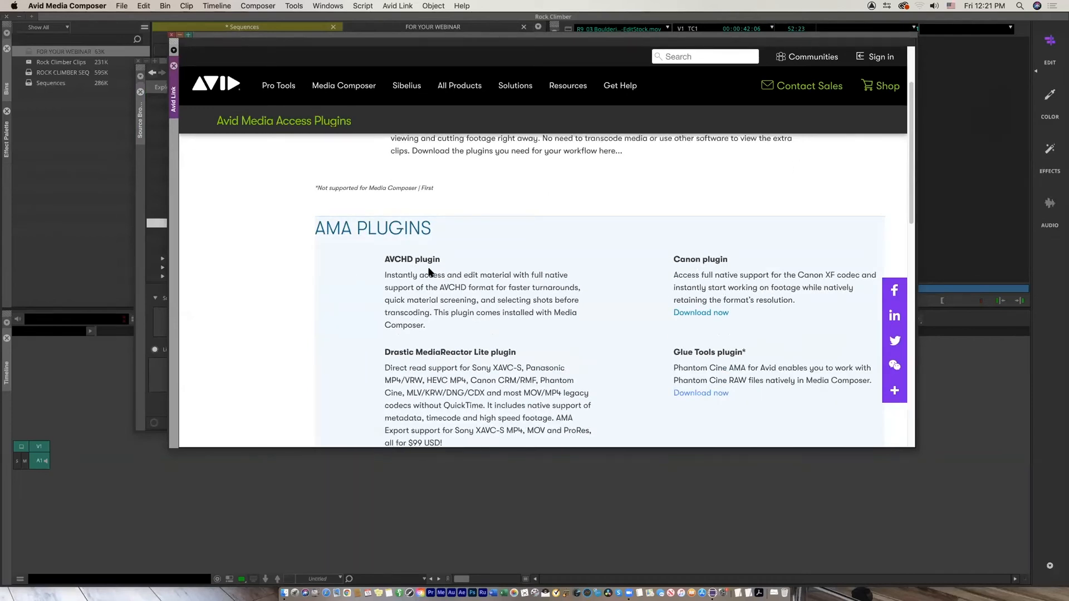
{"action": "scroll", "coordinate": [707, 273], "scroll_direction": "down", "scroll_amount": 5}
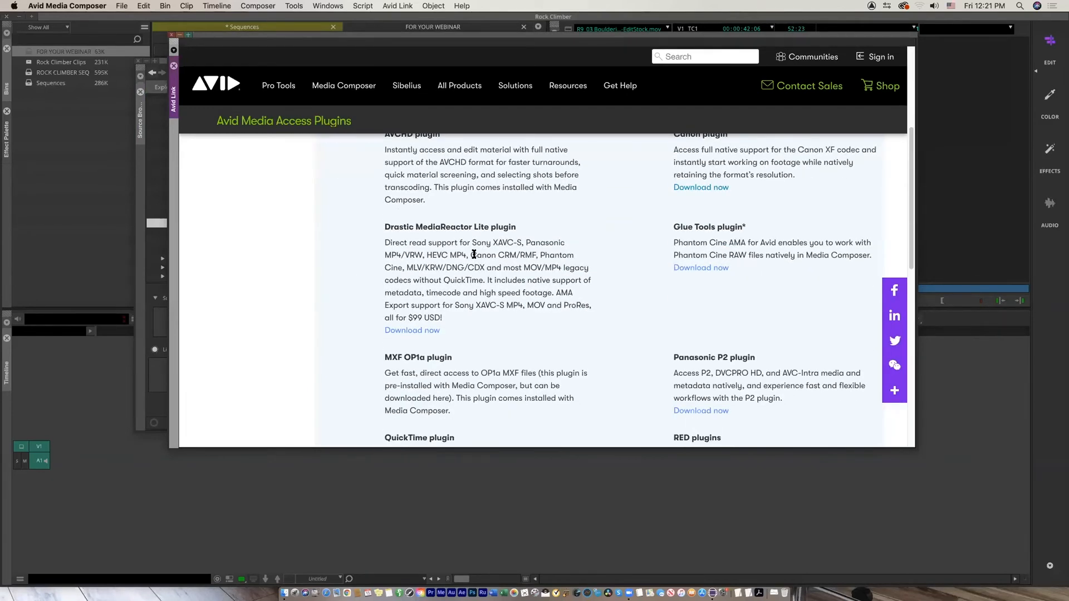
{"action": "scroll", "coordinate": [474, 255], "scroll_direction": "down", "scroll_amount": 3}
{"action": "scroll", "coordinate": [579, 331], "scroll_direction": "down", "scroll_amount": 4}
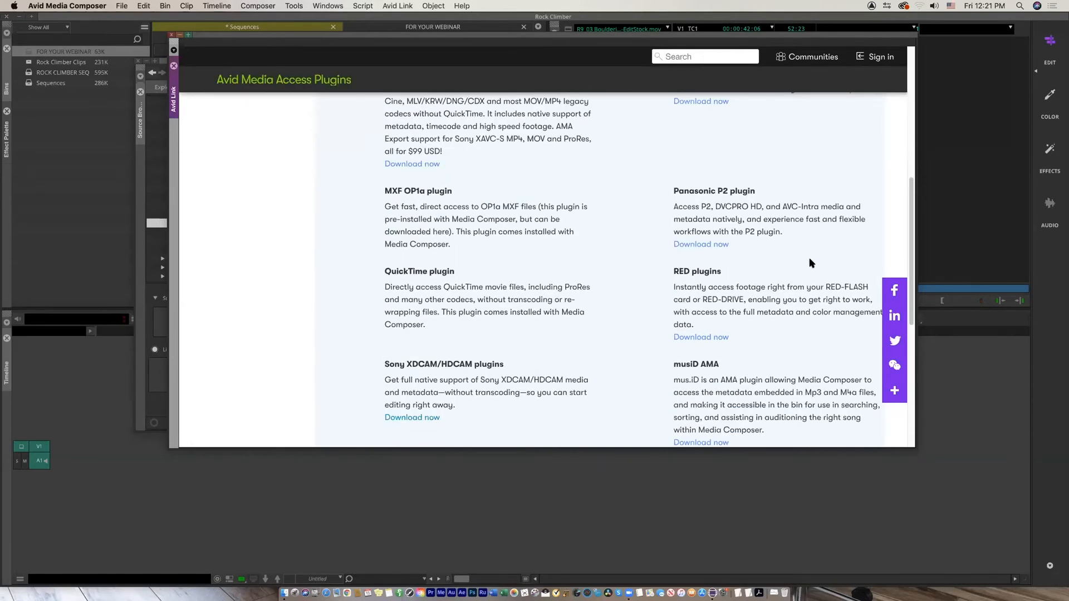
{"action": "left_click", "coordinate": [700, 337]}
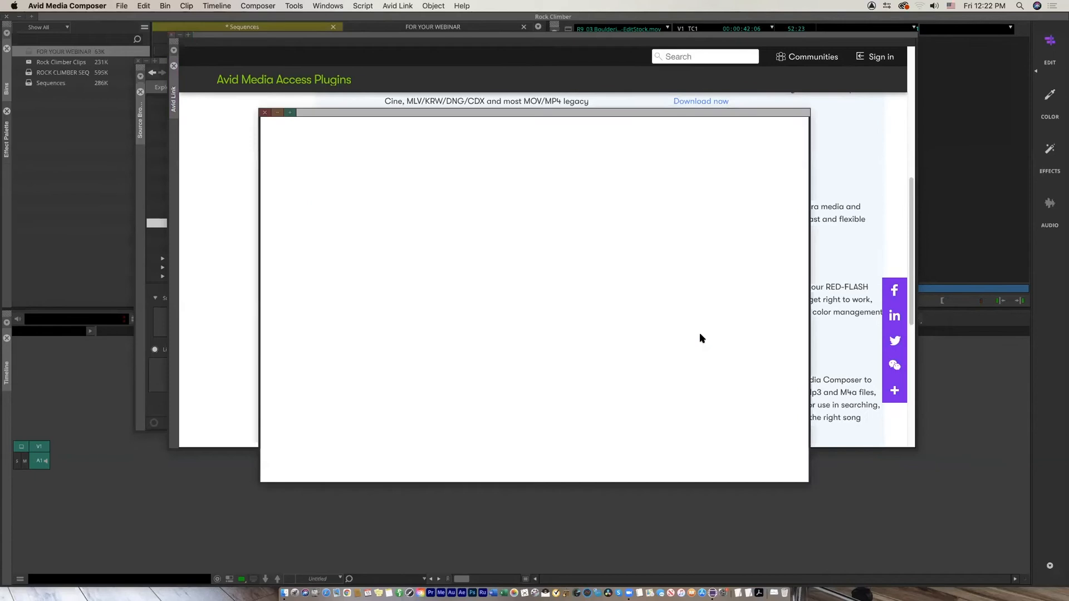
{"action": "scroll", "coordinate": [469, 328], "scroll_direction": "down", "scroll_amount": 5}
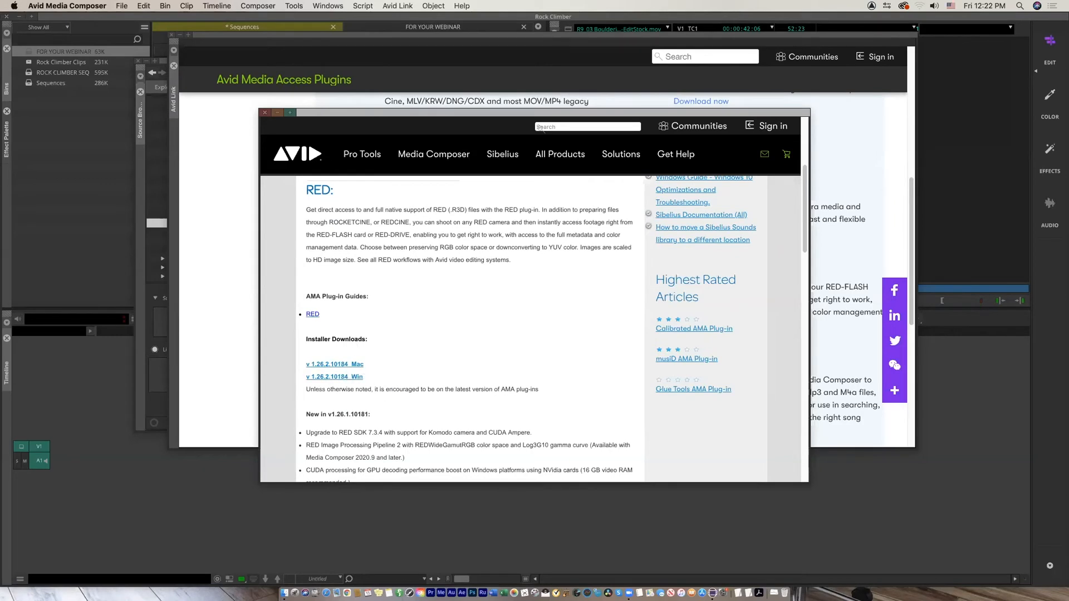
{"action": "left_click", "coordinate": [265, 112]}
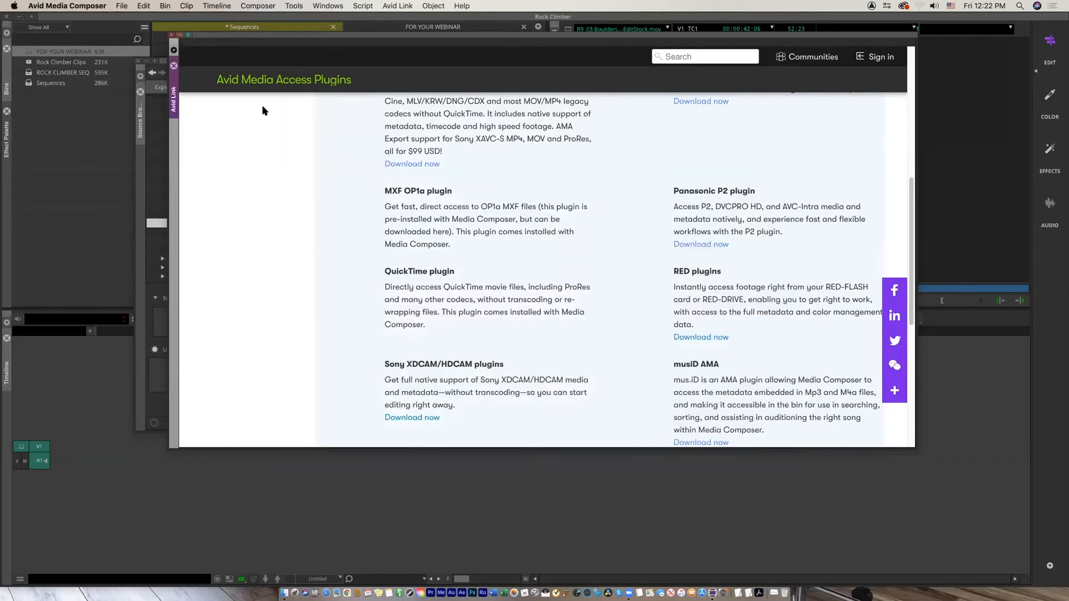
Close the Avid Media Access Plugins window and point out where Avid Link lists the AMA Plugins command
{"action": "left_click_drag", "start_coordinate": [218, 40], "coordinate": [241, 217]}
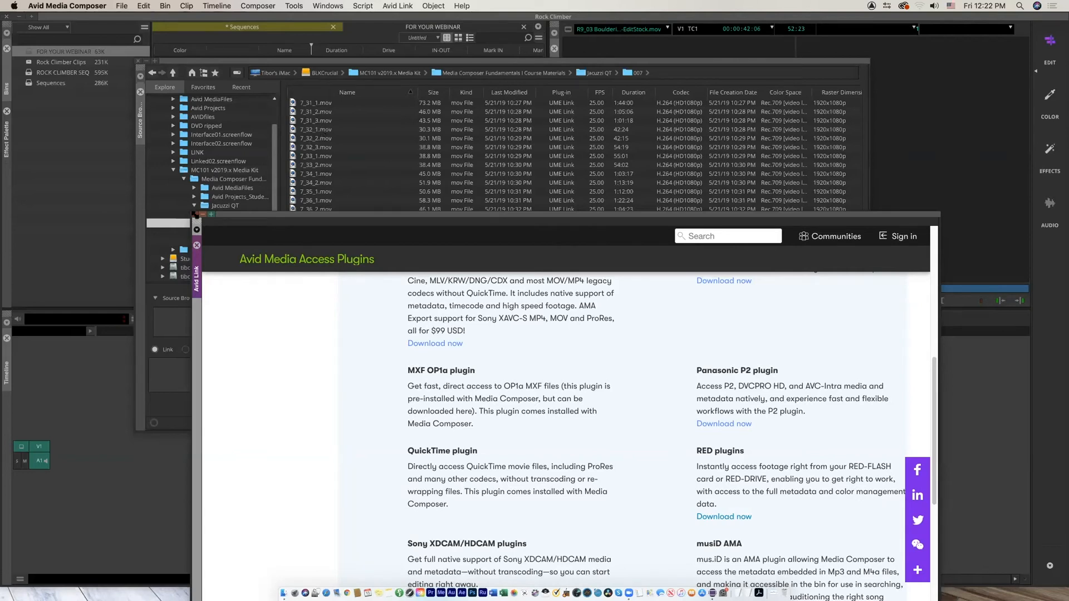
{"action": "left_click", "coordinate": [195, 214]}
{"action": "left_click", "coordinate": [398, 5]}
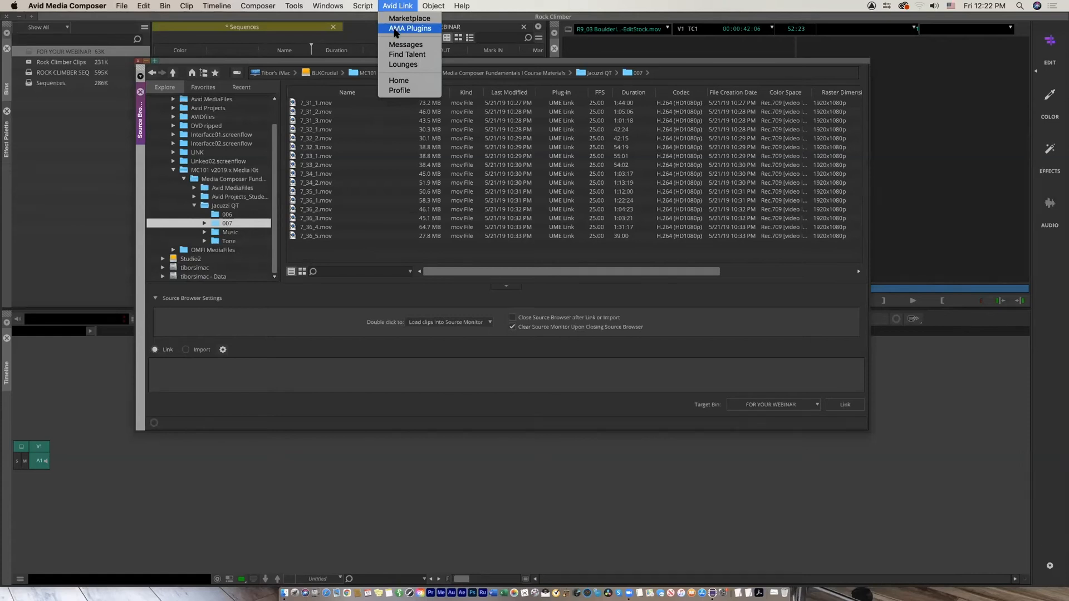
{"action": "left_click", "coordinate": [382, 96]}
Enlarge the Source Browser window further and show the clips of folder 007 as large thumbnails
{"action": "left_click_drag", "start_coordinate": [391, 62], "coordinate": [383, 59]}
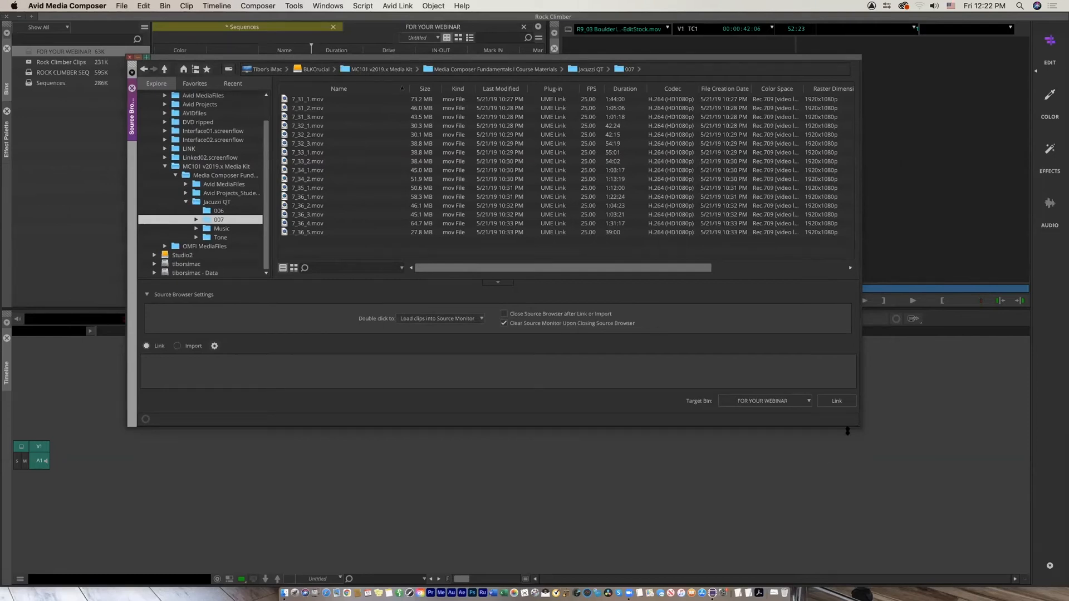
{"action": "left_click_drag", "start_coordinate": [866, 430], "coordinate": [1000, 455]}
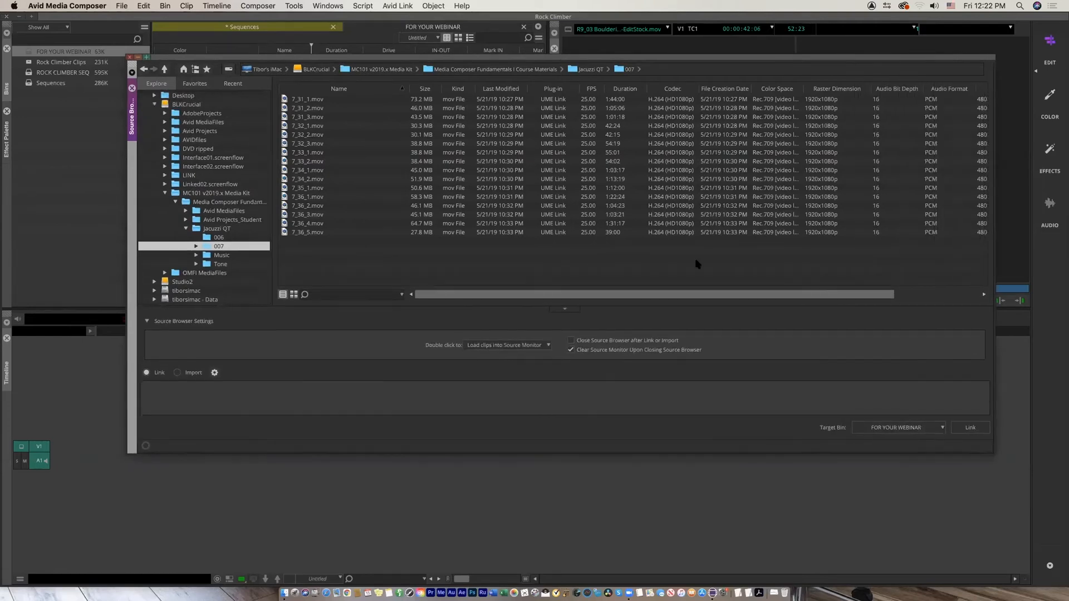
{"action": "left_click", "coordinate": [293, 295]}
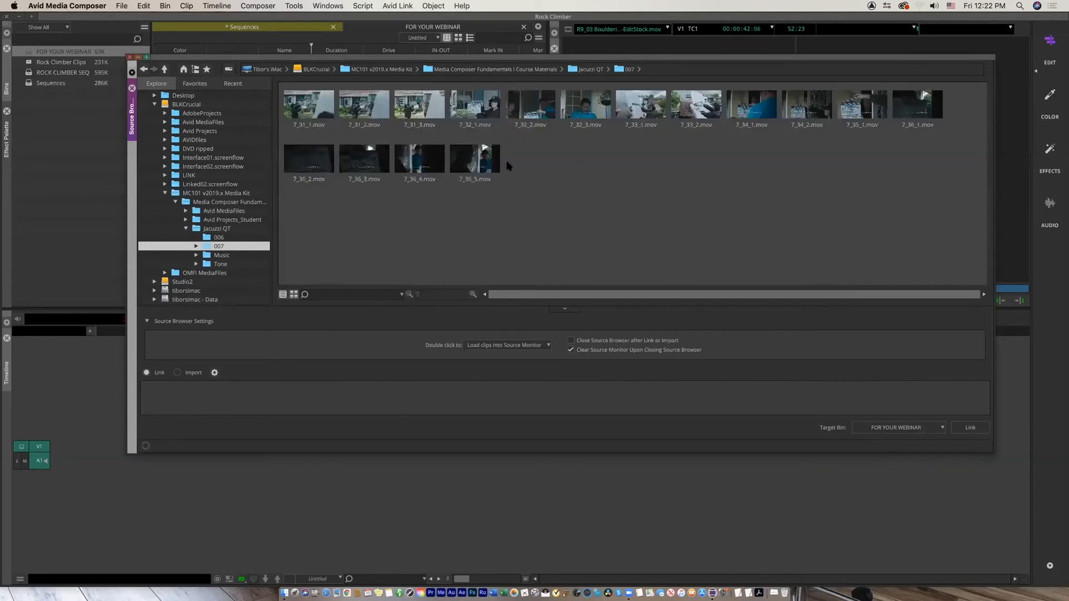
{"action": "left_click_drag", "start_coordinate": [534, 57], "coordinate": [539, 62]}
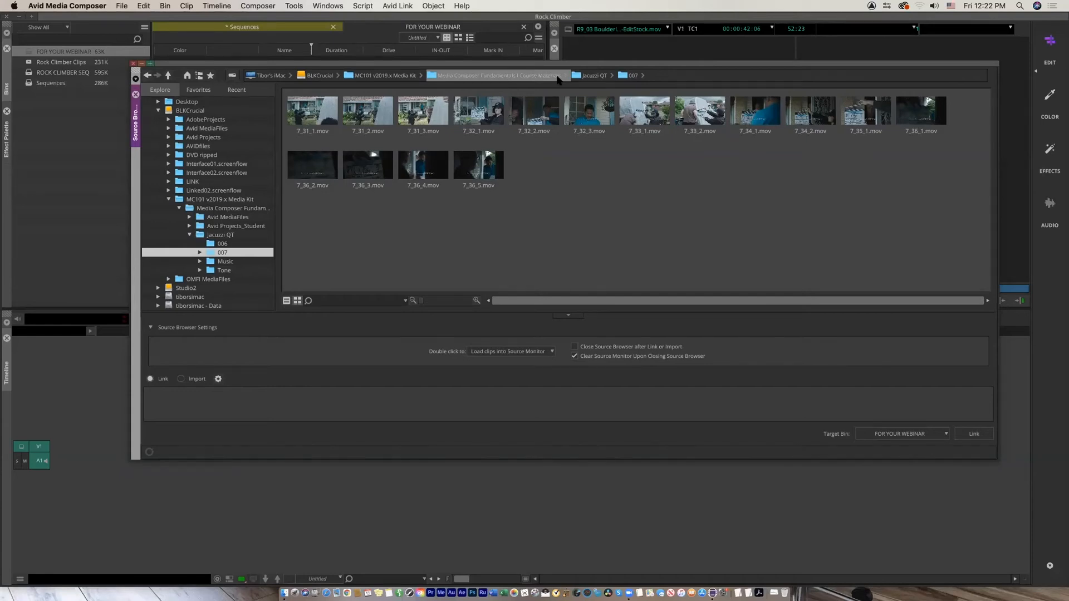
{"action": "mouse_move", "coordinate": [423, 301]}
{"action": "left_mouse_down"}
{"action": "mouse_move", "coordinate": [470, 303]}
{"action": "mouse_move", "coordinate": [439, 301]}
{"action": "left_mouse_up"}
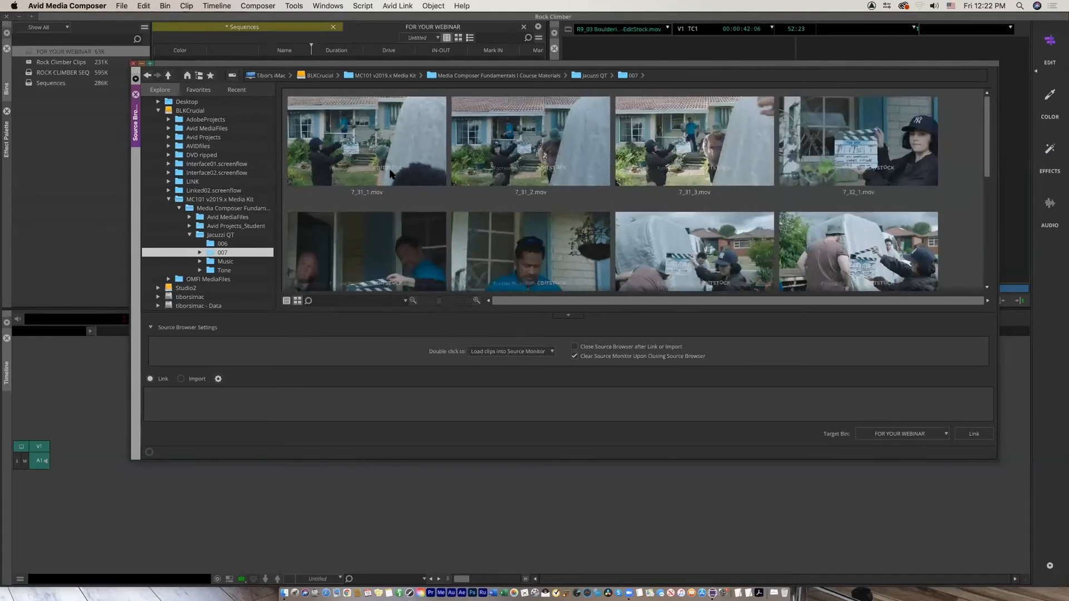
Preview clips 7_31_1.mov and 7_31_2.mov in their thumbnails, check the clips in folder 006, and return to folder 007
{"action": "left_click", "coordinate": [394, 171]}
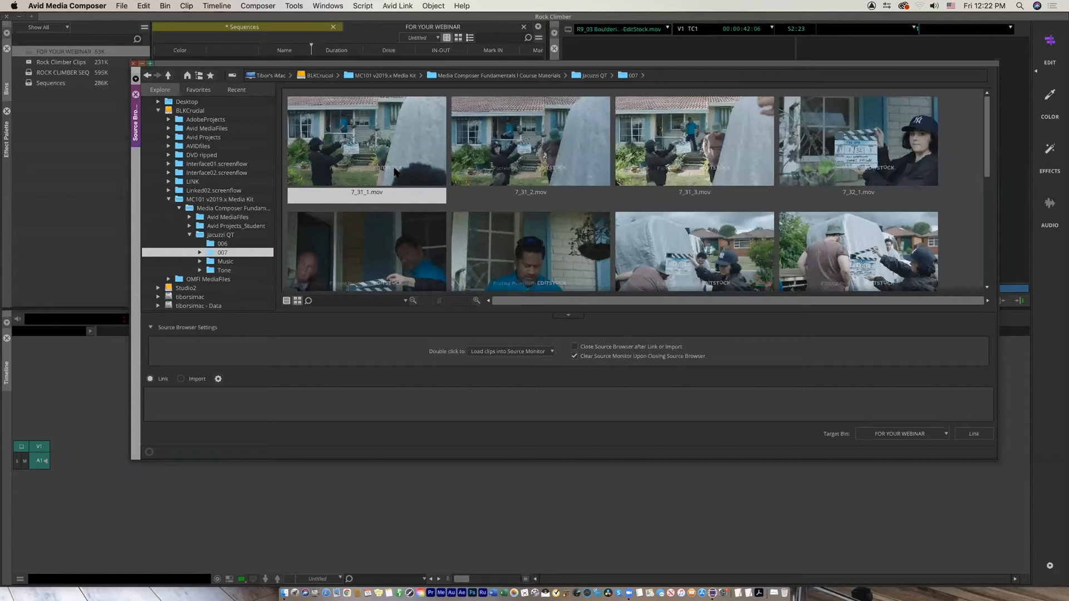
{"action": "key", "text": "space"}
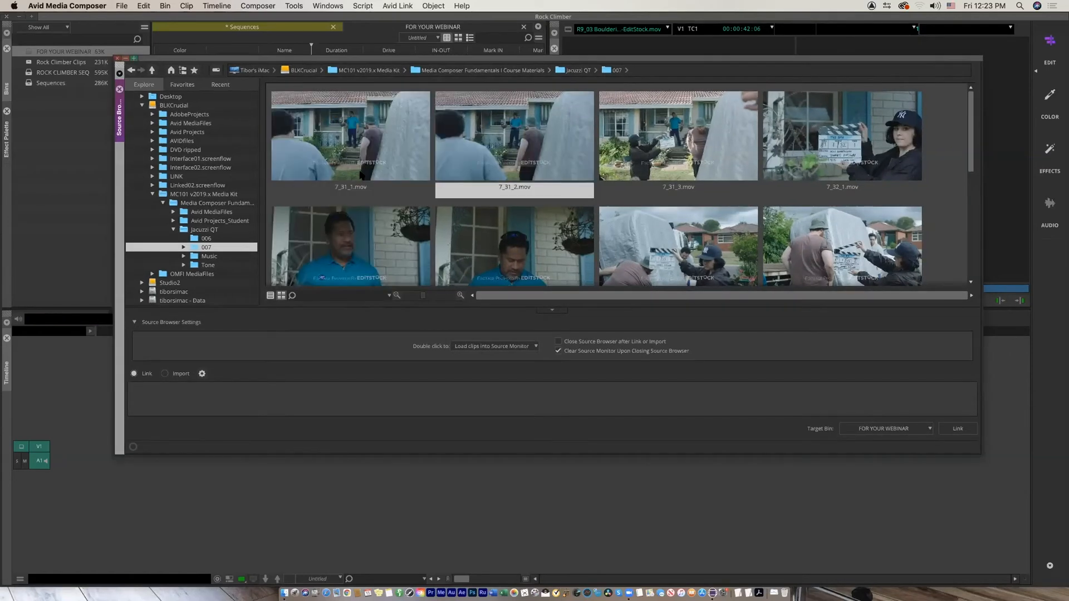
{"action": "left_click", "coordinate": [196, 239]}
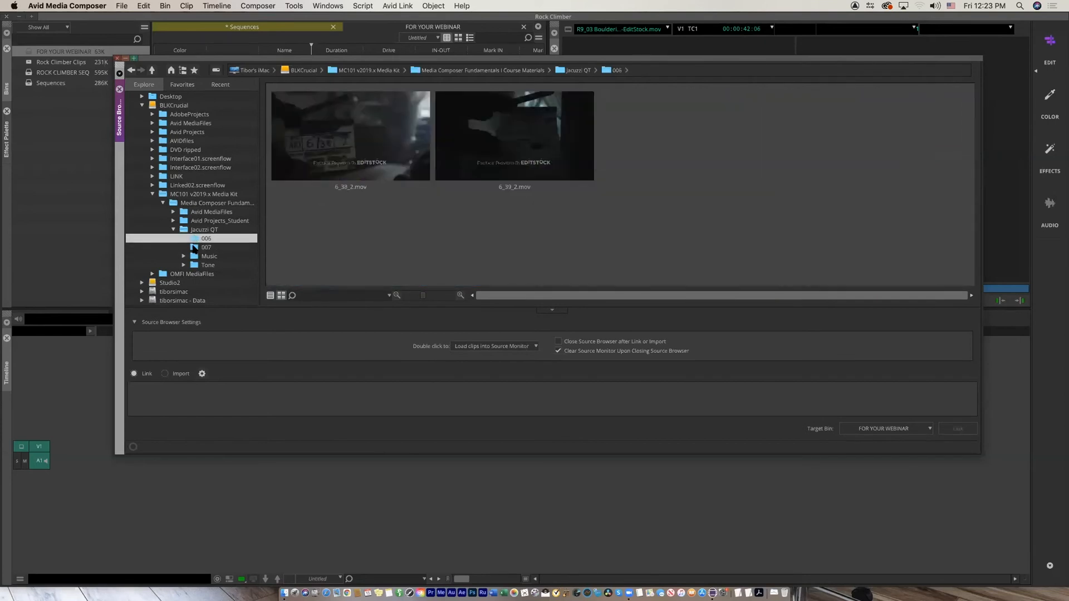
{"action": "left_click", "coordinate": [194, 247]}
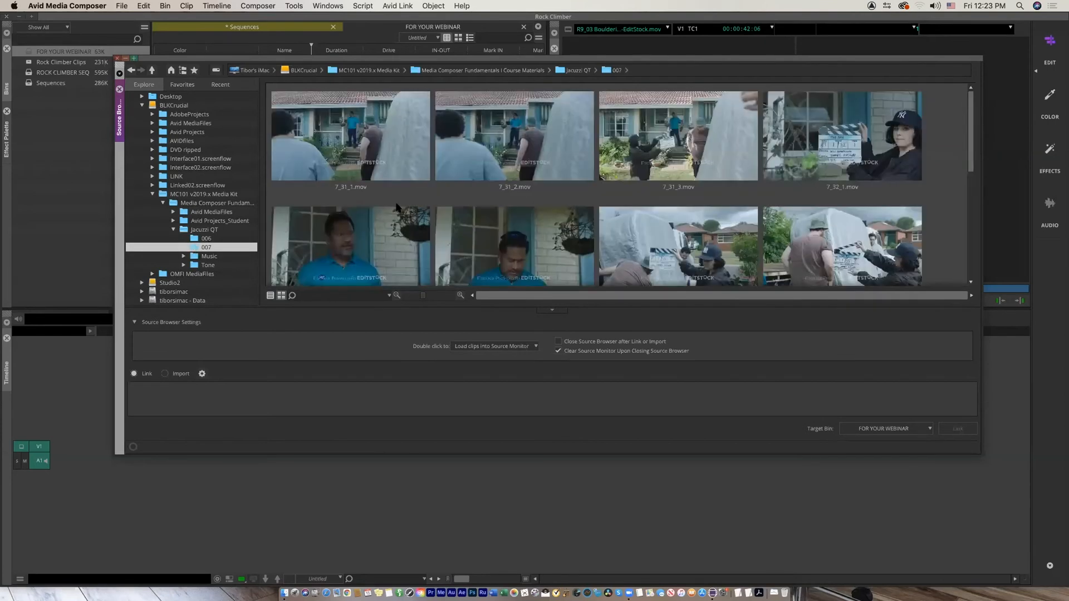
Switch folder 007 back to list view in the Source Browser and select all of its clips
{"action": "left_click", "coordinate": [652, 42]}
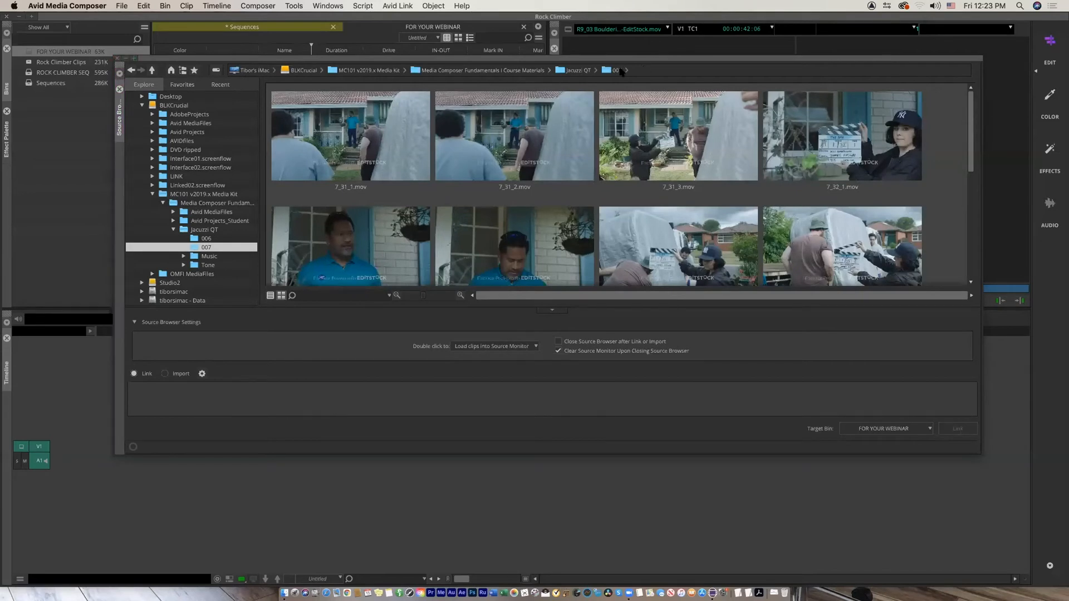
{"action": "left_click", "coordinate": [270, 296]}
{"action": "key", "text": "super+a"}
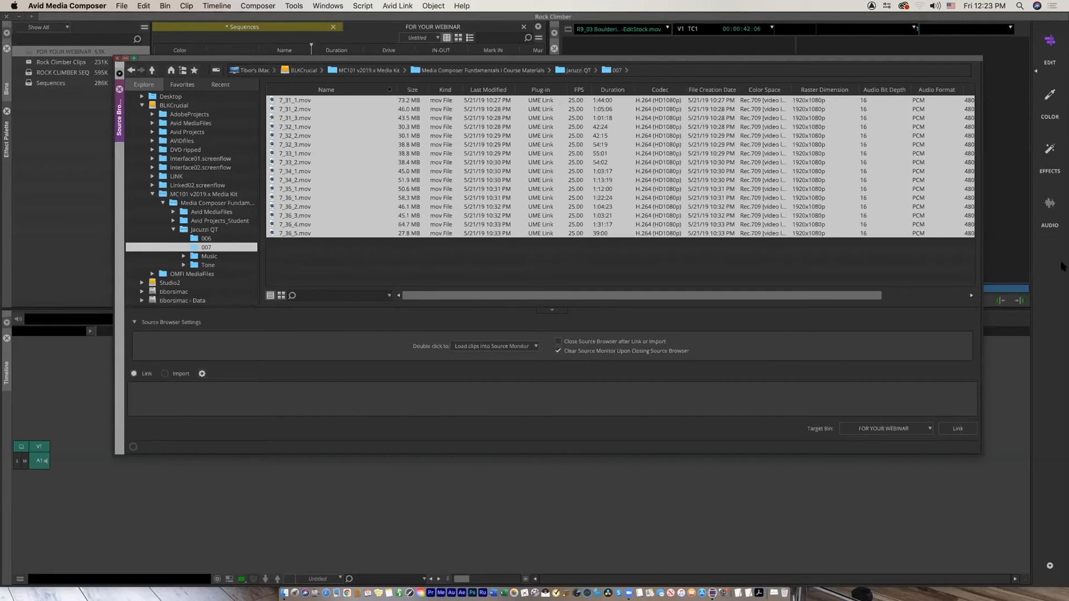
Link the selected clips from folder 007 into a new bin based on the folder name
{"action": "left_click", "coordinate": [929, 432]}
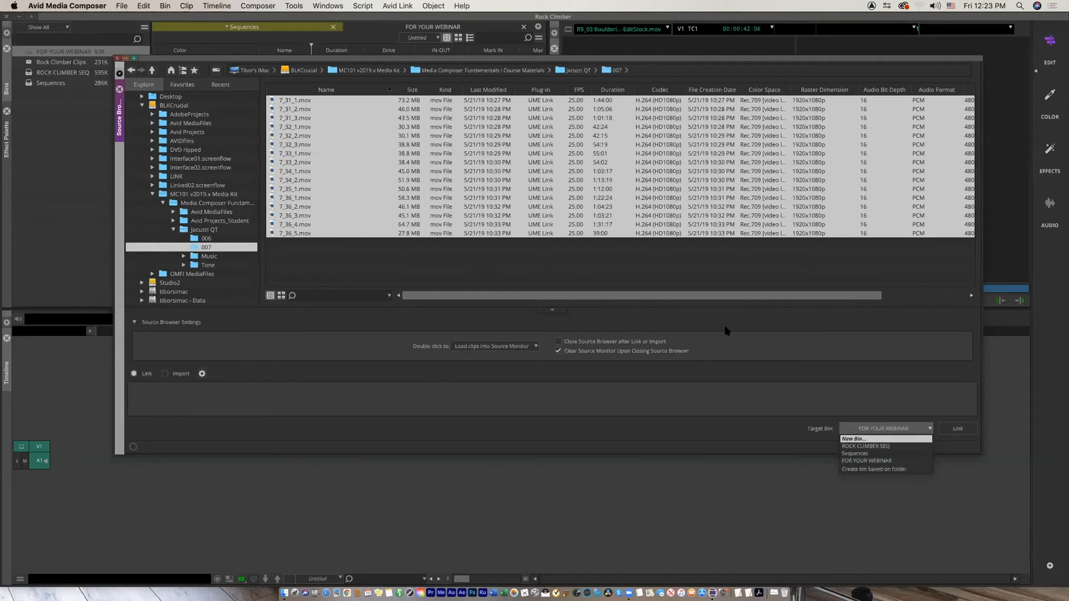
{"action": "left_click", "coordinate": [901, 470]}
{"action": "left_click", "coordinate": [958, 429]}
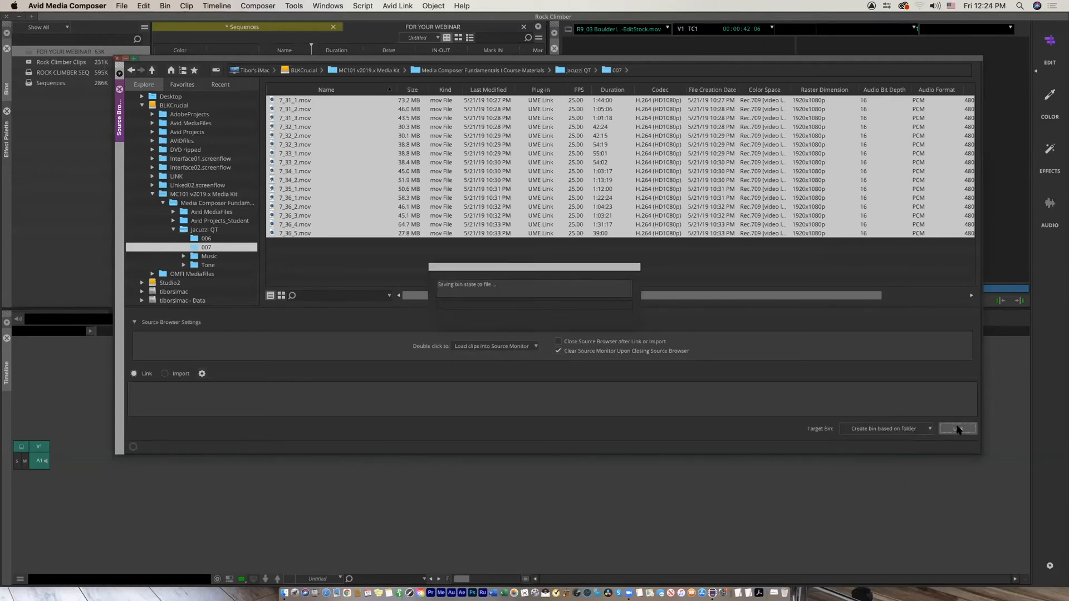
Open the 007 bin to display its linked clips and close the Source Browser
{"action": "left_click_drag", "start_coordinate": [321, 77], "coordinate": [470, 238]}
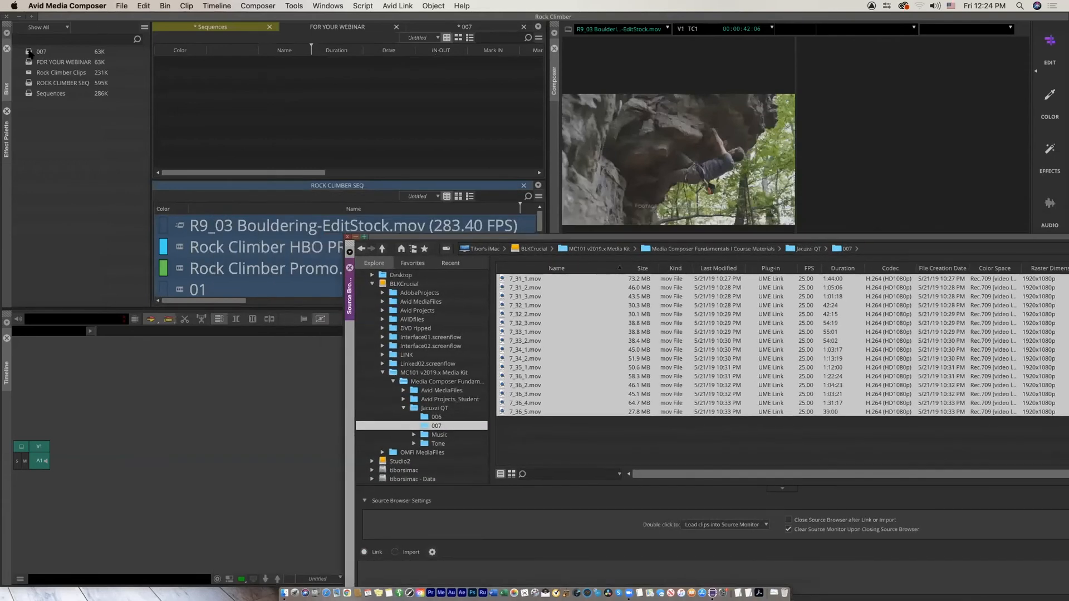
{"action": "double_click", "coordinate": [29, 52]}
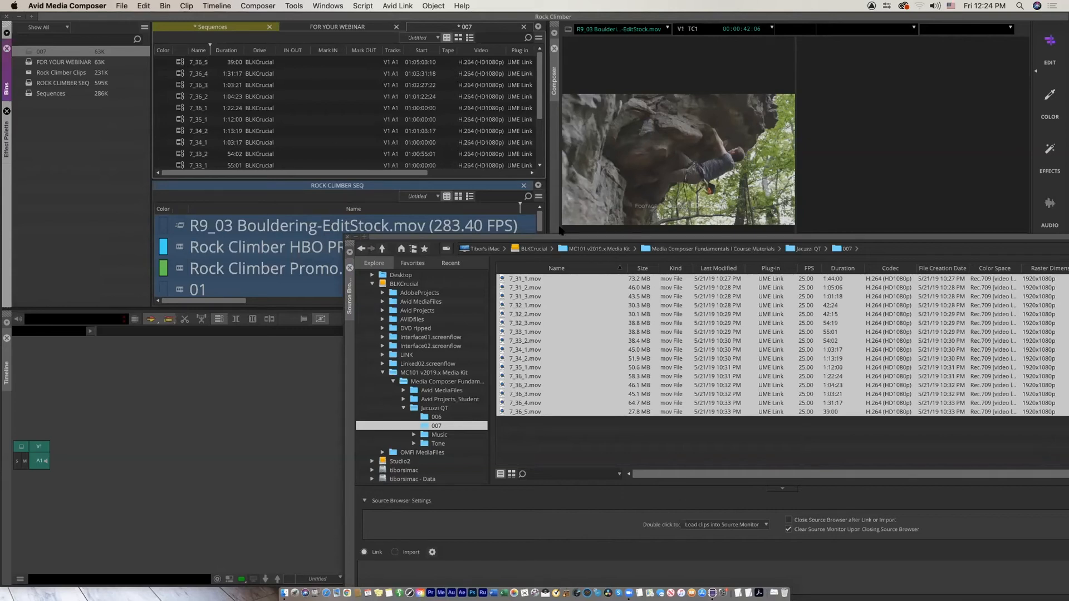
{"action": "left_click_drag", "start_coordinate": [557, 239], "coordinate": [330, 58]}
{"action": "left_click_drag", "start_coordinate": [983, 452], "coordinate": [485, 393]}
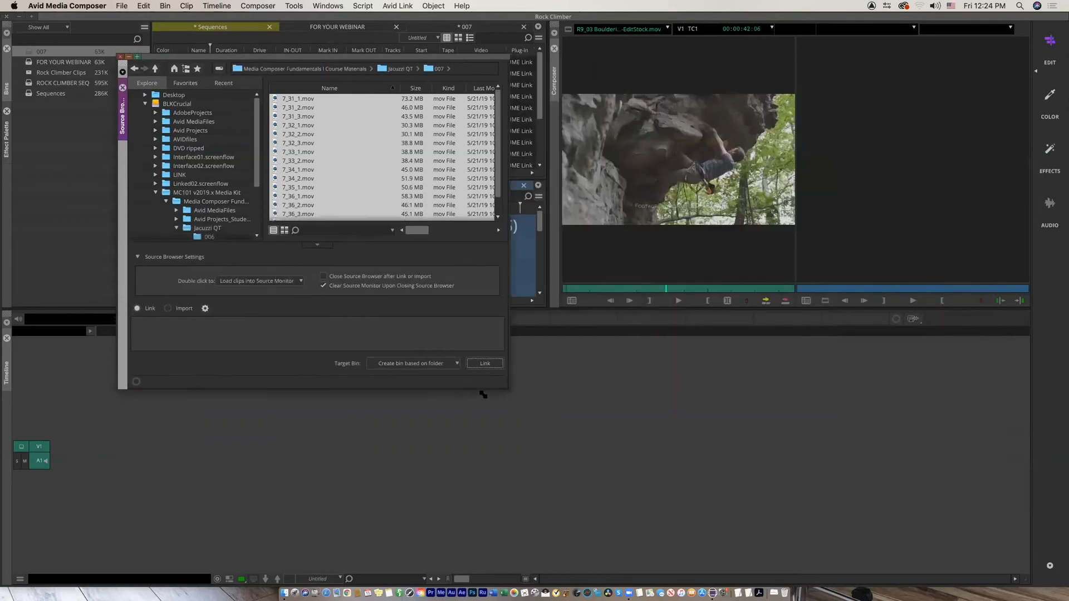
{"action": "left_click", "coordinate": [120, 56]}
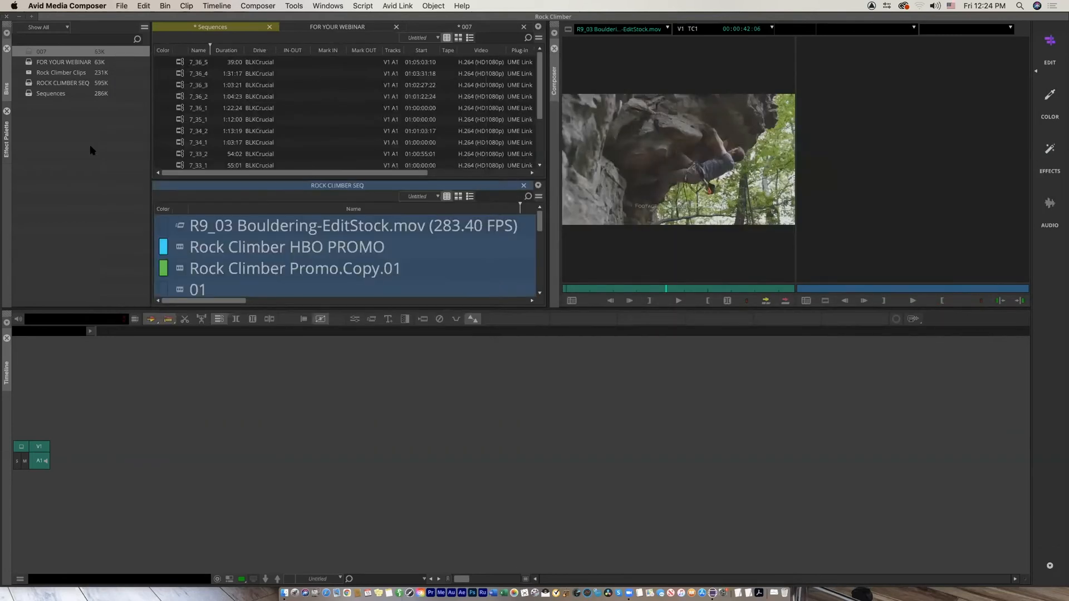
Create a new bin named 006 in the project and open it
{"action": "right_click", "coordinate": [52, 157]}
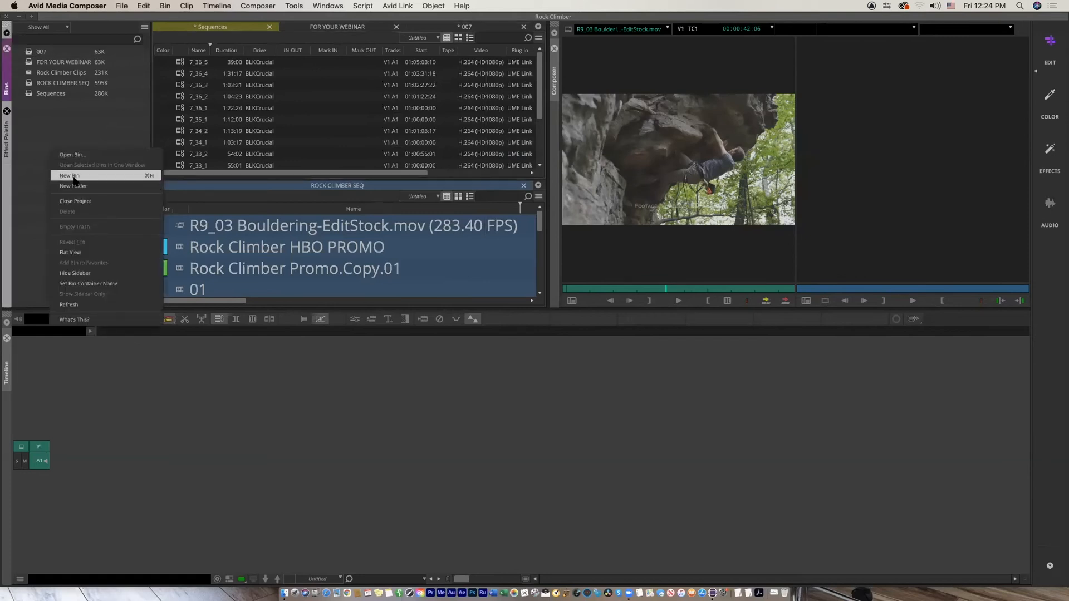
{"action": "left_click", "coordinate": [70, 176]}
{"action": "type", "text": "006"}
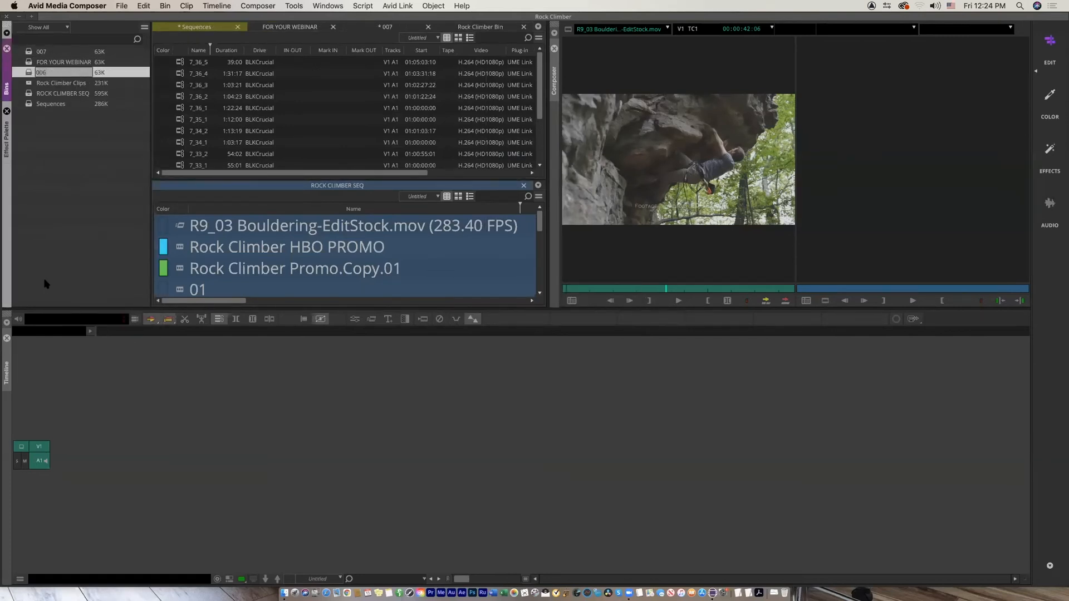
{"action": "key", "text": "Return"}
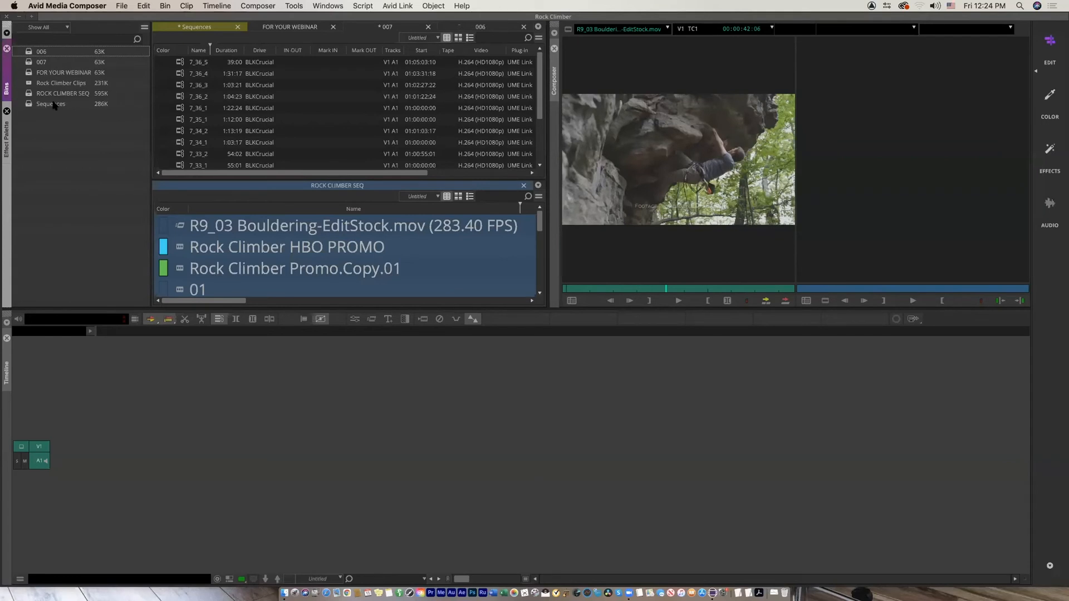
{"action": "left_click", "coordinate": [30, 53]}
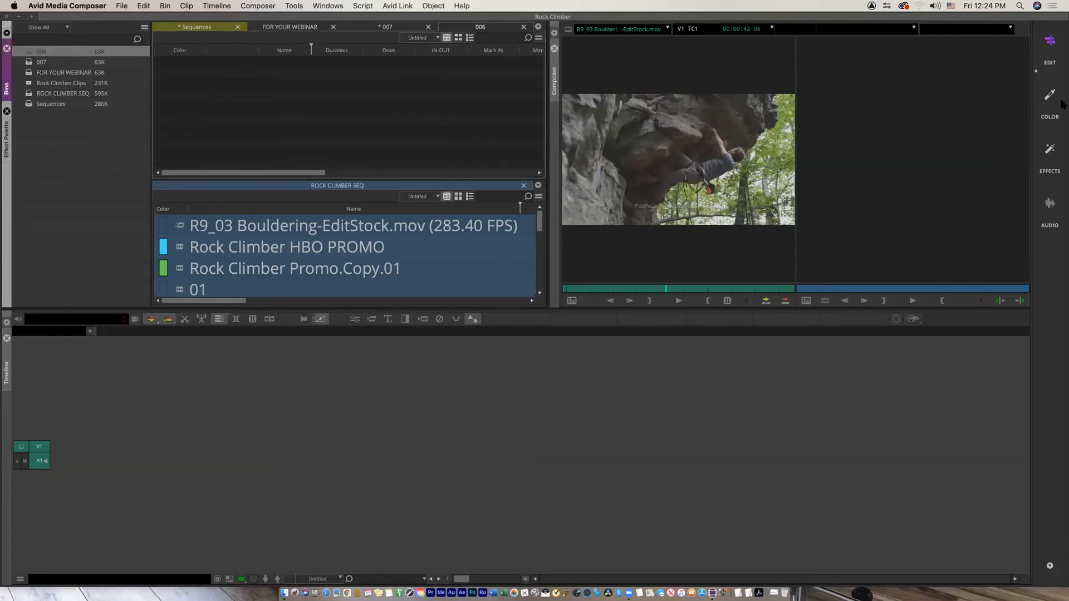
Narrow and reposition the project window so the desktop drives are exposed beside it
{"action": "left_click_drag", "start_coordinate": [1045, 20], "coordinate": [934, 15]}
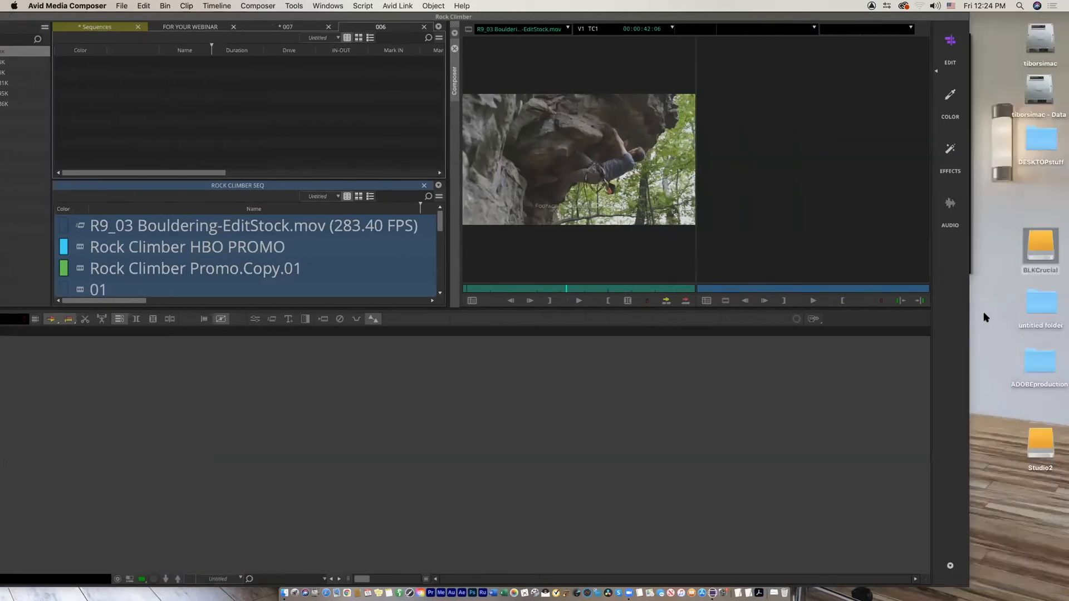
{"action": "left_click_drag", "start_coordinate": [968, 330], "coordinate": [746, 331]}
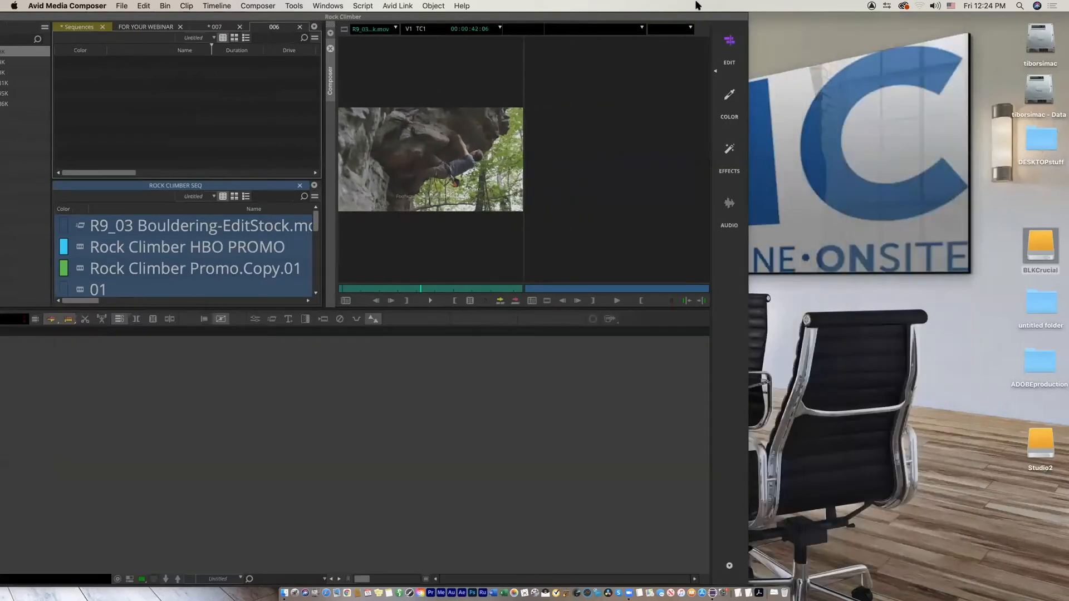
{"action": "left_click_drag", "start_coordinate": [688, 18], "coordinate": [830, 17]}
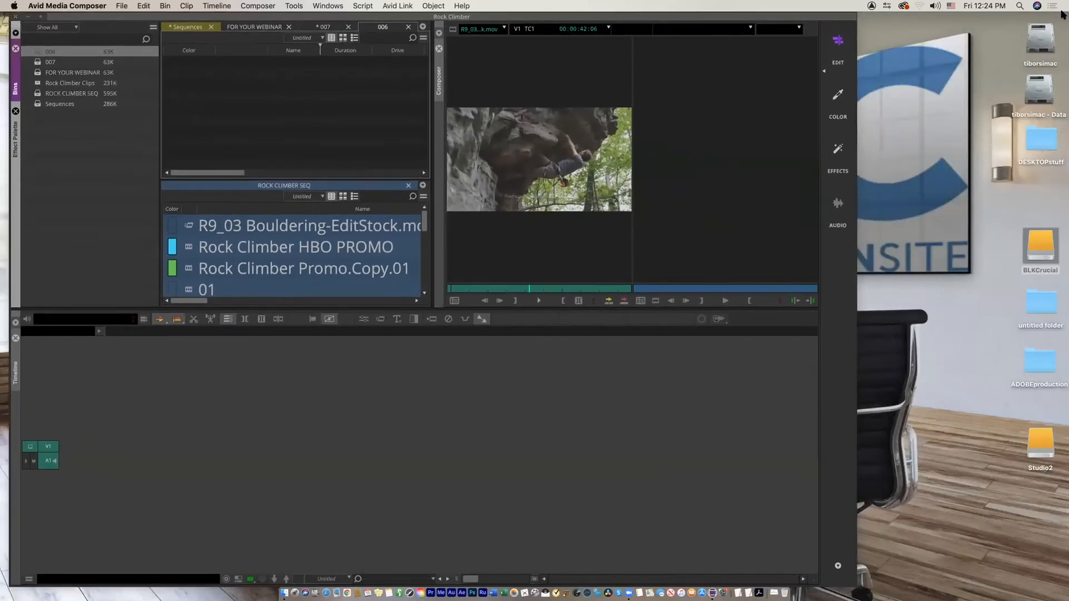
Open the BLKCrucial drive in Finder, then shrink its window and place it clear of the open bins
{"action": "double_click", "coordinate": [1040, 245]}
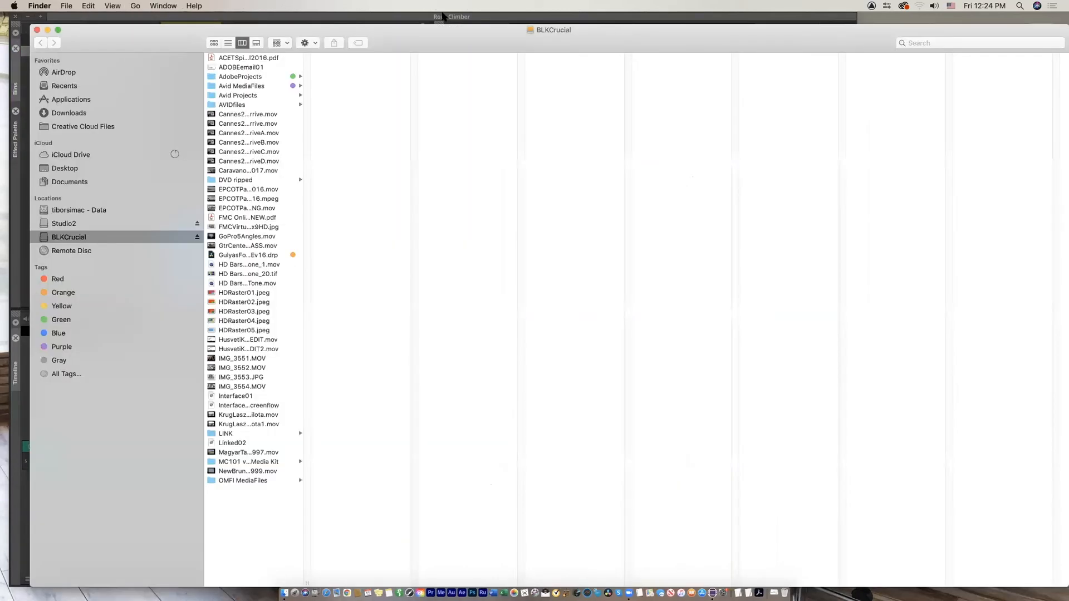
{"action": "left_click_drag", "start_coordinate": [423, 30], "coordinate": [282, 17]}
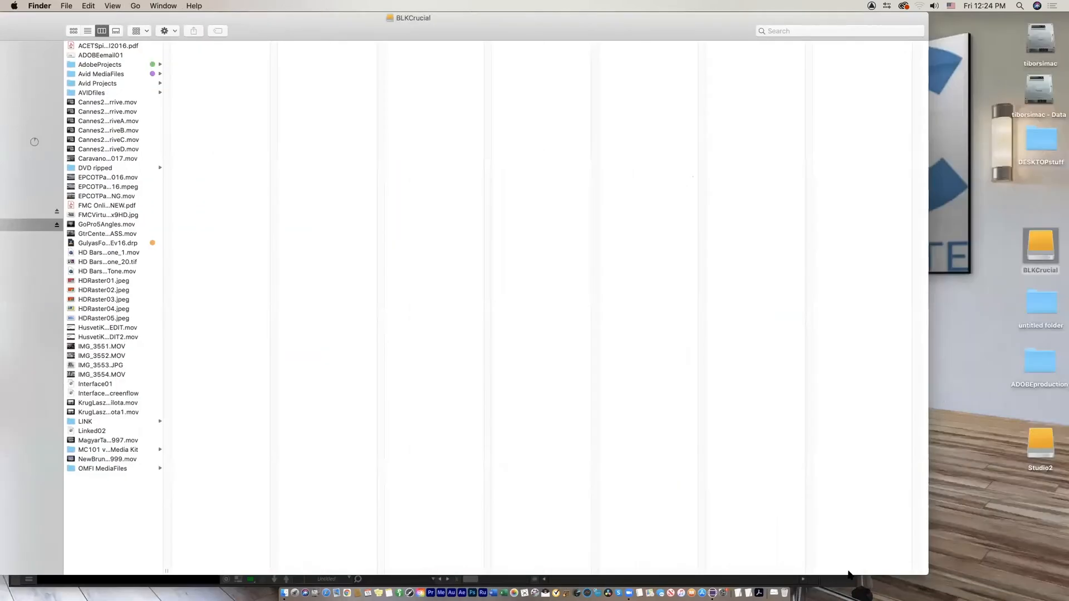
{"action": "left_click_drag", "start_coordinate": [924, 571], "coordinate": [441, 333]}
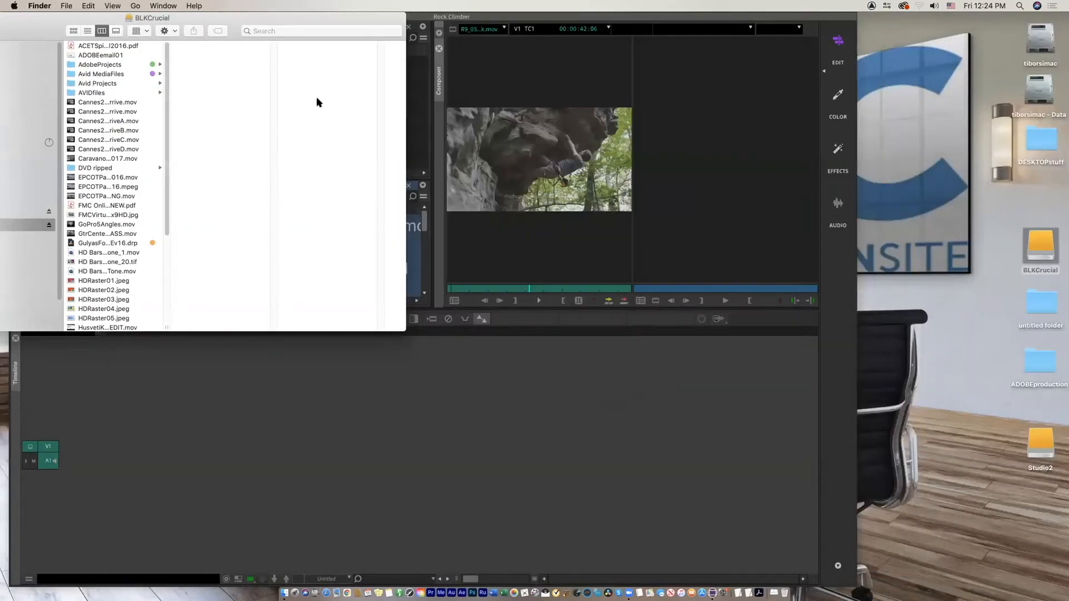
{"action": "left_click_drag", "start_coordinate": [349, 18], "coordinate": [911, 33]}
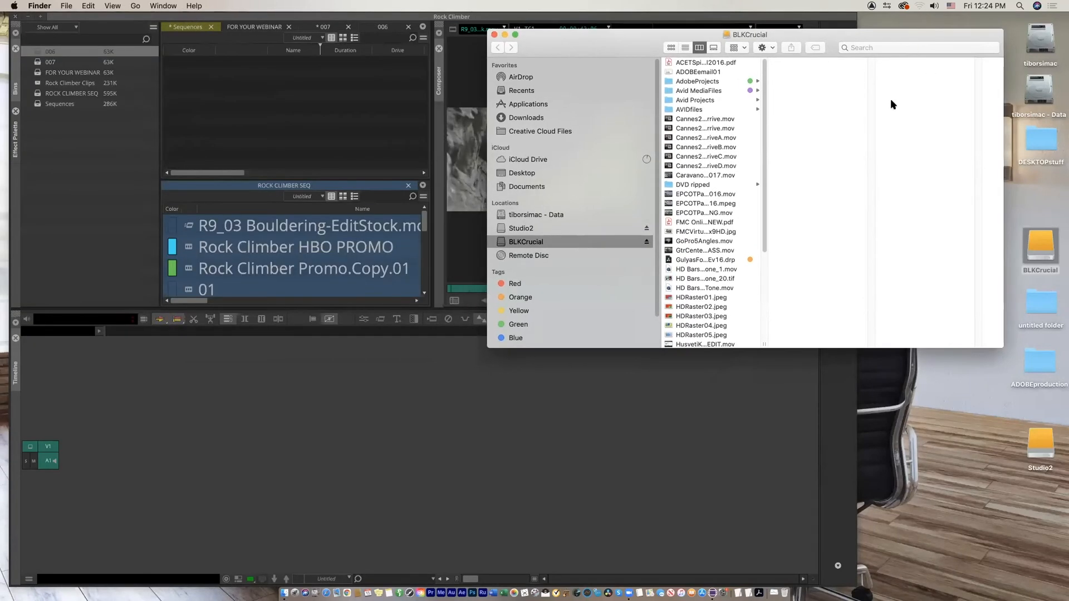
Browse through MC101 v2019.x Media Kit and its course materials to Jacuzzi QT, folder 006, and select 6_38_2.mov and 6_39_2.mov
{"action": "left_click_drag", "start_coordinate": [767, 245], "coordinate": [764, 322]}
{"action": "left_click", "coordinate": [720, 343]}
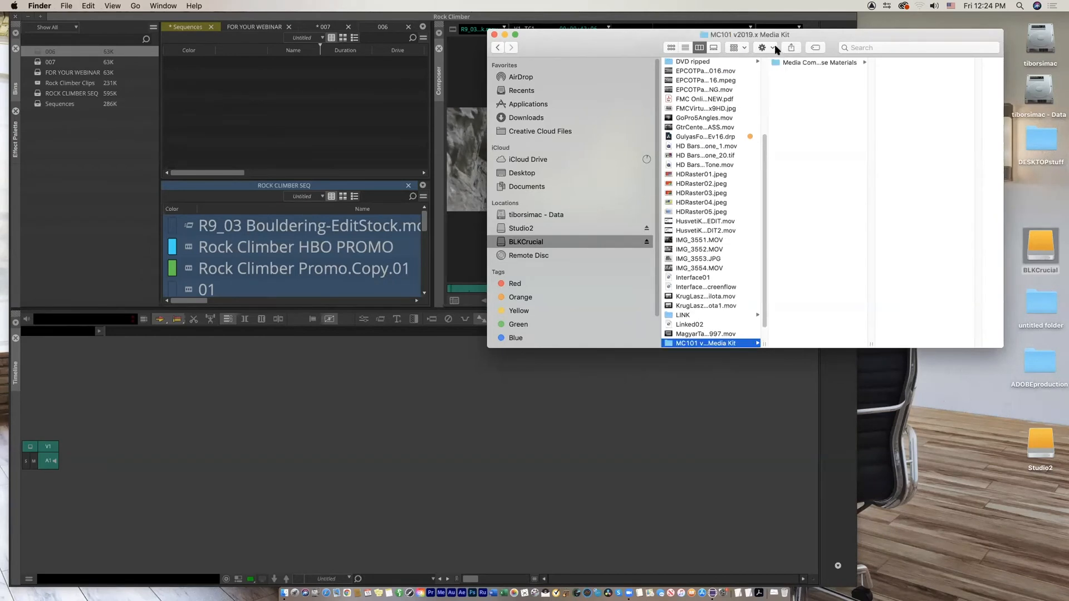
{"action": "left_click_drag", "start_coordinate": [785, 37], "coordinate": [539, 41]}
{"action": "left_click", "coordinate": [573, 67]}
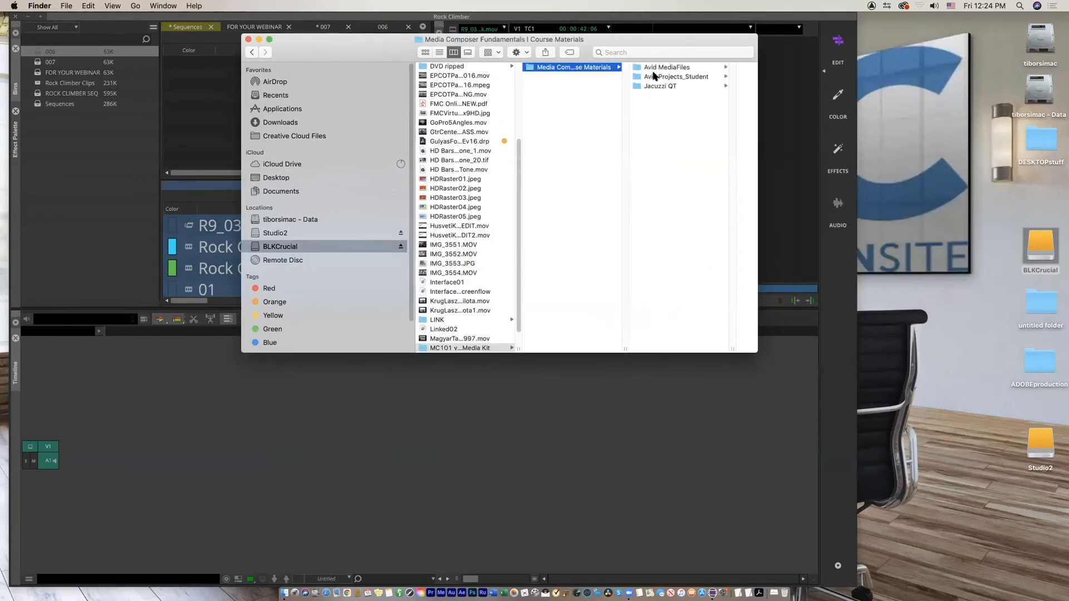
{"action": "left_click", "coordinate": [670, 86]}
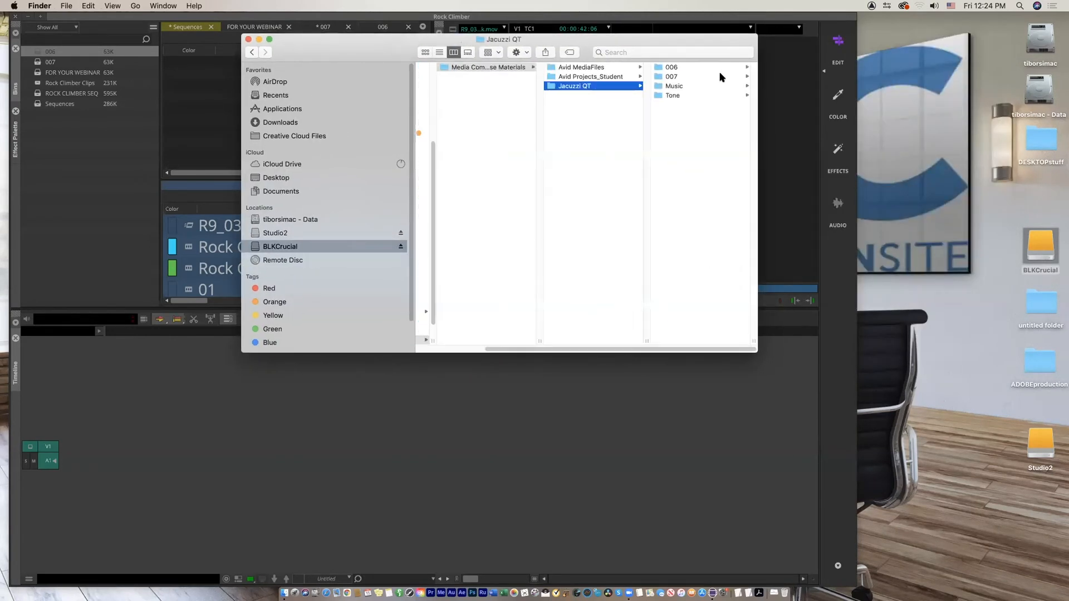
{"action": "left_click", "coordinate": [672, 67]}
{"action": "left_click_drag", "start_coordinate": [702, 98], "coordinate": [709, 63]}
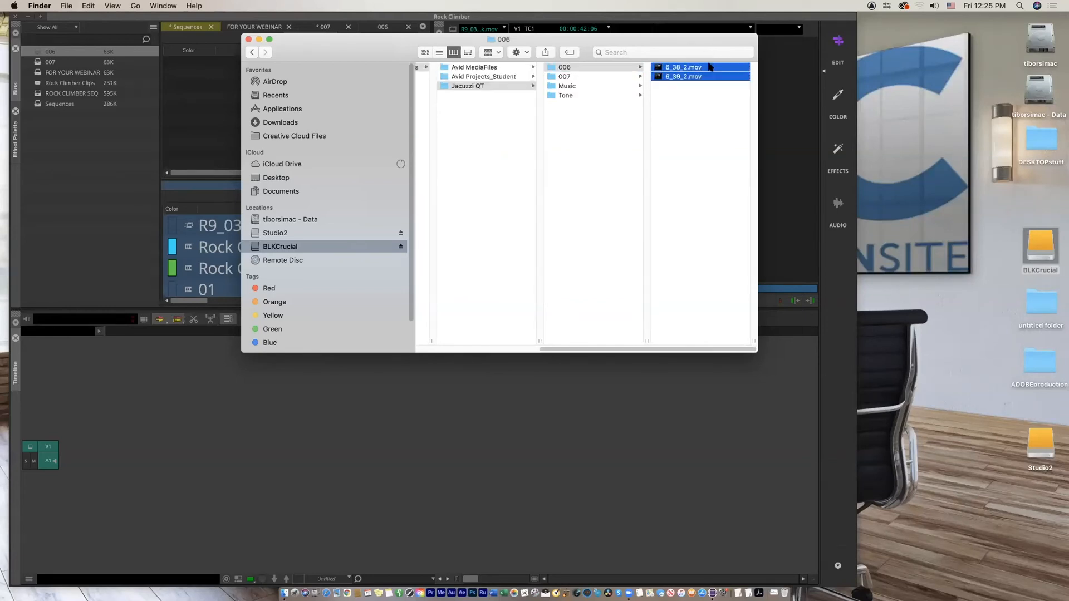
Bring the two selected clips from the Finder window into the open 006 bin in Avid Media Composer
{"action": "left_click_drag", "start_coordinate": [536, 42], "coordinate": [729, 85]}
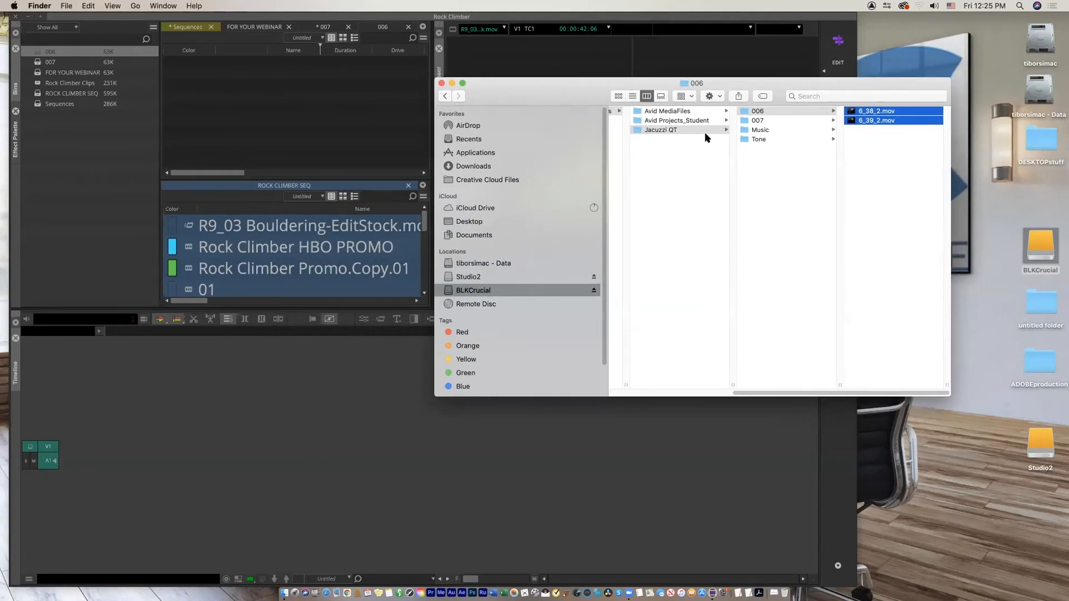
{"action": "left_click_drag", "start_coordinate": [705, 134], "coordinate": [704, 138]}
{"action": "left_click_drag", "start_coordinate": [825, 166], "coordinate": [256, 124]}
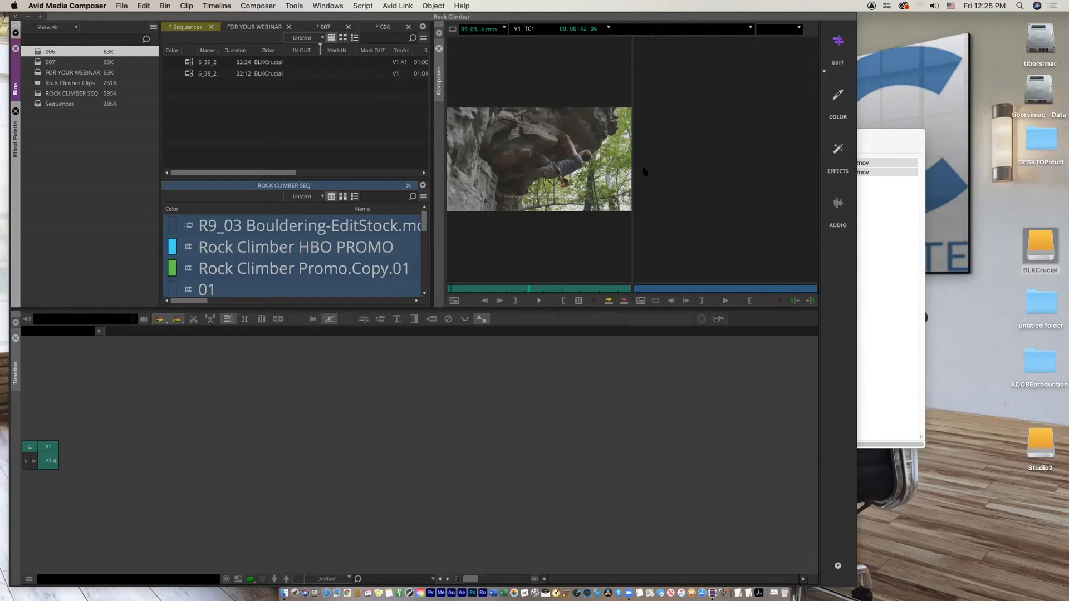
Start Import Media for the 006 bin and browse BLKCrucial to MC101 v2019.x Media Kit, course materials, Jacuzzi QT, folder 006
{"action": "right_click", "coordinate": [237, 120]}
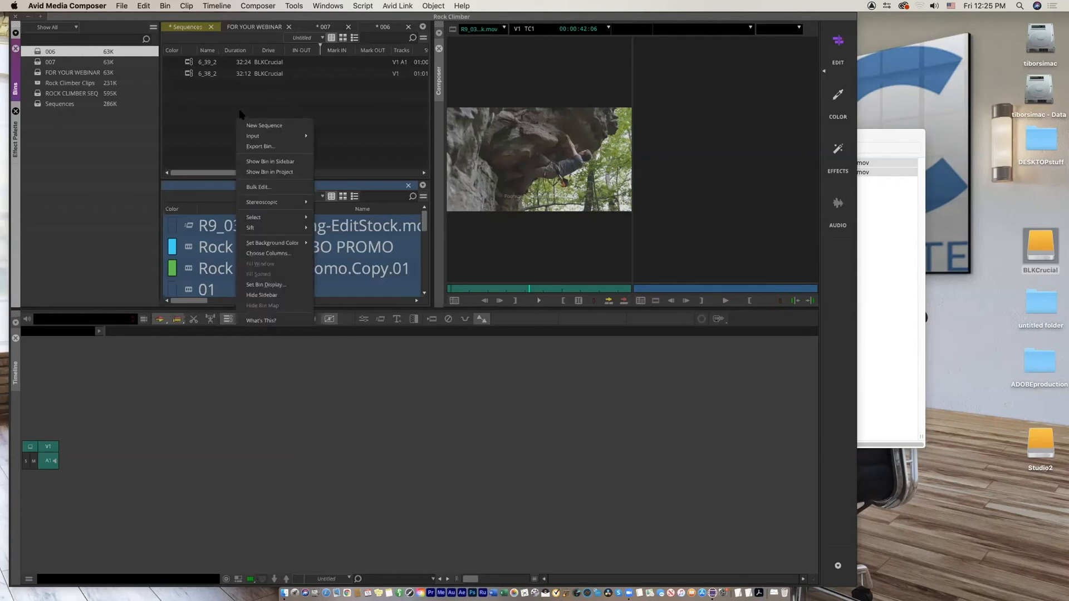
{"action": "mouse_move", "coordinate": [302, 138]}
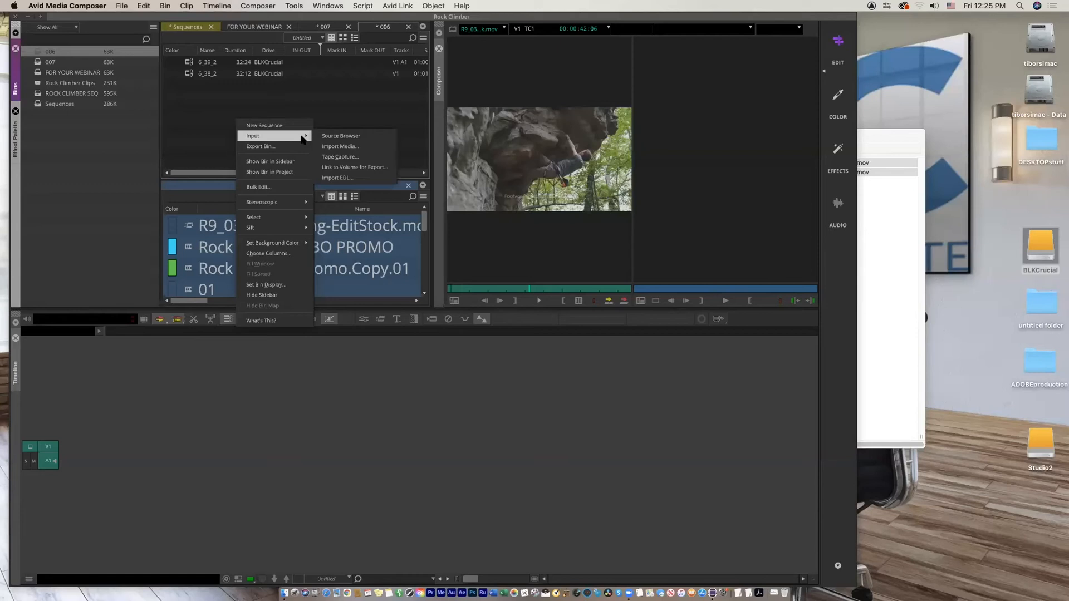
{"action": "left_click", "coordinate": [341, 146]}
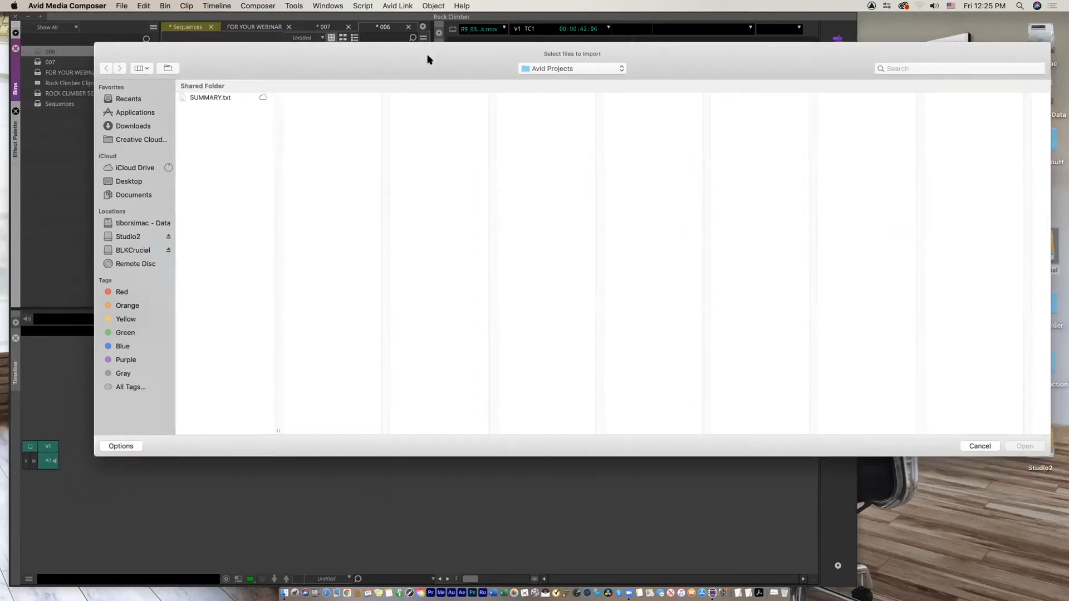
{"action": "left_click", "coordinate": [138, 250]}
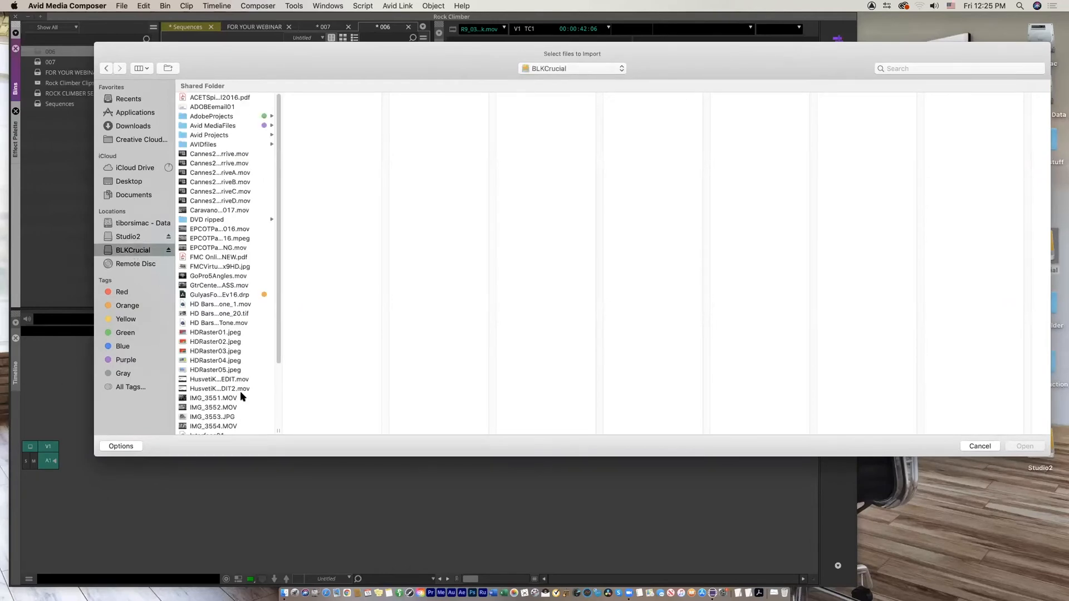
{"action": "scroll", "coordinate": [241, 394], "scroll_direction": "down", "scroll_amount": 5}
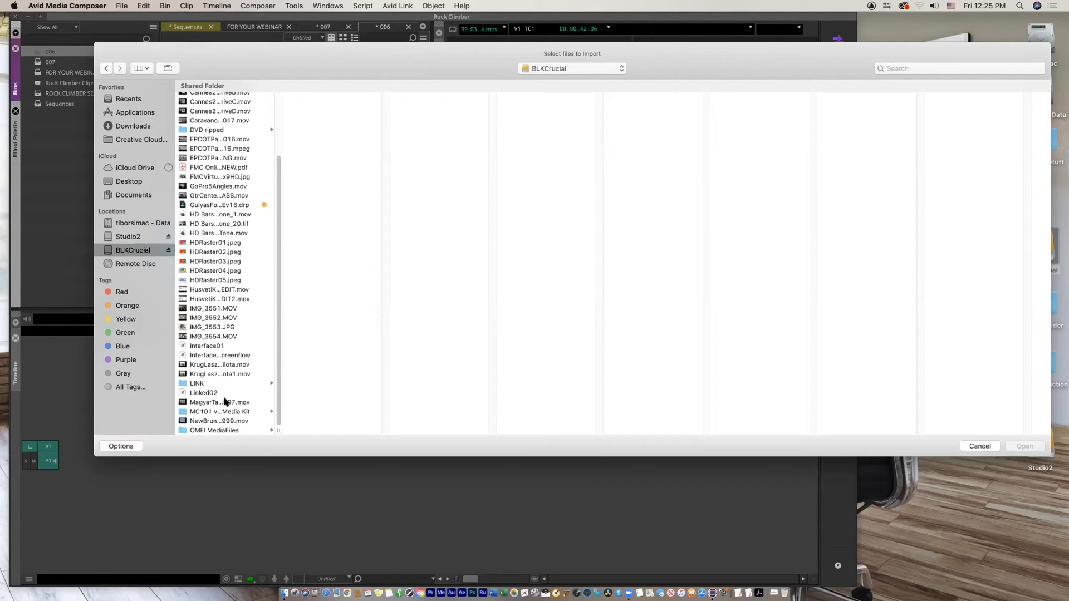
{"action": "left_click", "coordinate": [231, 411]}
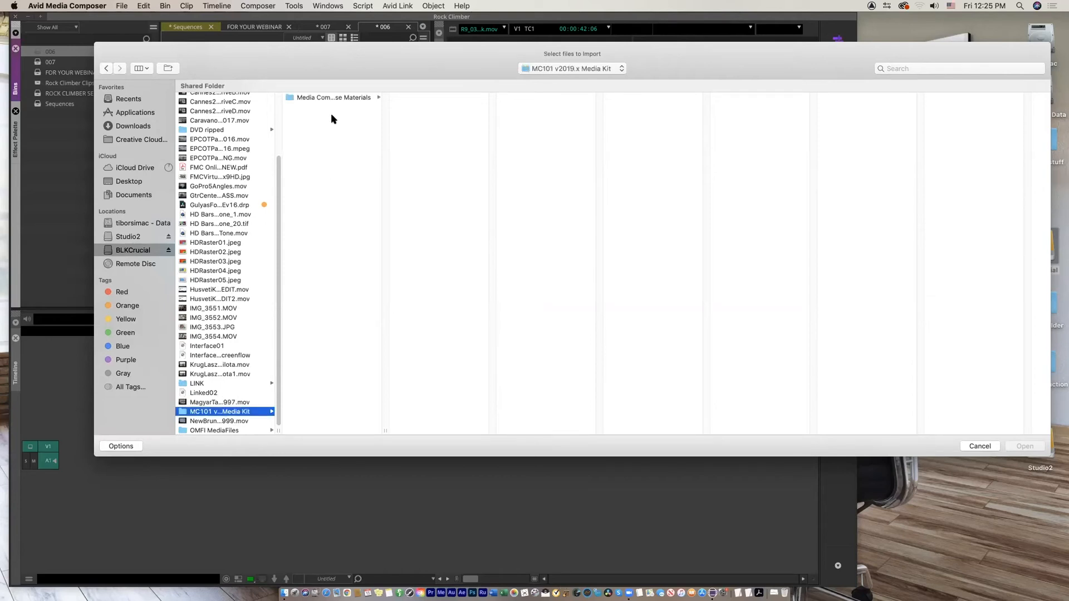
{"action": "left_click", "coordinate": [357, 97]}
{"action": "left_click", "coordinate": [424, 117]}
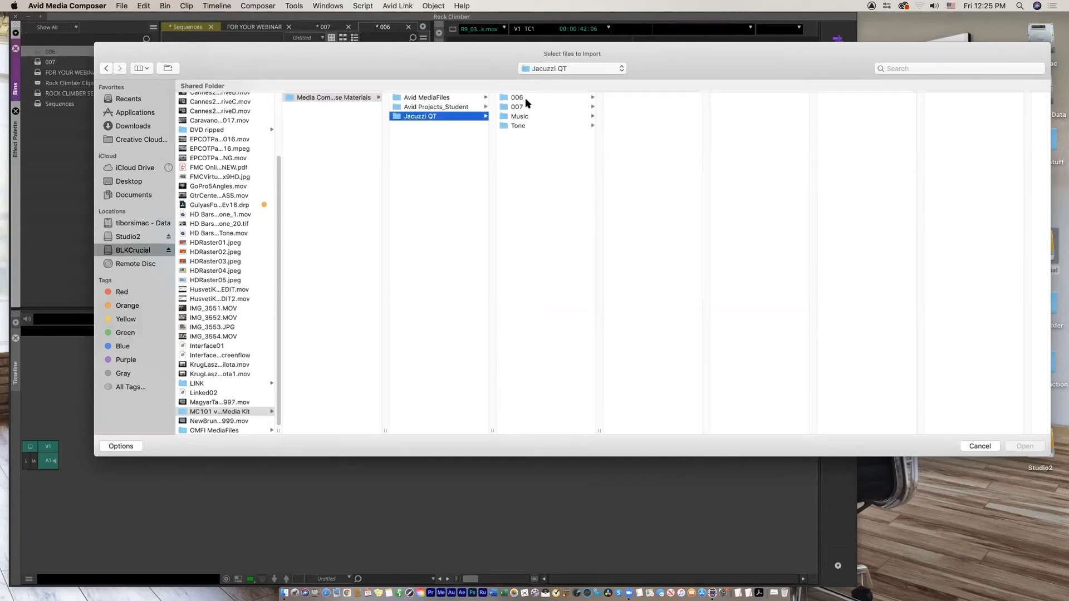
{"action": "left_click", "coordinate": [523, 98]}
Select 6_38_2.mov as the file to import and expand the import options
{"action": "left_click", "coordinate": [647, 99]}
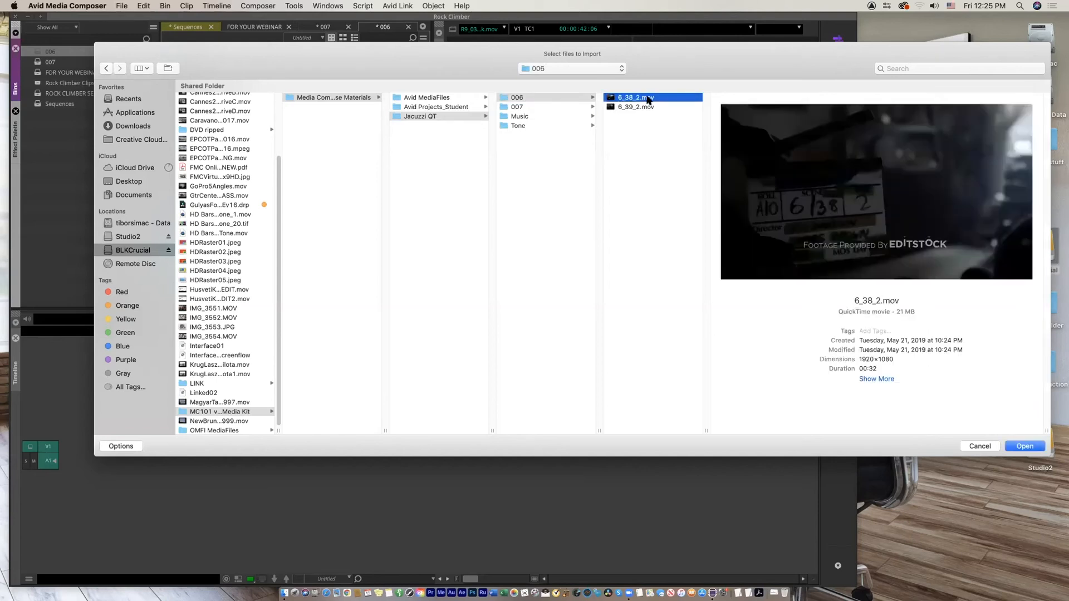
{"action": "left_click", "coordinate": [640, 107]}
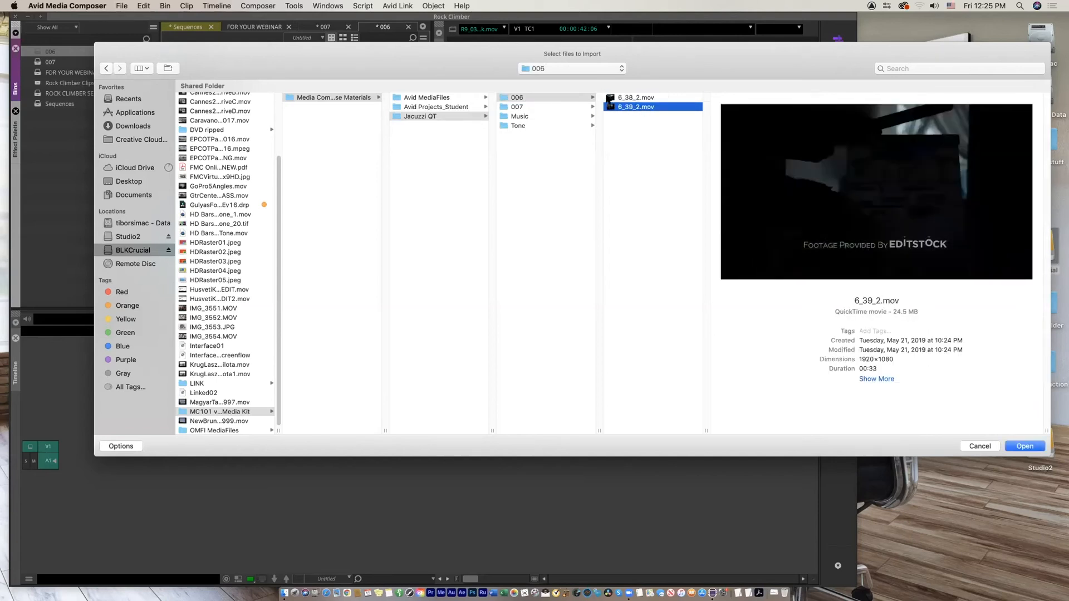
{"action": "left_click", "coordinate": [610, 99]}
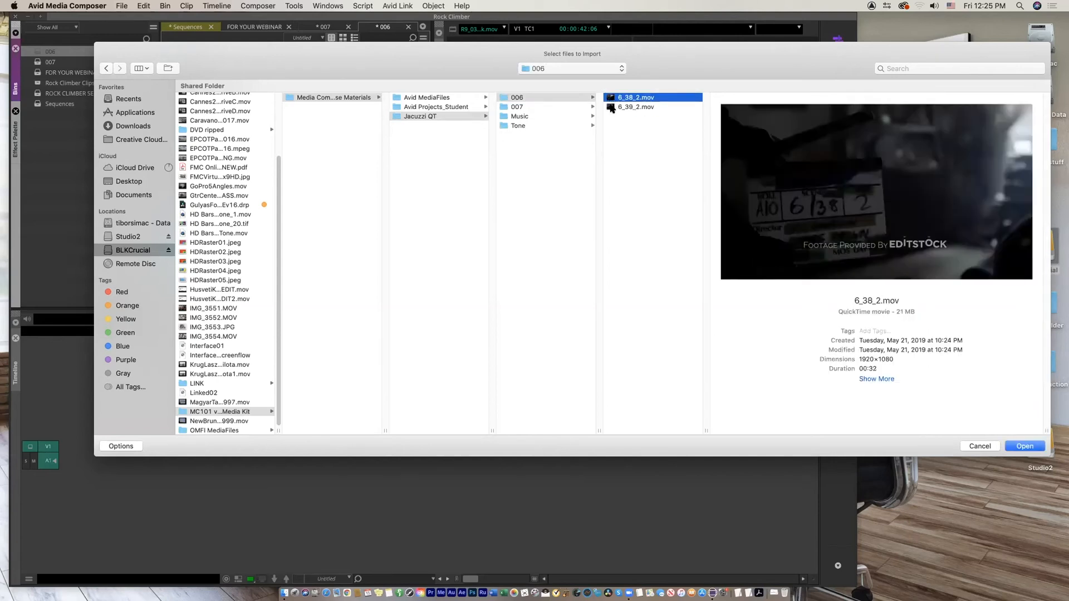
{"action": "left_click_drag", "start_coordinate": [653, 64], "coordinate": [592, 57]}
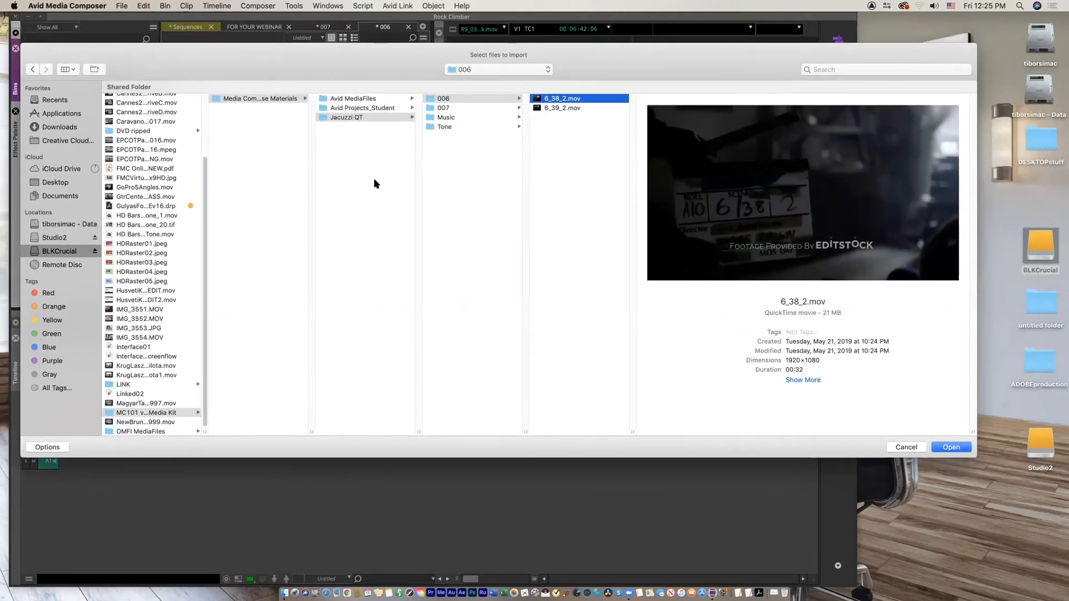
{"action": "left_click", "coordinate": [47, 447]}
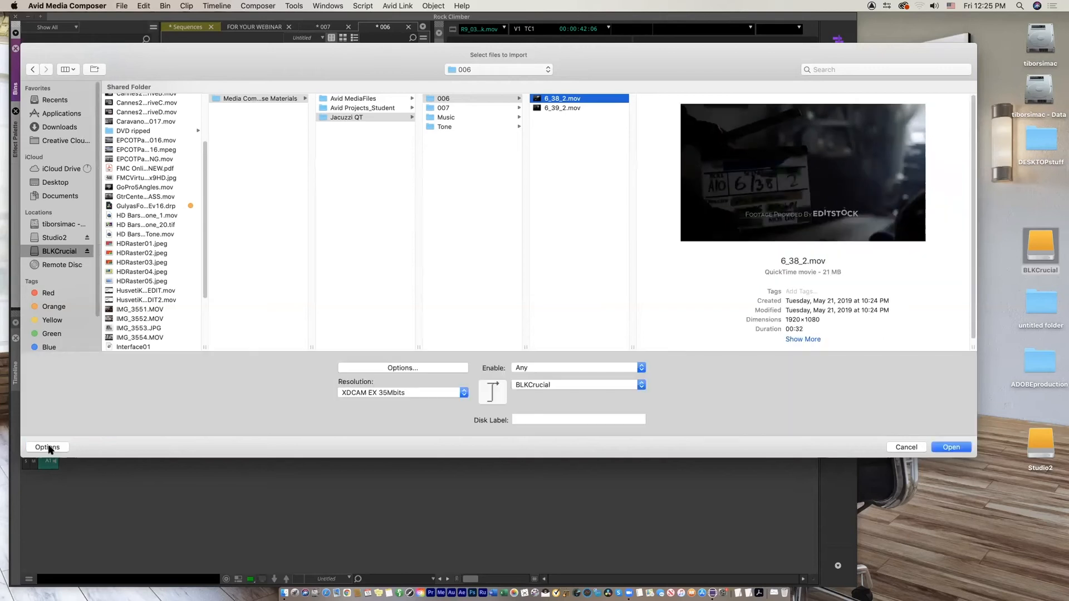
Try to import 6_38_2.mov at DNxHD HQ resolution with BLKCrucial as the target drive
{"action": "left_click", "coordinate": [436, 394]}
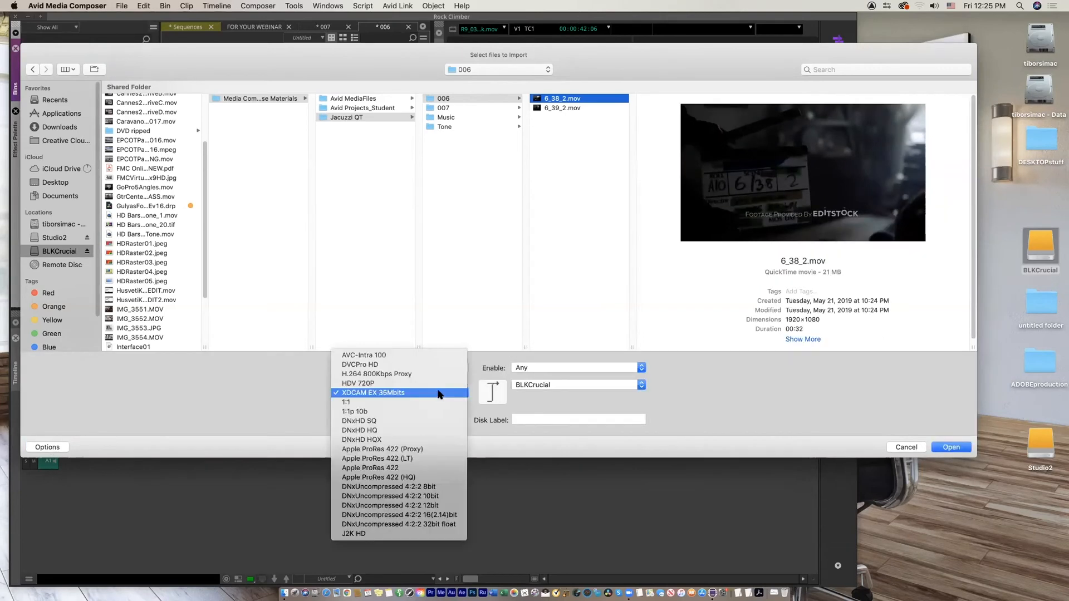
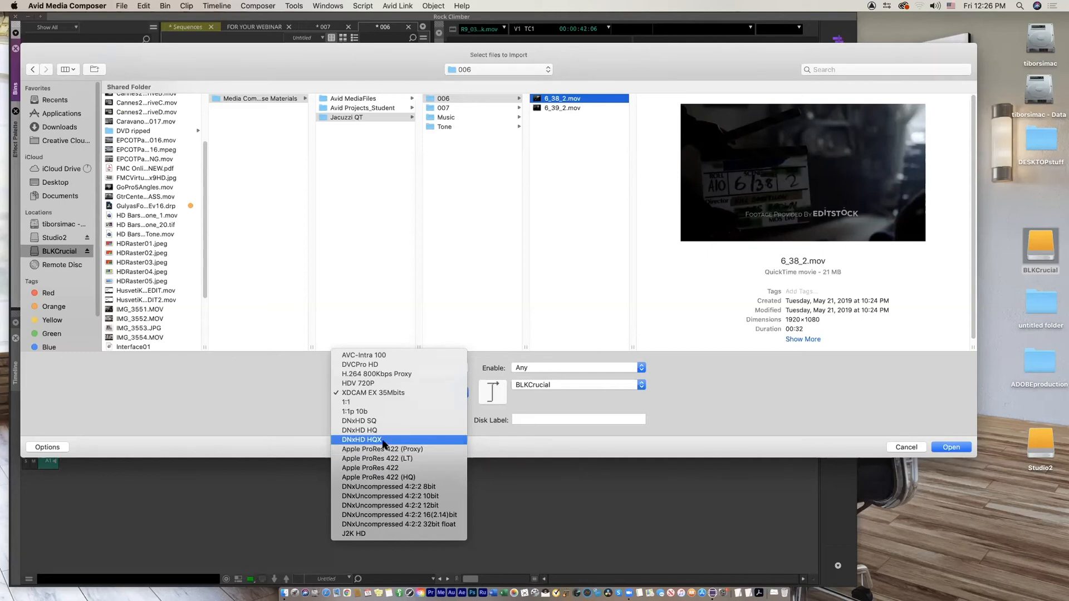
{"action": "left_click", "coordinate": [385, 430]}
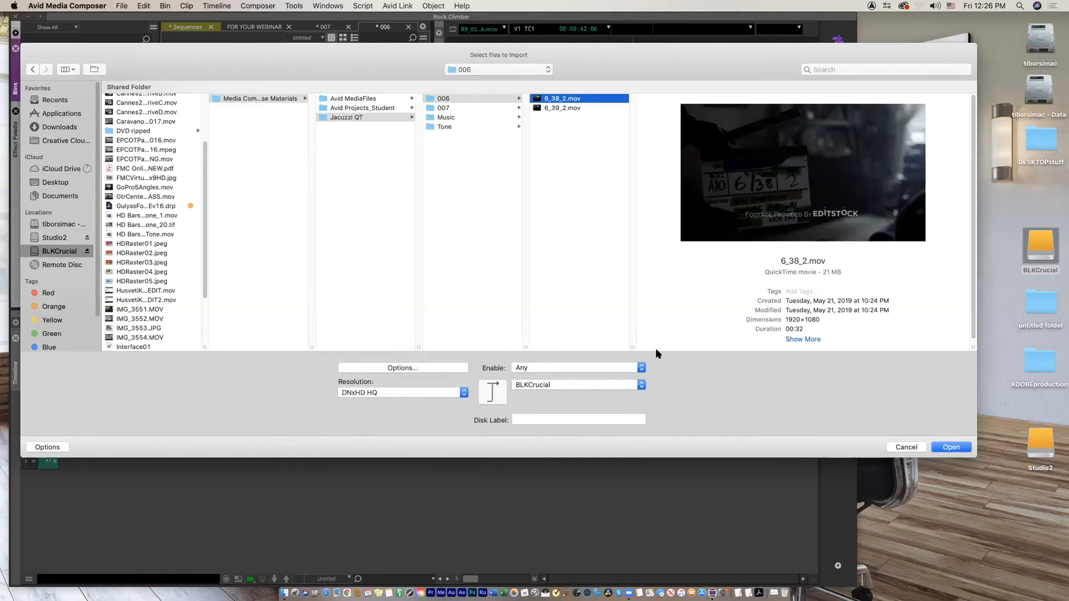
{"action": "left_click", "coordinate": [639, 385]}
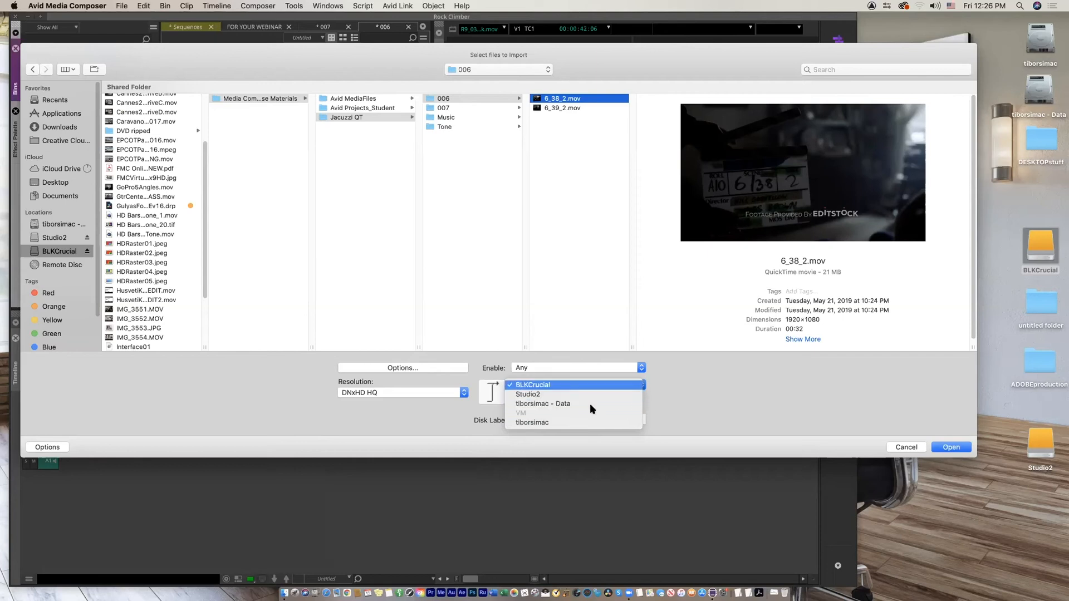
{"action": "left_click", "coordinate": [699, 386]}
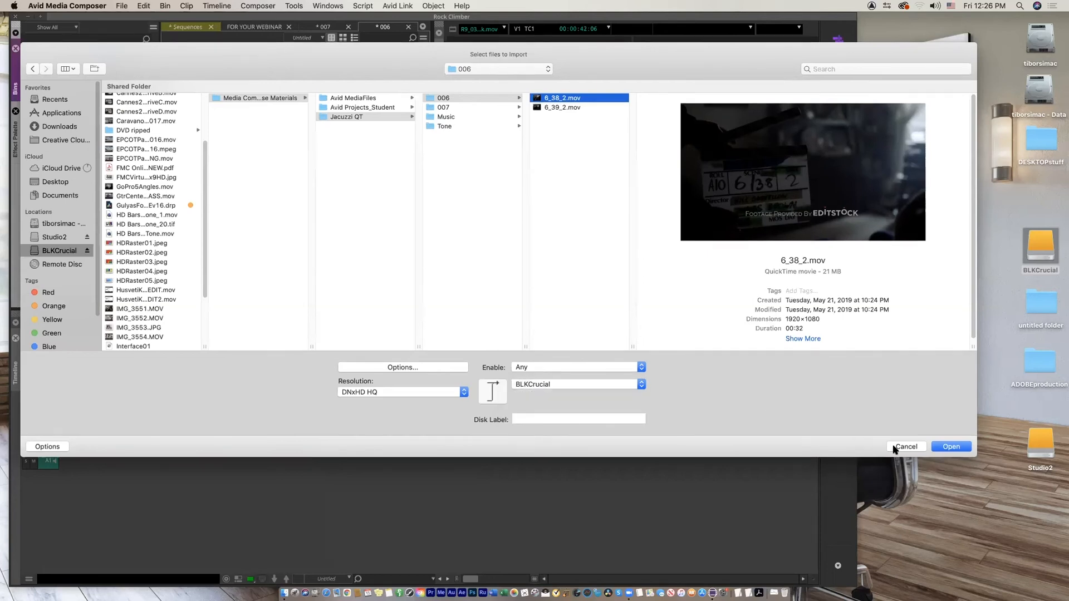
{"action": "left_click", "coordinate": [949, 447]}
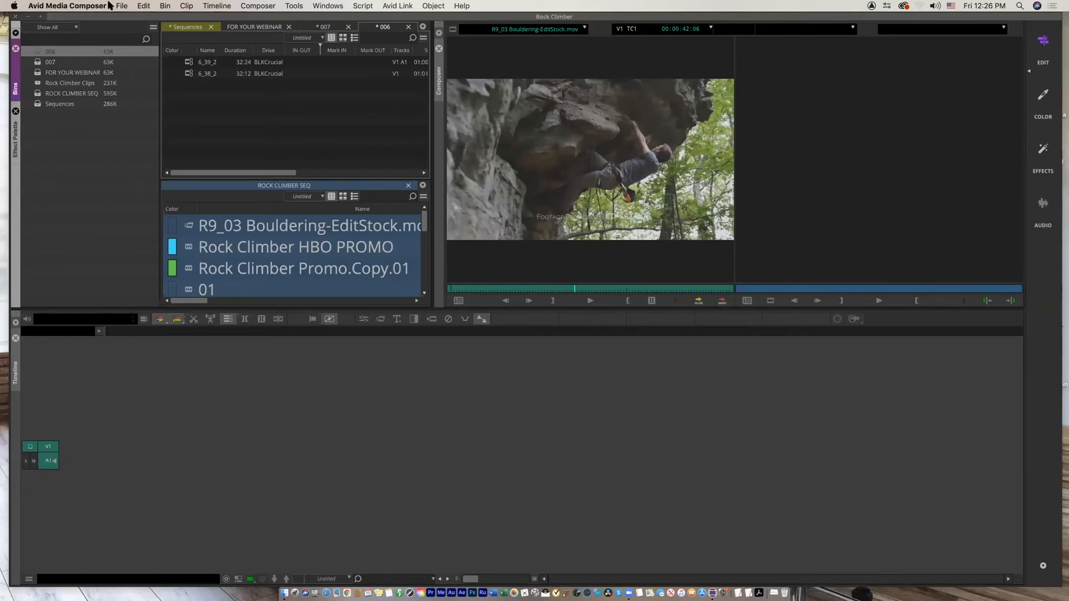
{"action": "left_click", "coordinate": [107, 7]}
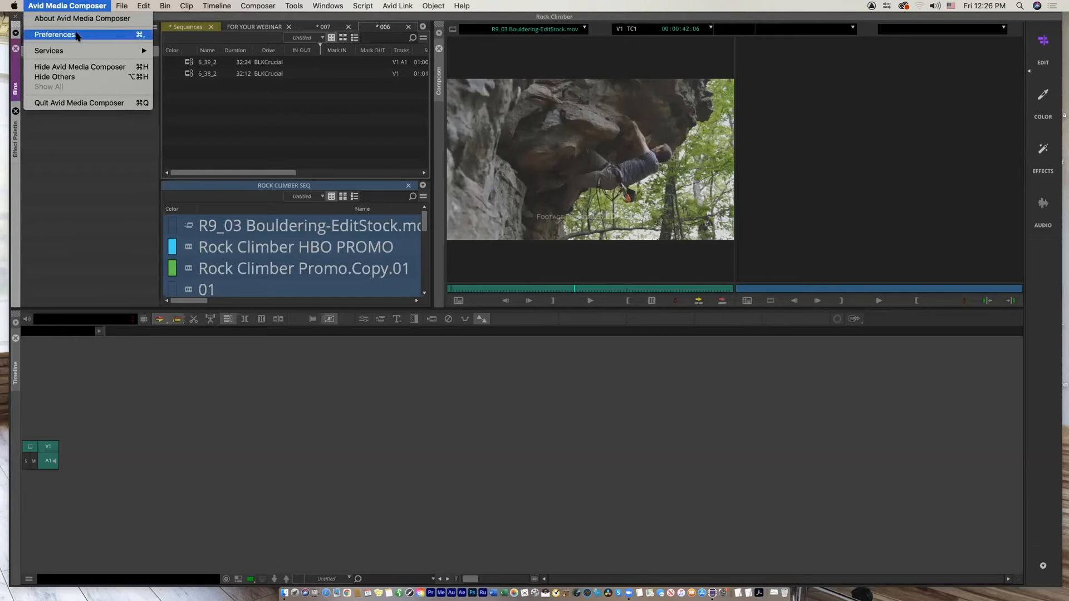
{"action": "mouse_move", "coordinate": [121, 7]}
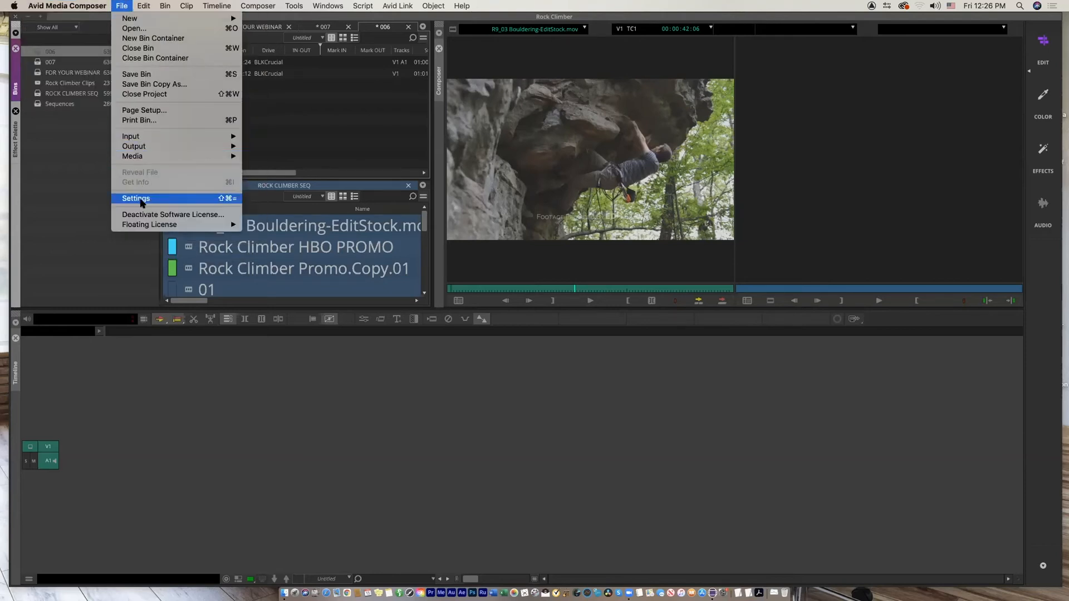
{"action": "left_click", "coordinate": [139, 199]}
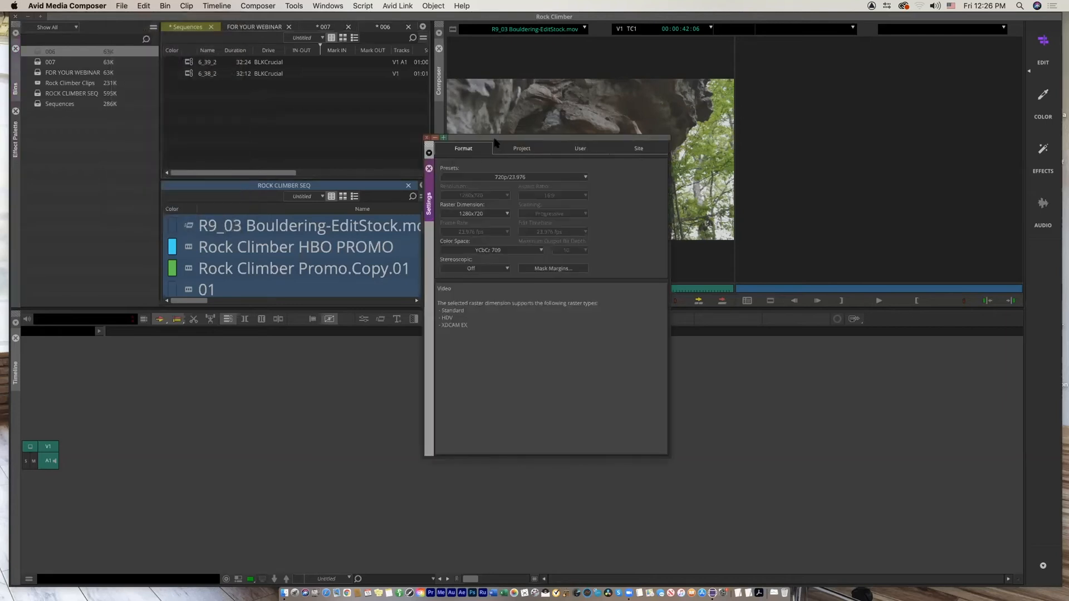
{"action": "left_click_drag", "start_coordinate": [496, 143], "coordinate": [465, 144]}
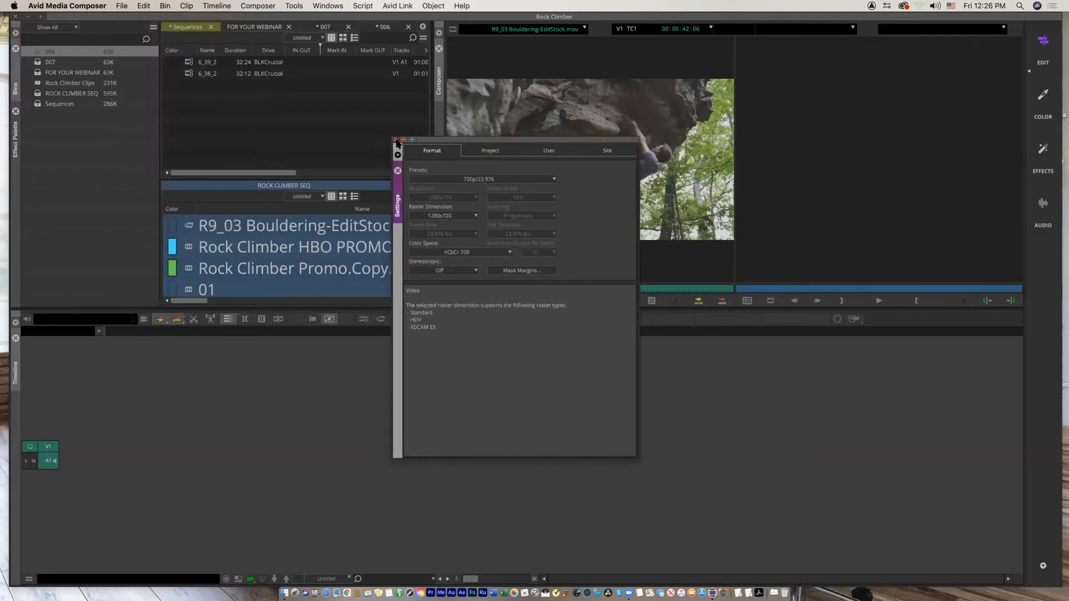
{"action": "left_click", "coordinate": [394, 140]}
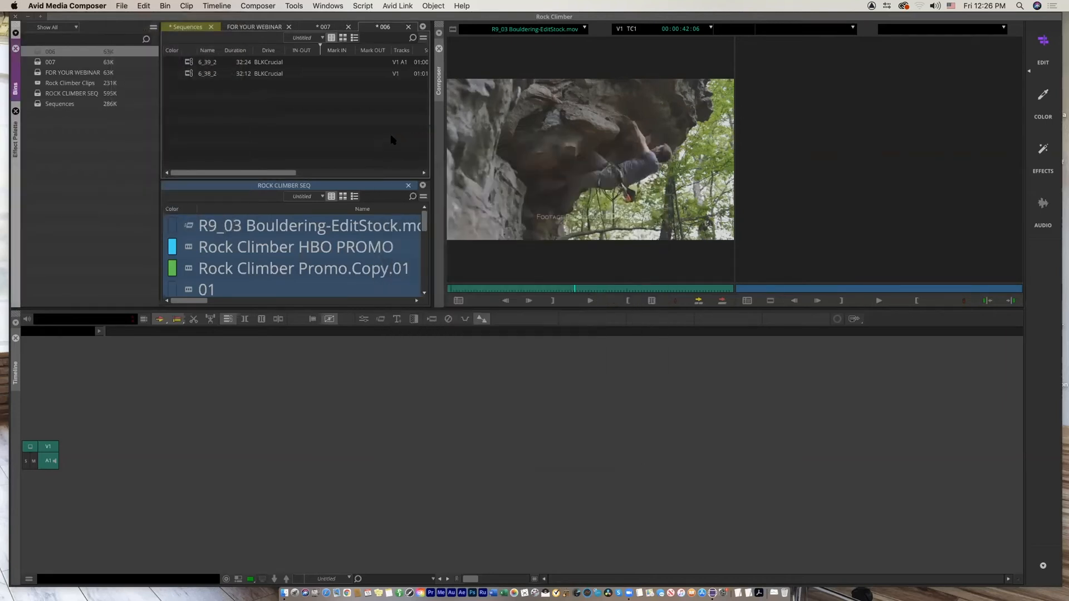
Open the settings and look through the User and Site settings, ending on the Project settings list
{"action": "left_click", "coordinate": [92, 6]}
{"action": "left_click", "coordinate": [79, 33]}
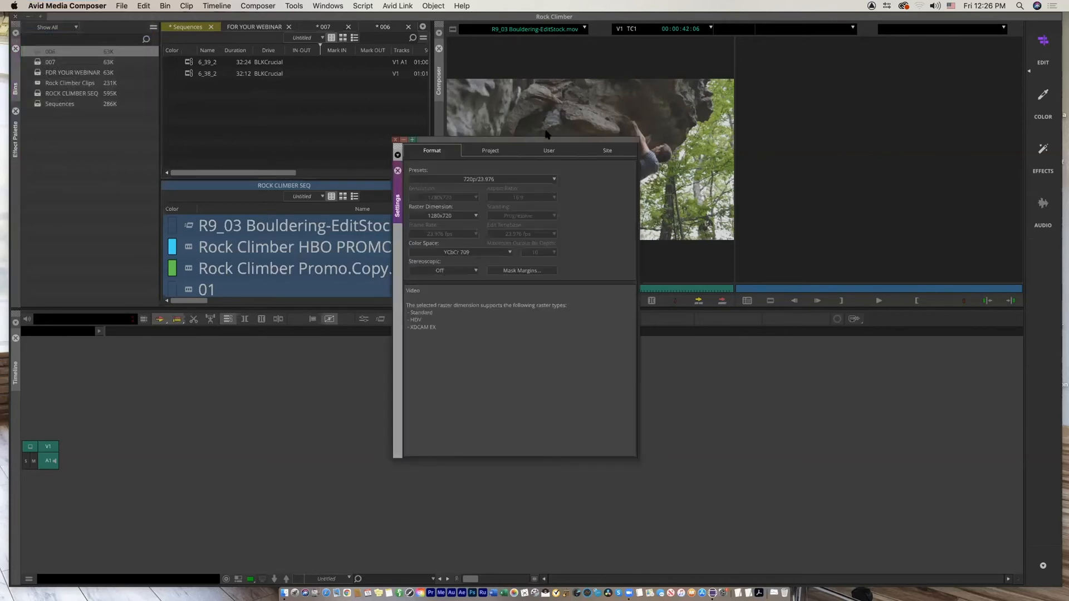
{"action": "left_click_drag", "start_coordinate": [570, 137], "coordinate": [554, 135]}
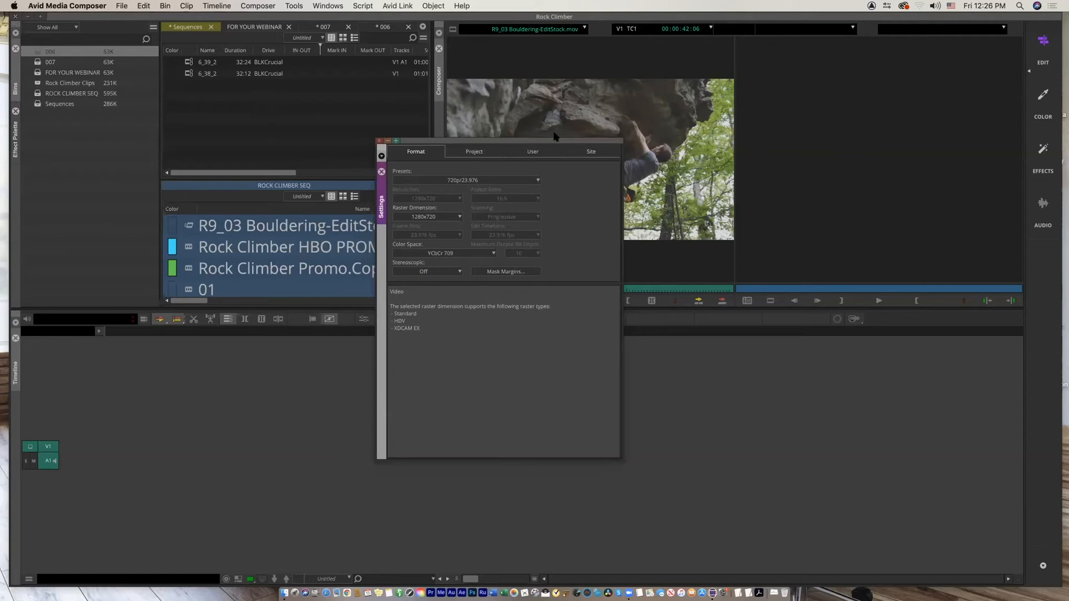
{"action": "left_click", "coordinate": [484, 154]}
{"action": "left_click", "coordinate": [536, 155]}
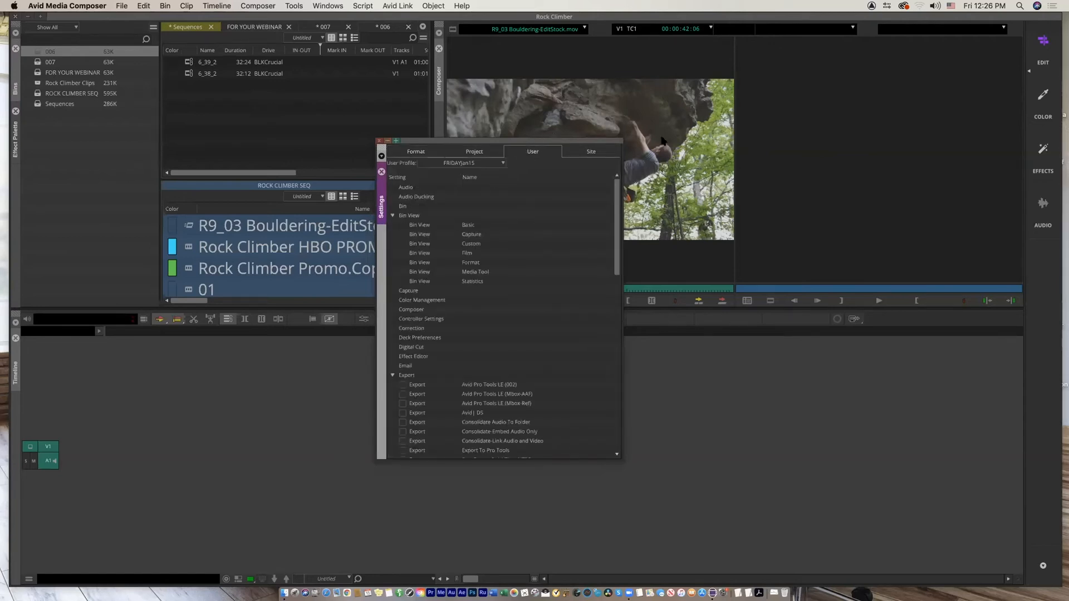
{"action": "left_click", "coordinate": [601, 152]}
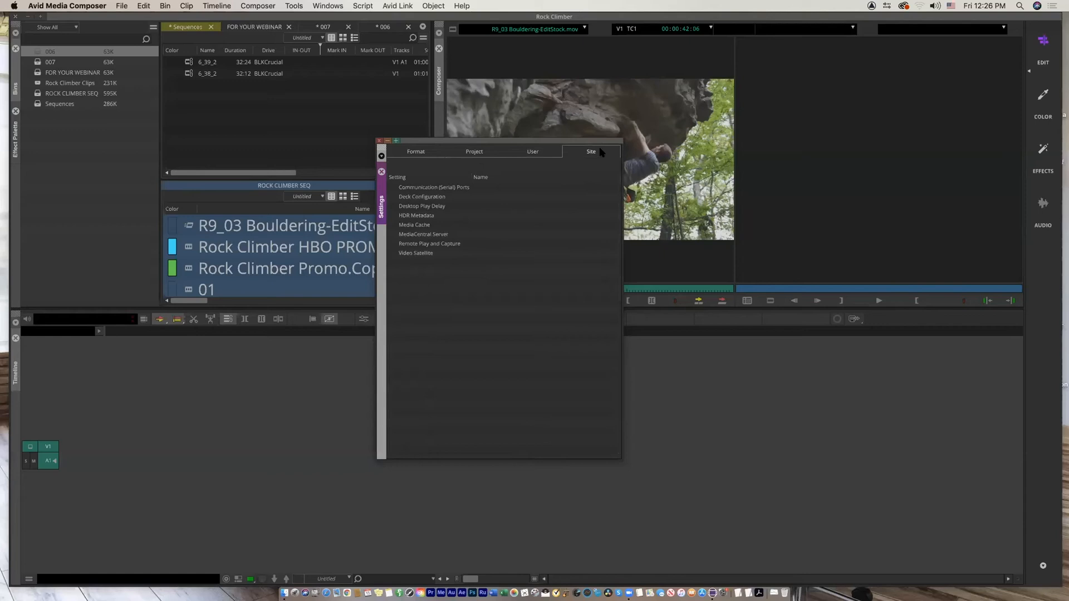
{"action": "left_click", "coordinate": [477, 155]}
{"action": "left_click_drag", "start_coordinate": [493, 142], "coordinate": [507, 122]}
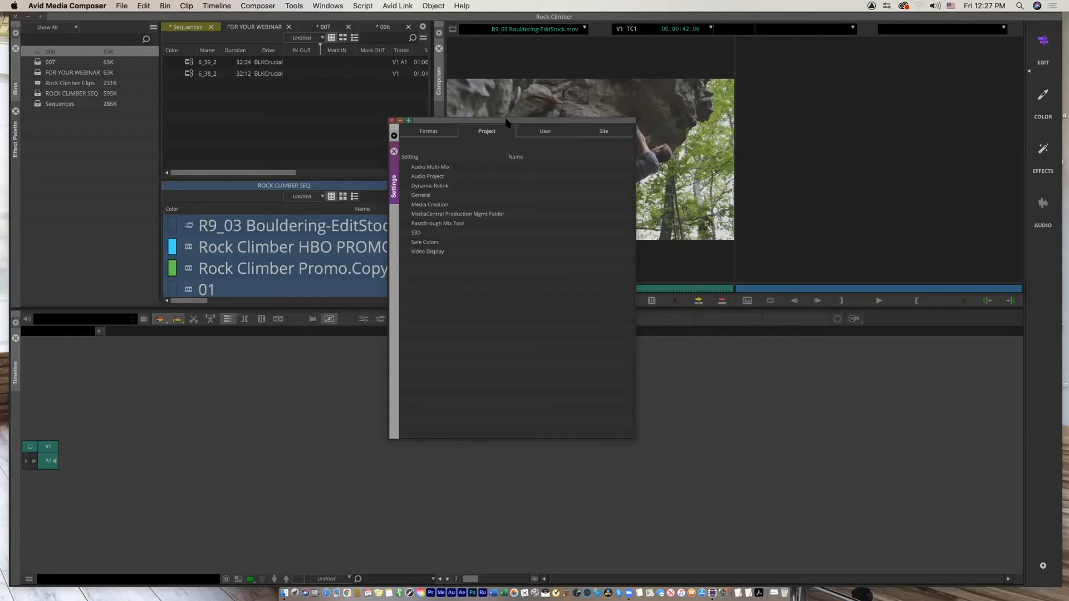
{"action": "left_click_drag", "start_coordinate": [488, 121], "coordinate": [466, 129]}
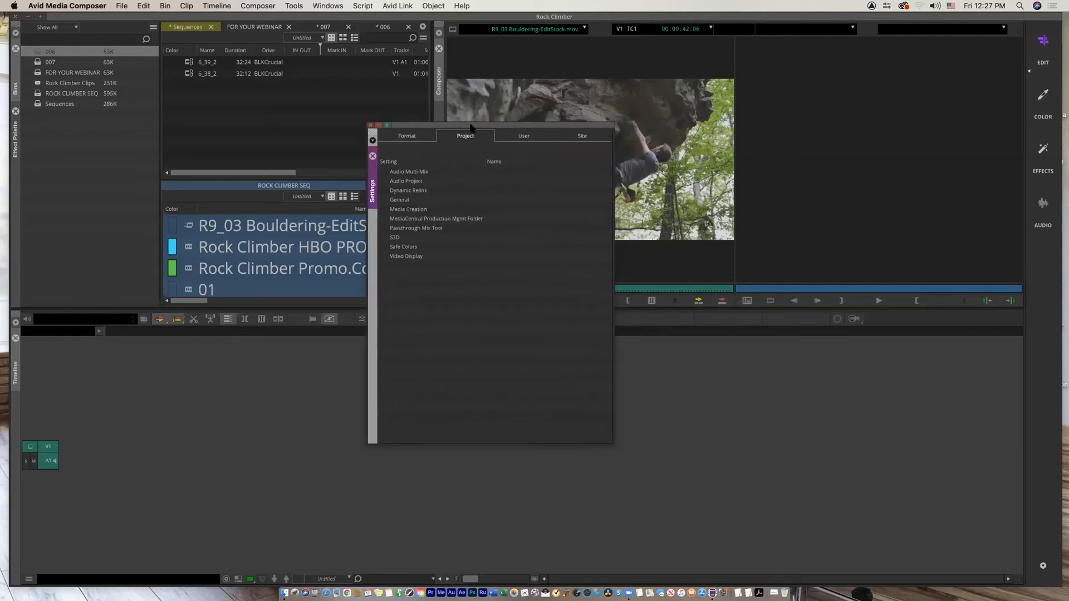
In the project's Media Creation settings, set the Import video resolution to Apple ProRes 422 (HQ) and the video drive to BLKCrucial
{"action": "left_click", "coordinate": [415, 210]}
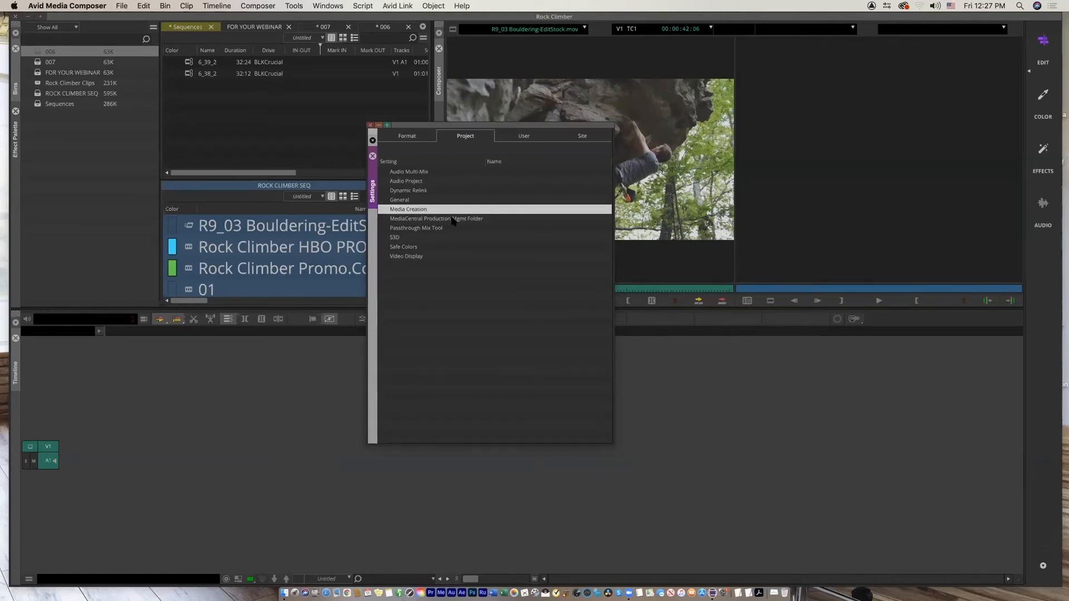
{"action": "double_click", "coordinate": [425, 210]}
{"action": "left_click_drag", "start_coordinate": [555, 181], "coordinate": [499, 212]}
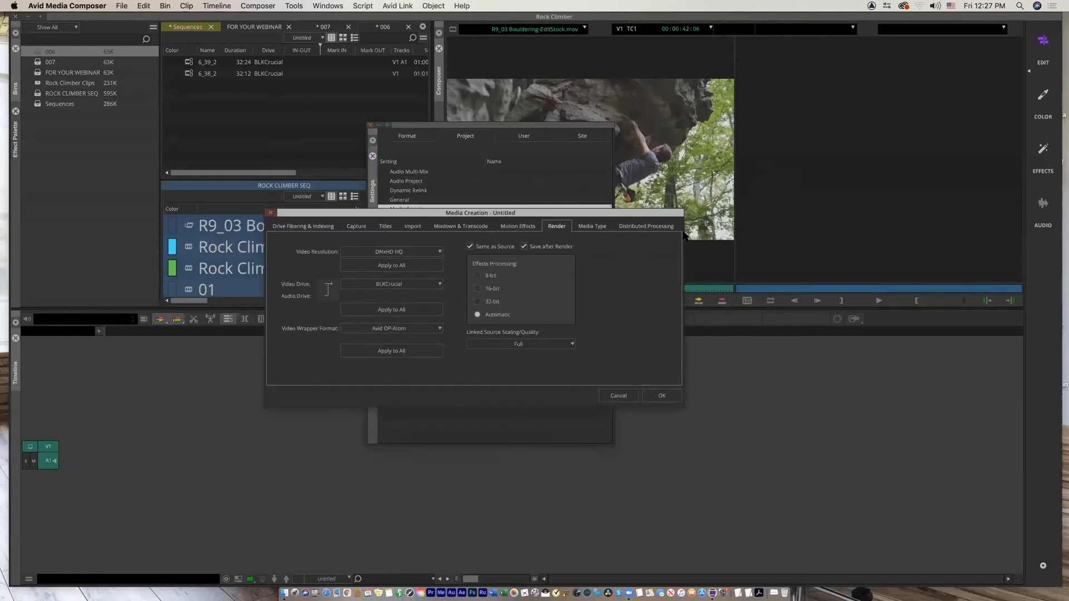
{"action": "left_click", "coordinate": [412, 228]}
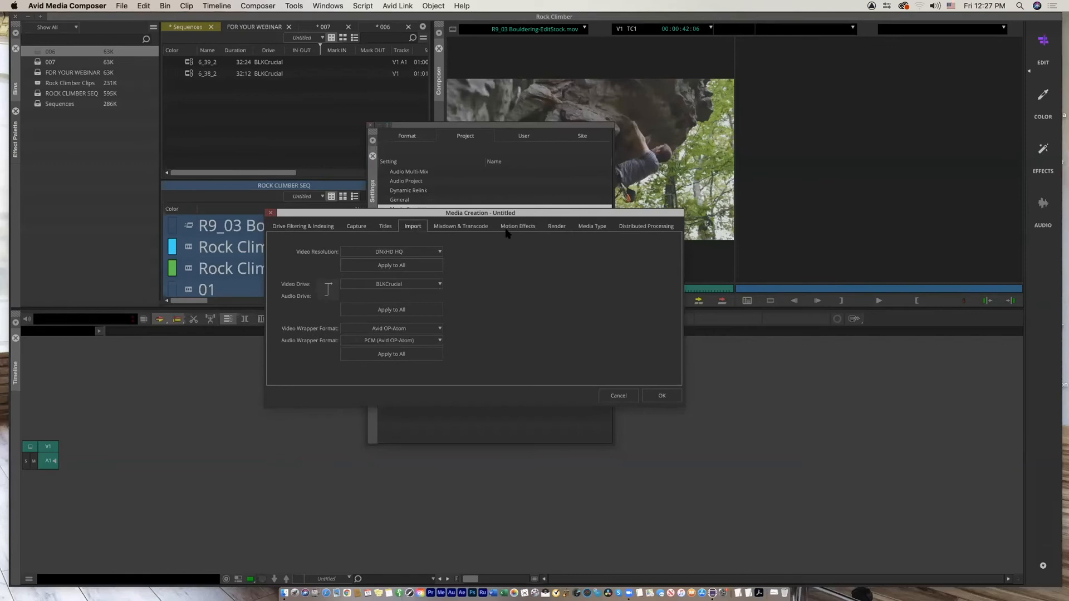
{"action": "left_click", "coordinate": [429, 253]}
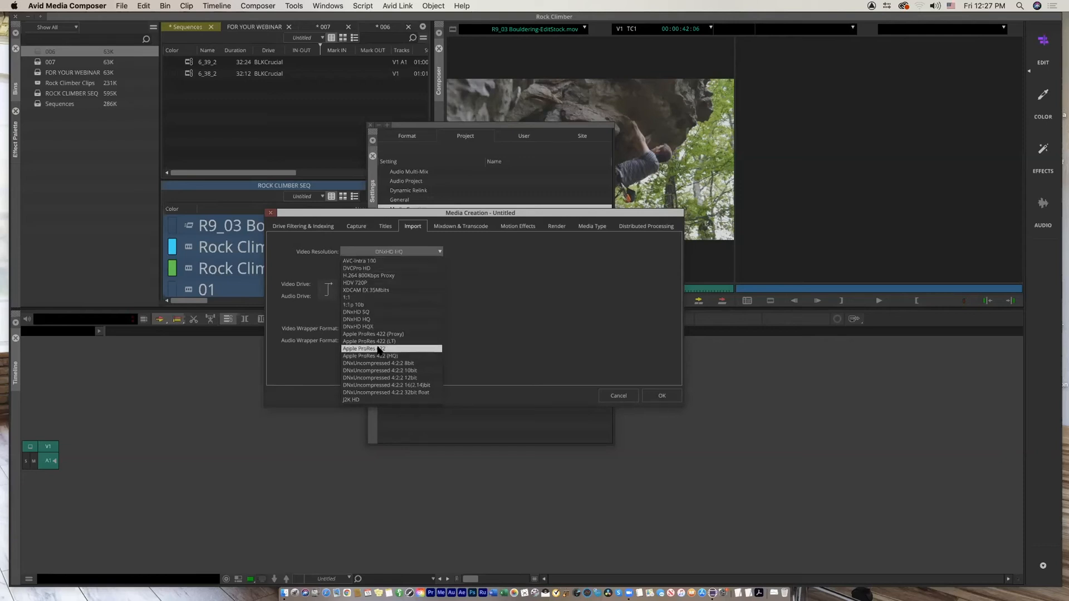
{"action": "left_click", "coordinate": [410, 356]}
{"action": "left_click", "coordinate": [415, 287]}
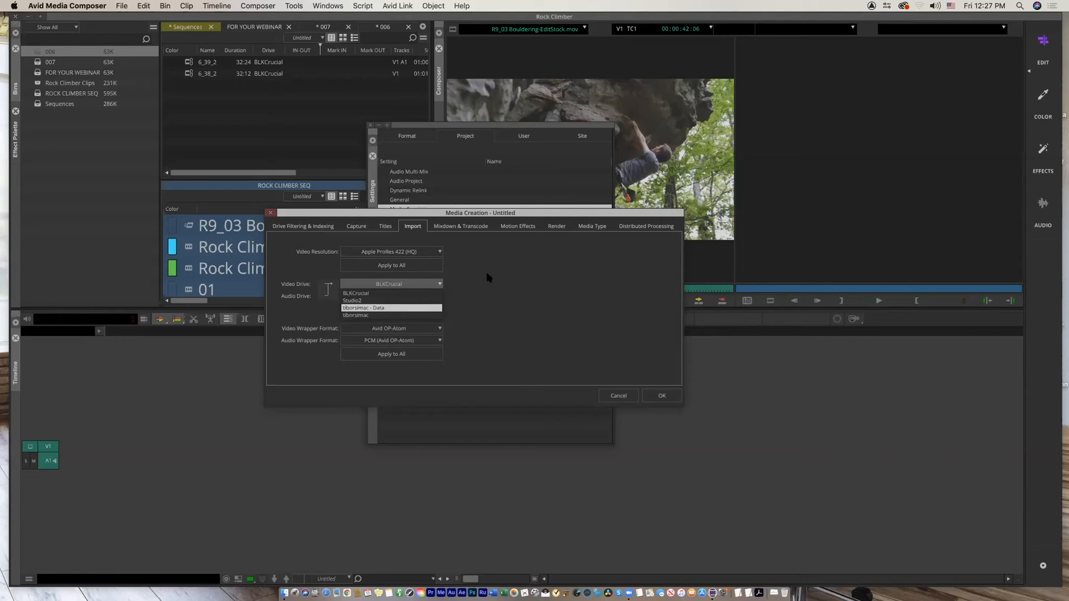
{"action": "left_click", "coordinate": [395, 293]}
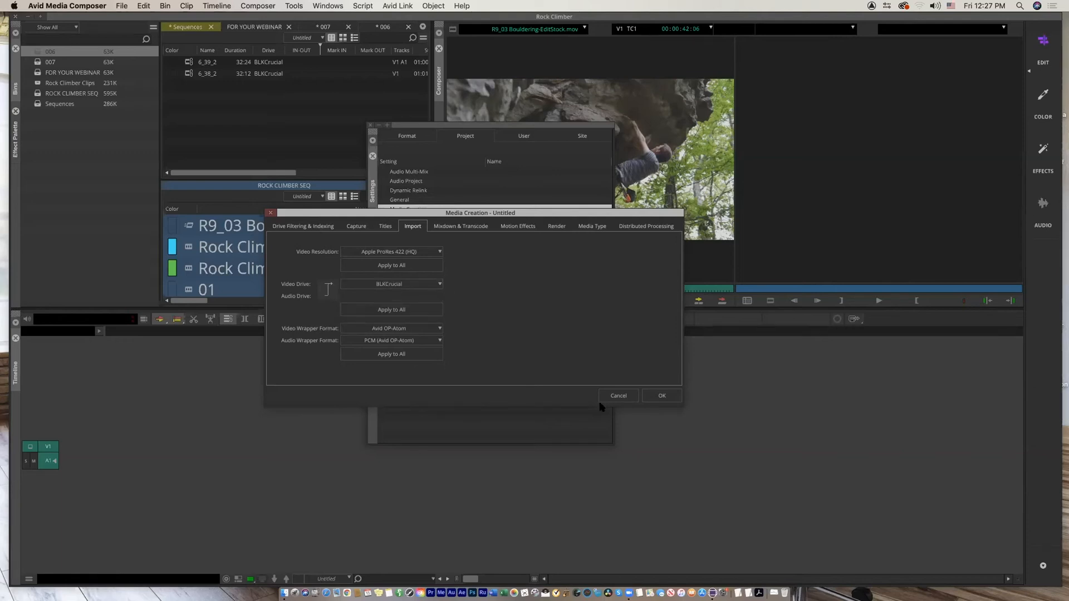
{"action": "left_click", "coordinate": [663, 396]}
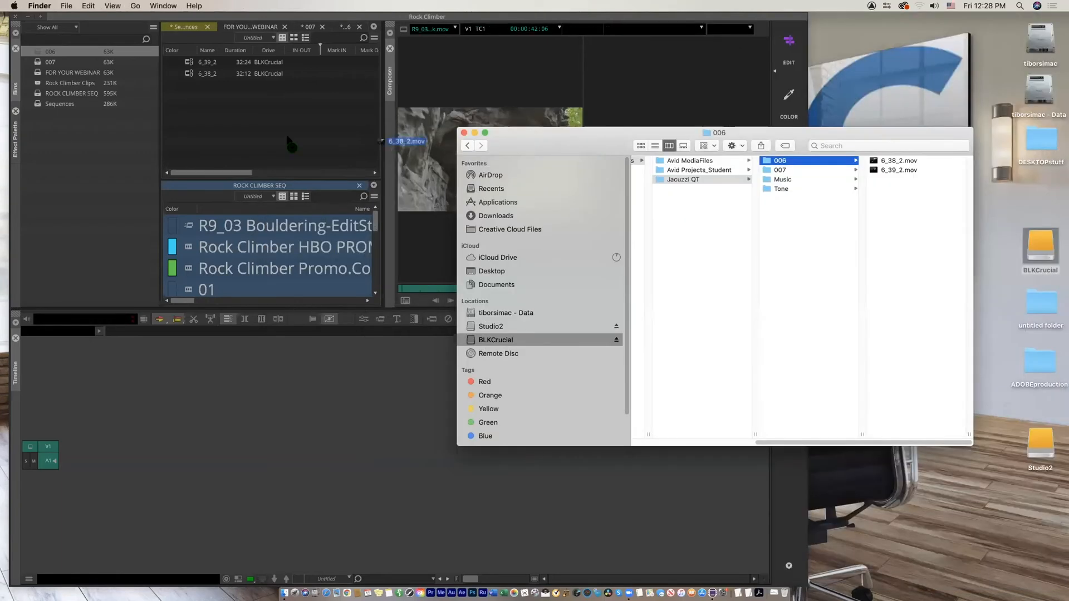
Bring 6_38_2.mov from the Finder window's 006 folder into the 006 bin and select the new clip
{"action": "left_click_drag", "start_coordinate": [286, 143], "coordinate": [213, 142]}
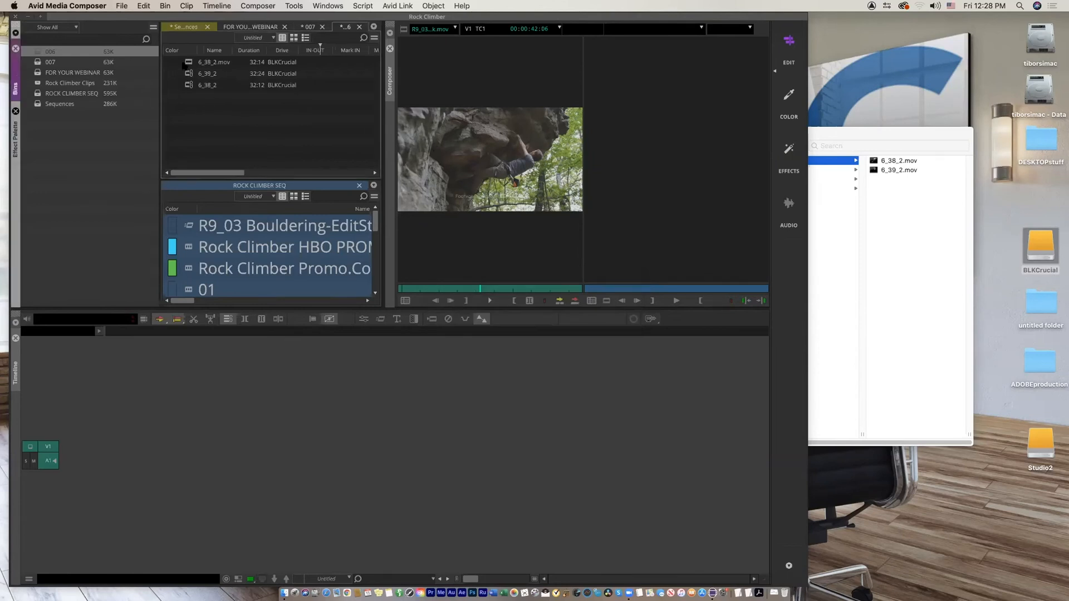
{"action": "left_click", "coordinate": [191, 86]}
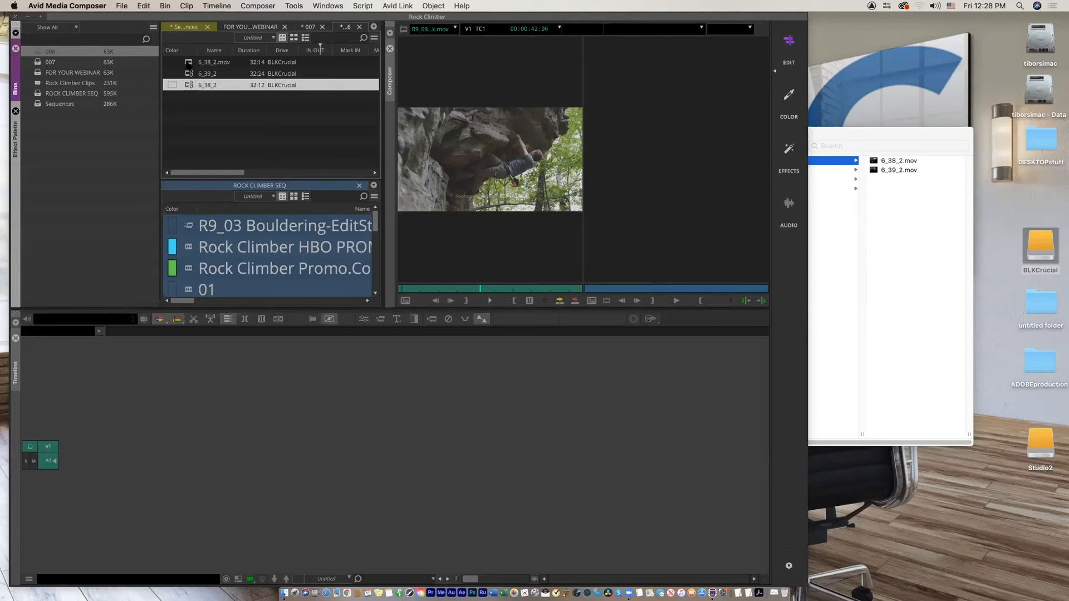
{"action": "left_click", "coordinate": [188, 65]}
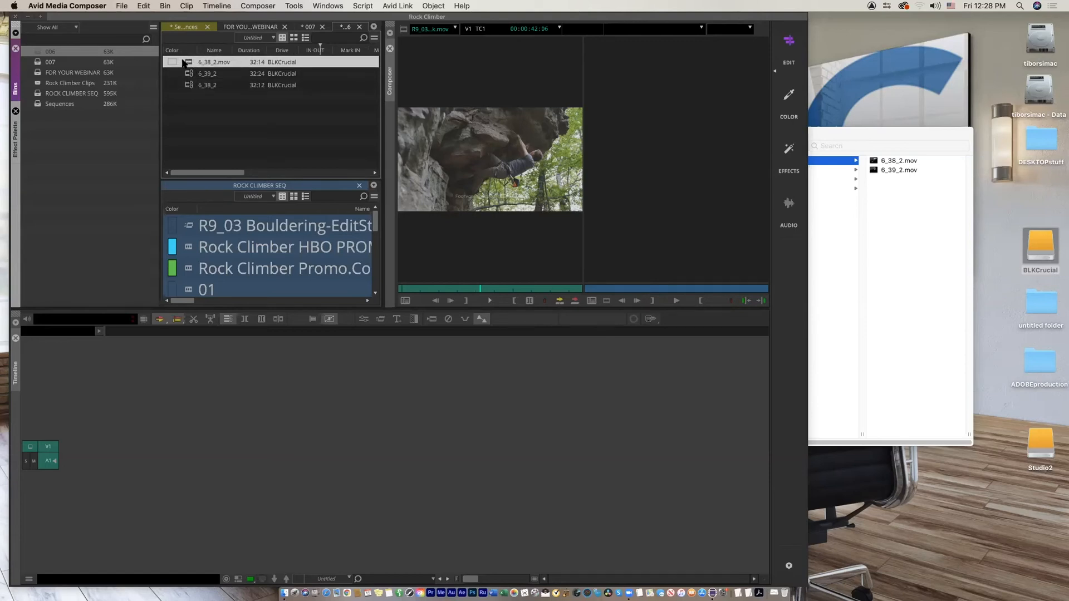
Label the 6_38_2.mov clip red and the linked 6_38_2 clip green in the 006 bin
{"action": "left_click", "coordinate": [172, 61]}
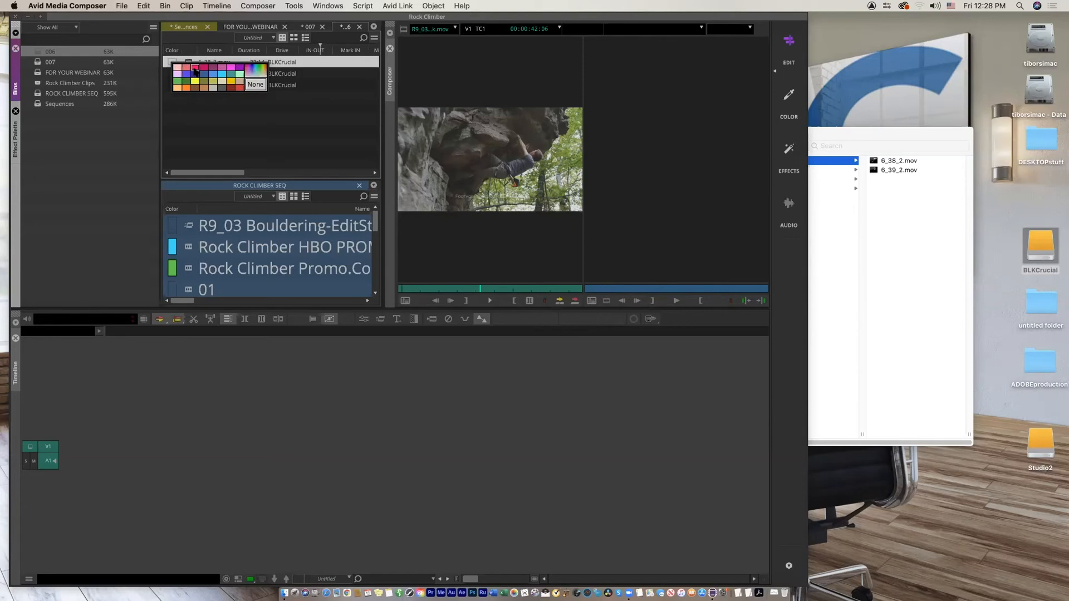
{"action": "left_click", "coordinate": [195, 69]}
{"action": "left_click", "coordinate": [173, 86]}
{"action": "left_click", "coordinate": [173, 85]}
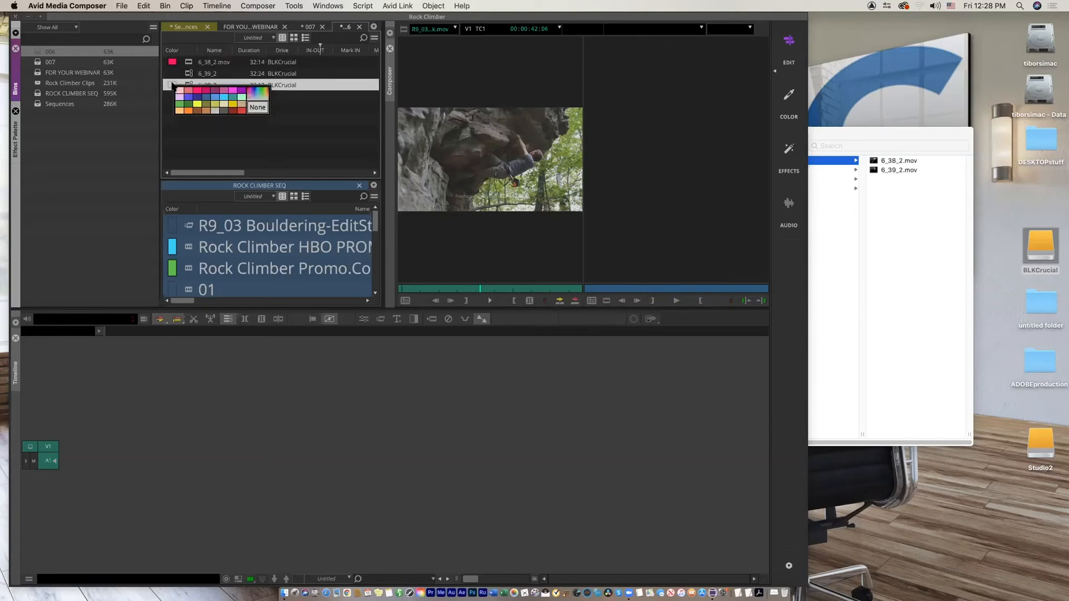
{"action": "left_click", "coordinate": [178, 106]}
{"action": "left_click", "coordinate": [255, 150]}
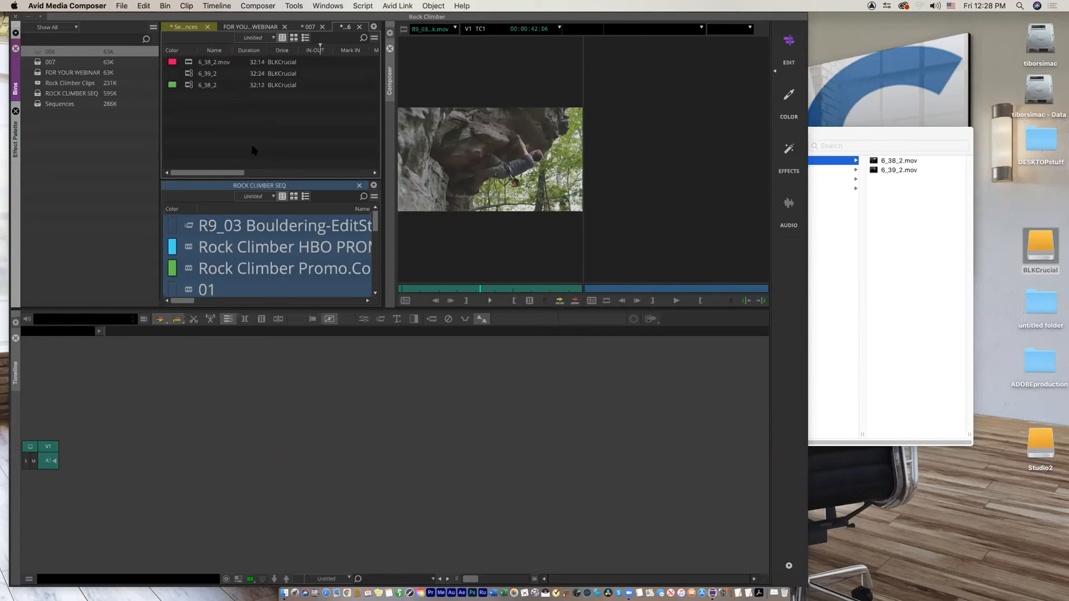
{"action": "left_click", "coordinate": [189, 86]}
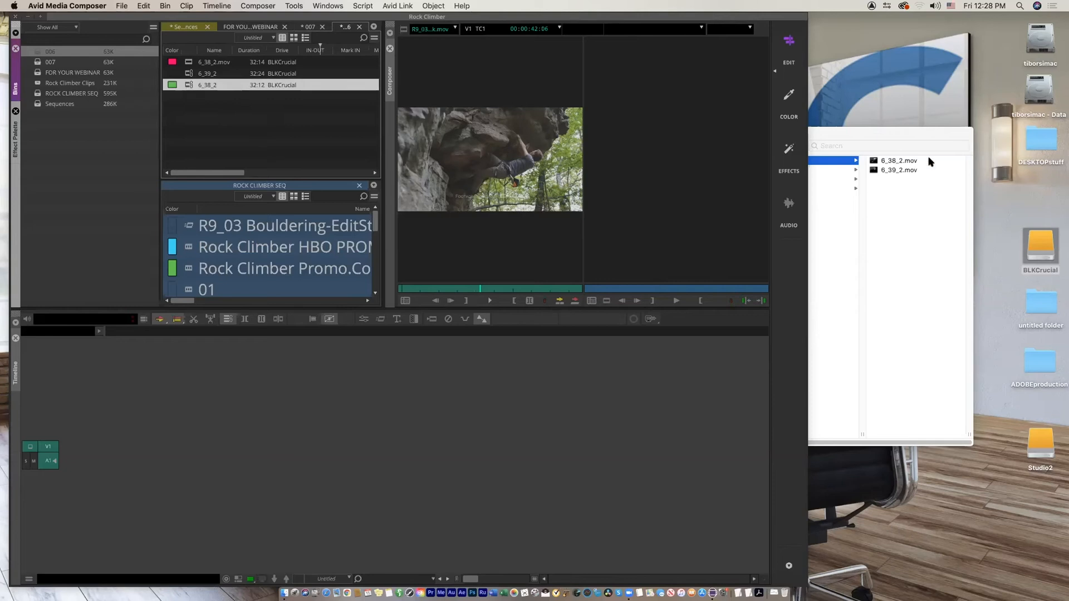
Close the Finder window and widen the Avid Media Composer window to span the screen
{"action": "left_click", "coordinate": [904, 137]}
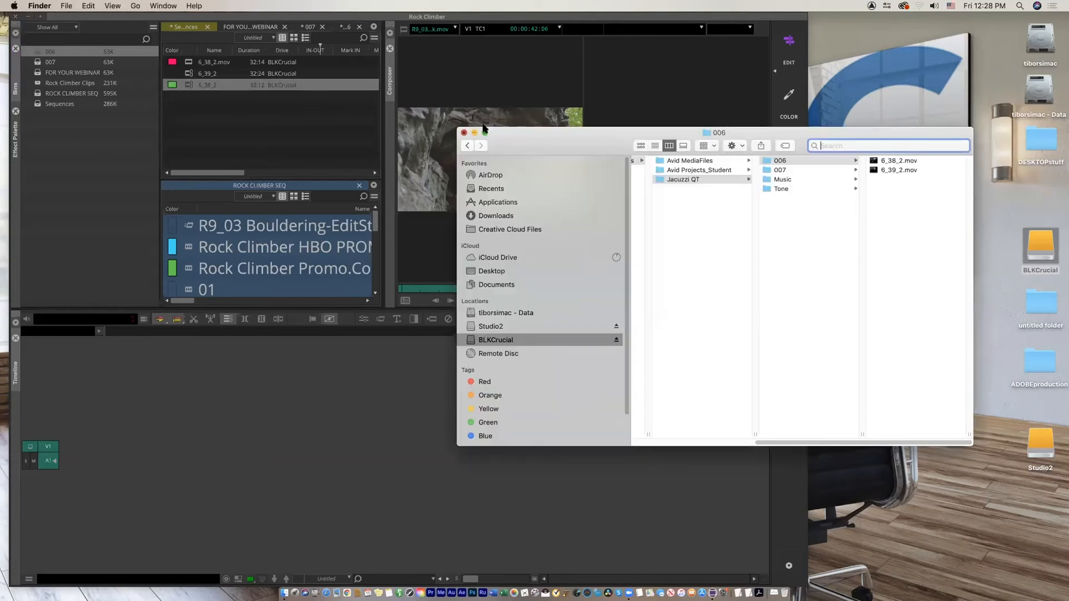
{"action": "left_click", "coordinate": [464, 132]}
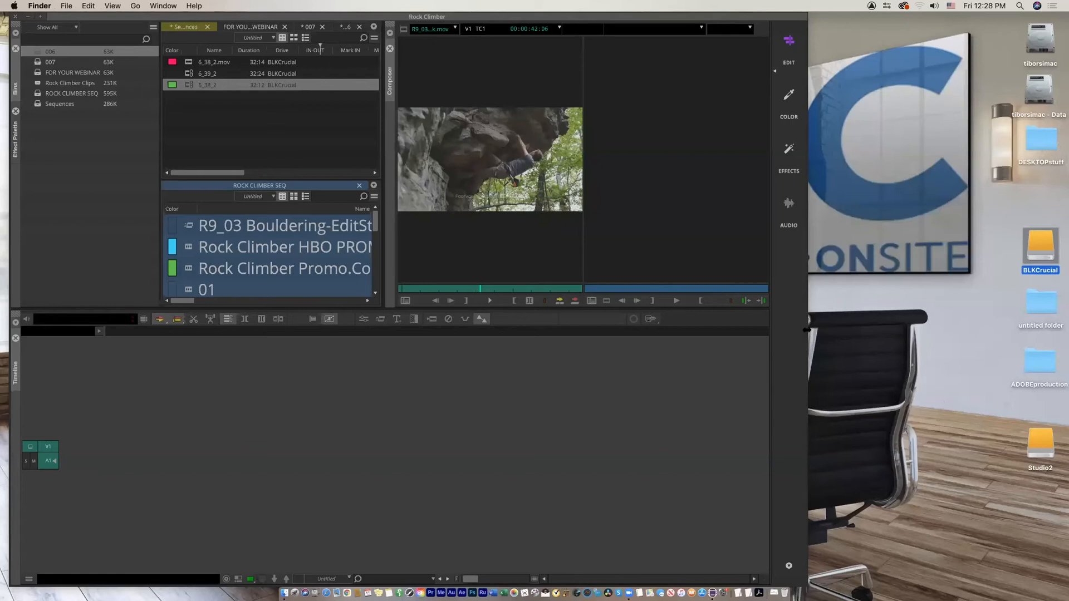
{"action": "left_click", "coordinate": [806, 331]}
{"action": "left_click_drag", "start_coordinate": [806, 331], "coordinate": [1058, 332]}
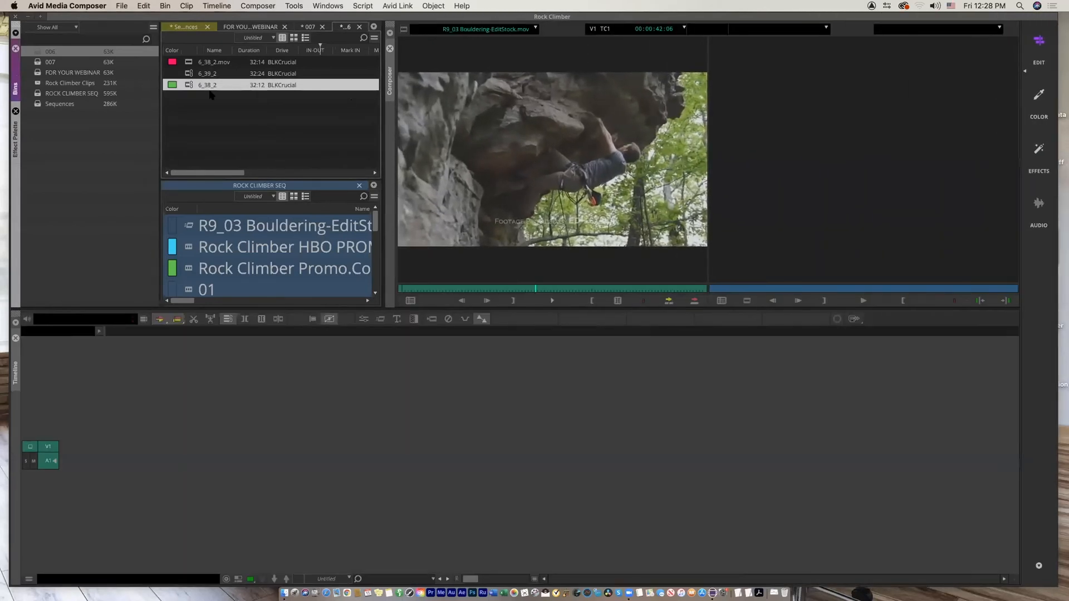
{"action": "left_click_drag", "start_coordinate": [222, 16], "coordinate": [220, 20]}
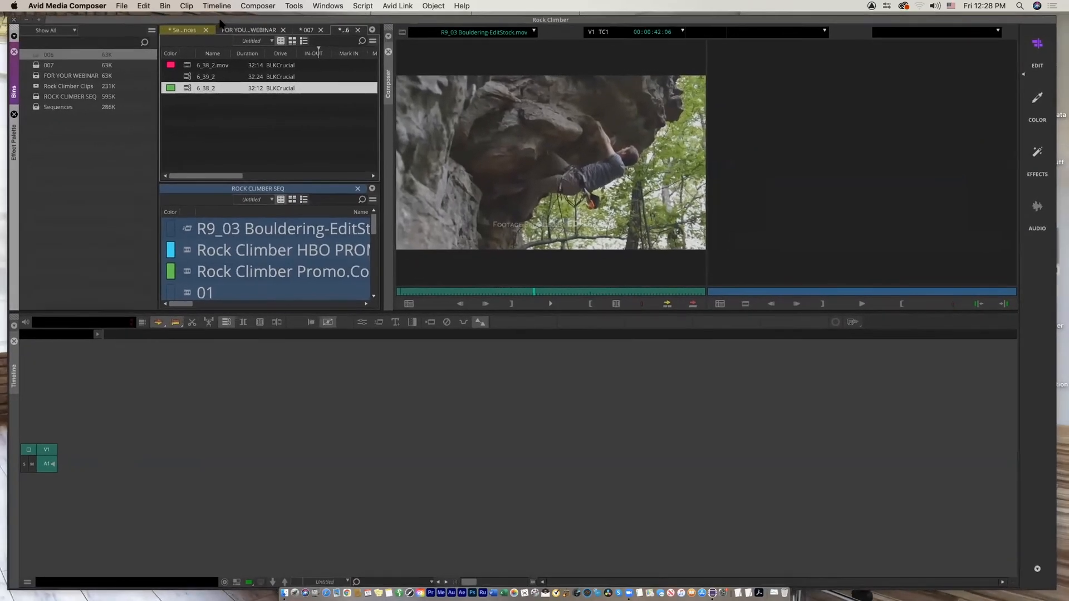
Reveal the source file of the green linked 6_38_2 clip in Finder and enlarge the window to show its full folder path
{"action": "right_click", "coordinate": [187, 88]}
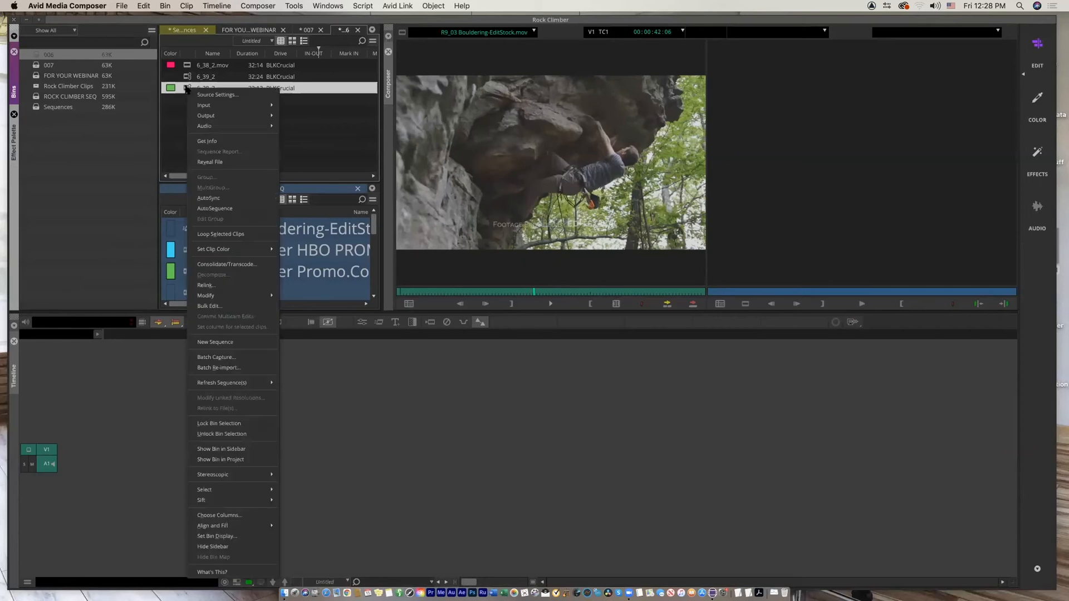
{"action": "left_click", "coordinate": [220, 161]}
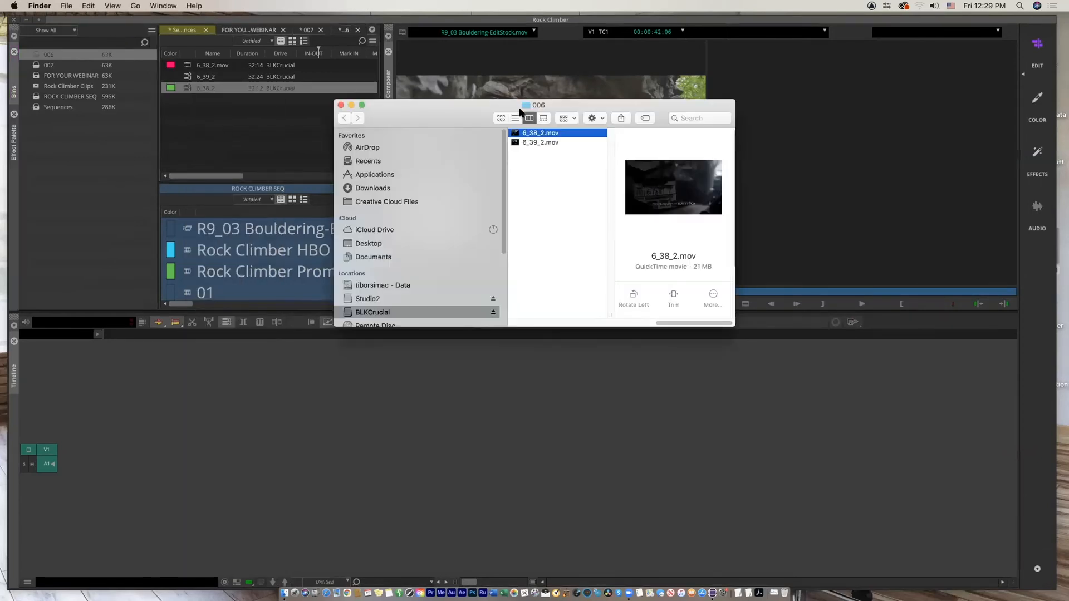
{"action": "left_click_drag", "start_coordinate": [535, 308], "coordinate": [956, 418]}
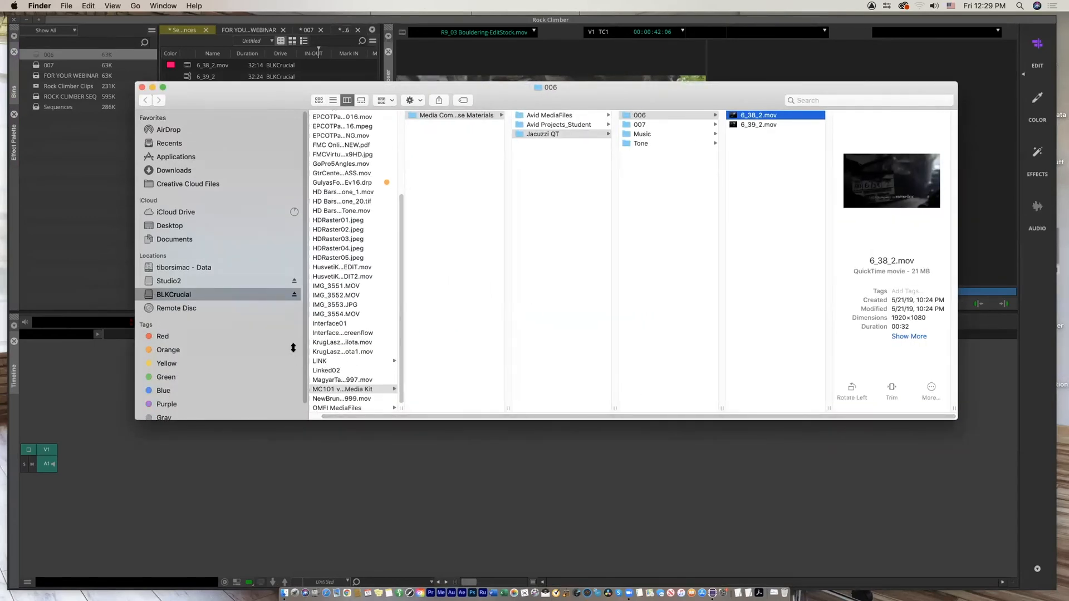
{"action": "left_click_drag", "start_coordinate": [470, 417], "coordinate": [360, 419]}
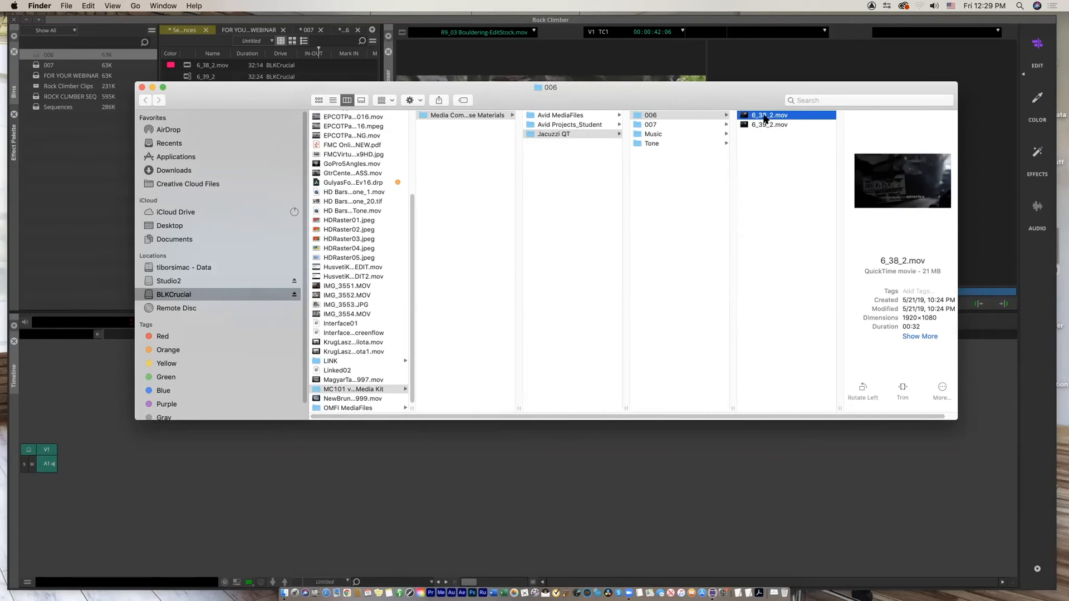
Reveal the media file of the red 6_38_2.mov clip in Finder and enlarge the window to show its folder path
{"action": "left_click_drag", "start_coordinate": [766, 118], "coordinate": [204, 68]}
{"action": "left_click", "coordinate": [189, 67]}
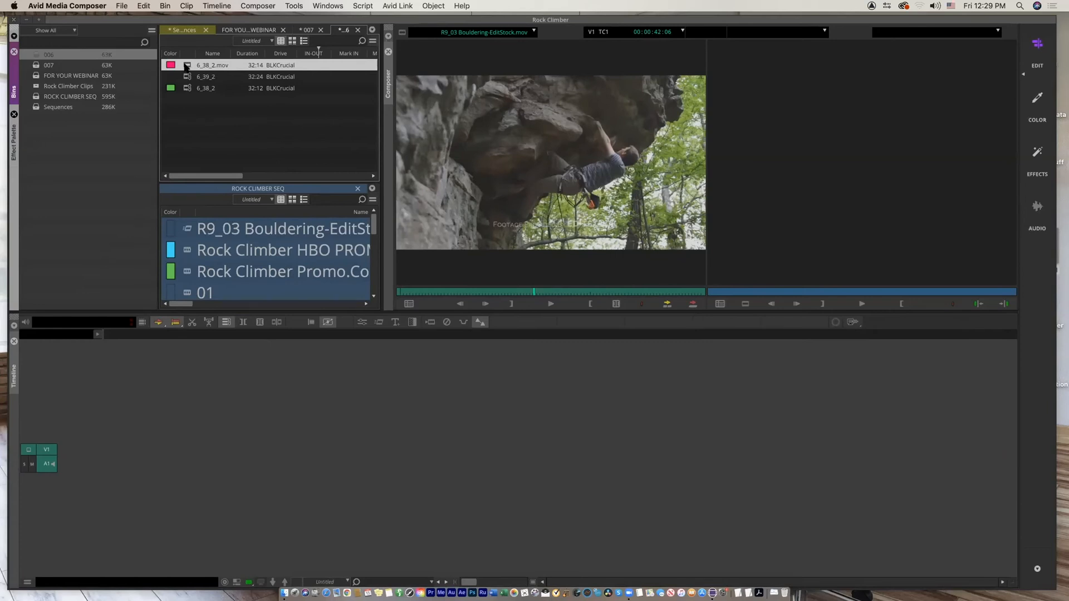
{"action": "right_click", "coordinate": [187, 67]}
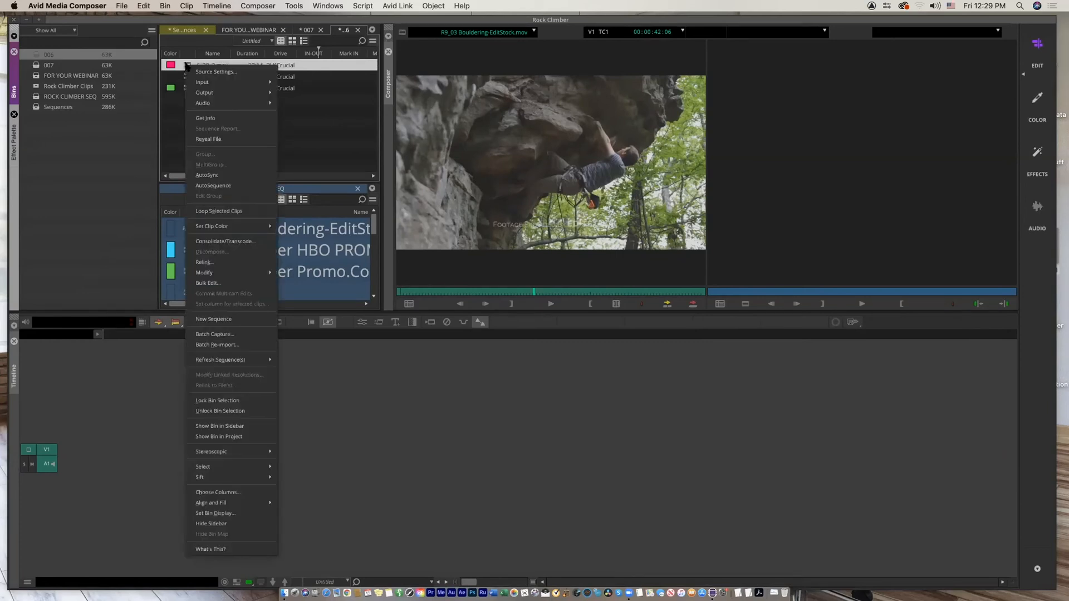
{"action": "left_click", "coordinate": [205, 138]}
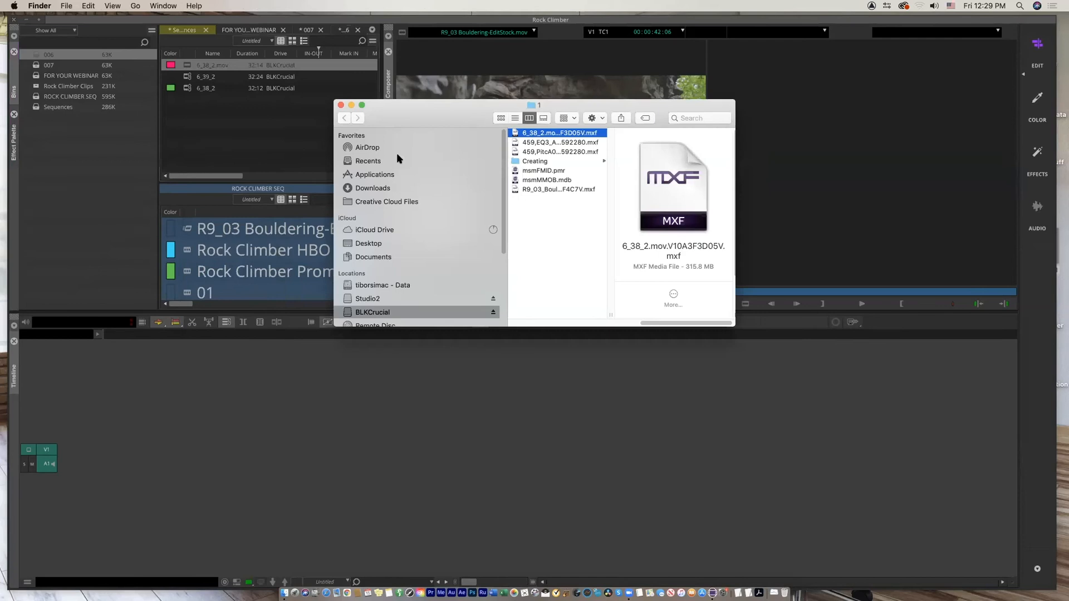
{"action": "left_click_drag", "start_coordinate": [733, 325], "coordinate": [1061, 486]}
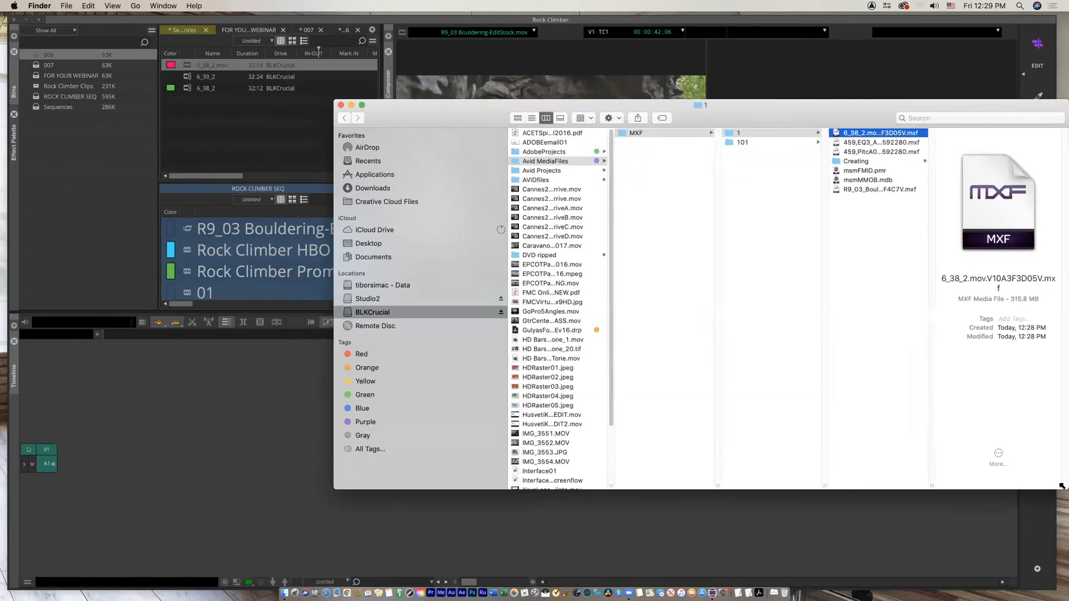
{"action": "left_click_drag", "start_coordinate": [584, 105], "coordinate": [313, 51]}
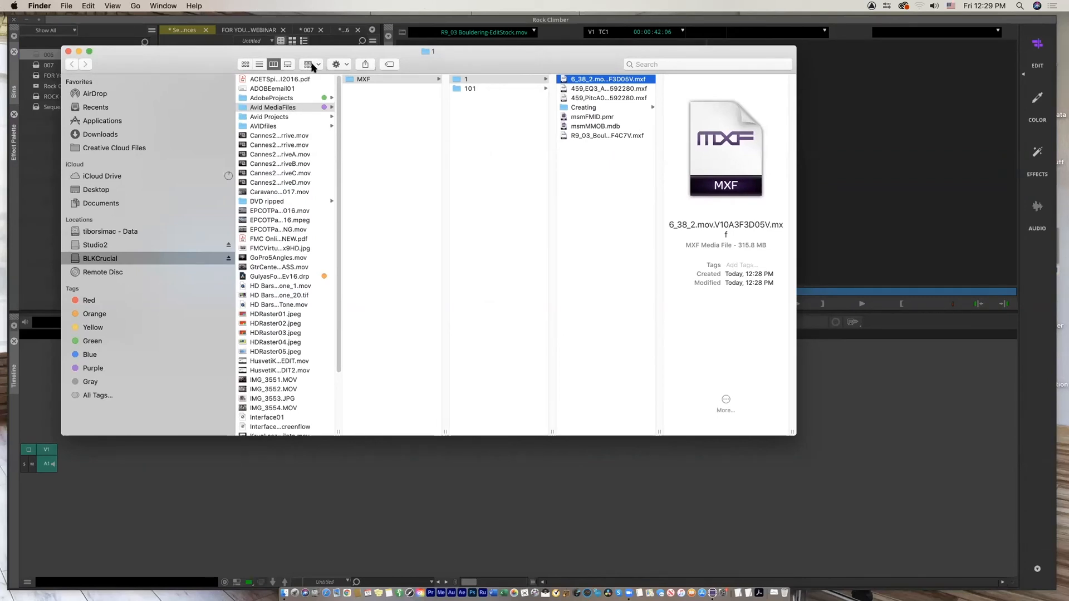
Examine the contents of the 101 and 1 folders inside Avid MediaFiles' MXF folder and close the Finder window
{"action": "left_click", "coordinate": [460, 88]}
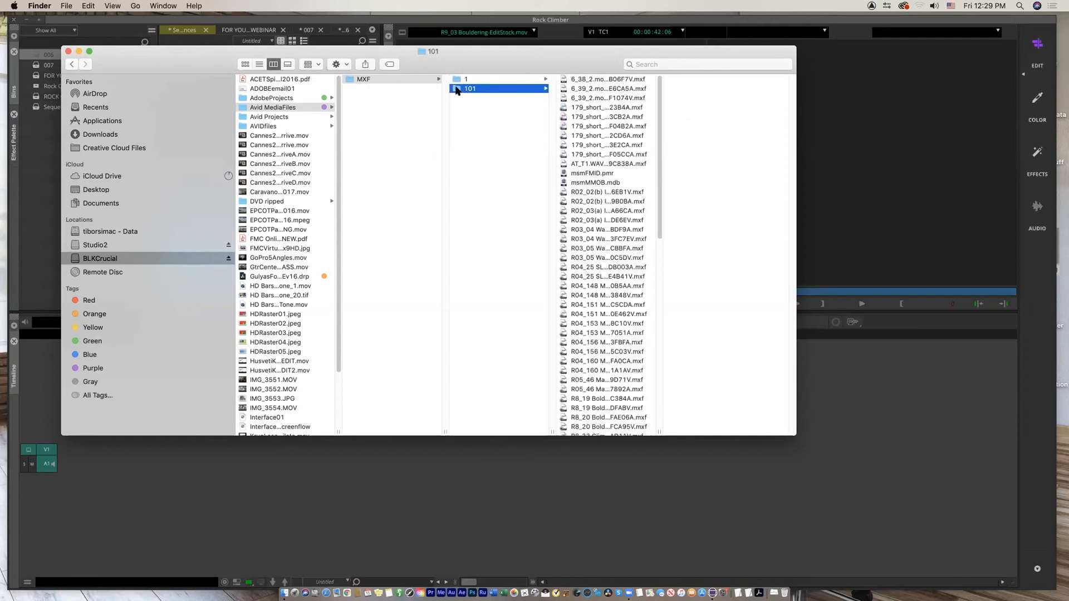
{"action": "scroll", "coordinate": [640, 222], "scroll_direction": "down", "scroll_amount": 10}
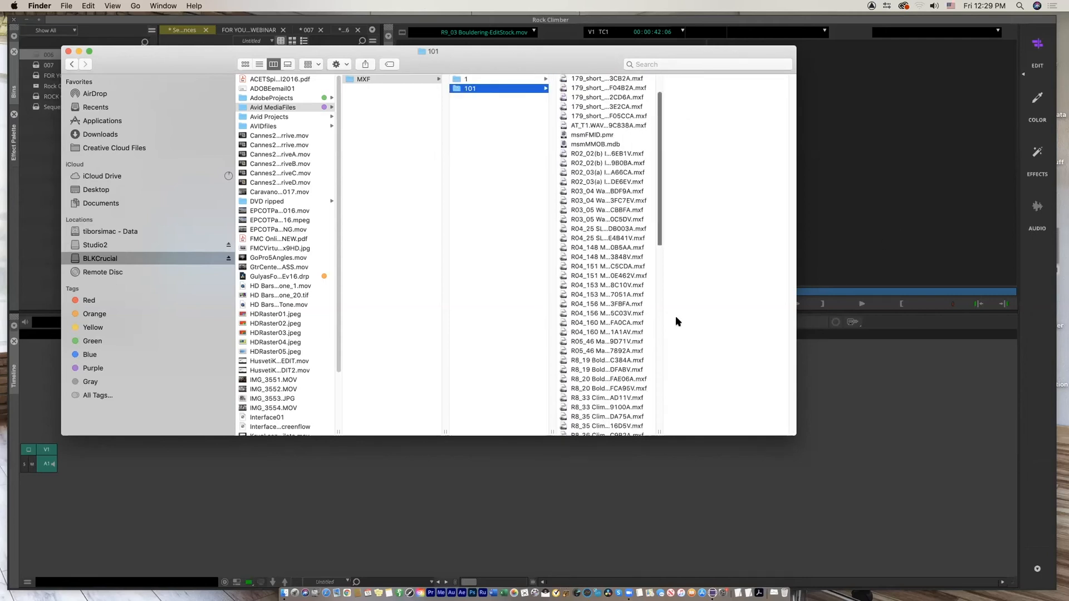
{"action": "scroll", "coordinate": [612, 139], "scroll_direction": "up", "scroll_amount": 10}
{"action": "left_click", "coordinate": [463, 79]}
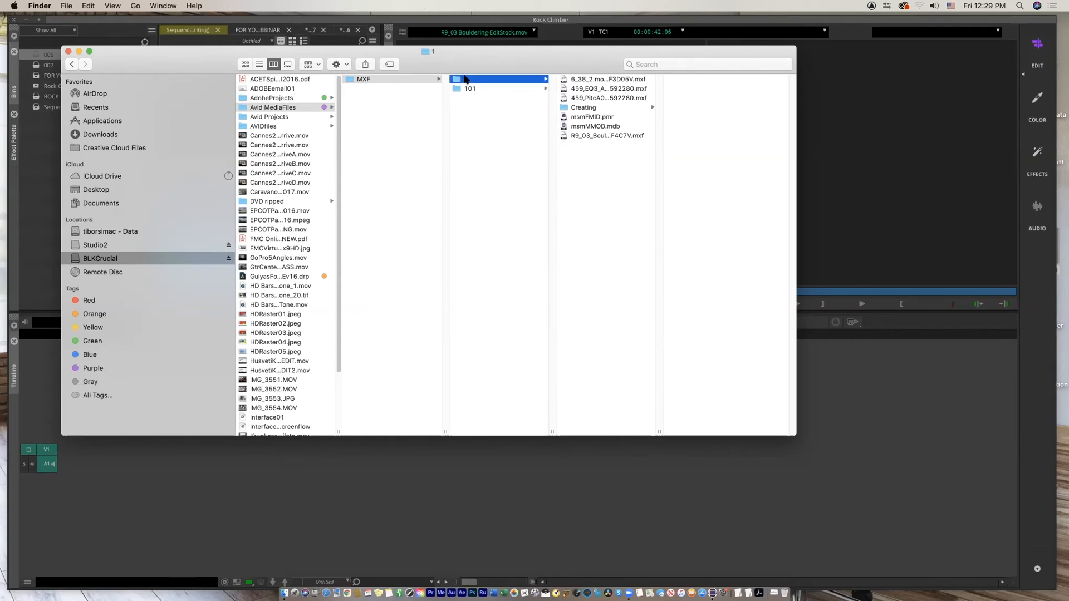
{"action": "left_click", "coordinate": [69, 51]}
Open the linked 6_38_2 and the imported 6_38_2.mov clips in separate pop-up monitors and arrange them side by side
{"action": "left_click", "coordinate": [174, 89]}
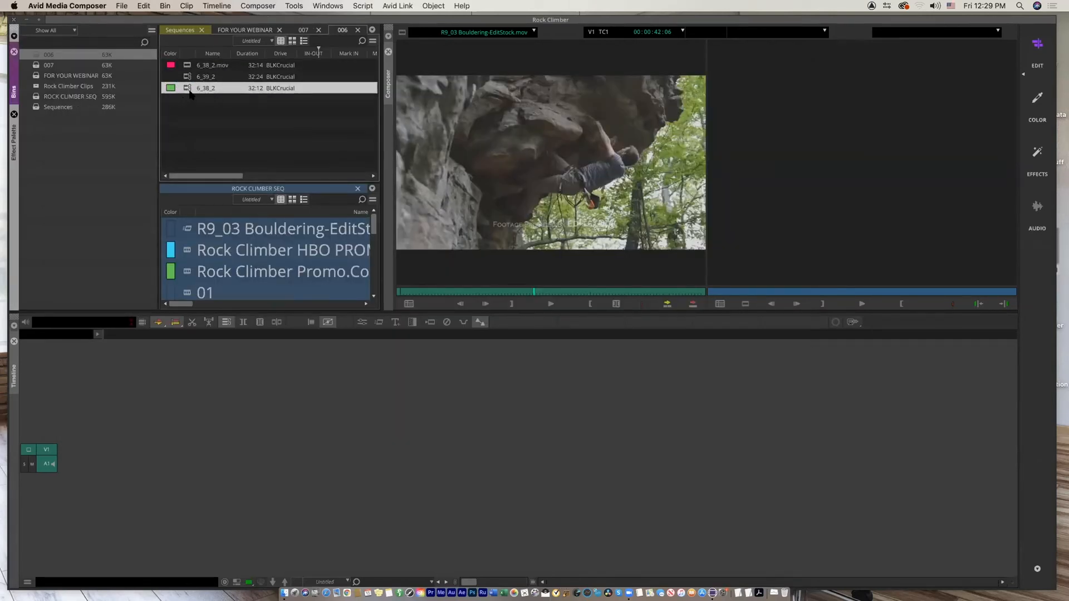
{"action": "double_click", "coordinate": [188, 89]}
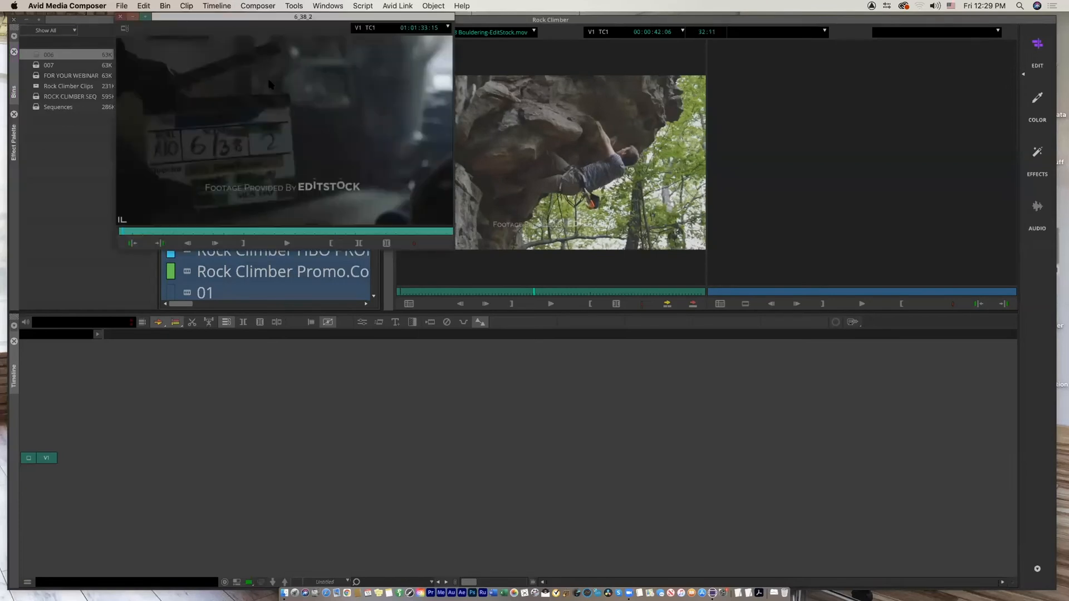
{"action": "left_click_drag", "start_coordinate": [275, 16], "coordinate": [218, 259]}
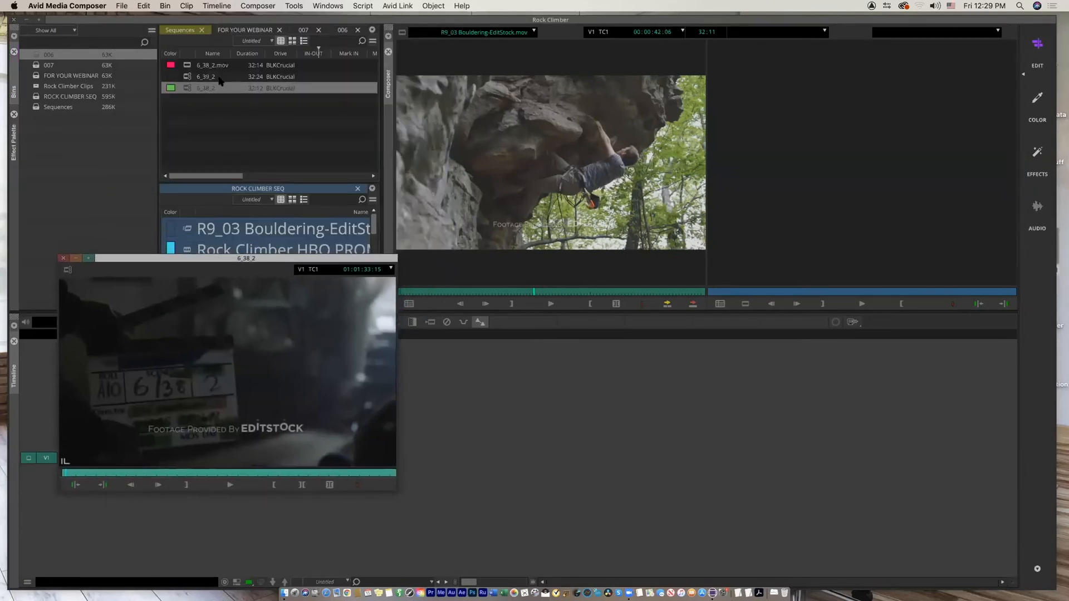
{"action": "double_click", "coordinate": [187, 65]}
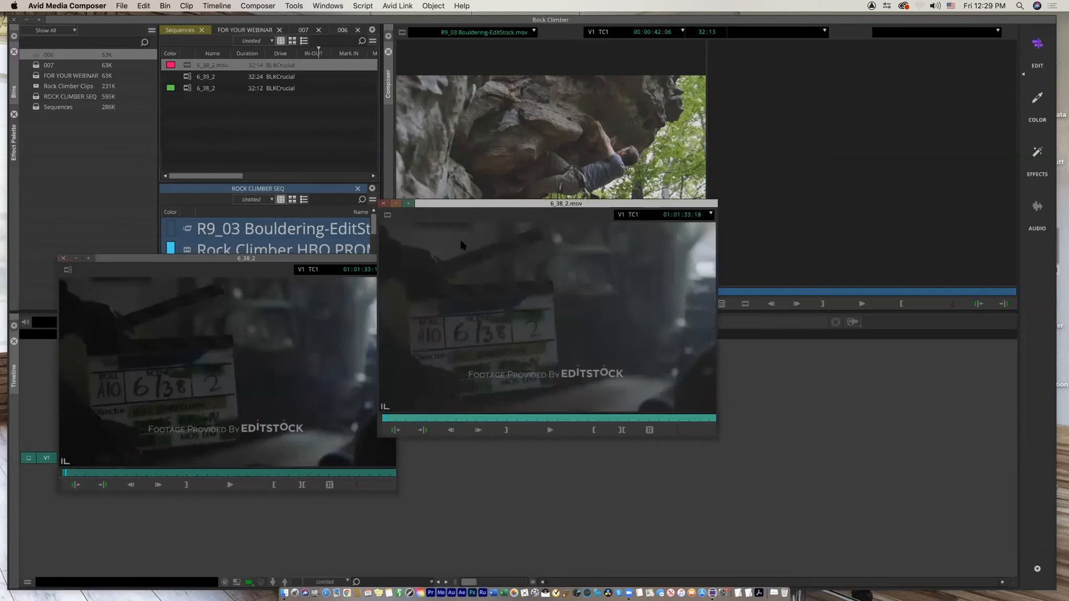
{"action": "left_click_drag", "start_coordinate": [535, 205], "coordinate": [622, 241]}
Scrub both pop-up monitors to about the middle of their clips to compare the picture
{"action": "left_click_drag", "start_coordinate": [149, 473], "coordinate": [230, 477]}
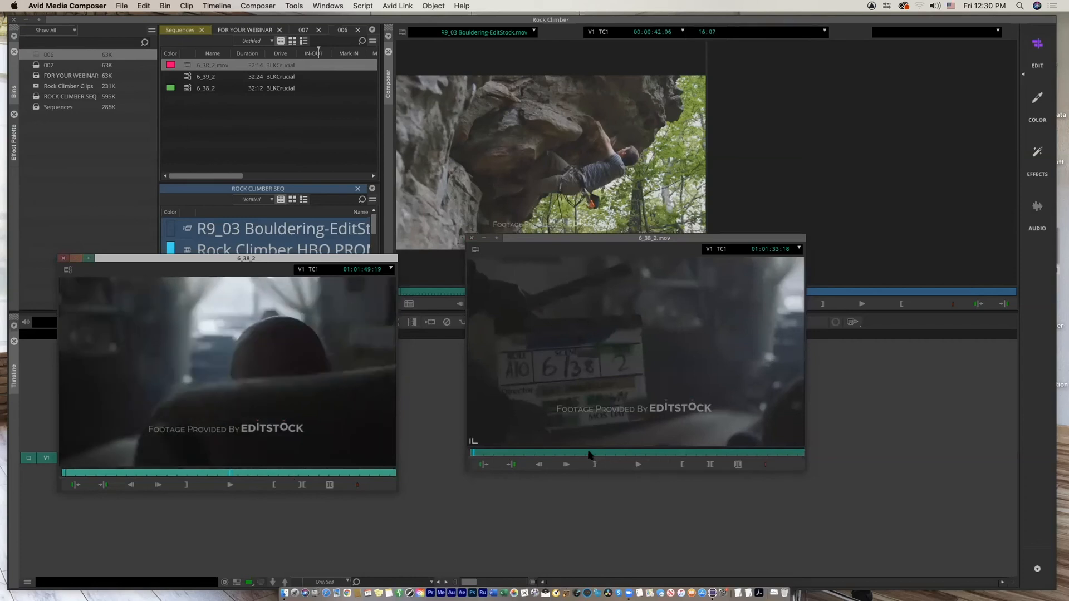
{"action": "left_click", "coordinate": [651, 452]}
{"action": "left_click_drag", "start_coordinate": [650, 454], "coordinate": [655, 455]}
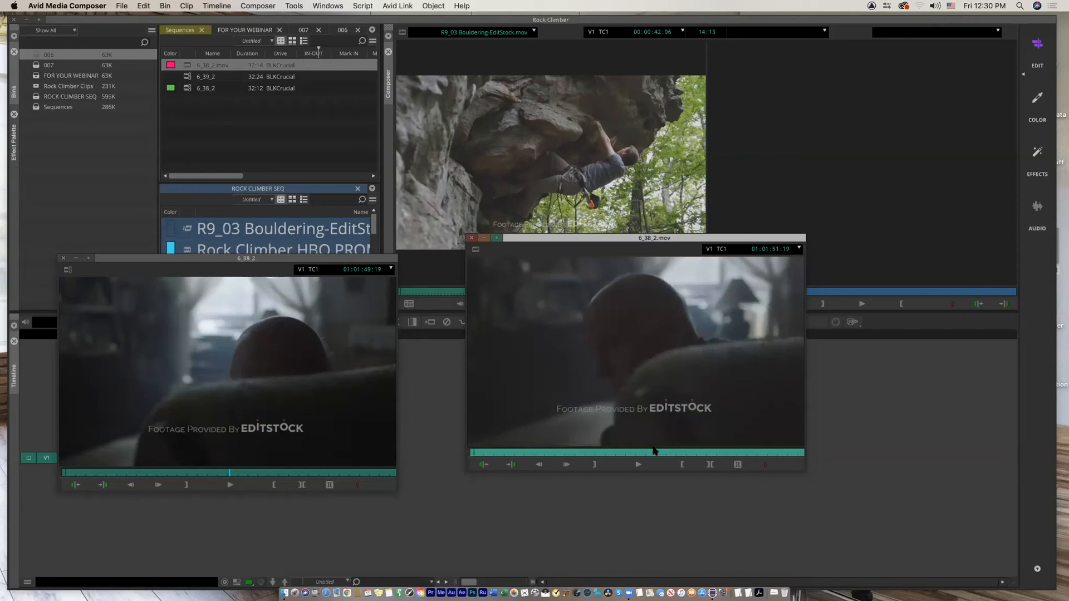
Review the Import options in the project's Media Creation settings, then cancel and close the Settings window
{"action": "key", "text": "shift+super+equal"}
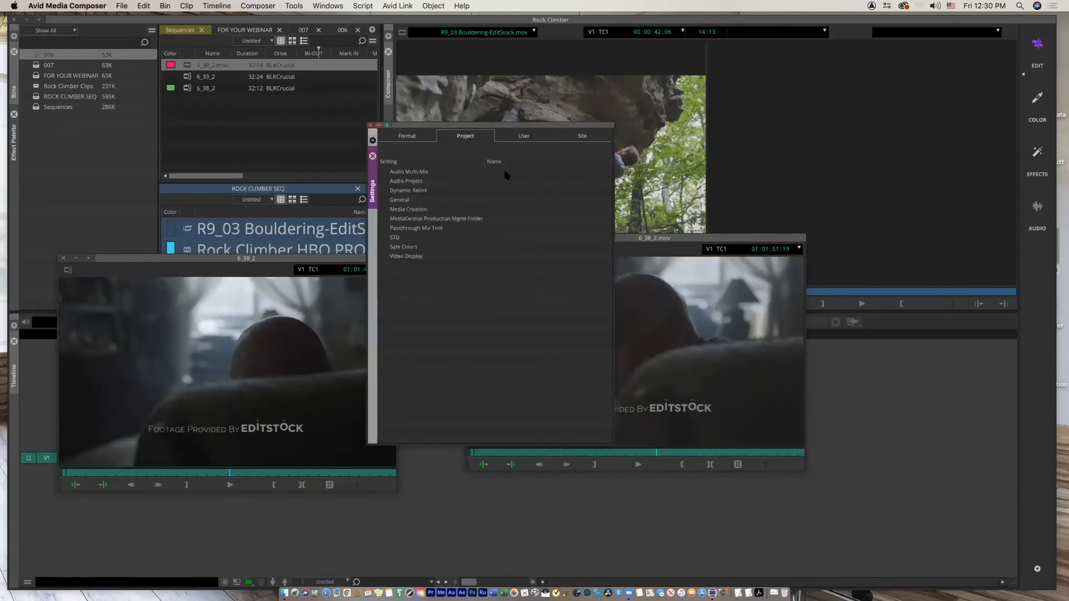
{"action": "double_click", "coordinate": [423, 209]}
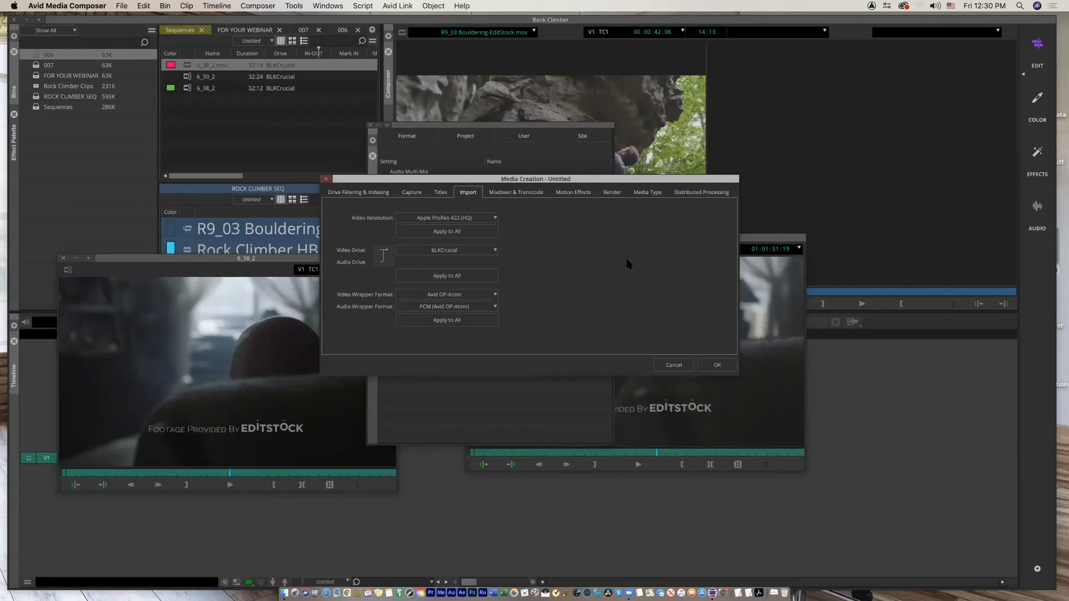
{"action": "left_click", "coordinate": [674, 365]}
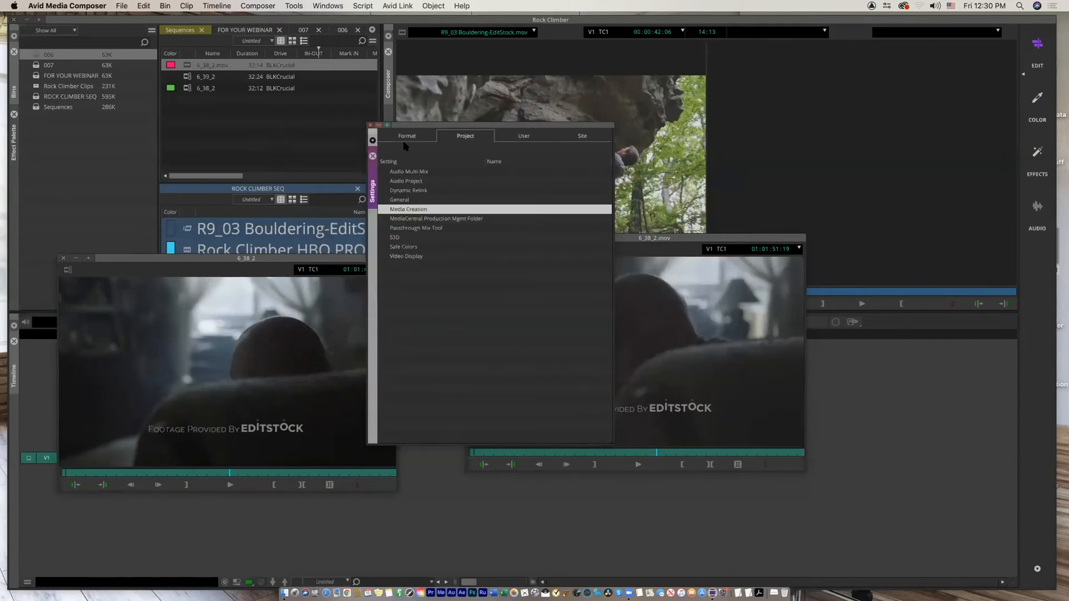
{"action": "left_click", "coordinate": [370, 125]}
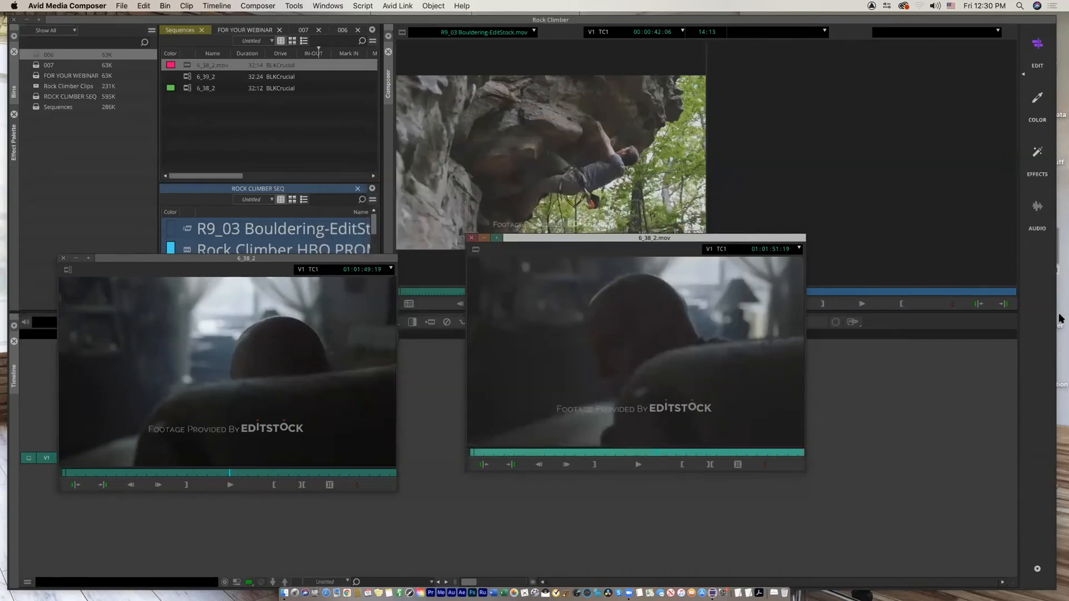
Narrow the Avid window to uncover the desktop and open the BLKCrucial drive's MC101 v2019.x Media Kit folder in Finder
{"action": "left_click_drag", "start_coordinate": [1055, 324], "coordinate": [693, 313]}
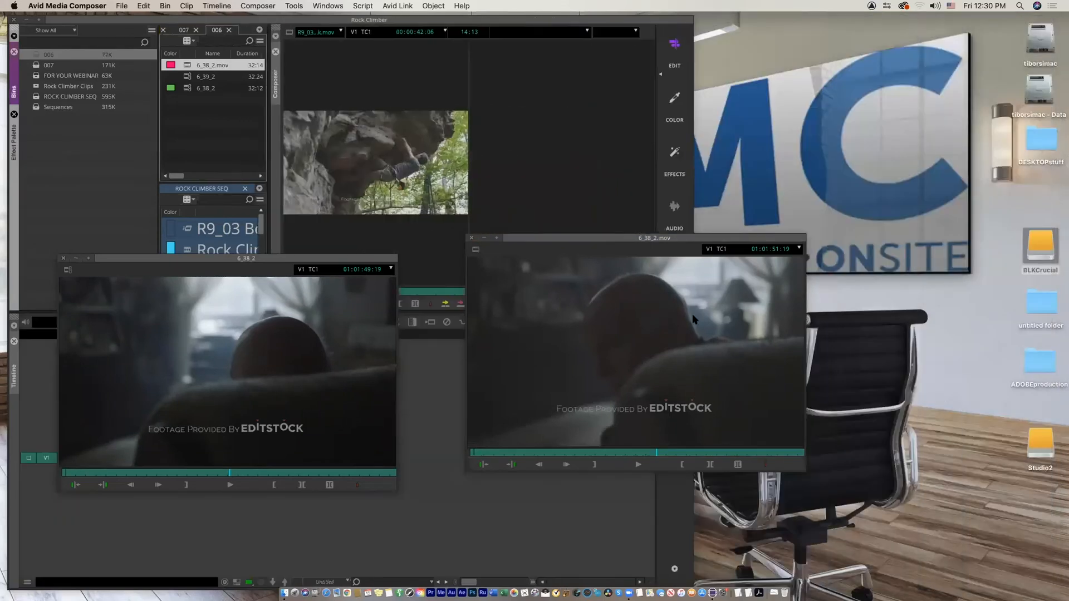
{"action": "double_click", "coordinate": [1045, 249]}
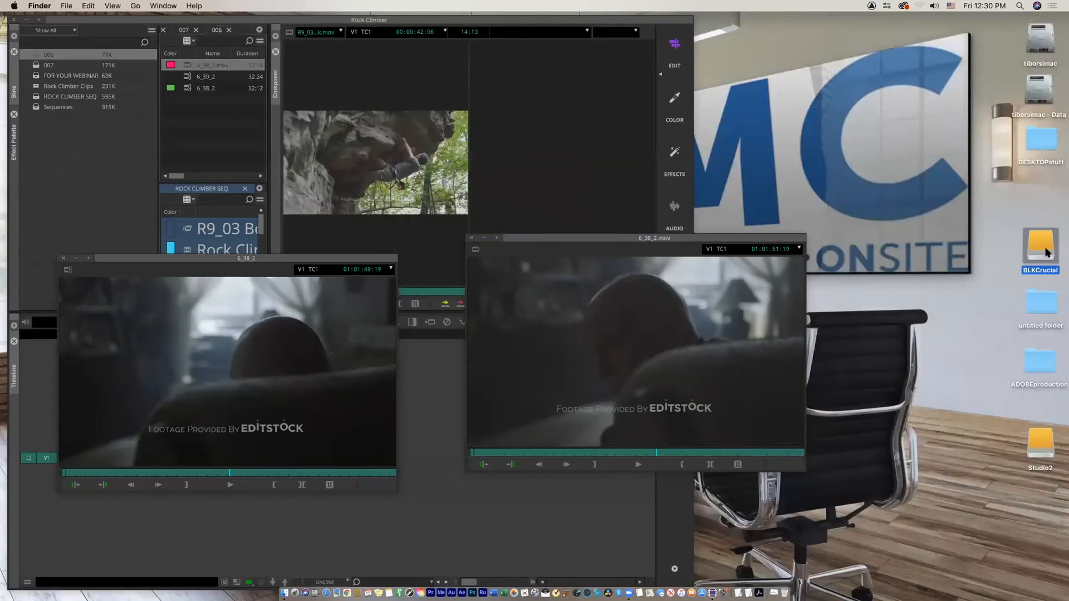
{"action": "scroll", "coordinate": [767, 243], "scroll_direction": "down", "scroll_amount": 5}
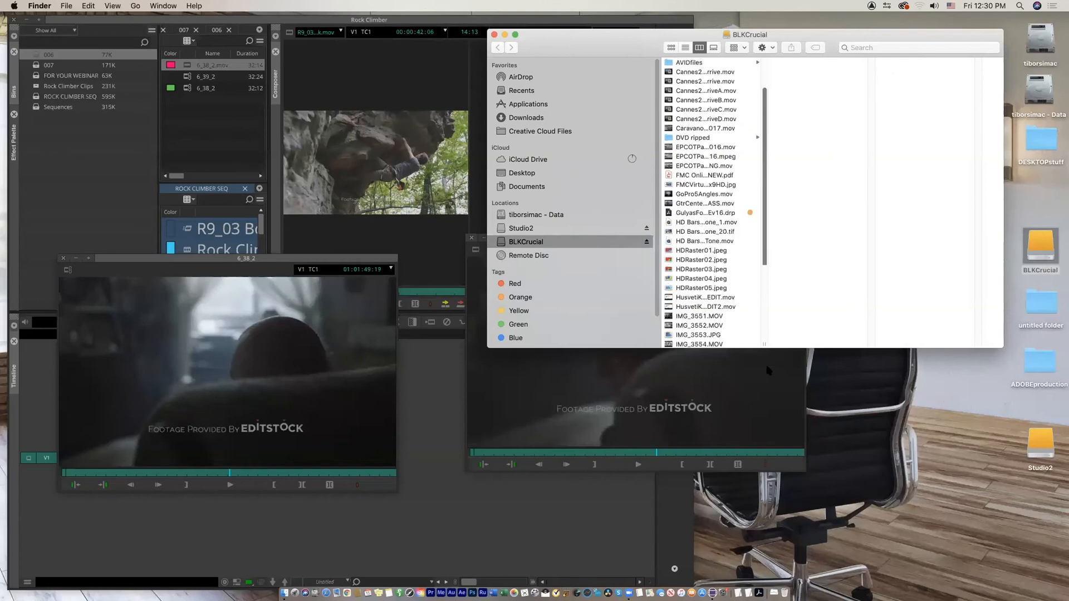
{"action": "left_click", "coordinate": [697, 325]}
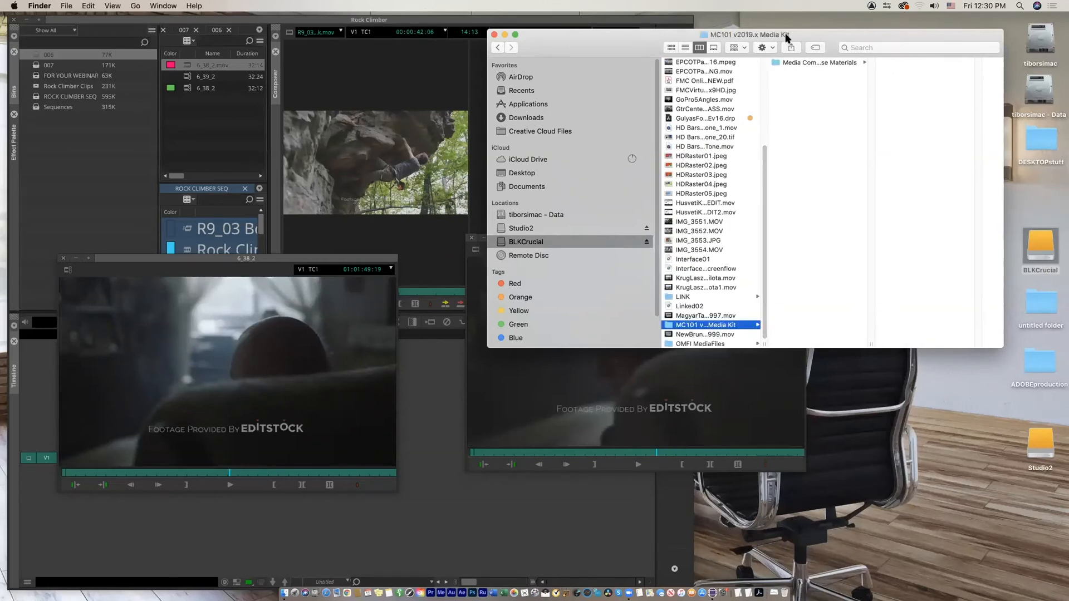
{"action": "left_click_drag", "start_coordinate": [786, 38], "coordinate": [612, 70]}
Browse through the course materials and Jacuzzi QT to the 006 folder, inspect 6_39_2.mov with its full path, and close Finder
{"action": "left_click", "coordinate": [646, 95]}
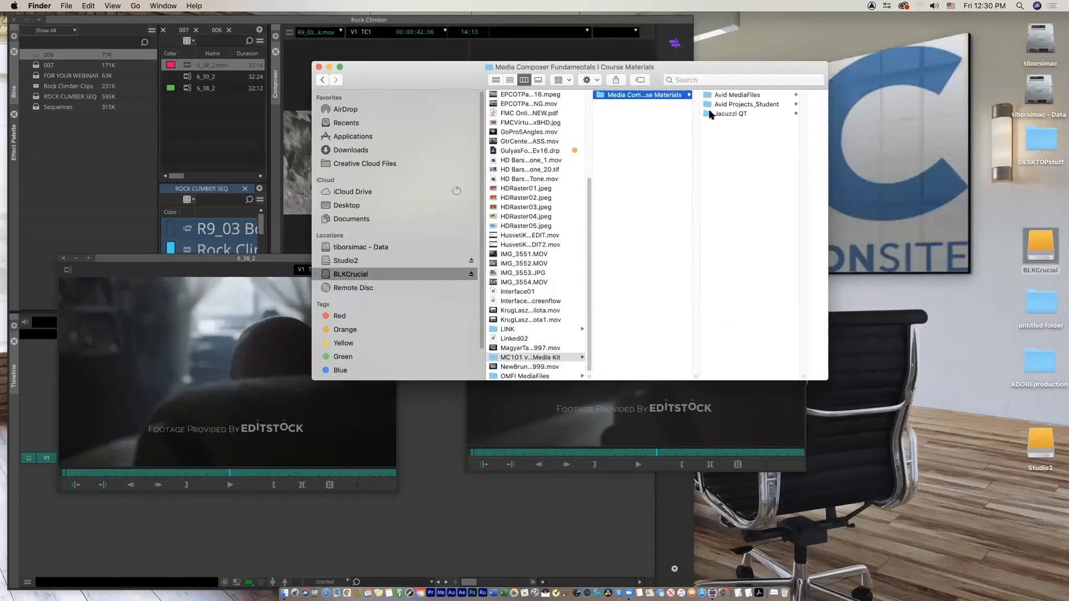
{"action": "left_click", "coordinate": [710, 114]}
{"action": "left_click", "coordinate": [749, 96]}
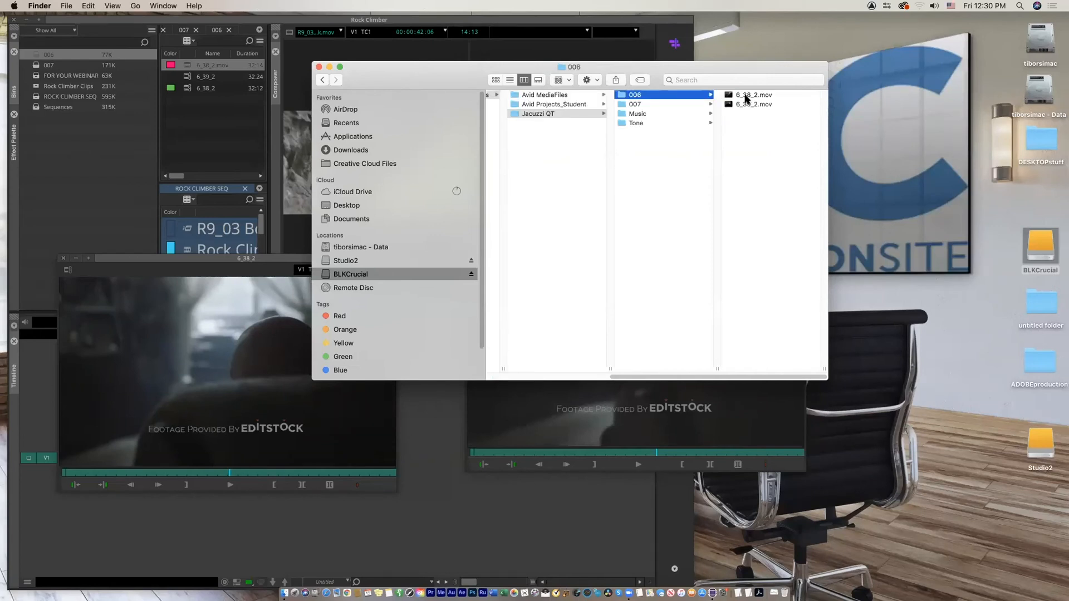
{"action": "left_click", "coordinate": [734, 105]}
{"action": "left_click_drag", "start_coordinate": [603, 61], "coordinate": [502, 51]}
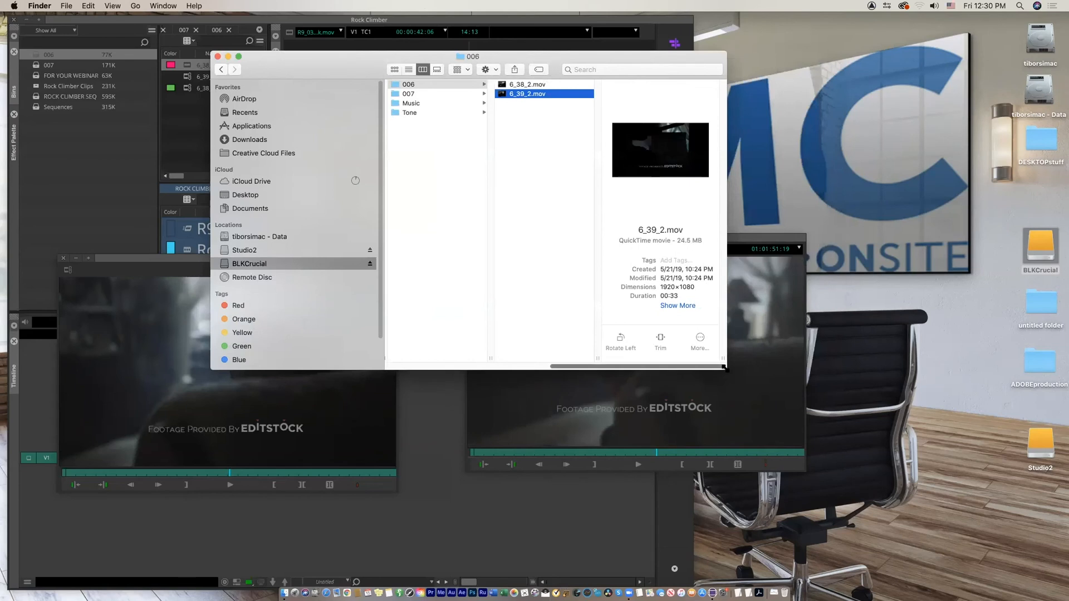
{"action": "left_click_drag", "start_coordinate": [725, 368], "coordinate": [1037, 422]}
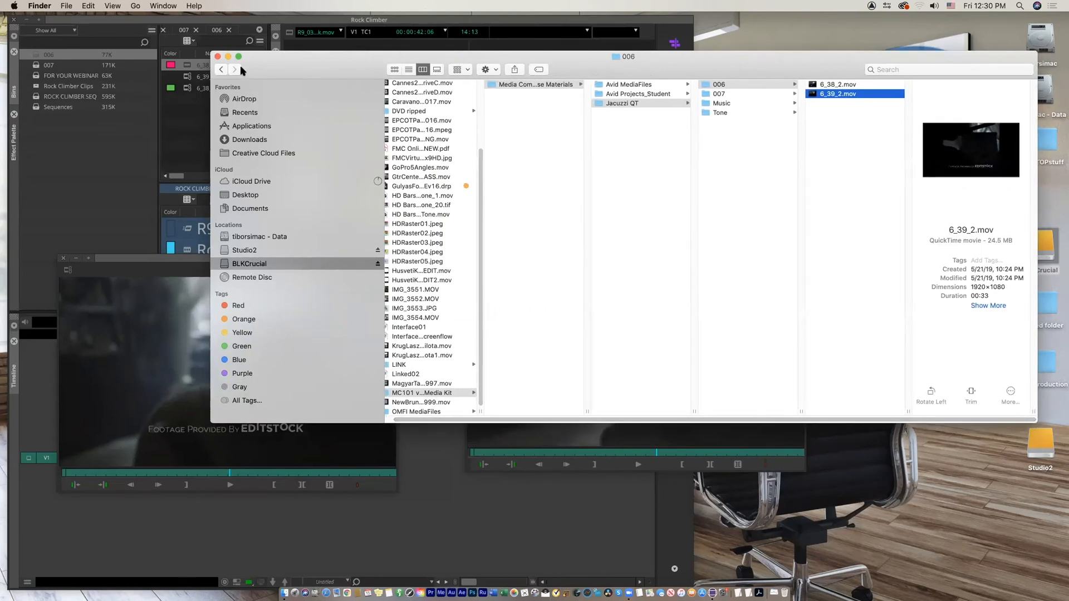
{"action": "left_click", "coordinate": [218, 56]}
Return to Avid Media Composer and open the media import dialog for the 006 bin
{"action": "left_click", "coordinate": [201, 129]}
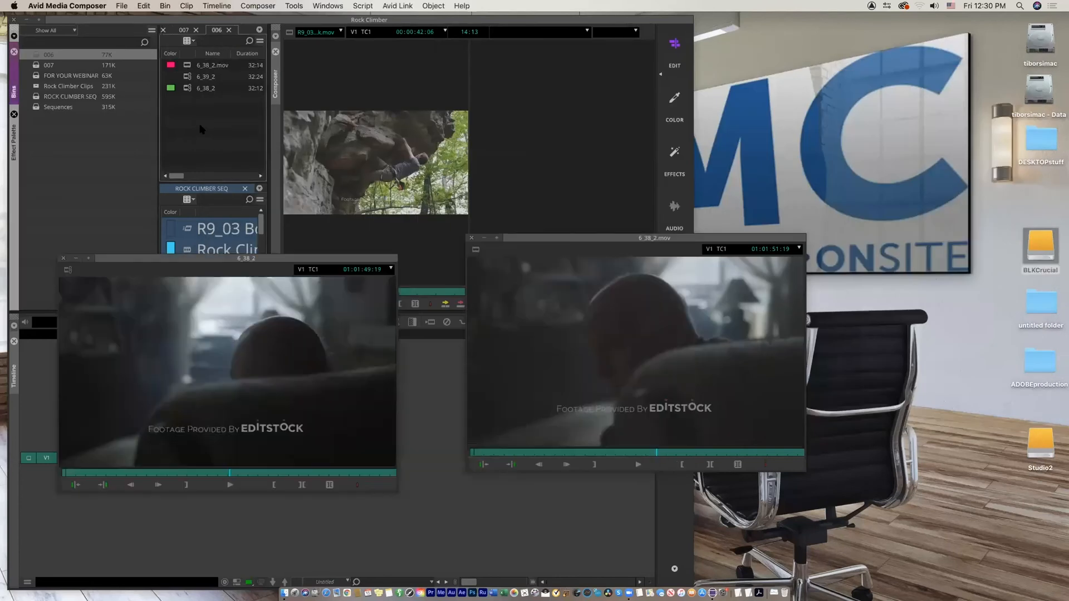
{"action": "right_click", "coordinate": [198, 121]}
{"action": "mouse_move", "coordinate": [267, 137]}
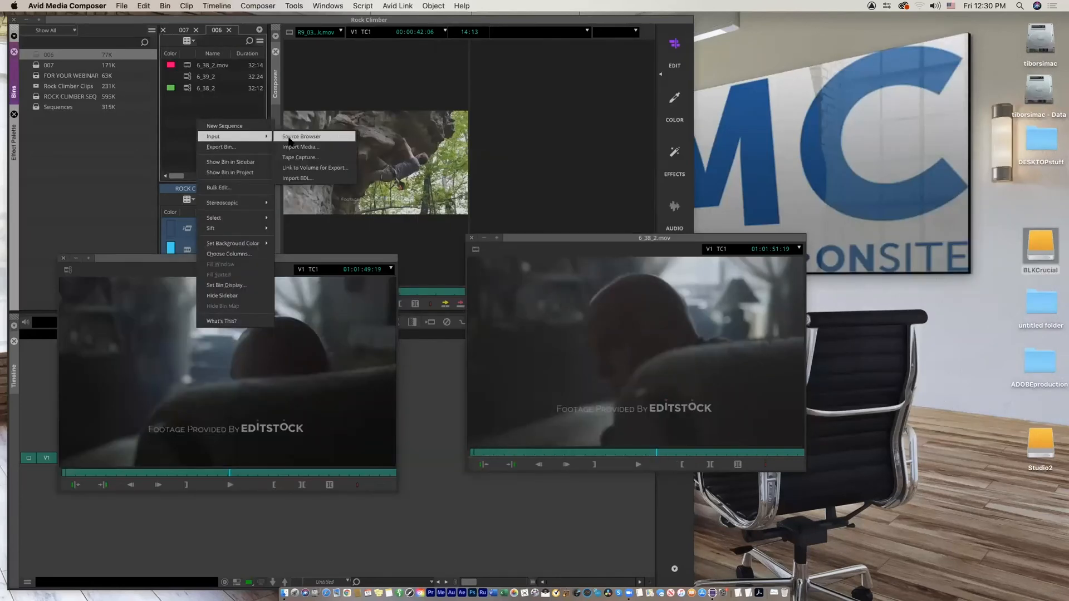
{"action": "left_click", "coordinate": [295, 147]}
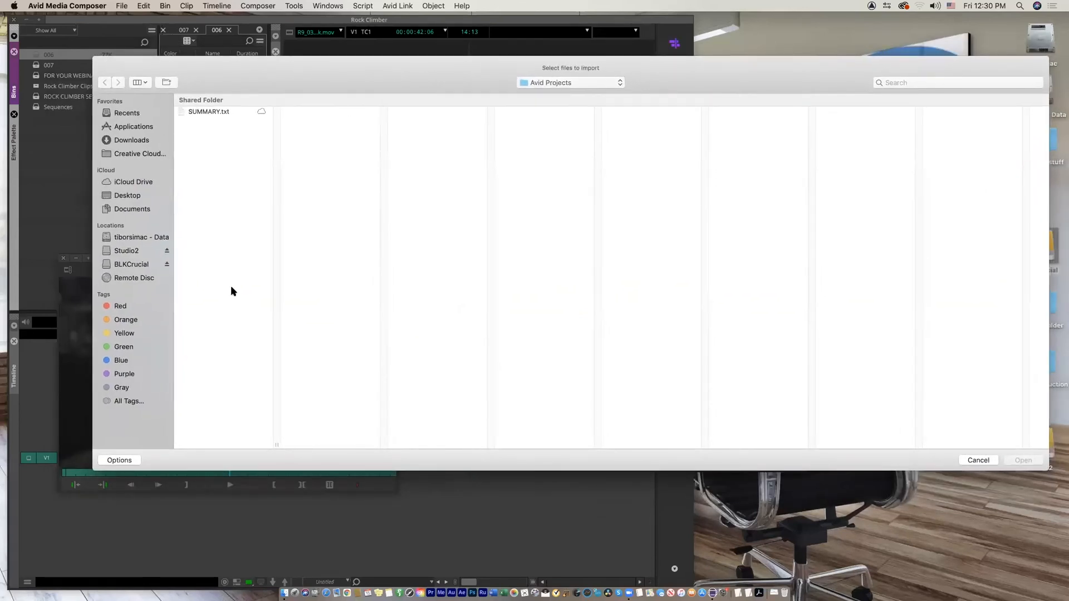
Browse the BLKCrucial drive through MC101 Media Kit, the course materials and Jacuzzi QT to folder 006 and select 6_38_2.mov for import
{"action": "left_click", "coordinate": [141, 267]}
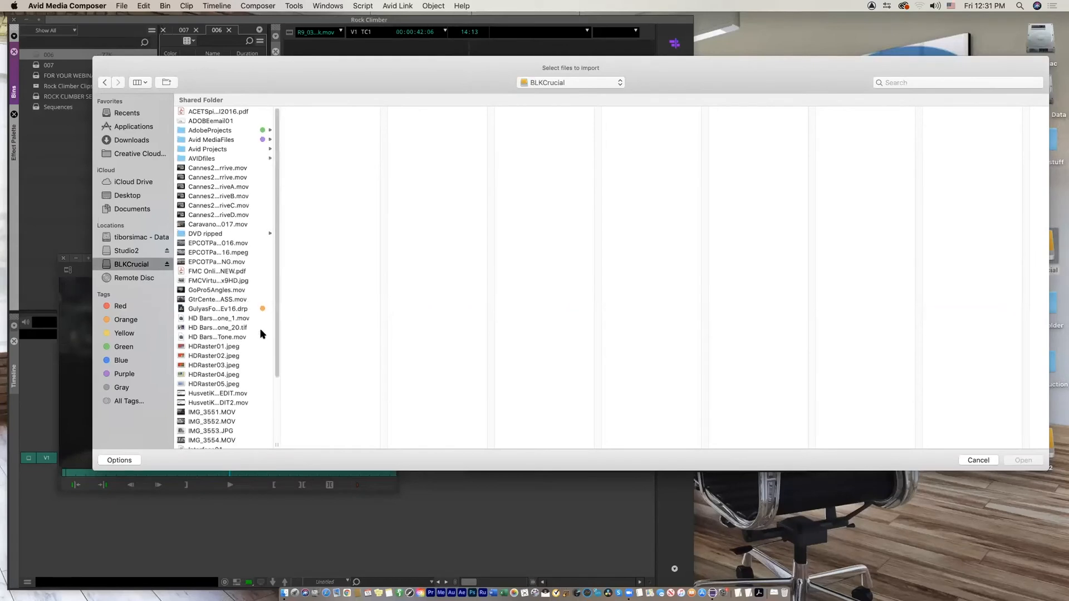
{"action": "scroll", "coordinate": [277, 373], "scroll_direction": "down", "scroll_amount": 5}
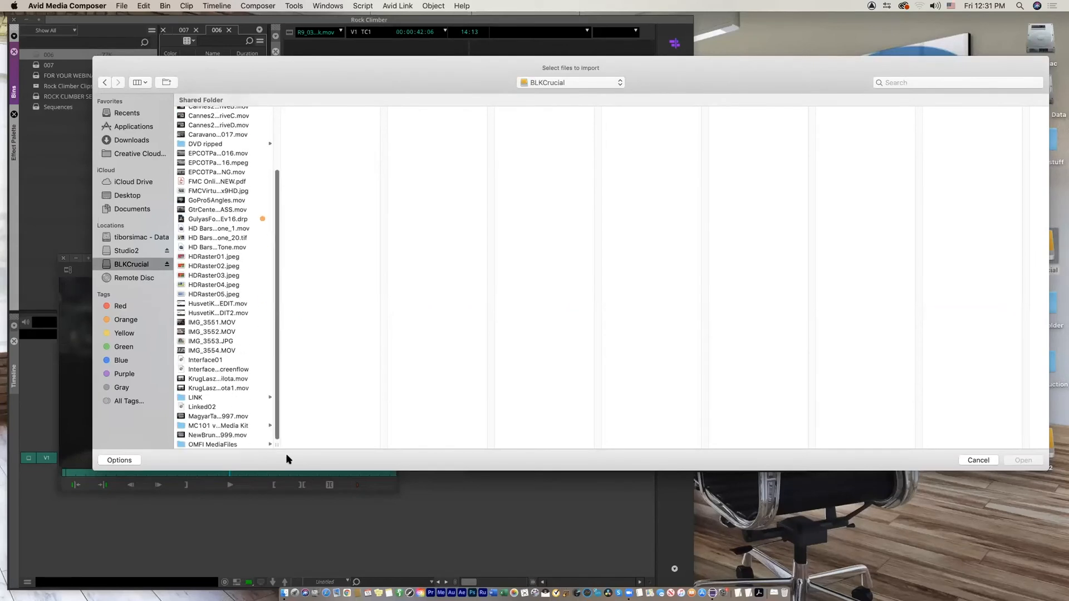
{"action": "left_click", "coordinate": [223, 425]}
{"action": "left_click", "coordinate": [318, 112]}
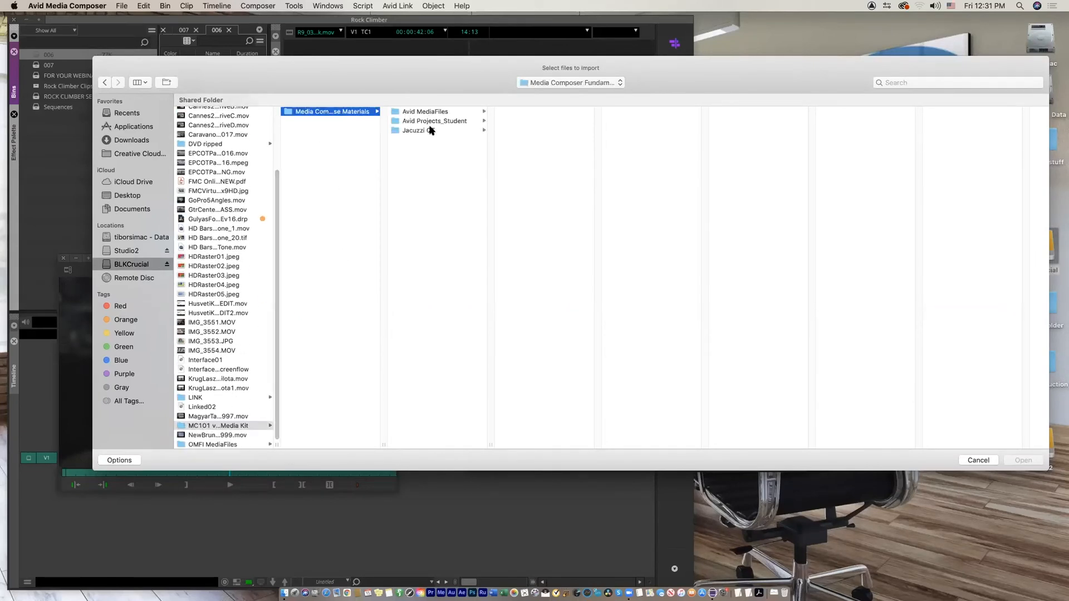
{"action": "left_click", "coordinate": [432, 130]}
{"action": "left_click", "coordinate": [528, 113]}
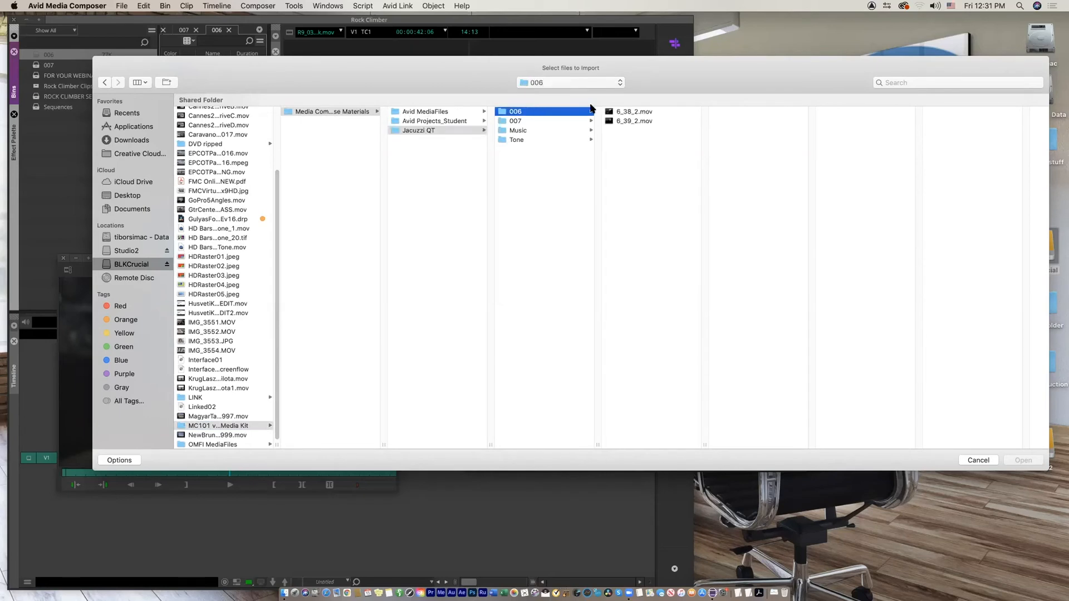
{"action": "left_click", "coordinate": [612, 113]}
{"action": "mouse_move", "coordinate": [513, 69]}
{"action": "left_mouse_down"}
{"action": "mouse_move", "coordinate": [520, 49]}
{"action": "mouse_move", "coordinate": [506, 61]}
{"action": "left_mouse_up"}
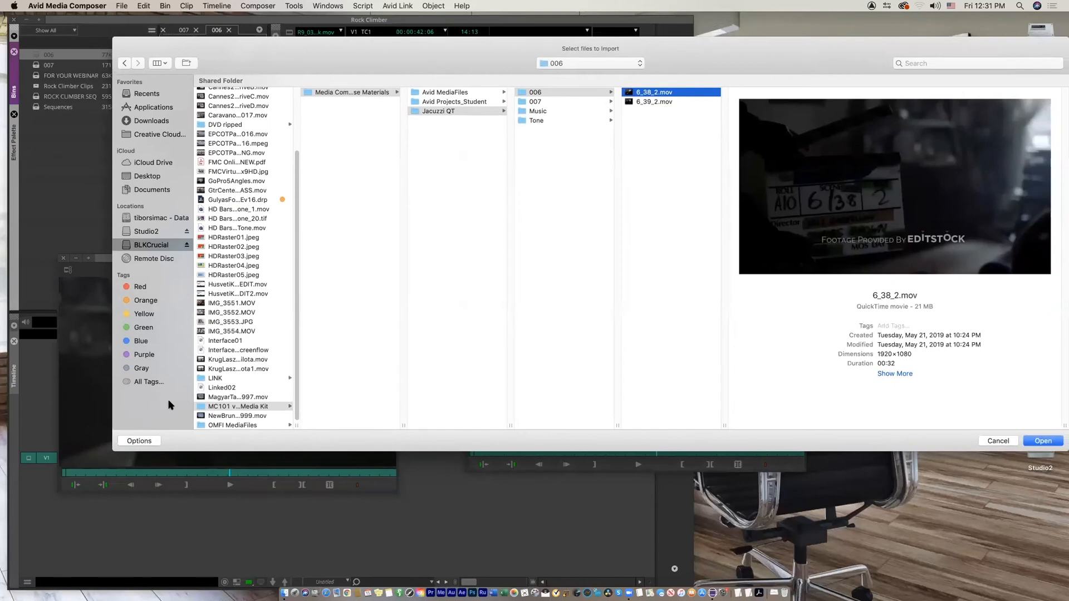
Open the Import Settings from the import options and try the Image Size Adjustment choices, ending on Resize image to fit format raster
{"action": "left_click", "coordinate": [137, 439]}
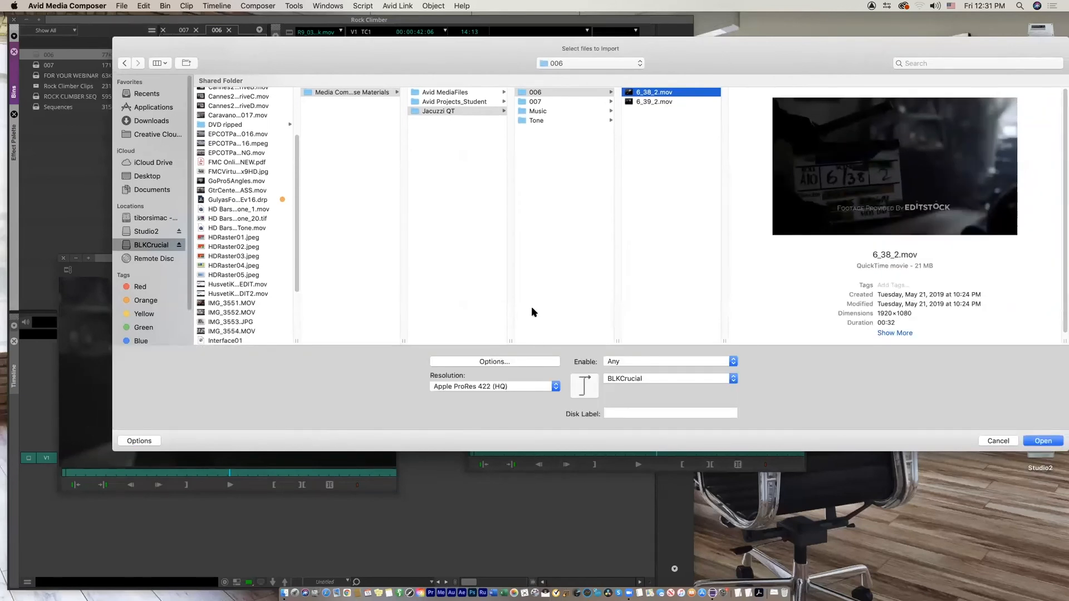
{"action": "left_click", "coordinate": [523, 362]}
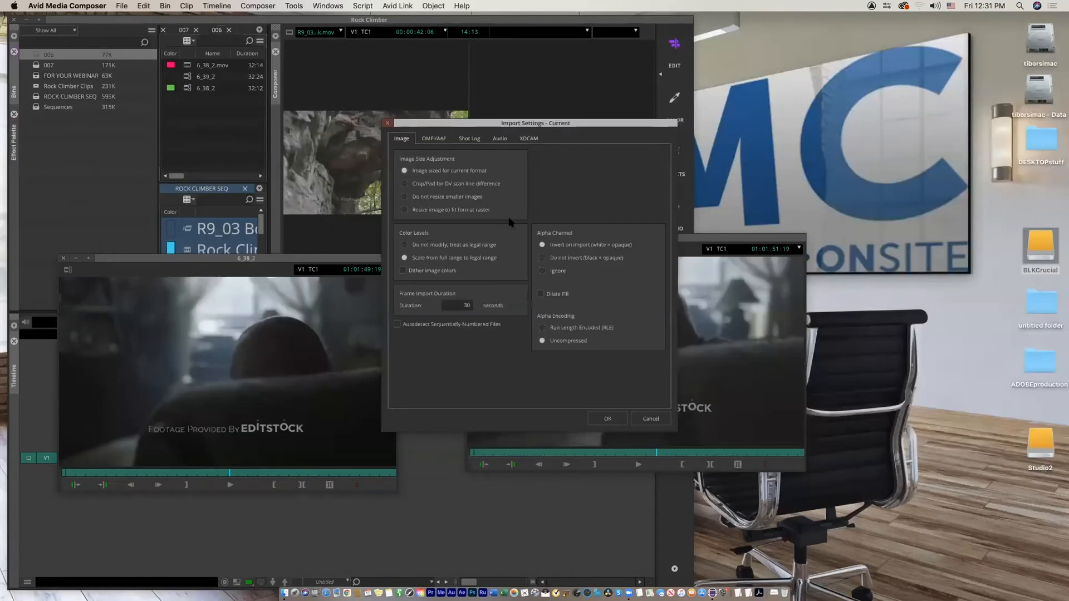
{"action": "left_click_drag", "start_coordinate": [513, 125], "coordinate": [490, 120]}
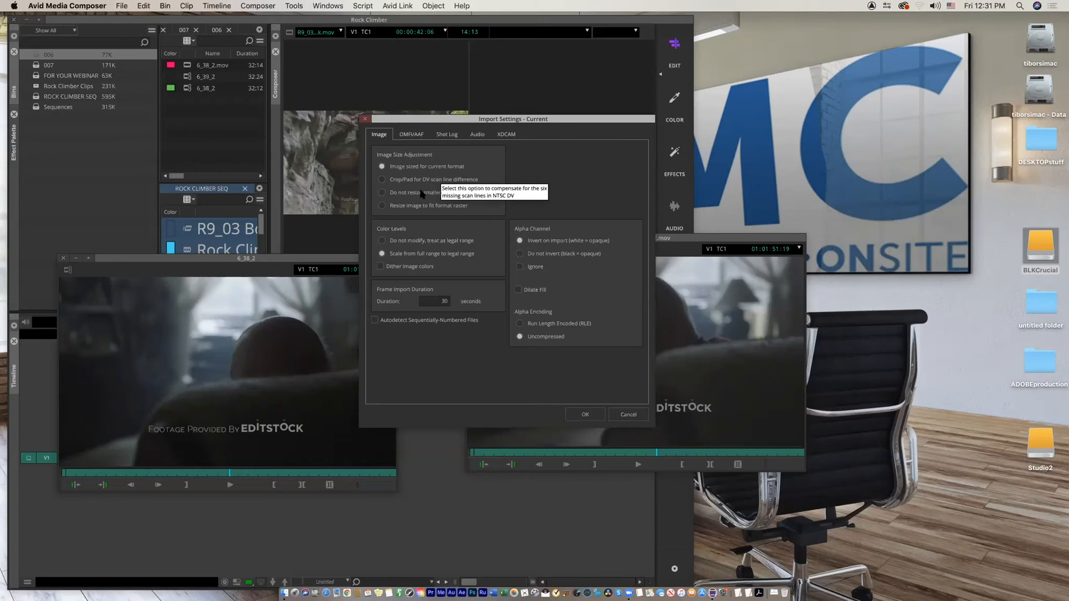
{"action": "left_click", "coordinate": [384, 206]}
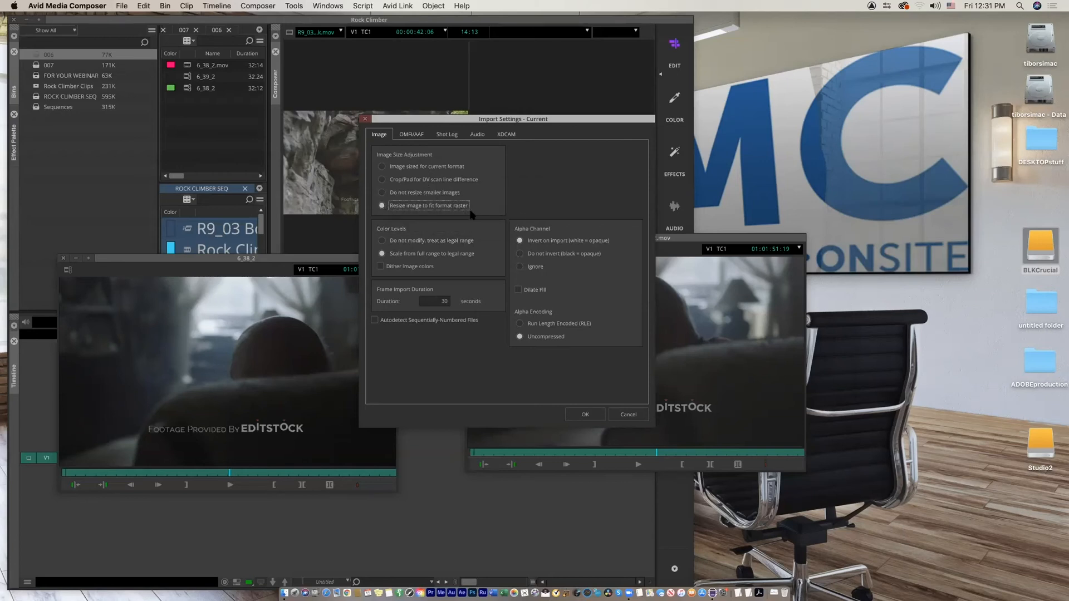
{"action": "left_click", "coordinate": [382, 192]}
{"action": "left_click", "coordinate": [382, 179]}
{"action": "left_click", "coordinate": [382, 167]}
{"action": "left_click", "coordinate": [382, 206]}
Try both Color Levels choices, ending on Do not modify, treat as legal range, and cancel both the Import Settings and the import
{"action": "left_click", "coordinate": [382, 241]}
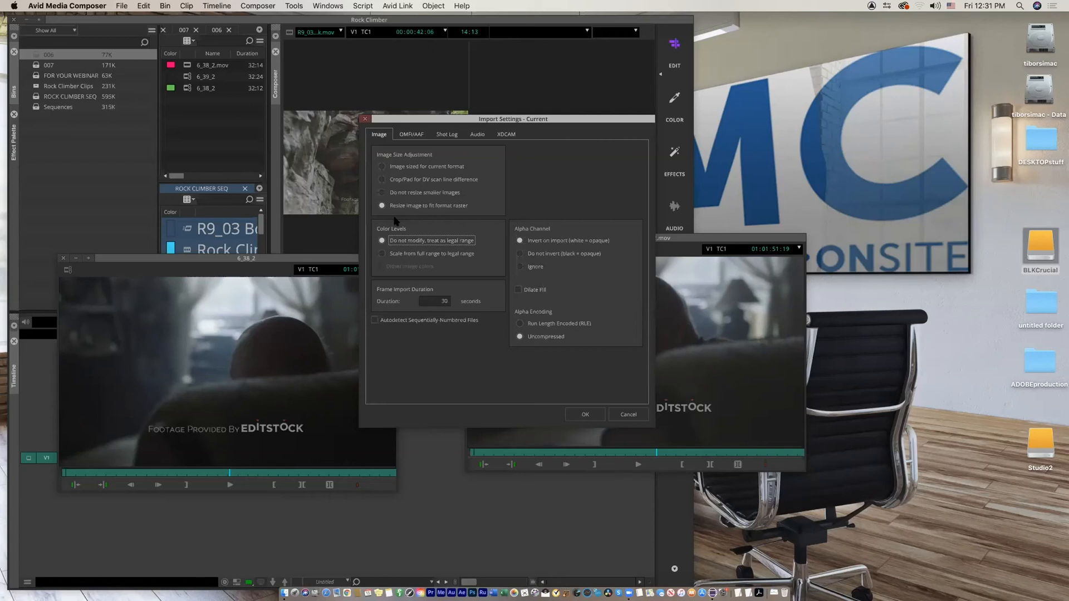
{"action": "left_click", "coordinate": [382, 254]}
{"action": "mouse_move", "coordinate": [392, 269]}
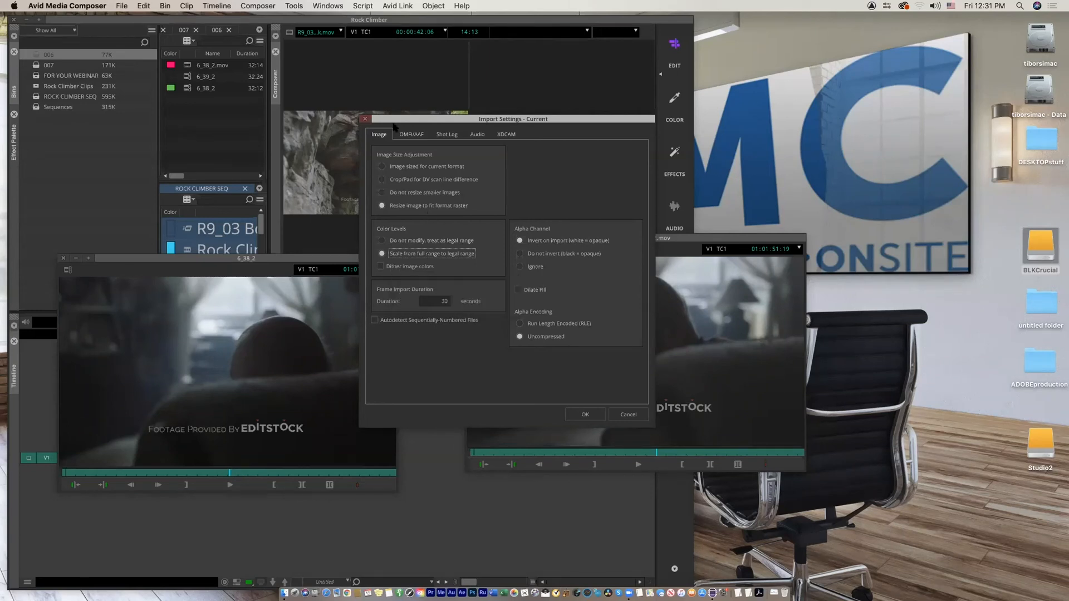
{"action": "left_click_drag", "start_coordinate": [457, 118], "coordinate": [498, 24]}
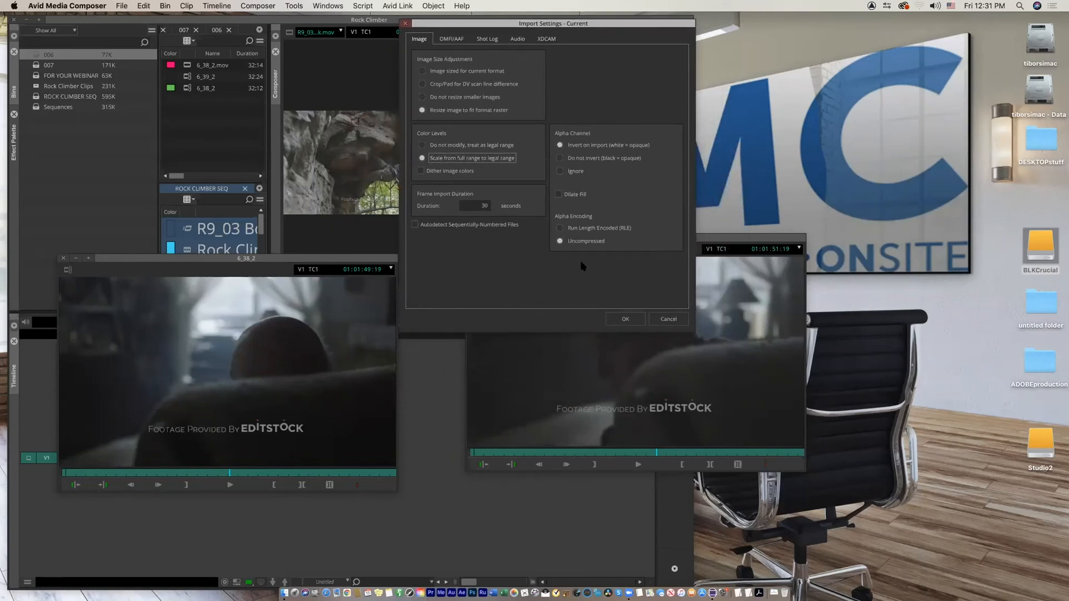
{"action": "left_click", "coordinate": [423, 146]}
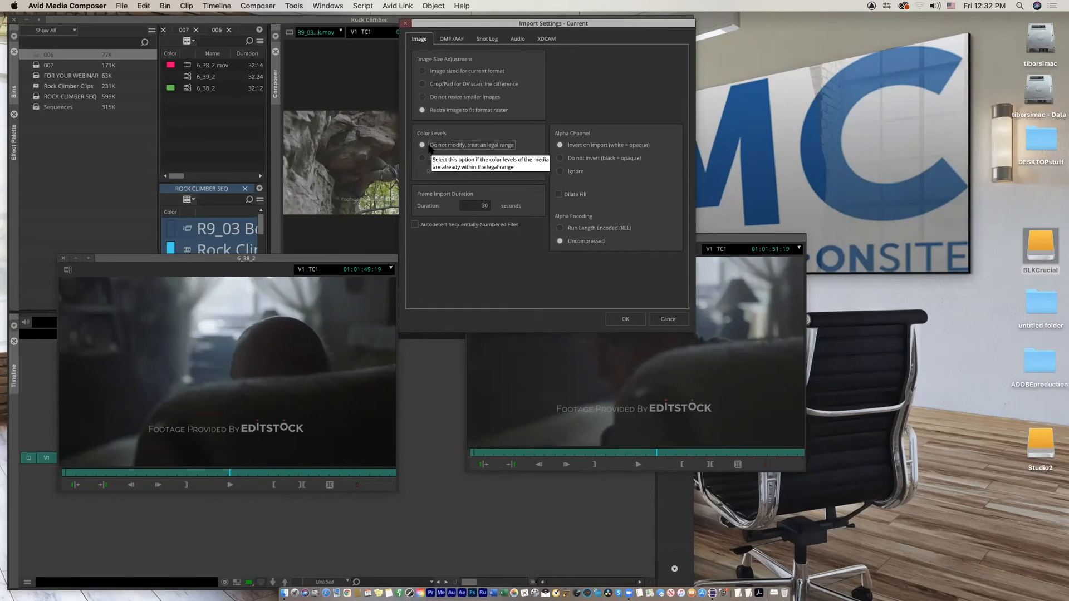
{"action": "left_click", "coordinate": [670, 321]}
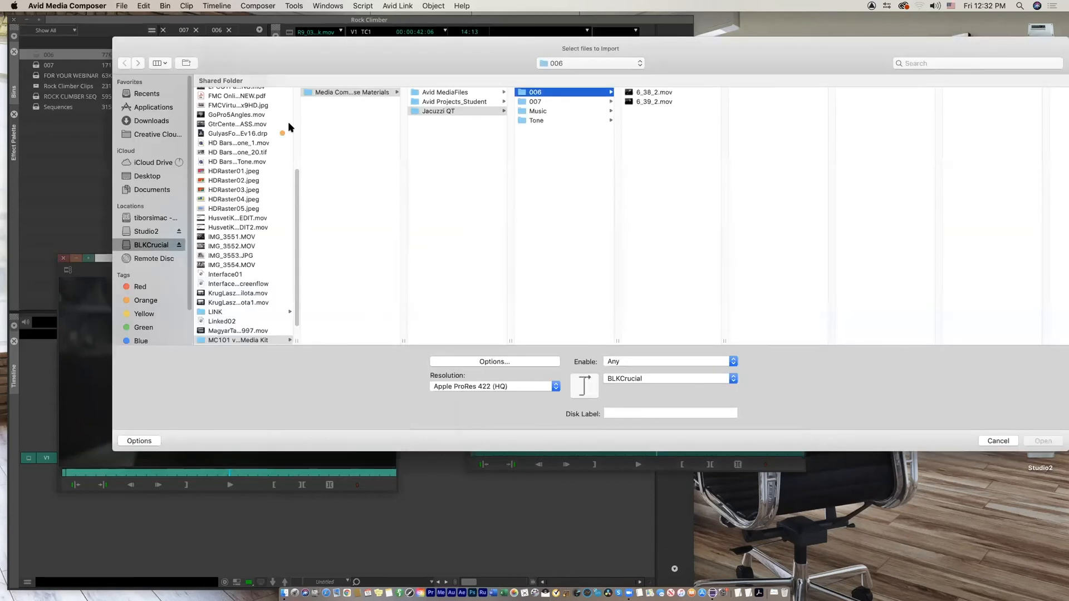
{"action": "left_click", "coordinate": [997, 441]}
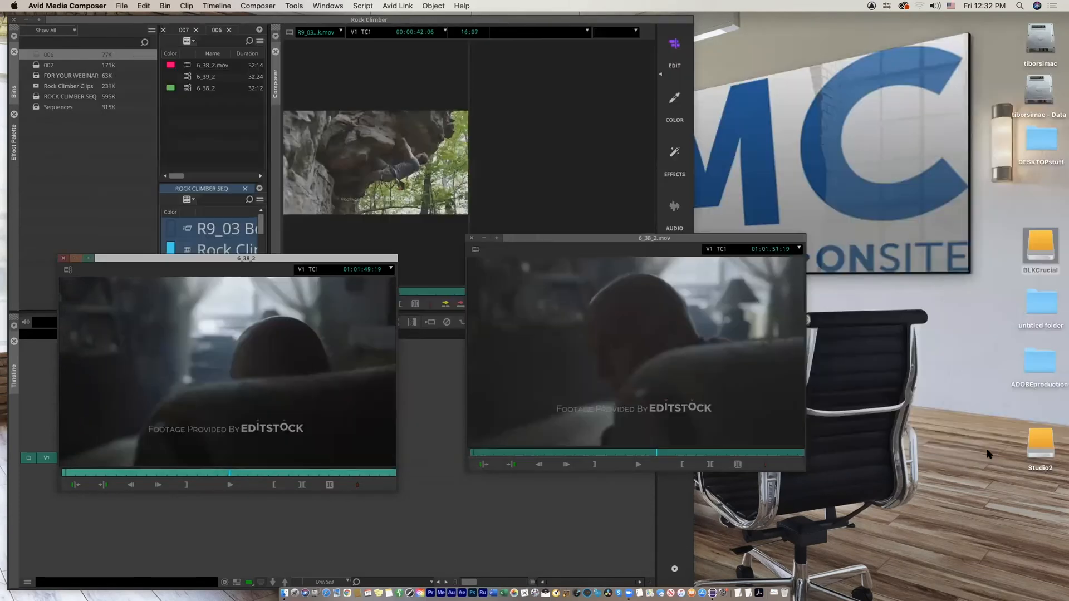
Close both pop-up monitors and widen the Avid window to fill the screen
{"action": "left_click", "coordinate": [63, 257]}
{"action": "left_click", "coordinate": [470, 237]}
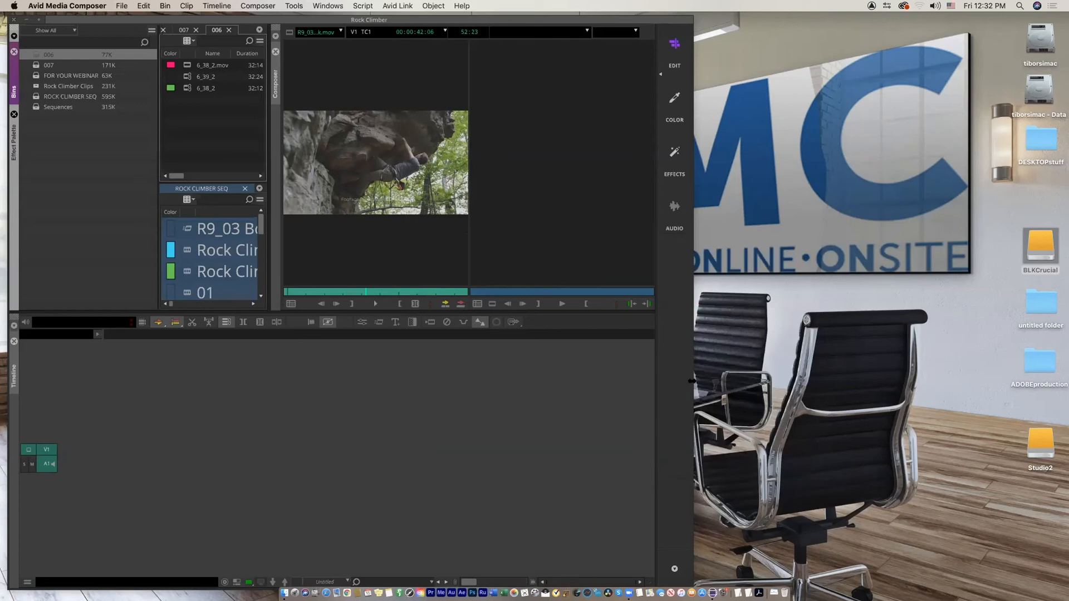
{"action": "left_click_drag", "start_coordinate": [693, 380], "coordinate": [1062, 372]}
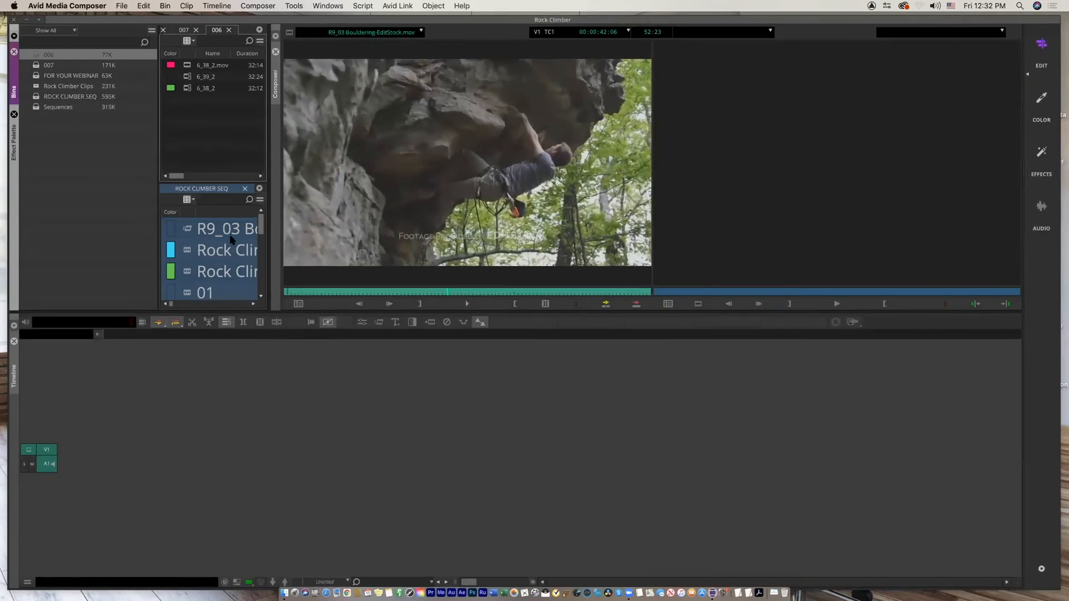
Open the Sequences bin, load Rock Climber Promo.Copy.01 into the timeline, and narrow the bin area to enlarge the Composer monitors
{"action": "double_click", "coordinate": [36, 108]}
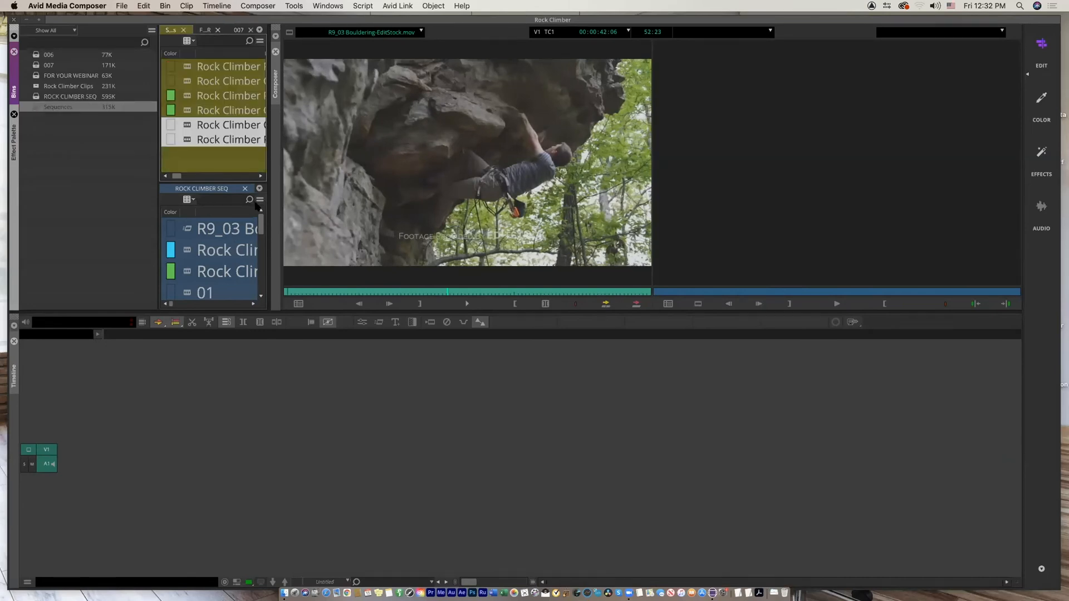
{"action": "left_click_drag", "start_coordinate": [269, 199], "coordinate": [476, 199]}
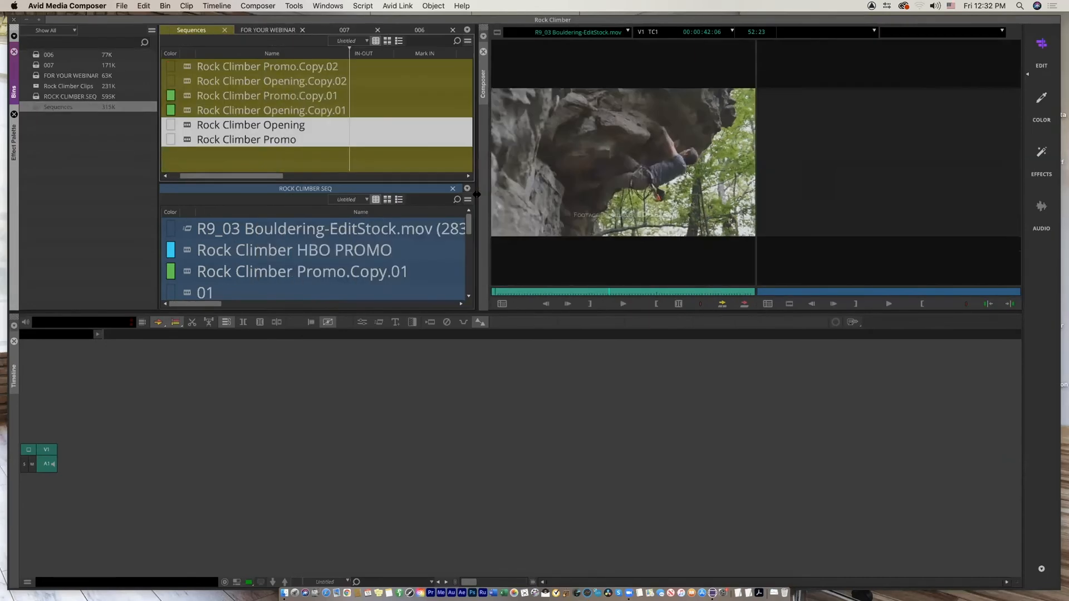
{"action": "left_click", "coordinate": [266, 114]}
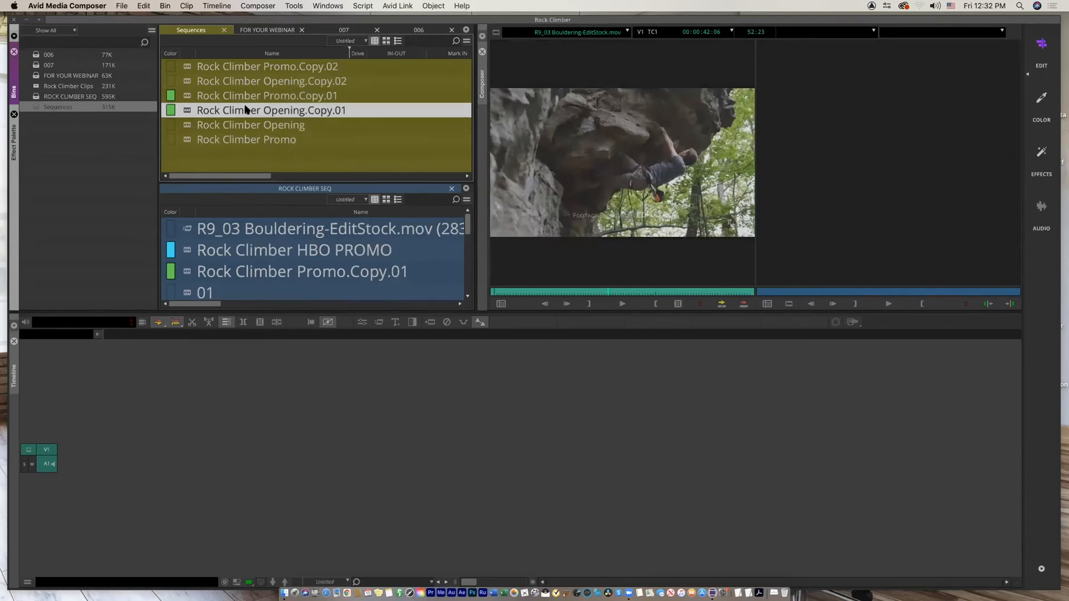
{"action": "double_click", "coordinate": [187, 99]}
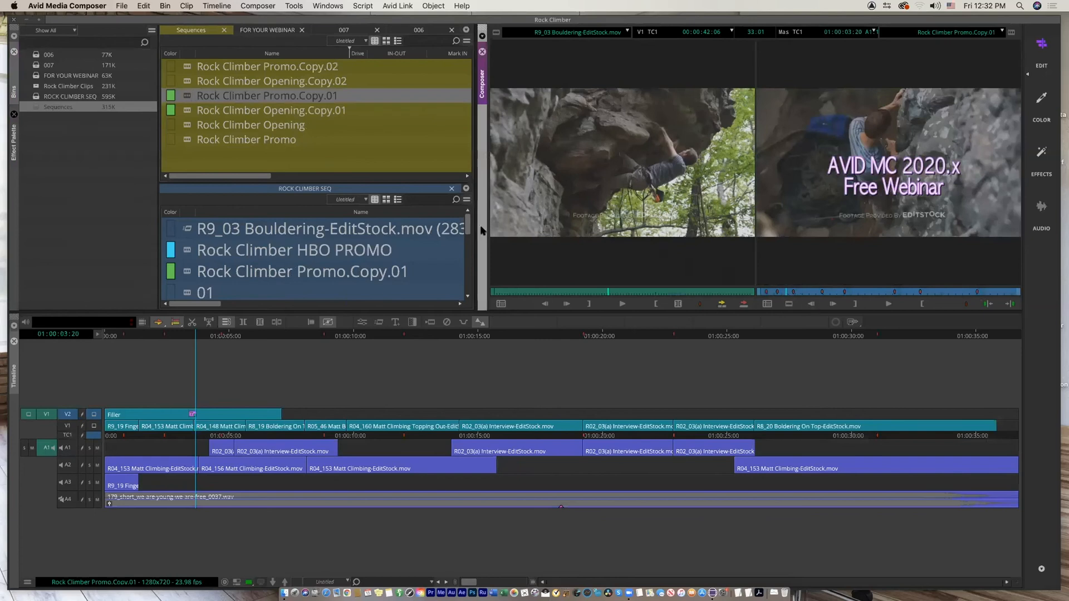
{"action": "left_click_drag", "start_coordinate": [478, 201], "coordinate": [212, 201]}
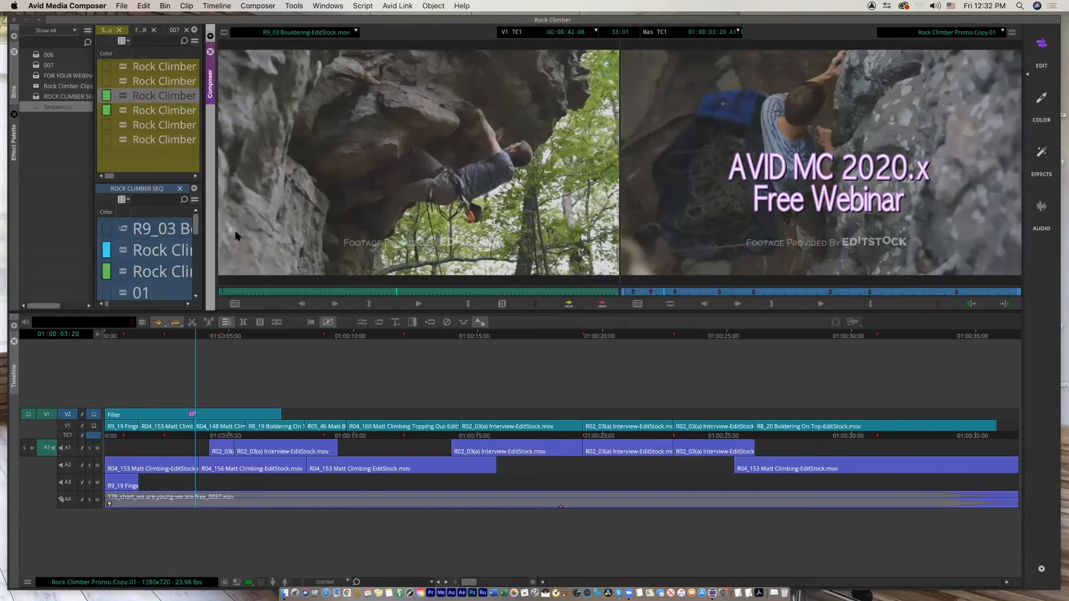
Check the available clip commands and move the sequence playhead to about 01:00:04:09
{"action": "left_click", "coordinate": [190, 7]}
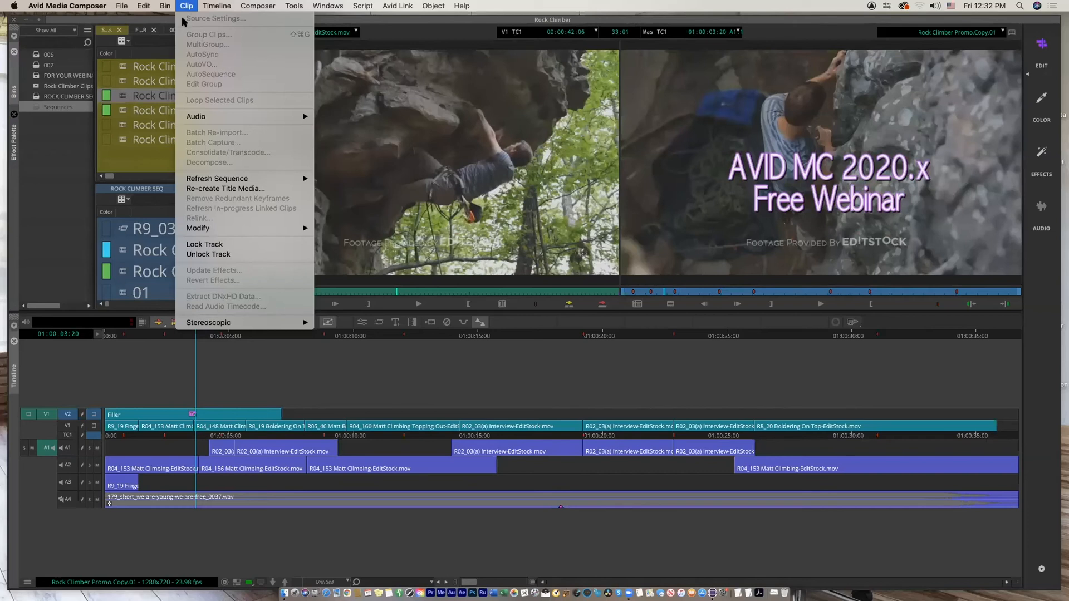
{"action": "left_click", "coordinate": [315, 370]}
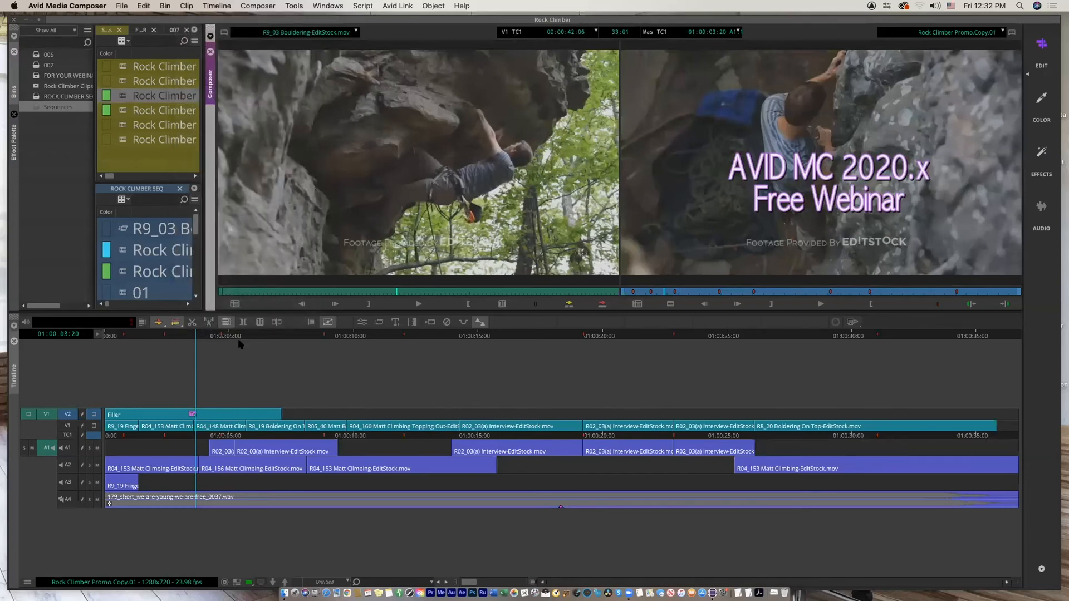
{"action": "left_click", "coordinate": [204, 337]}
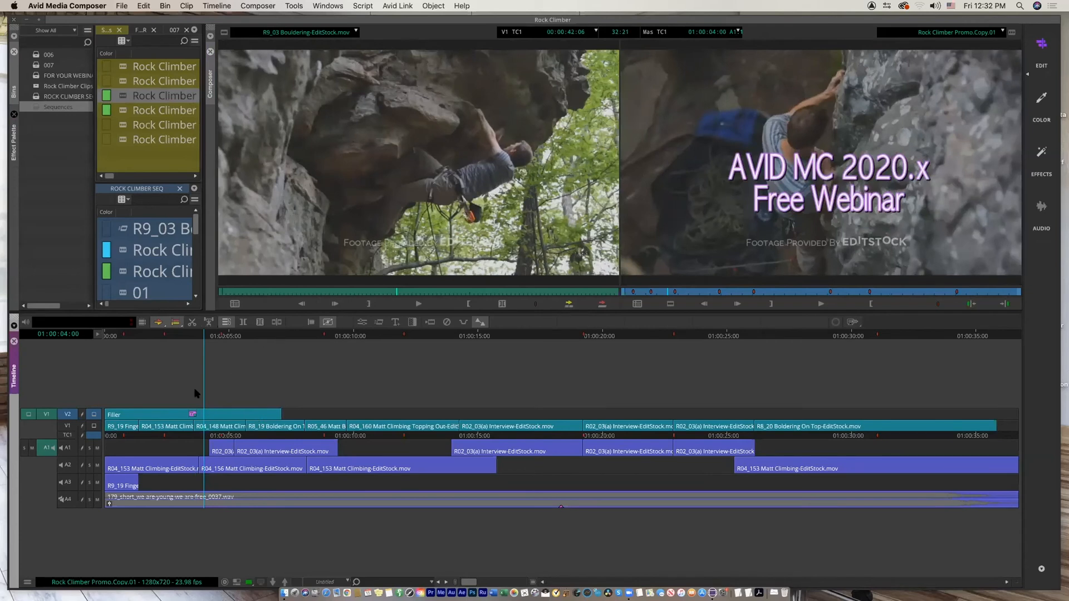
{"action": "left_click", "coordinate": [212, 338]}
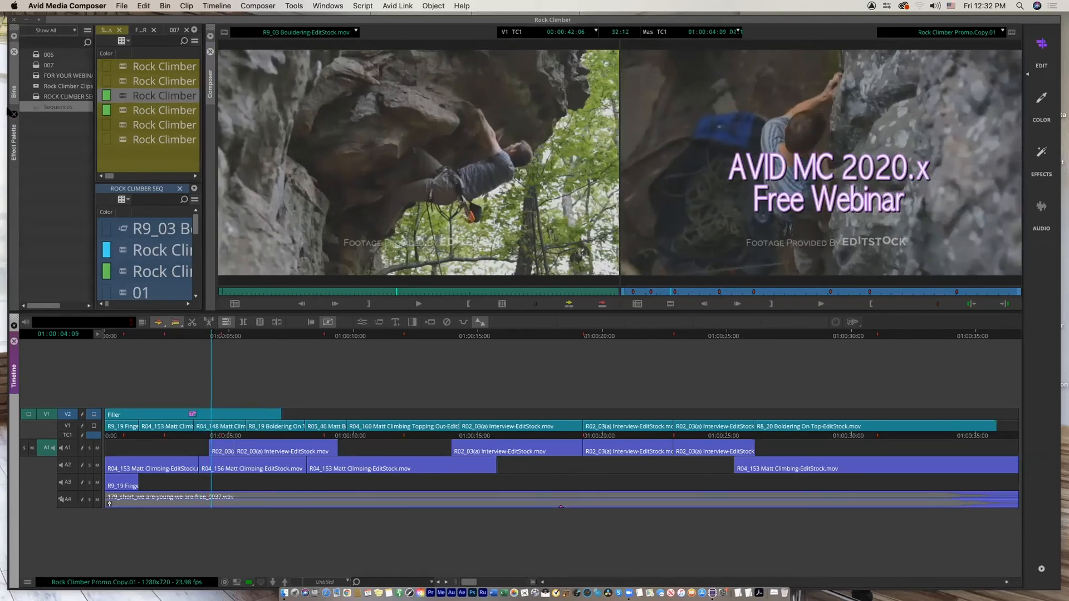
Apply the Avid Titler+ effect from the Effect Palette's Title category to the V2 filler after the existing title
{"action": "left_click", "coordinate": [15, 158]}
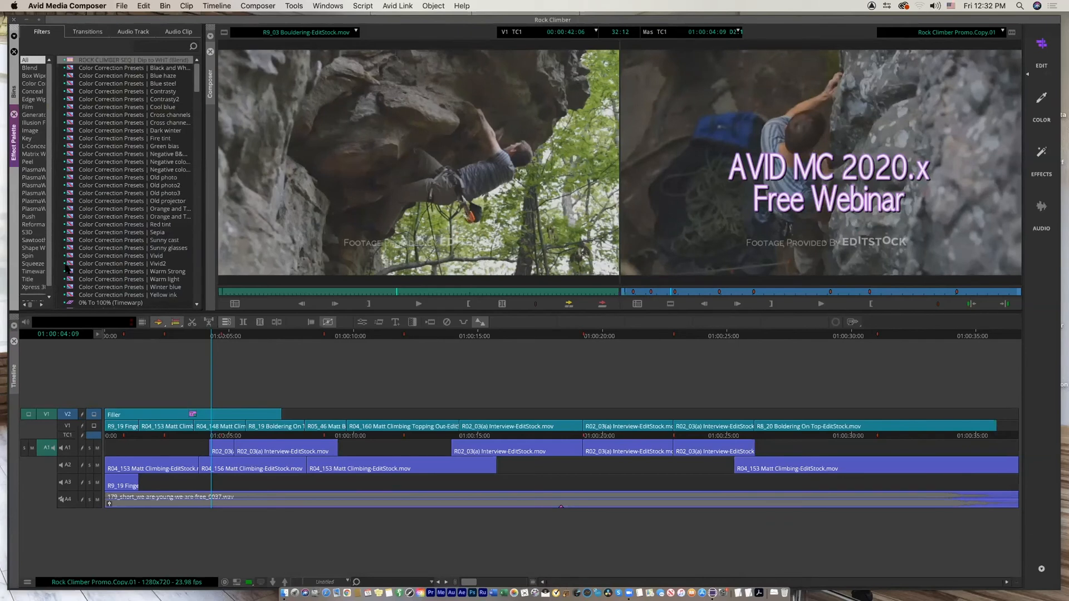
{"action": "left_click_drag", "start_coordinate": [54, 247], "coordinate": [115, 245]}
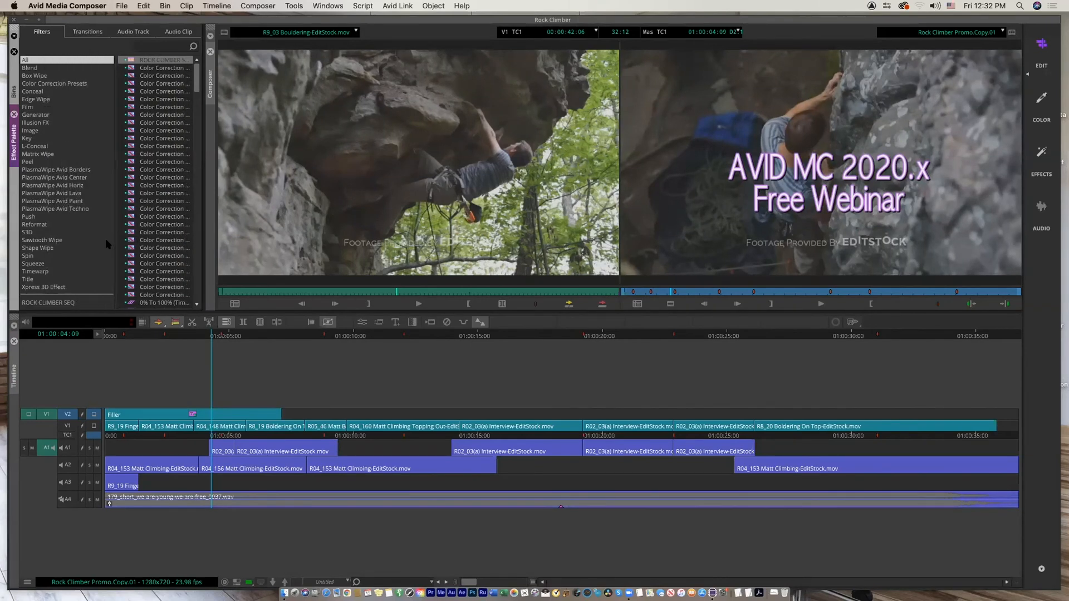
{"action": "left_click", "coordinate": [49, 278]}
{"action": "left_click_drag", "start_coordinate": [131, 62], "coordinate": [405, 413]}
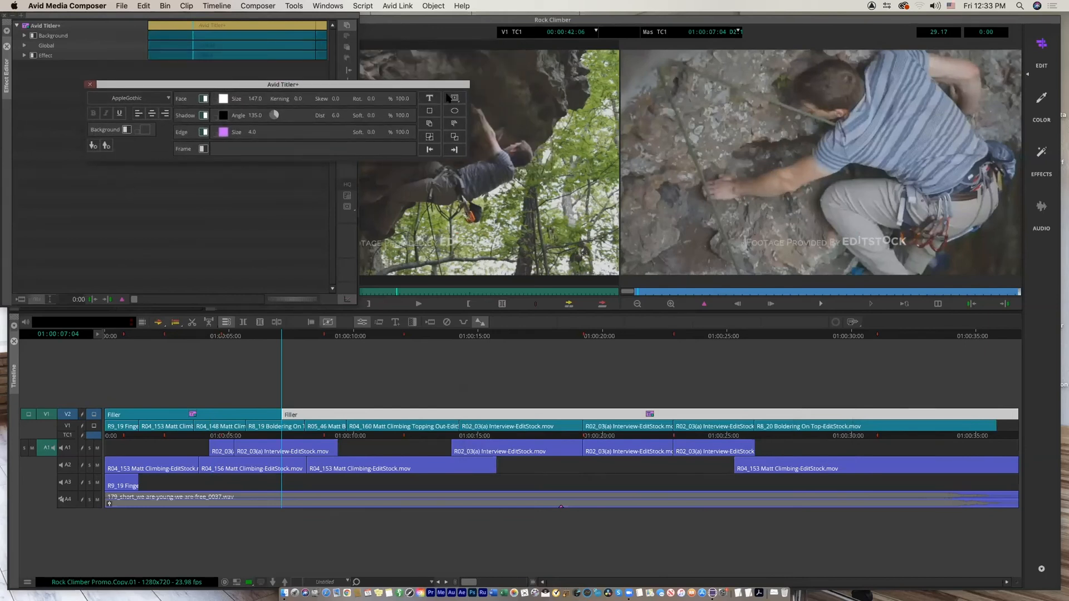
Add the title text "hello class" over the rock beside the climber and move the Avid Titler+ window clear of the effect parameters
{"action": "left_click", "coordinate": [691, 161]}
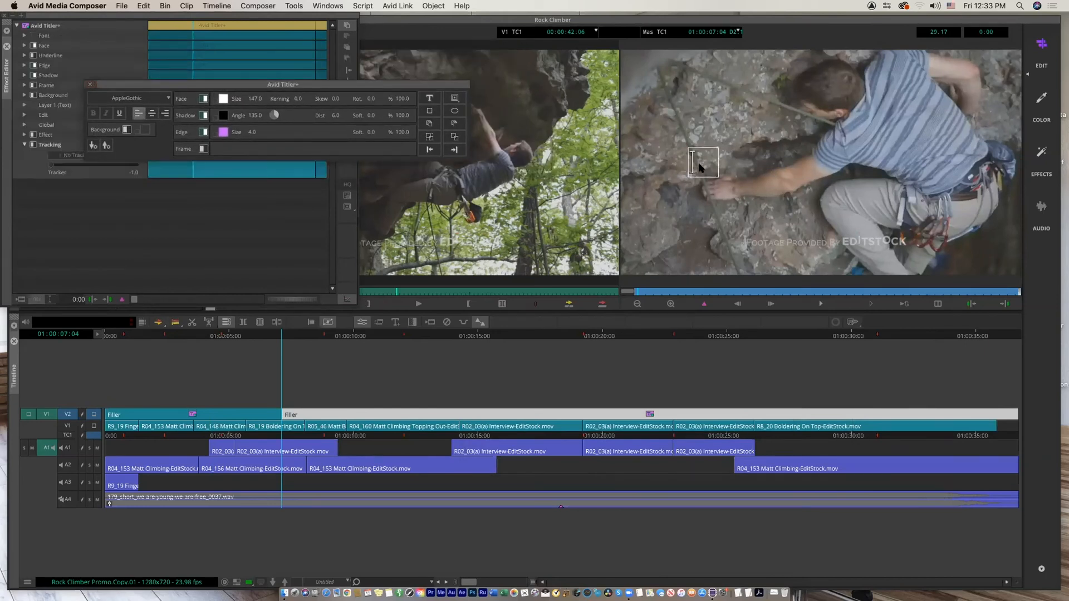
{"action": "type", "text": "hello class"}
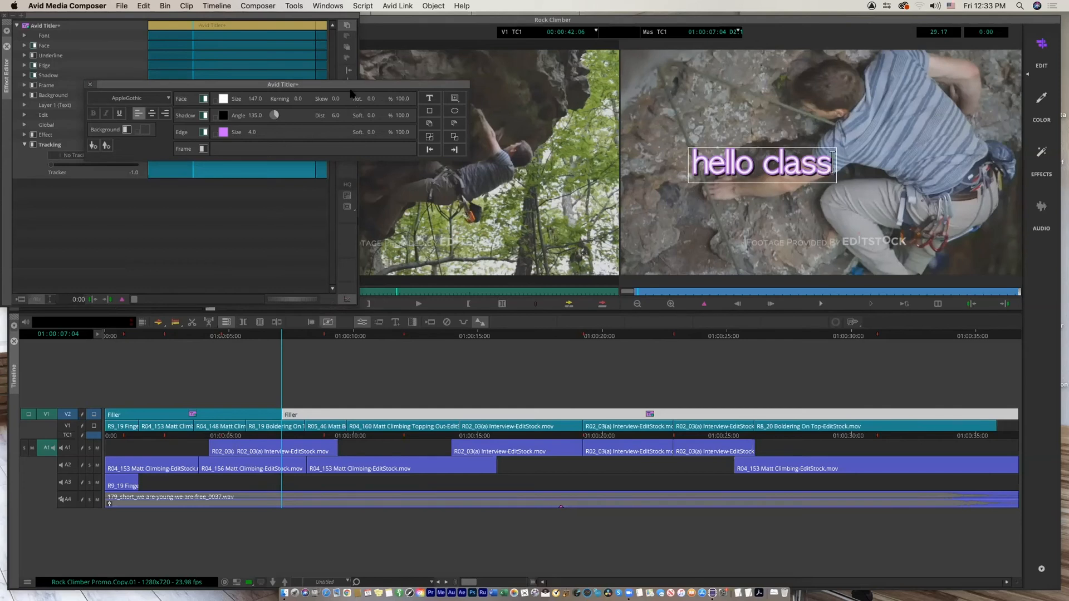
{"action": "left_click_drag", "start_coordinate": [352, 85], "coordinate": [322, 233]}
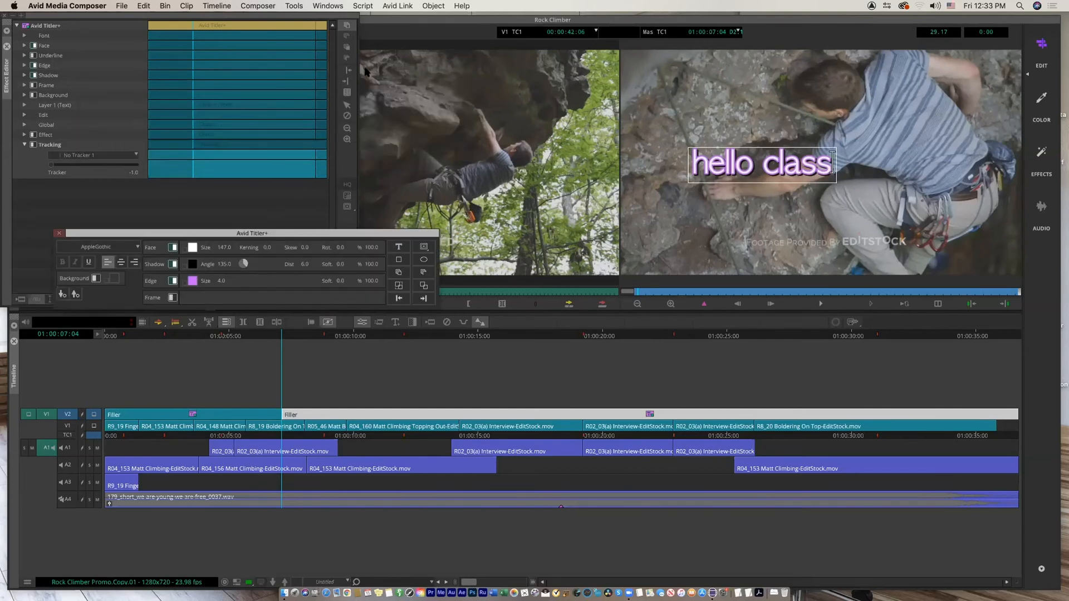
Move the "hello class" title slightly right in the frame and check it at about 01:00:17:06 in the sequence
{"action": "left_click", "coordinate": [347, 105]}
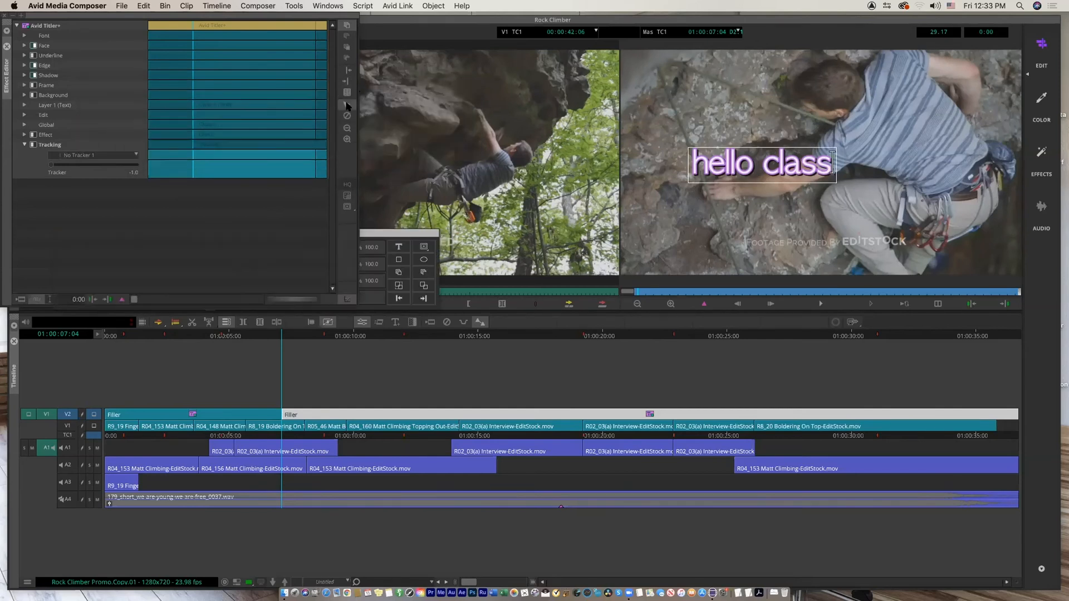
{"action": "left_click", "coordinate": [790, 149]}
{"action": "left_click_drag", "start_coordinate": [832, 163], "coordinate": [870, 164]}
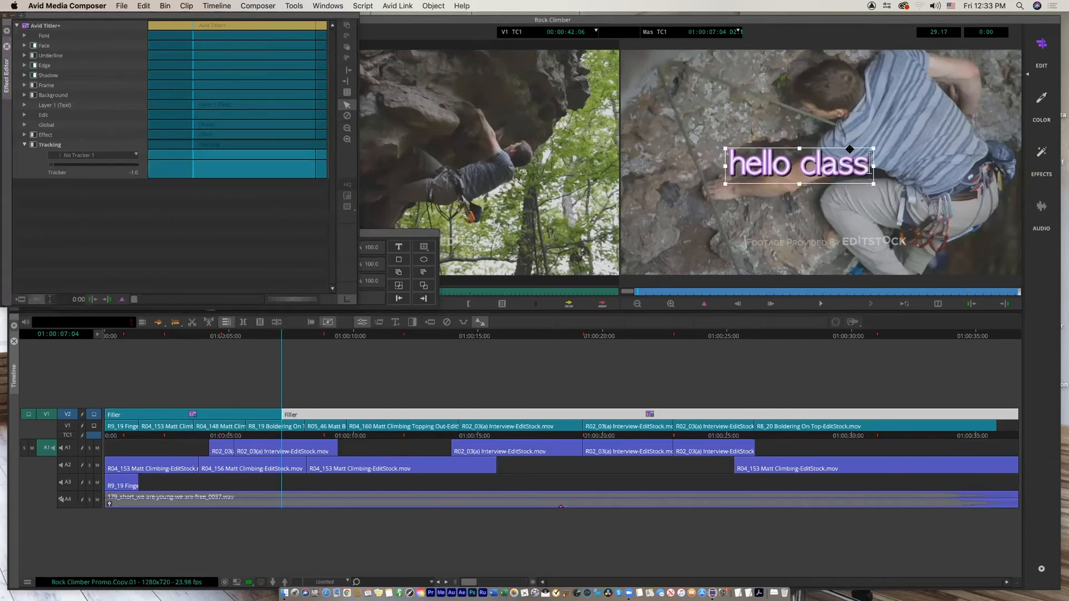
{"action": "left_click", "coordinate": [532, 336]}
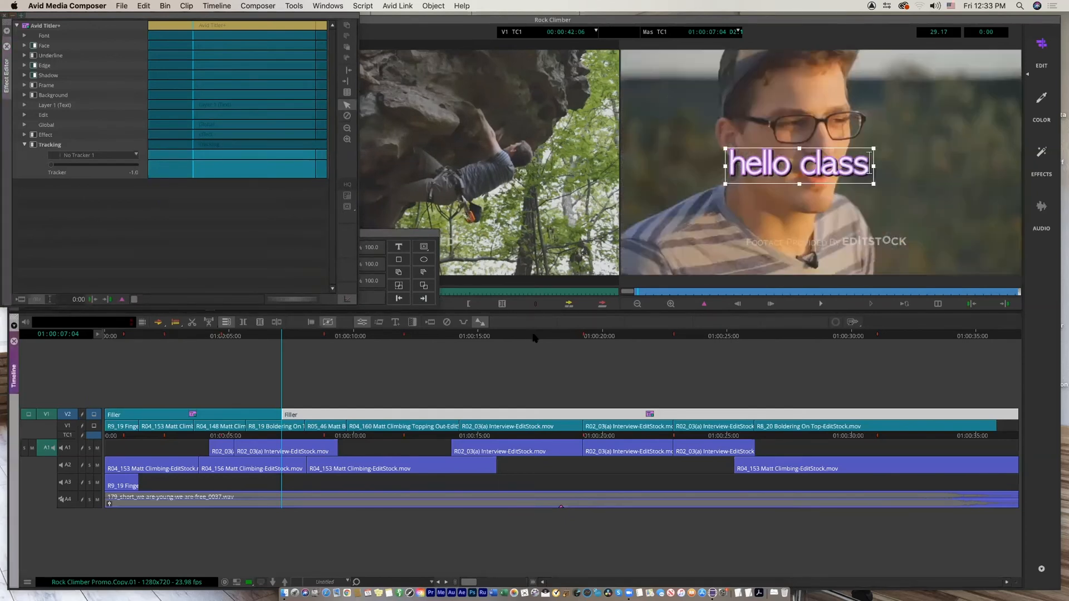
Expand and collapse the nested tracks inside the second V2 title, and briefly solo the V2 track's video monitoring
{"action": "double_click", "coordinate": [635, 412]}
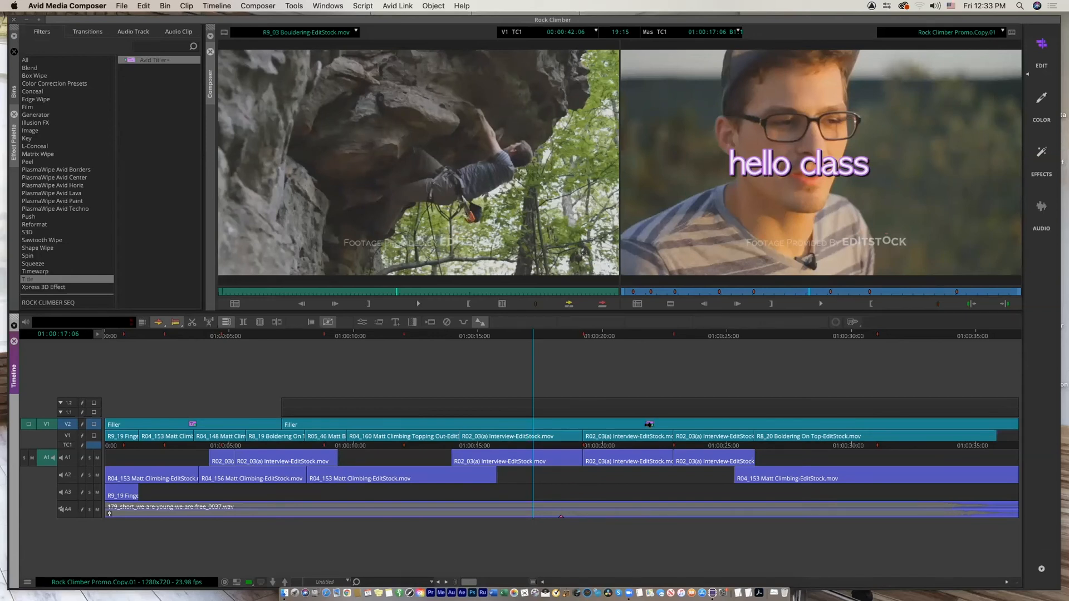
{"action": "double_click", "coordinate": [649, 424]}
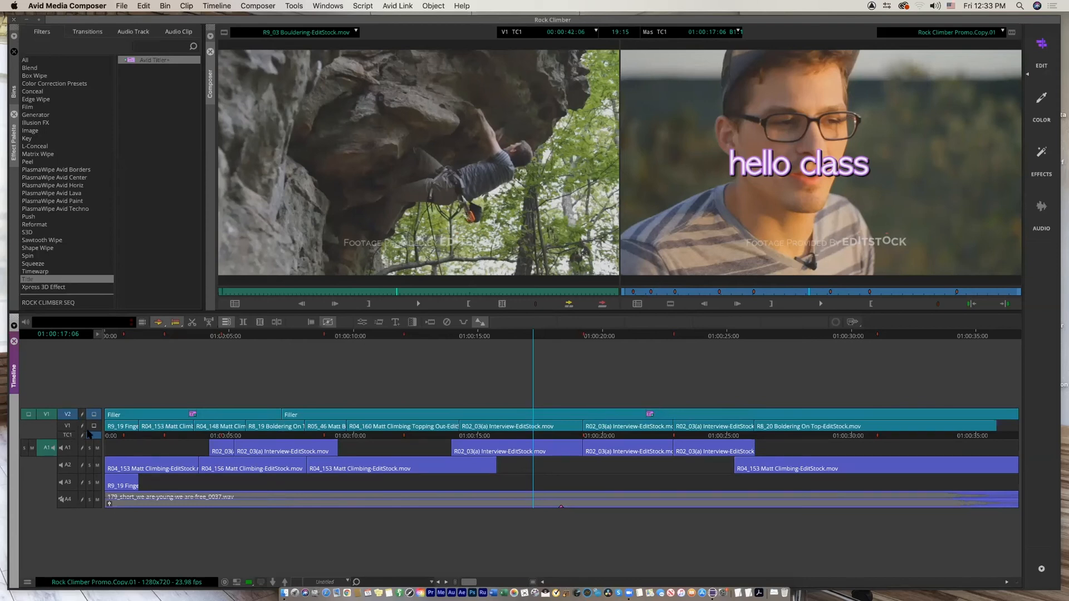
{"action": "left_click", "coordinate": [94, 415]}
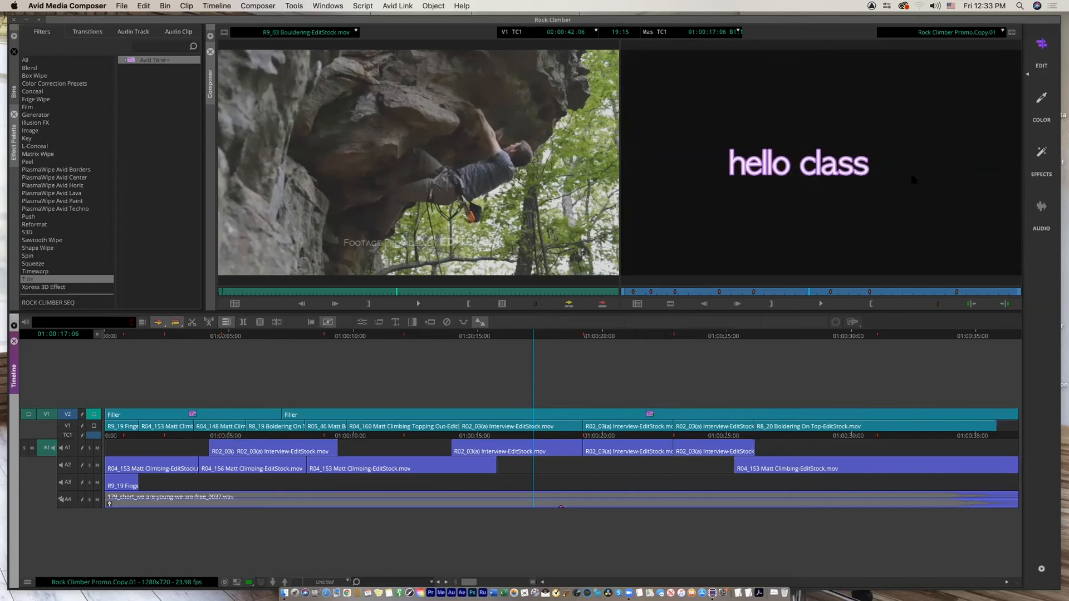
{"action": "left_click", "coordinate": [97, 414]}
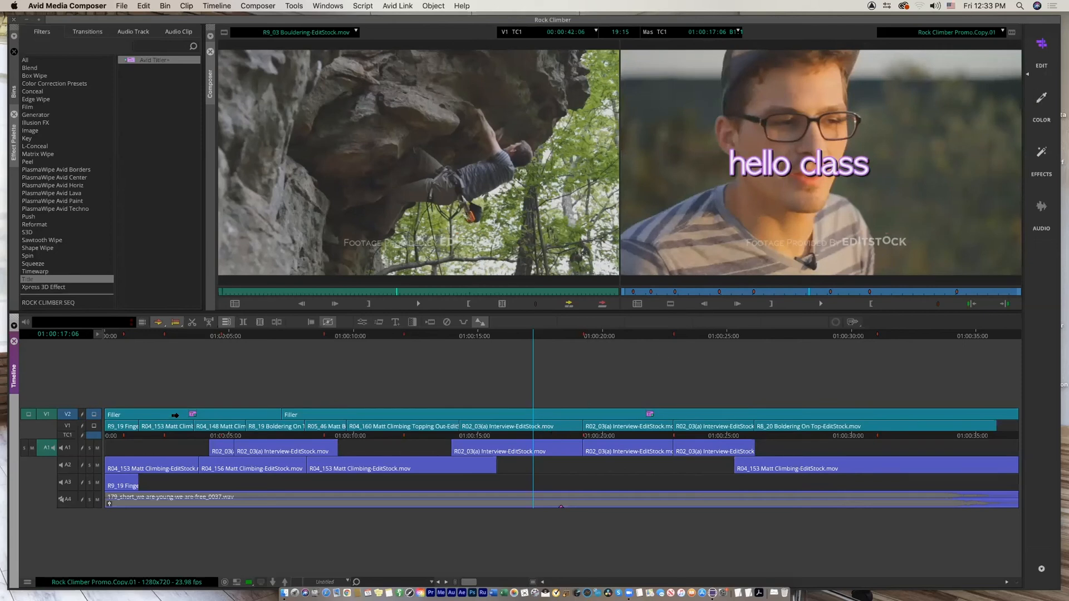
Delete both title segments from the V2 track and return the playhead to the start of the sequence
{"action": "left_click", "coordinate": [174, 415]}
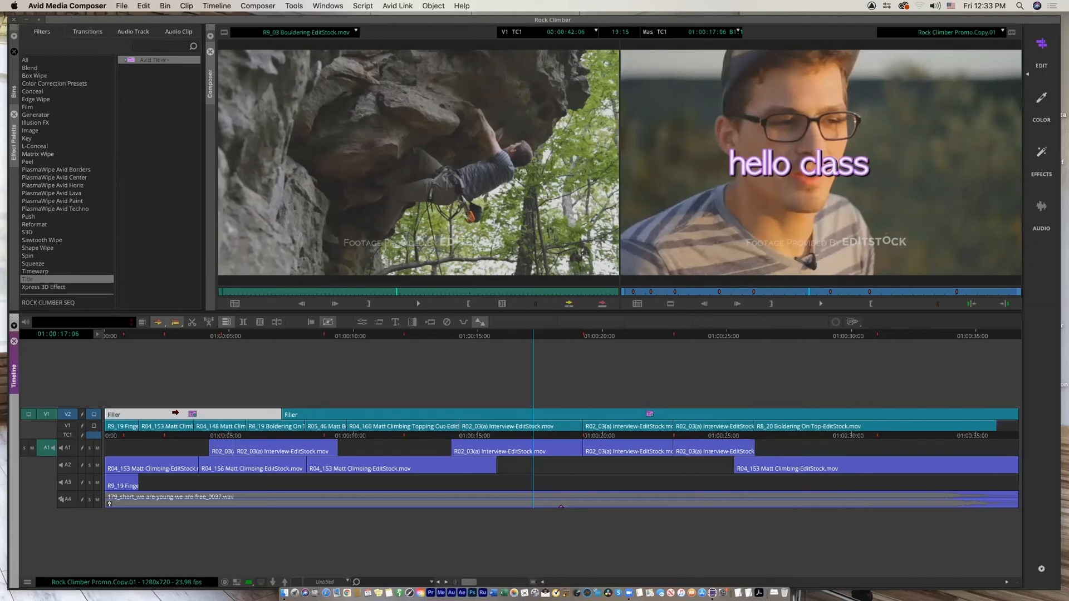
{"action": "key", "text": "Delete"}
{"action": "left_click", "coordinate": [495, 413]}
{"action": "key", "text": "Delete"}
{"action": "left_click", "coordinate": [652, 292]}
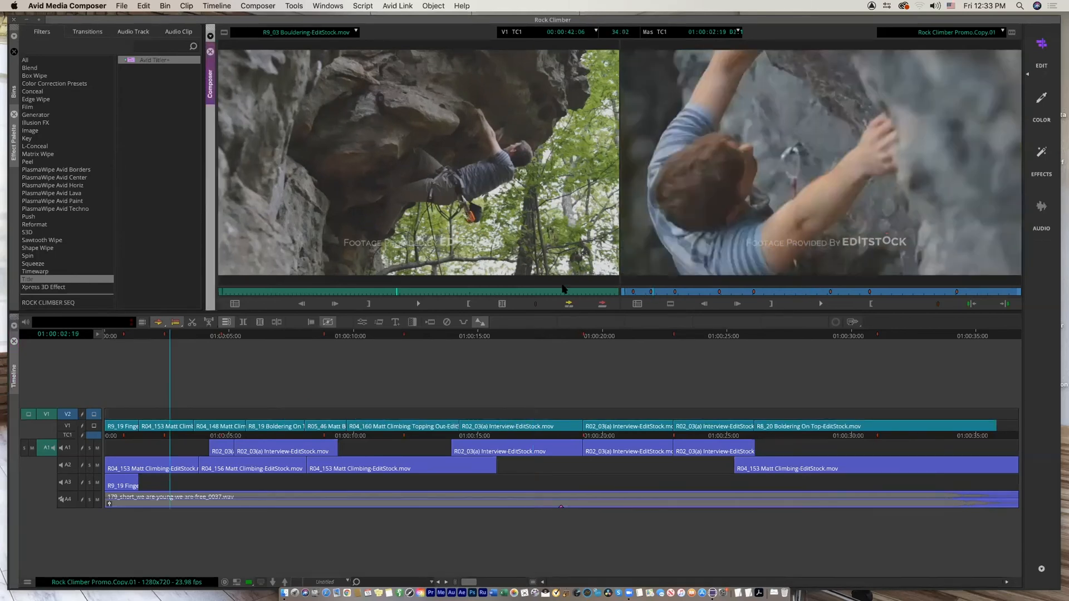
{"action": "key", "text": "Home"}
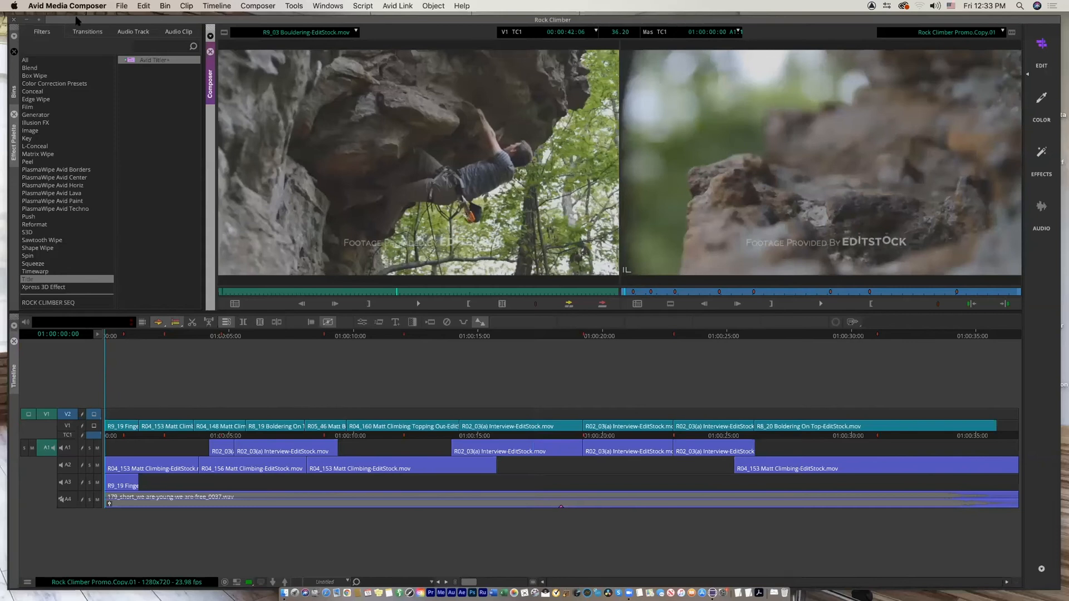
Reposition and slightly enlarge the Rock Climber window, and move the TC1 timecode track below A4 in the timeline
{"action": "left_click_drag", "start_coordinate": [76, 19], "coordinate": [71, 19]}
{"action": "left_click_drag", "start_coordinate": [1051, 589], "coordinate": [1056, 585]}
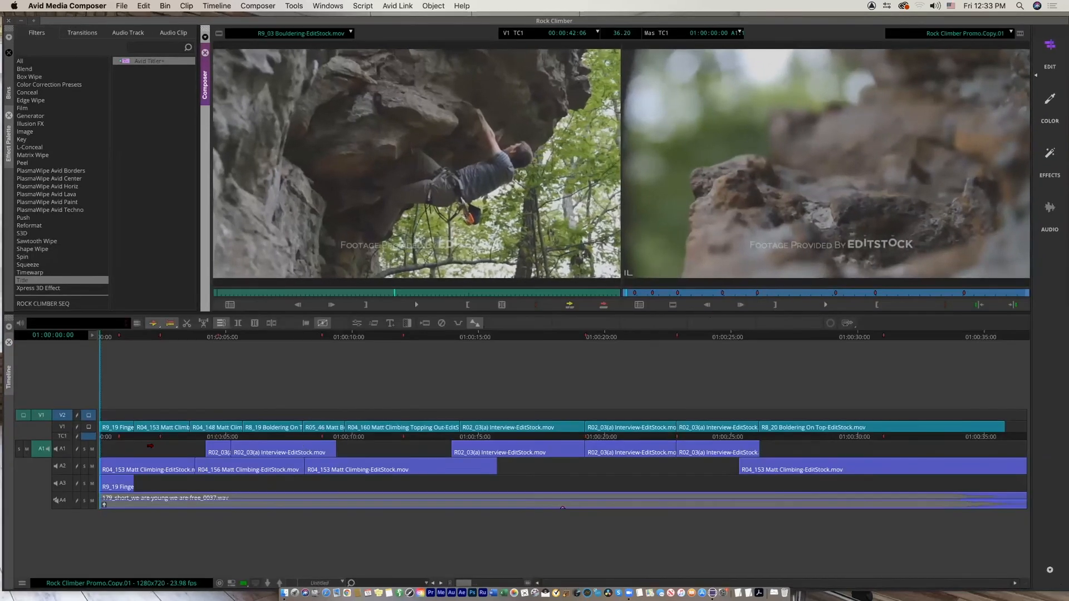
{"action": "left_click", "coordinate": [63, 436]}
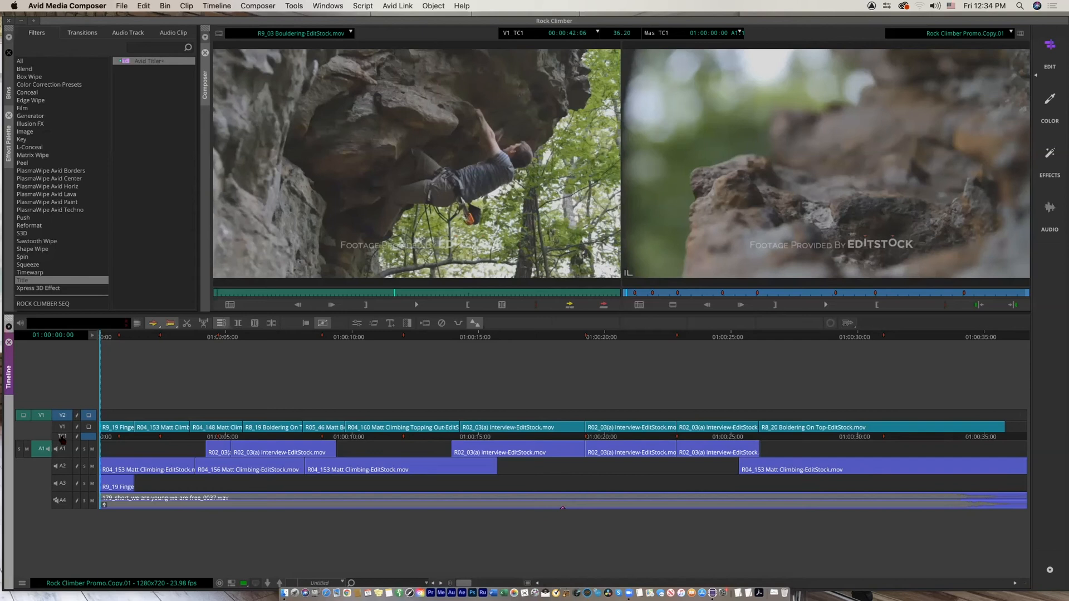
{"action": "left_click_drag", "start_coordinate": [62, 439], "coordinate": [65, 513]}
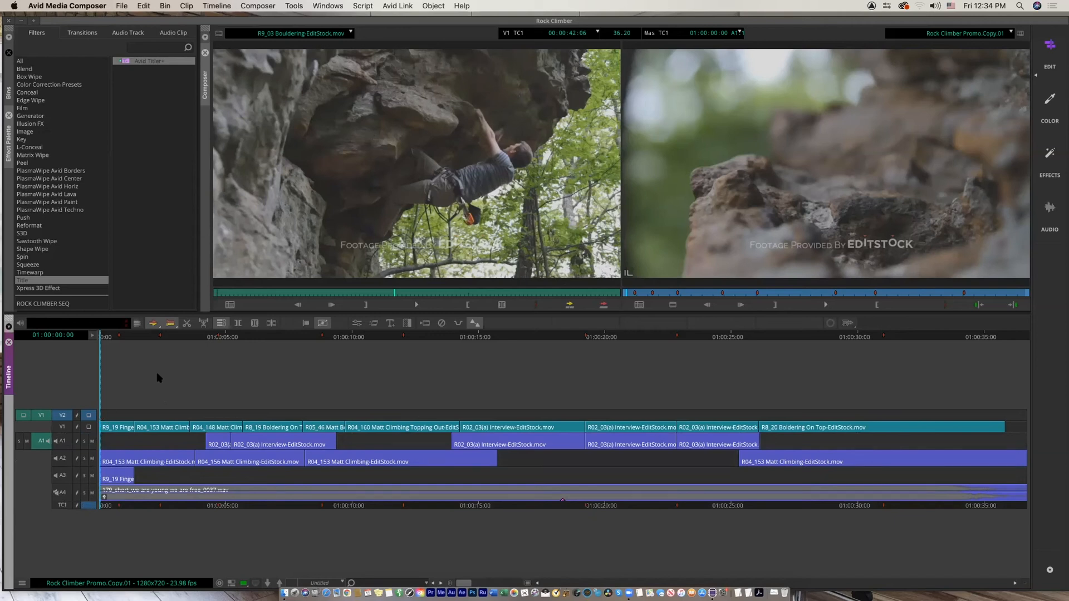
Select all timeline tracks and enlarge their height so they fill most of the timeline area
{"action": "key", "text": "super+a"}
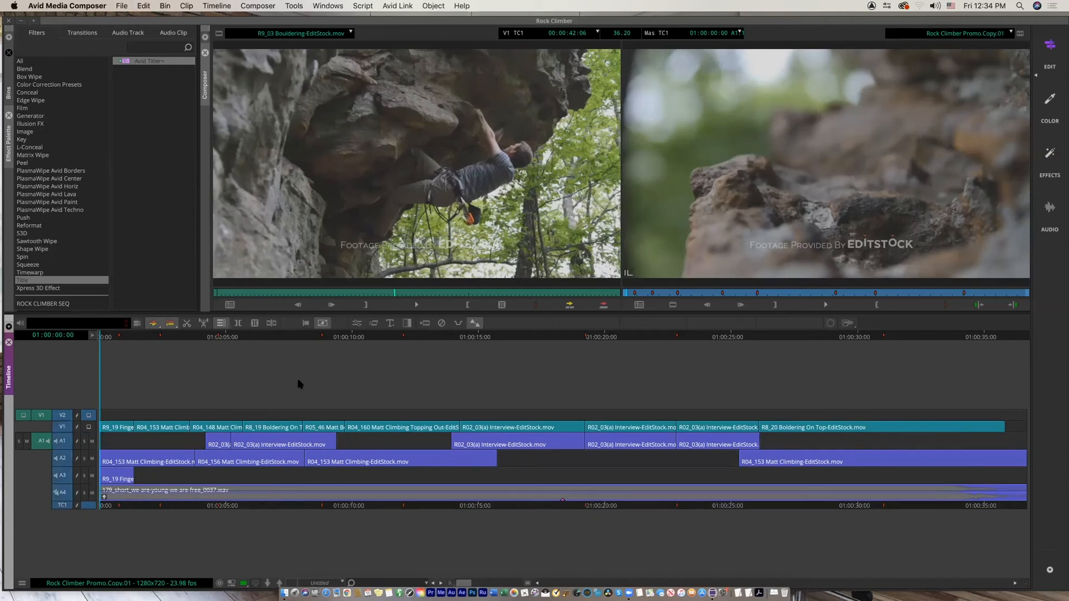
{"action": "key", "text": "super+l"}
{"action": "key", "text": "super+l"}
{"action": "key", "text": "super+l"}
{"action": "key", "text": "super+l"}
{"action": "key", "text": "super+l"}
{"action": "key", "text": "super+l"}
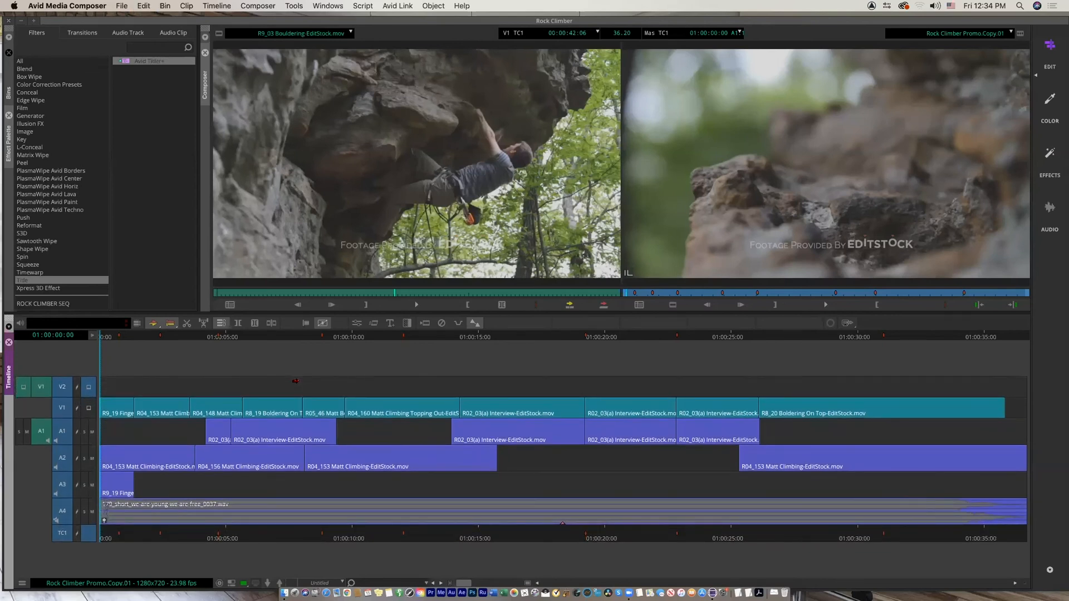
{"action": "key", "text": "super+l"}
{"action": "key", "text": "super+l"}
{"action": "key", "text": "super+l"}
{"action": "key", "text": "super+l"}
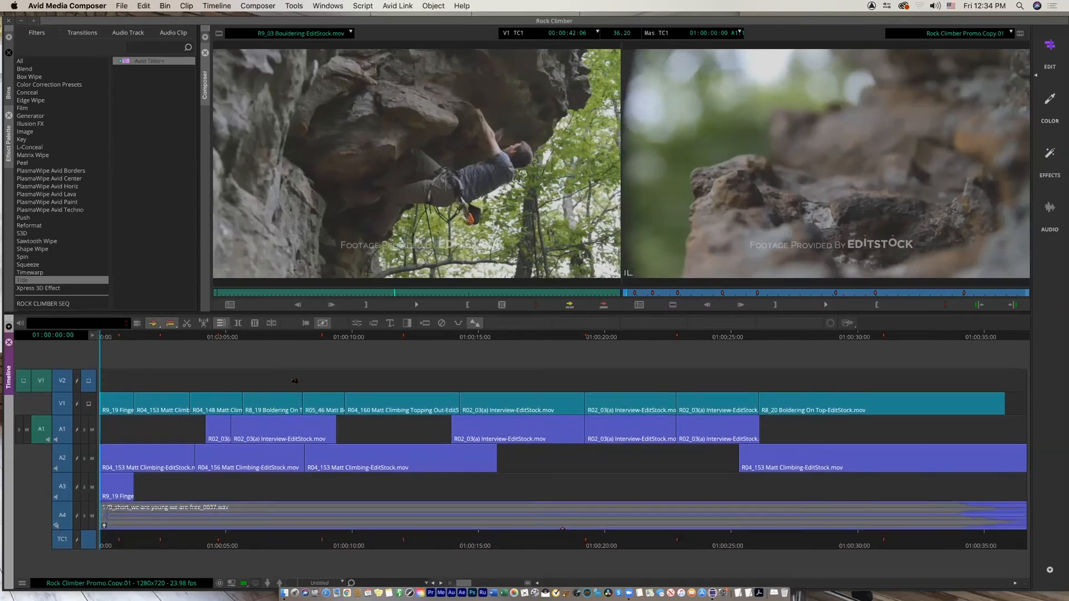
{"action": "key", "text": "super+k"}
{"action": "key", "text": "super+k"}
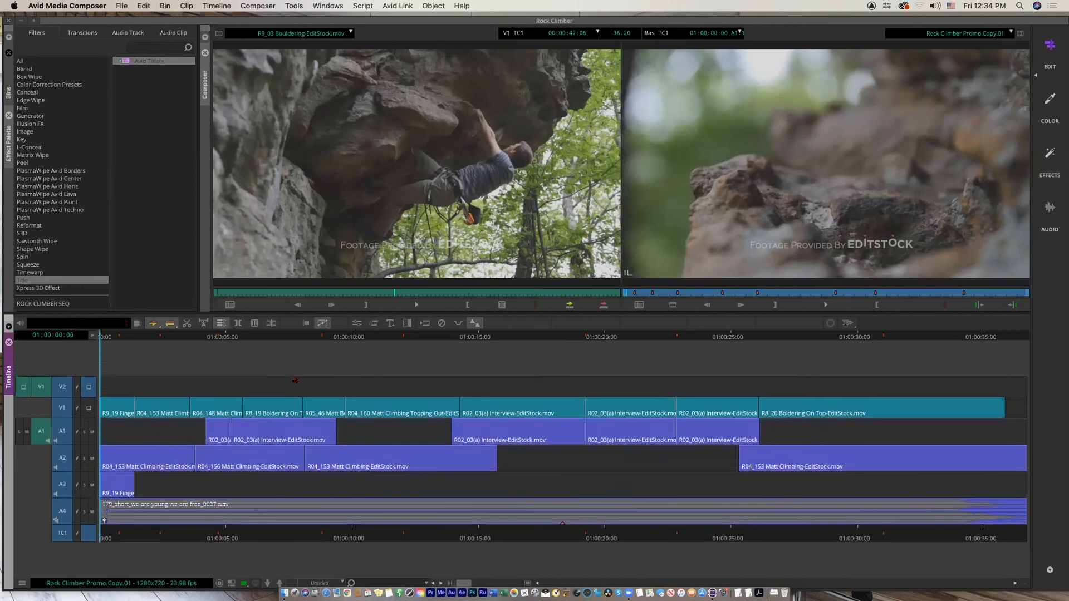
Switch from the Effect Palette back to the bins, open the Rock Climber Clips bin, and widen the bin area
{"action": "left_click", "coordinate": [370, 292]}
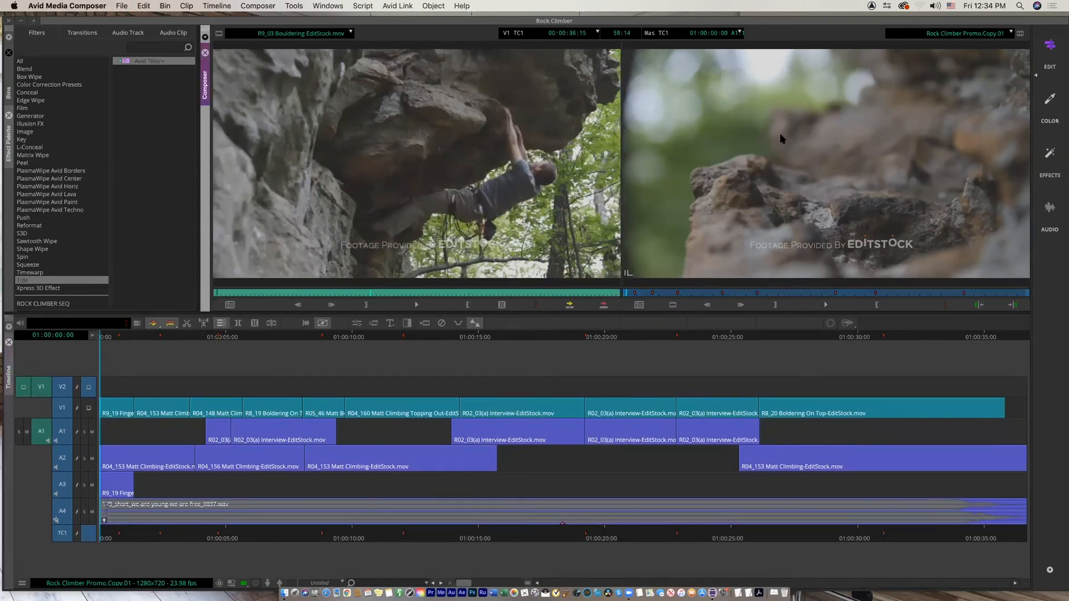
{"action": "left_click", "coordinate": [780, 21]}
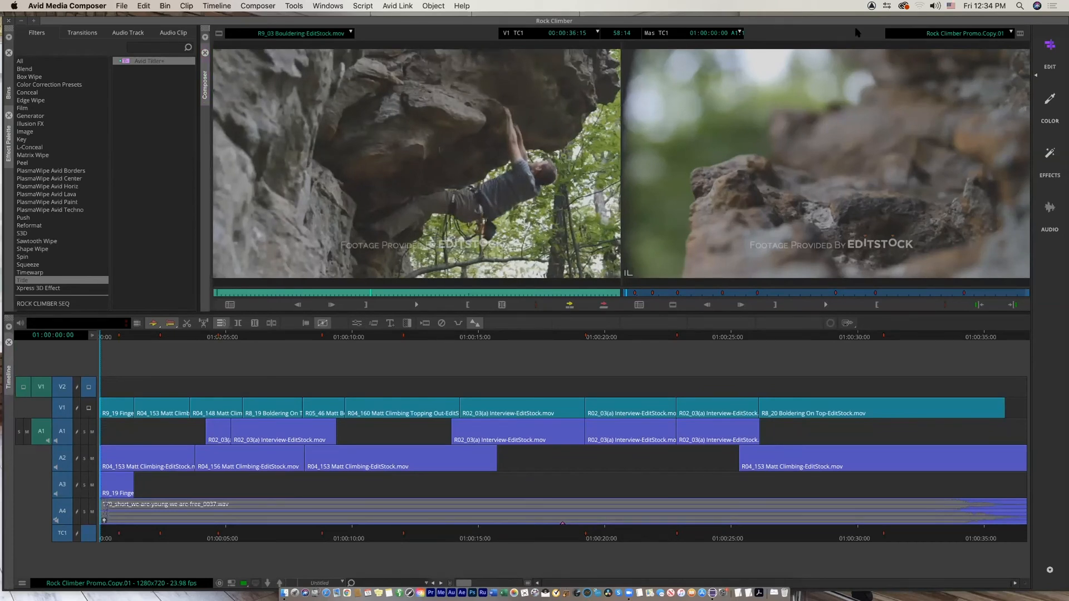
{"action": "left_click", "coordinate": [9, 97]}
{"action": "left_click_drag", "start_coordinate": [198, 190], "coordinate": [329, 175]}
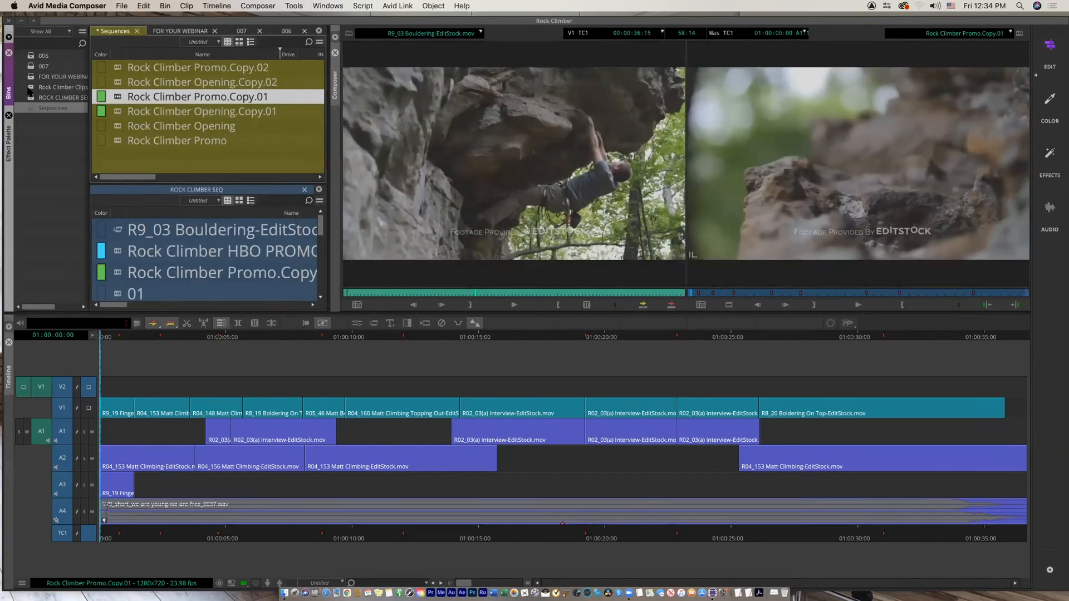
{"action": "double_click", "coordinate": [31, 87]}
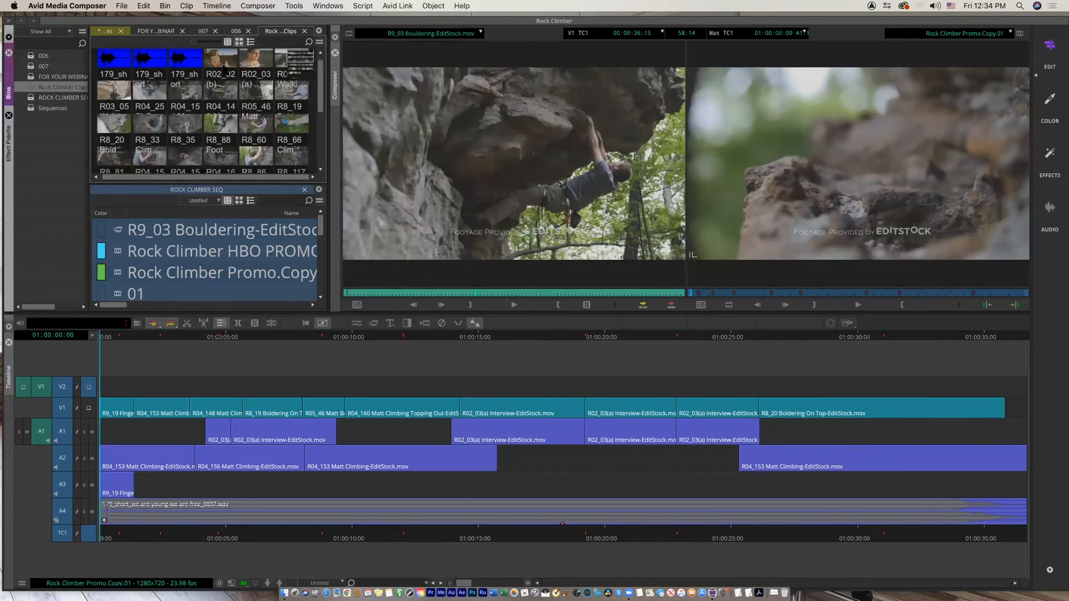
{"action": "left_click", "coordinate": [221, 62]}
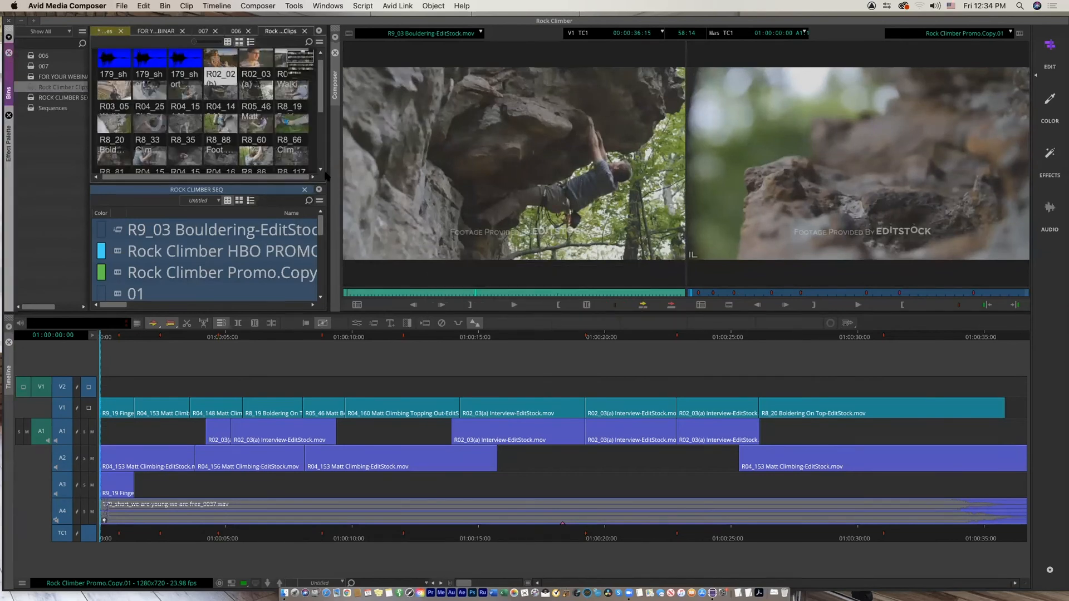
{"action": "left_click_drag", "start_coordinate": [328, 174], "coordinate": [424, 175]}
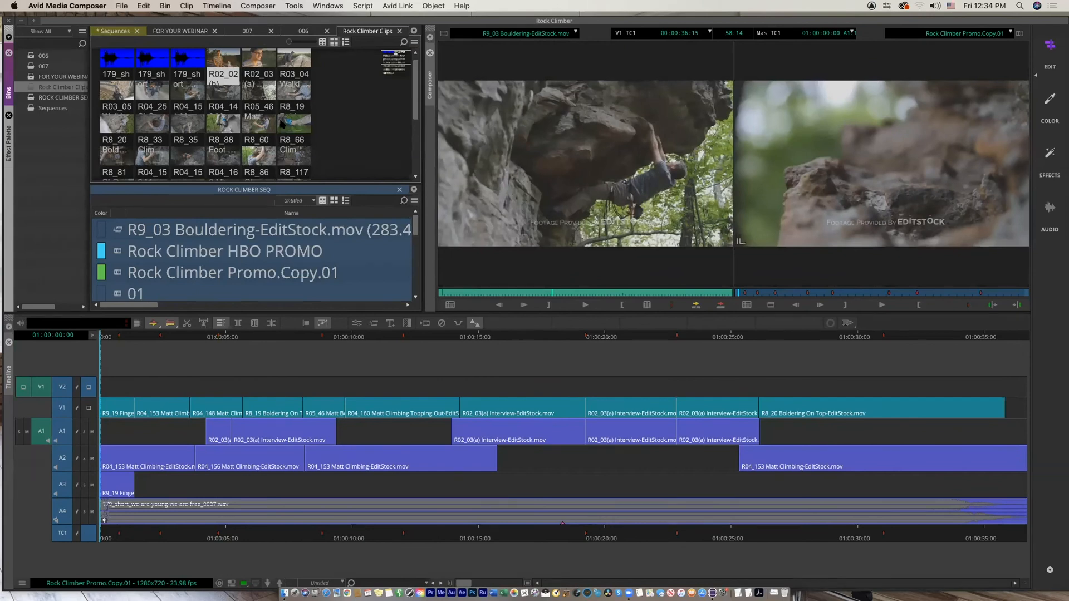
Enlarge the clip thumbnails in the Rock Climber Clips bin and bring the R02_02(b) Interview clip into view
{"action": "key", "text": "super+l"}
{"action": "key", "text": "super+l"}
{"action": "key", "text": "super+l"}
{"action": "key", "text": "super+l"}
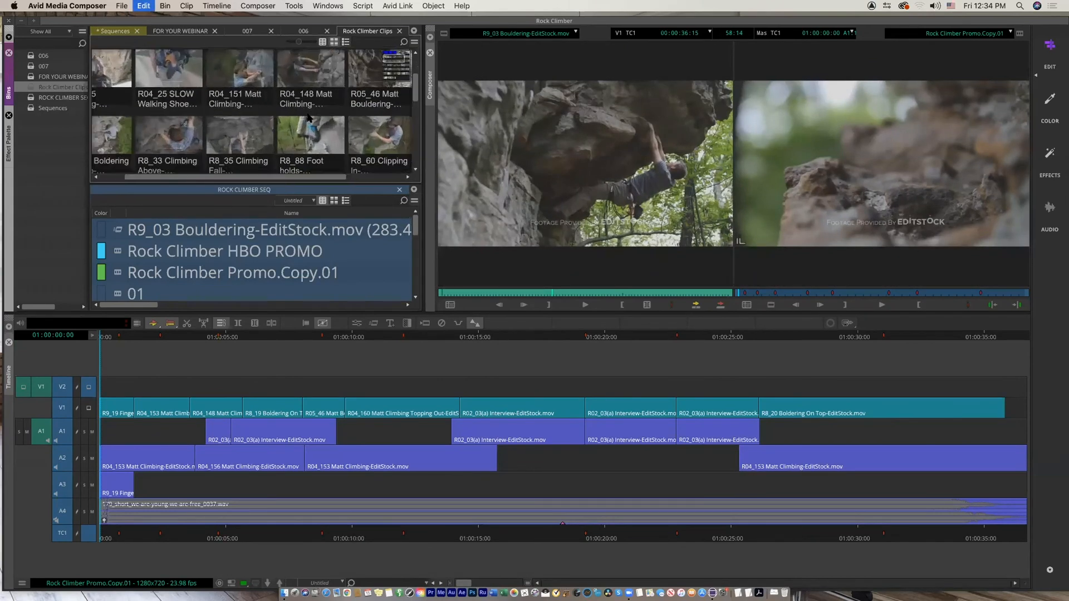
{"action": "scroll", "coordinate": [330, 136], "scroll_direction": "up", "scroll_amount": 1}
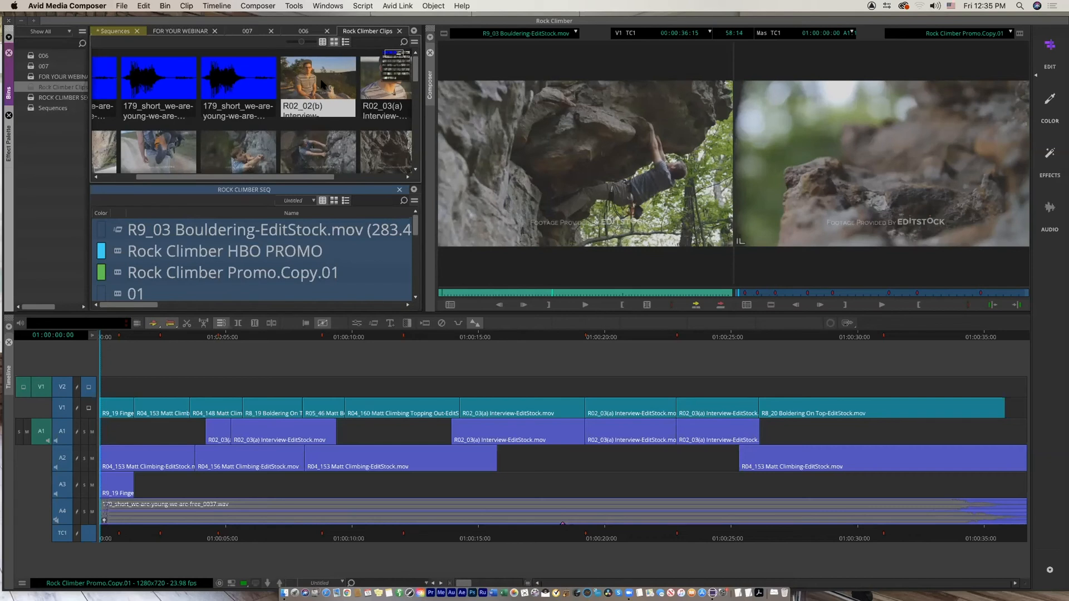
View the Info window for the R02_02(b) Interview clip, move and resize it over the bins, and close it
{"action": "key", "text": "super+i"}
{"action": "left_click_drag", "start_coordinate": [227, 37], "coordinate": [338, 22]}
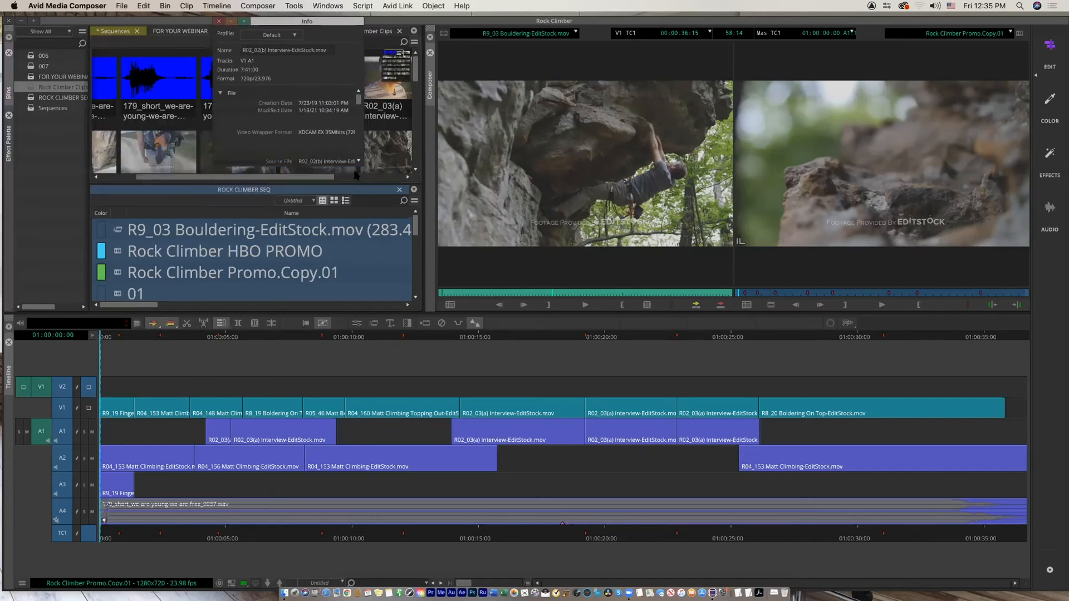
{"action": "left_click_drag", "start_coordinate": [362, 166], "coordinate": [386, 302]}
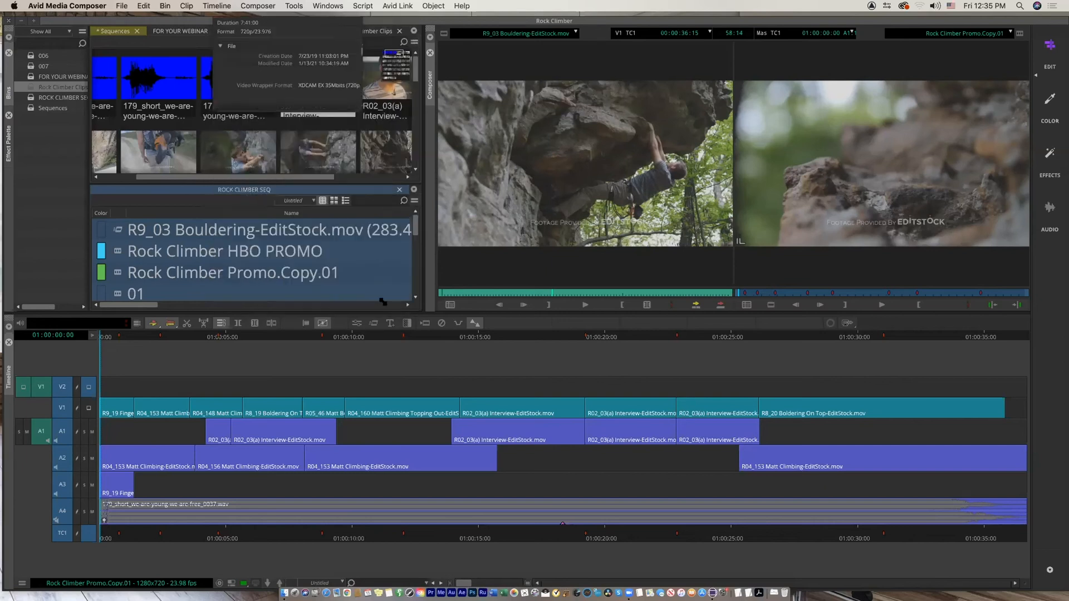
{"action": "left_click_drag", "start_coordinate": [364, 169], "coordinate": [329, 204]}
{"action": "left_click_drag", "start_coordinate": [303, 23], "coordinate": [343, 93]}
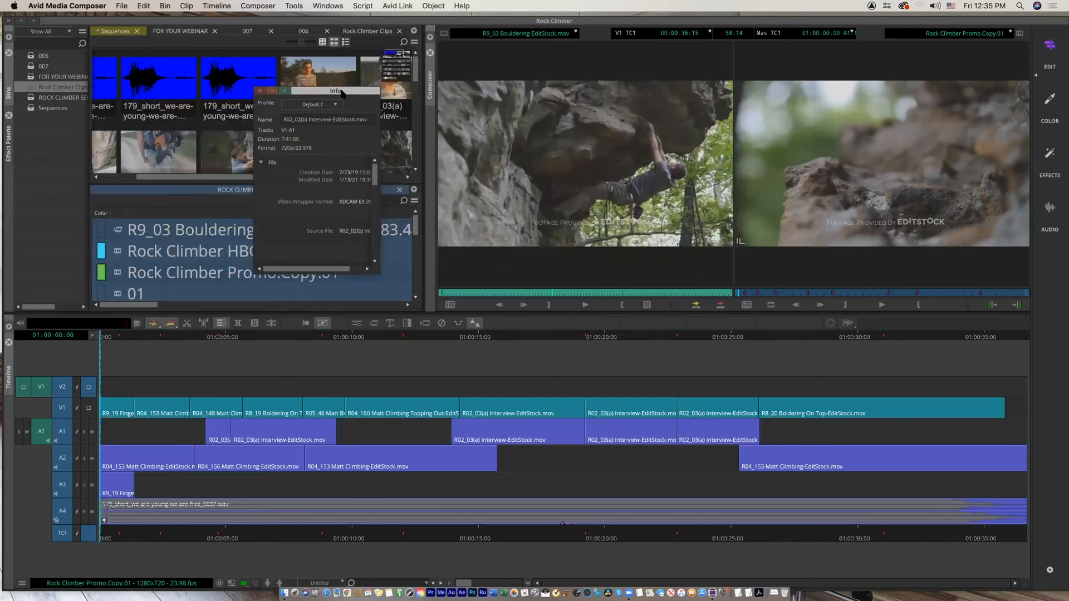
{"action": "left_click", "coordinate": [259, 90]}
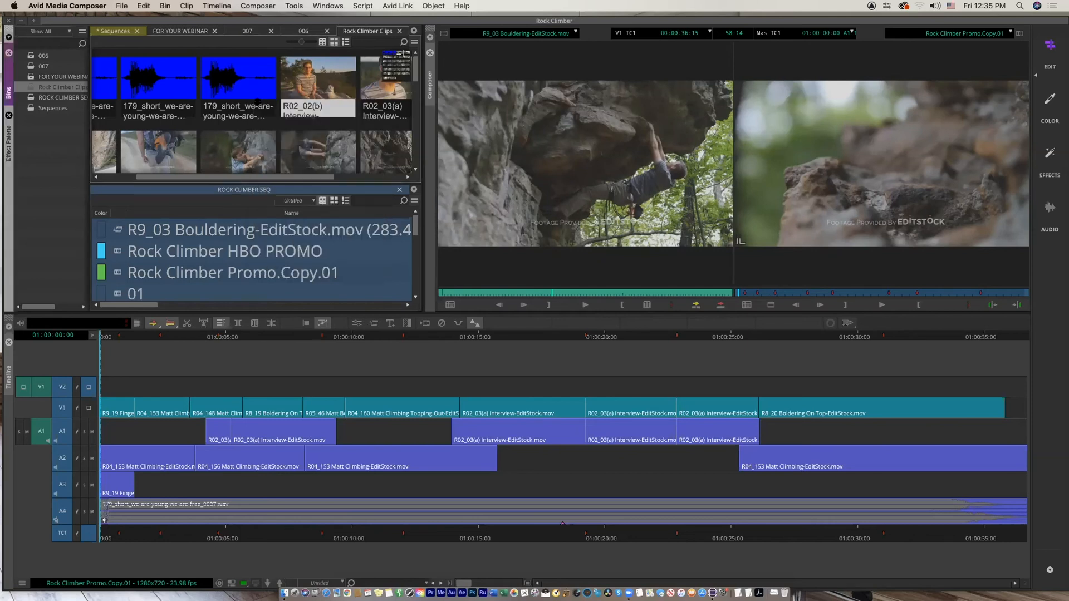
Split the 007 bin into its own pane beside the other upper bins and adjust the divider between them
{"action": "left_click", "coordinate": [693, 483]}
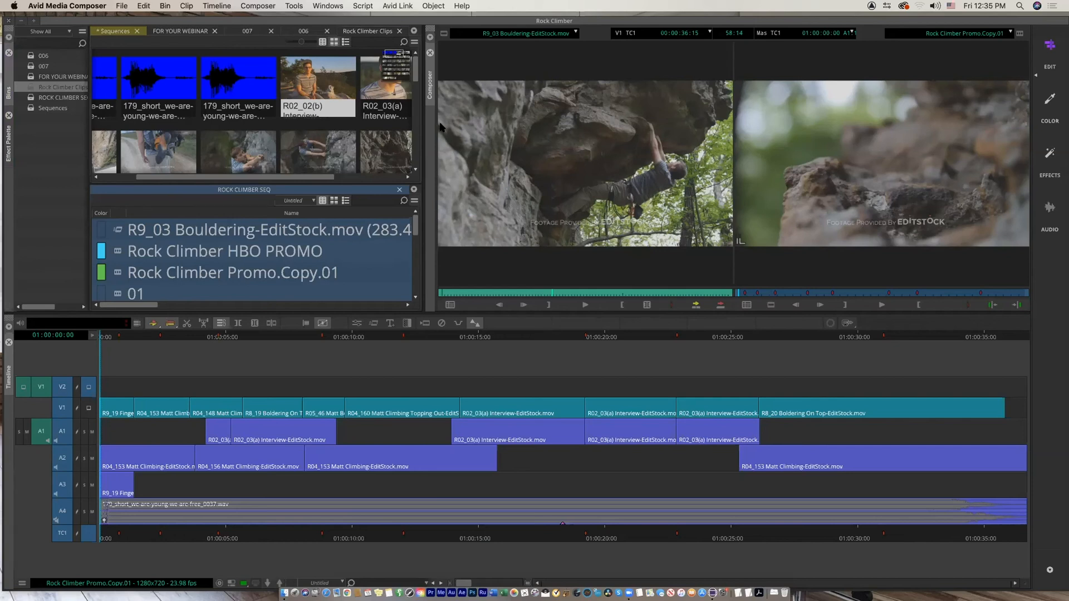
{"action": "left_click", "coordinate": [255, 32]}
{"action": "left_click_drag", "start_coordinate": [255, 32], "coordinate": [105, 100]}
{"action": "left_click_drag", "start_coordinate": [301, 143], "coordinate": [262, 139]}
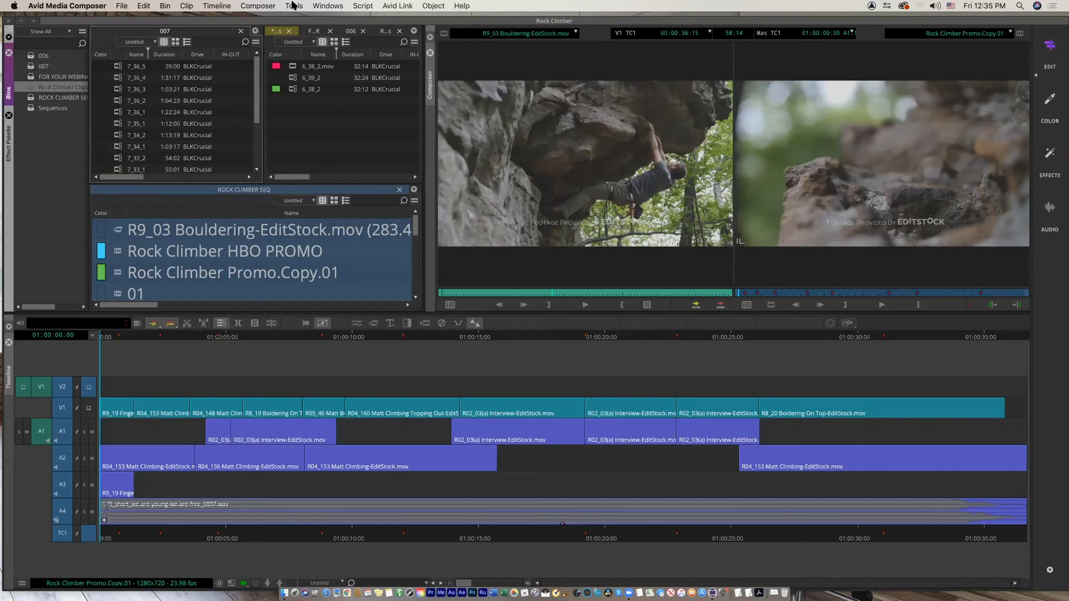
Open the Inspector tool, move it over the bins, and shorten its window to clear the timeline
{"action": "left_click", "coordinate": [294, 6]}
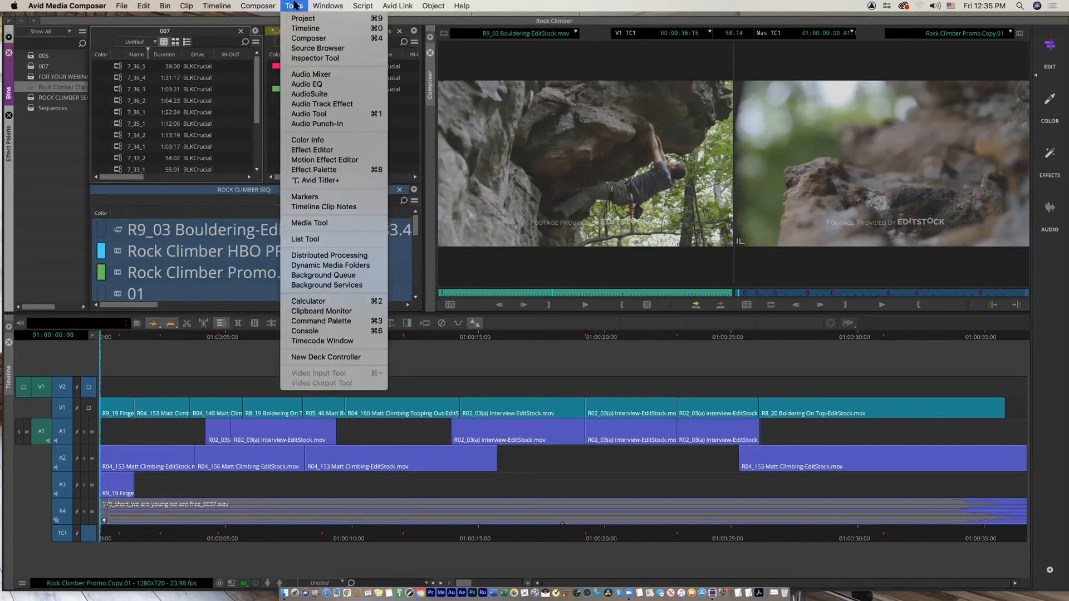
{"action": "left_click", "coordinate": [312, 59]}
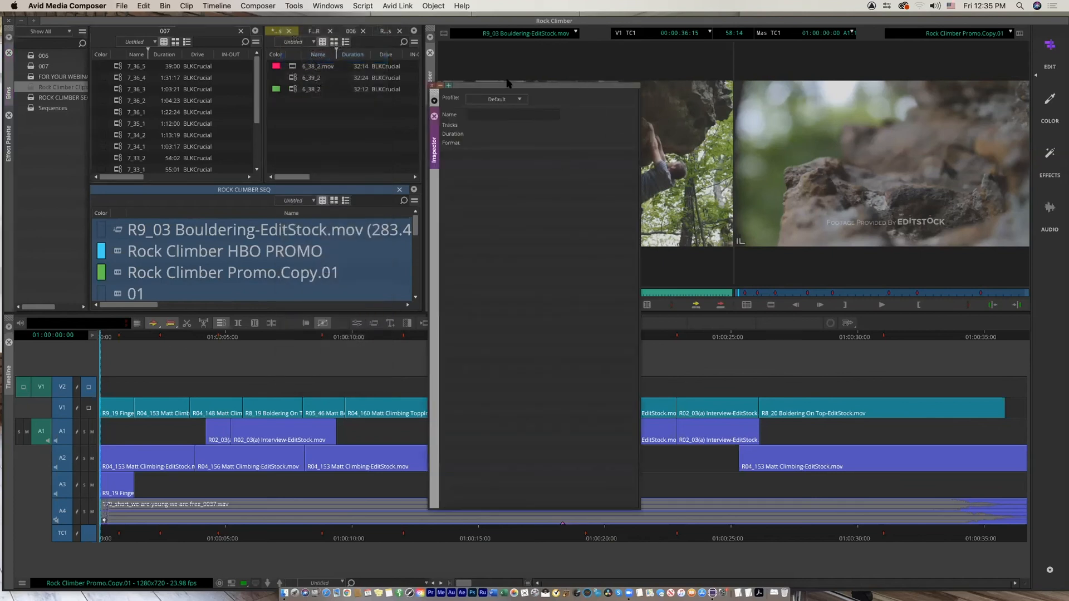
{"action": "left_click_drag", "start_coordinate": [567, 87], "coordinate": [437, 64]}
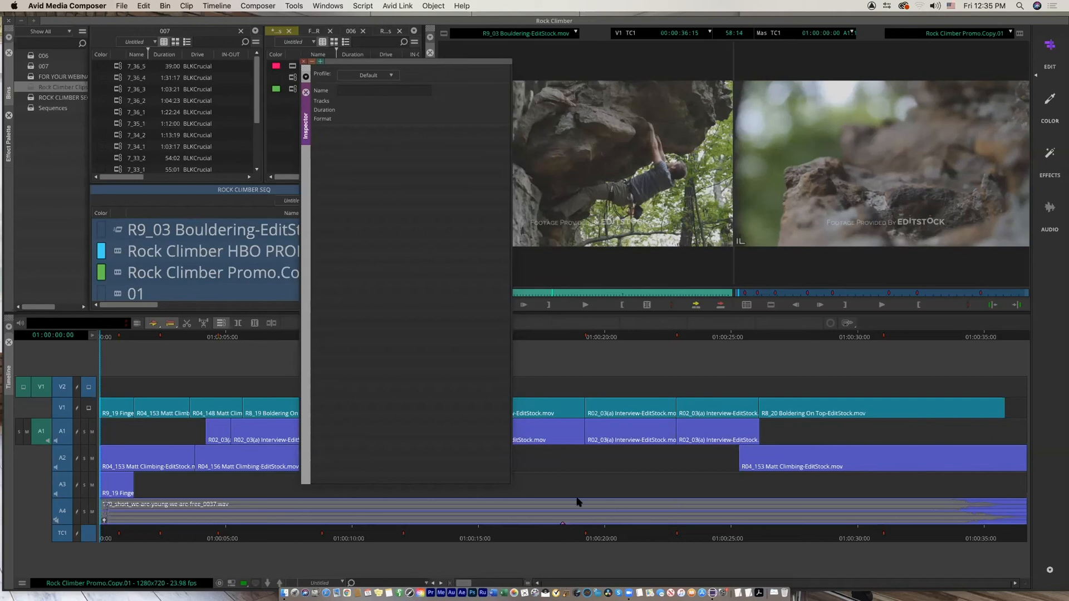
{"action": "left_click_drag", "start_coordinate": [510, 484], "coordinate": [494, 291]}
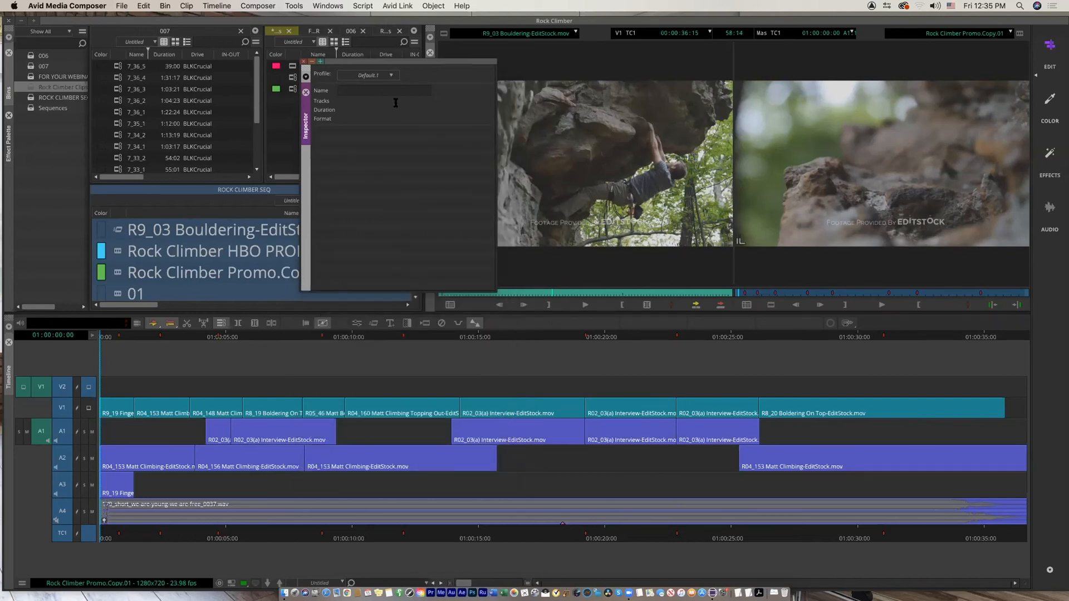
Dock the Inspector beside the timeline's end and narrow its pane to give the timeline more width
{"action": "left_click_drag", "start_coordinate": [405, 61], "coordinate": [488, 163]}
{"action": "left_click_drag", "start_coordinate": [394, 261], "coordinate": [1026, 449]}
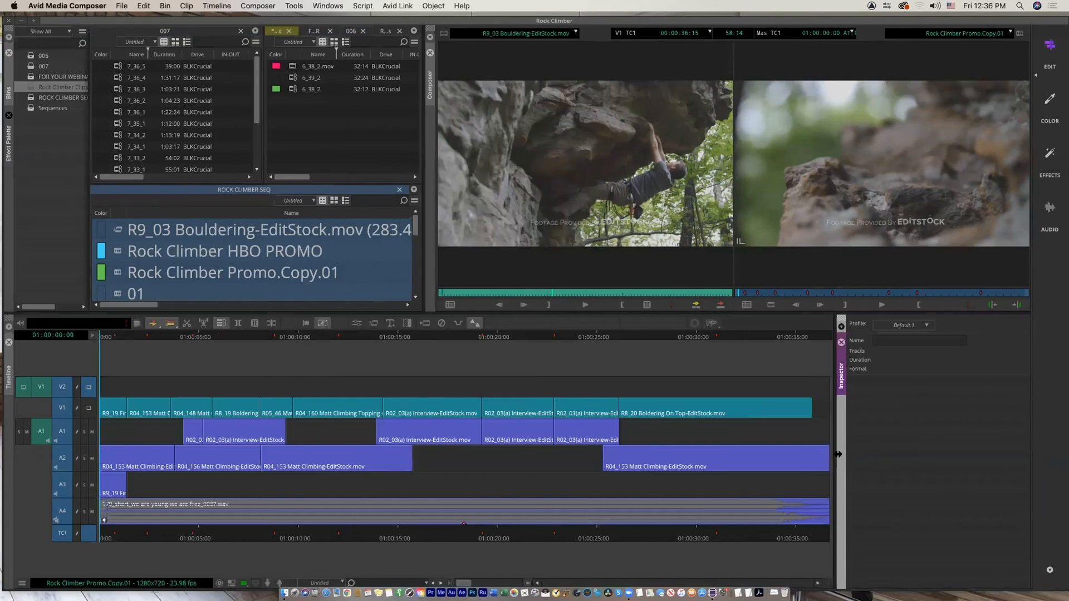
{"action": "left_click", "coordinate": [831, 457]}
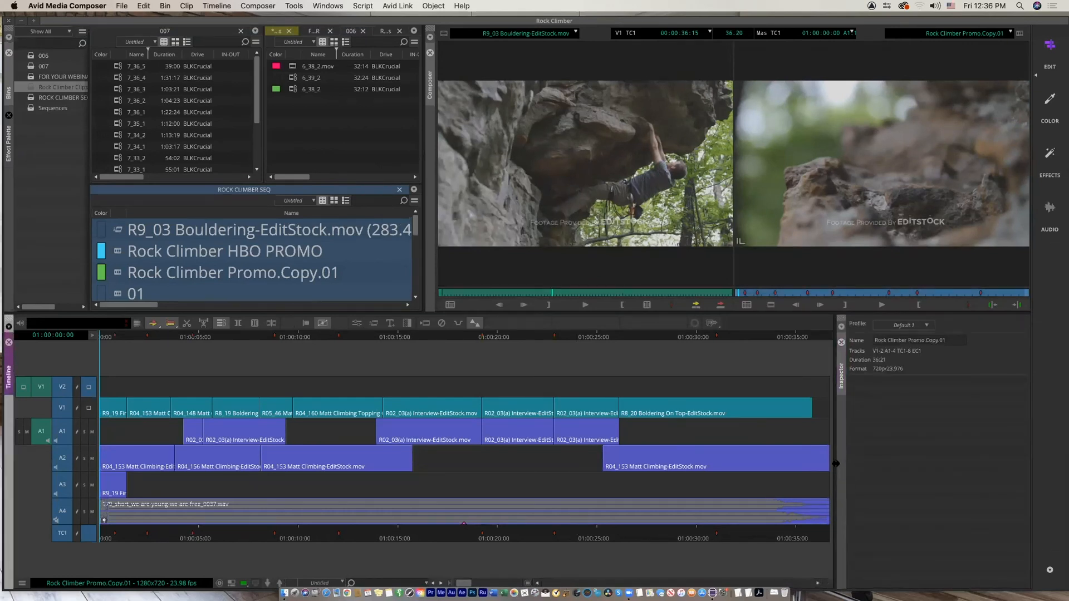
{"action": "left_click_drag", "start_coordinate": [836, 462], "coordinate": [926, 460]}
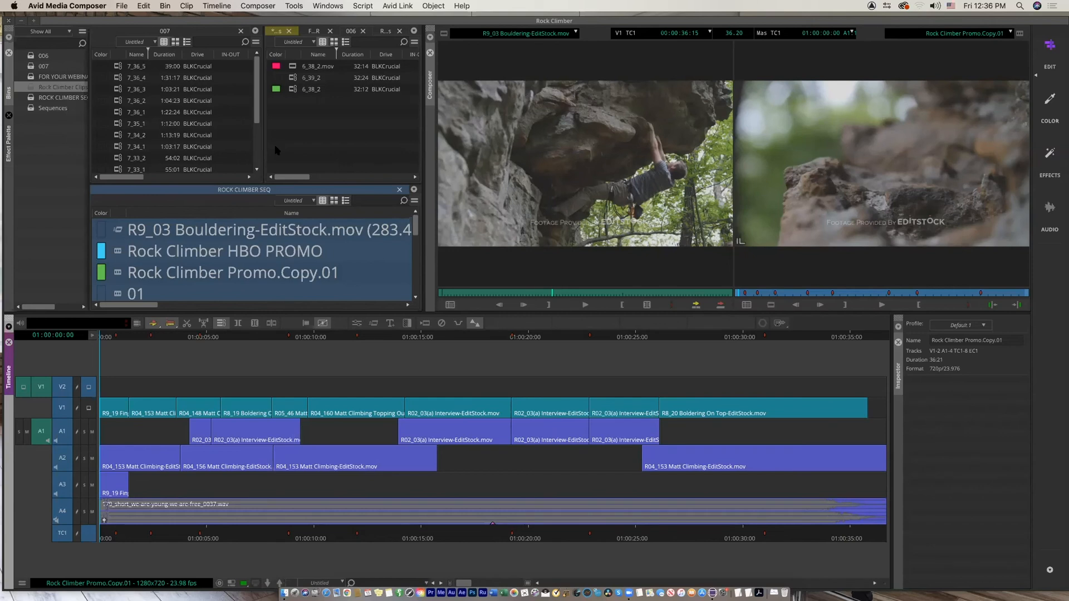
Open the Rock Climber Clips bin and inspect the 179_short music clip and the R04_25 SLOW Walking Shoes clip
{"action": "double_click", "coordinate": [32, 91]}
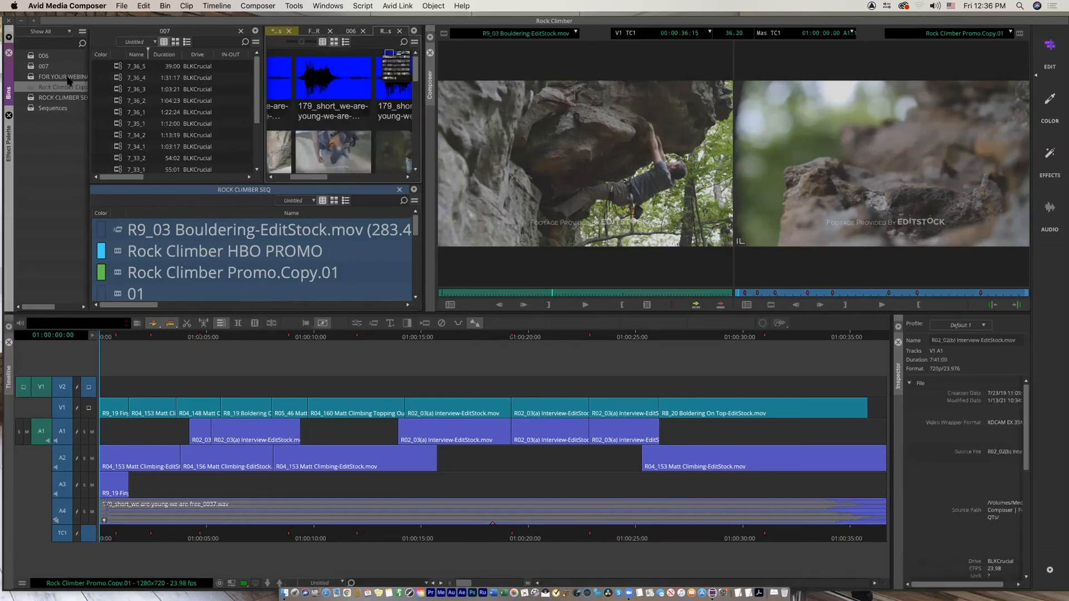
{"action": "left_click", "coordinate": [327, 90]}
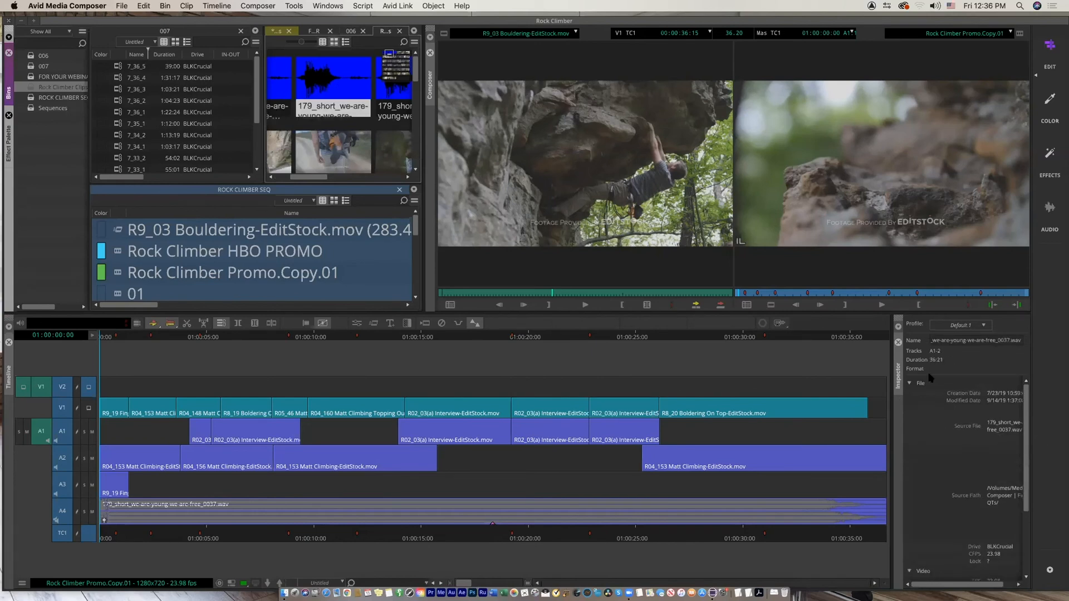
{"action": "left_click", "coordinate": [325, 153]}
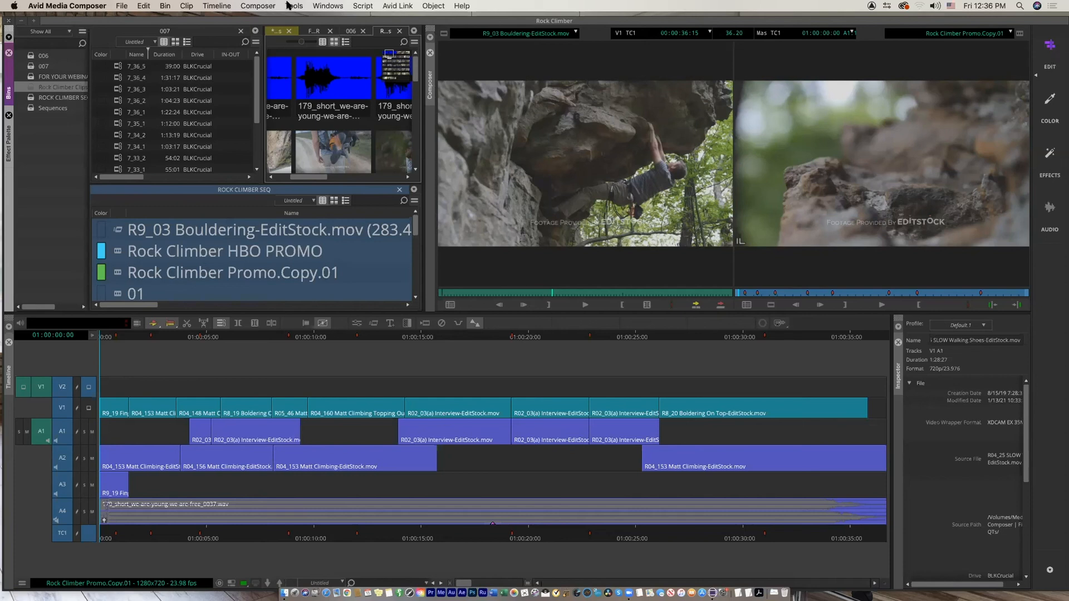
Save the current layout as a new workspace named HAppy BUINCH
{"action": "left_click", "coordinate": [331, 6]}
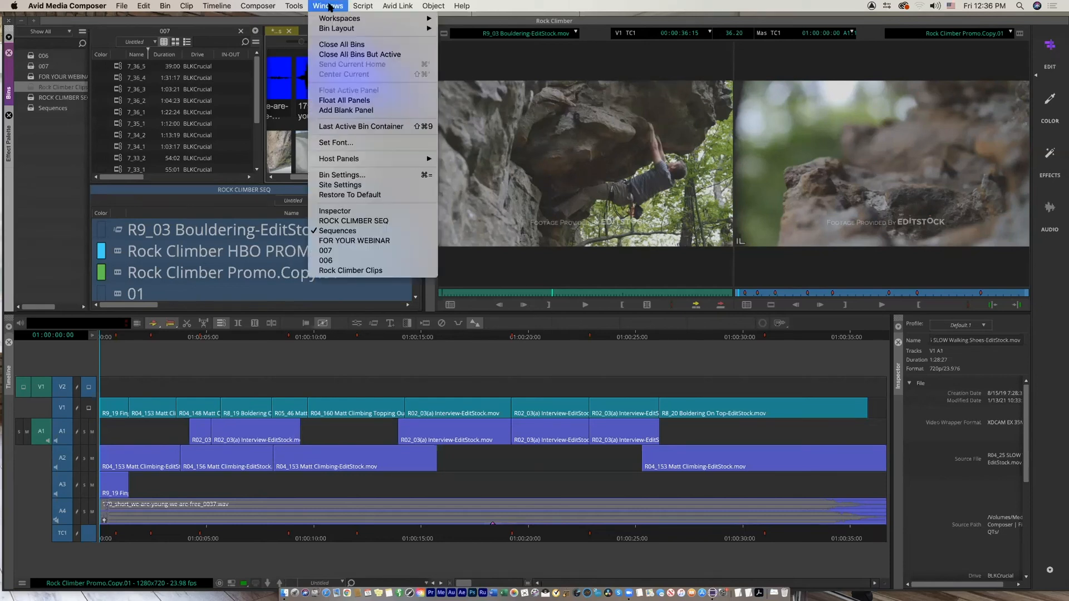
{"action": "mouse_move", "coordinate": [334, 19]}
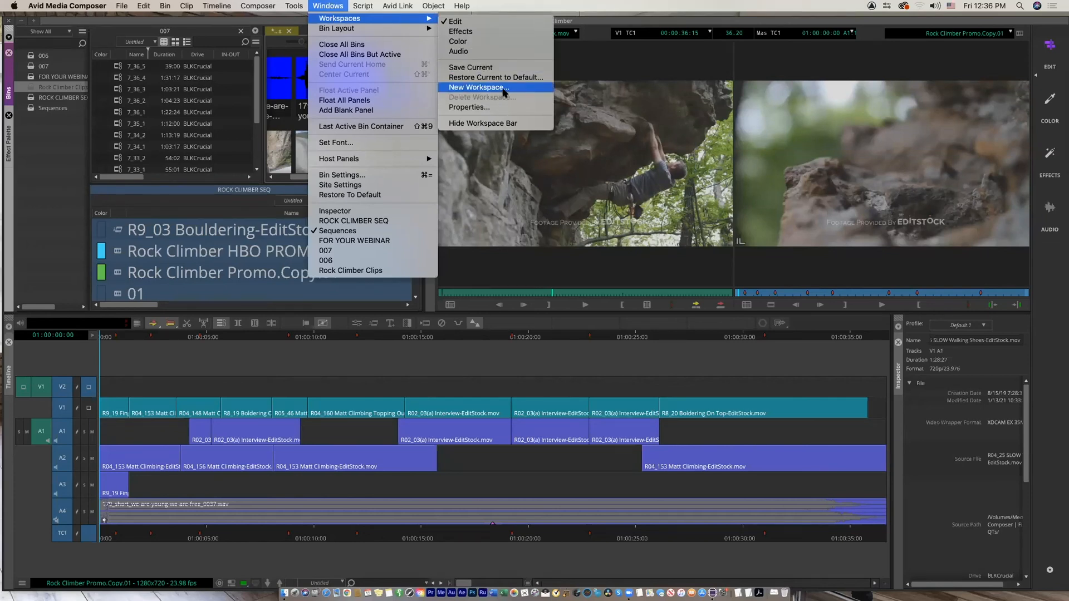
{"action": "left_click", "coordinate": [631, 146]}
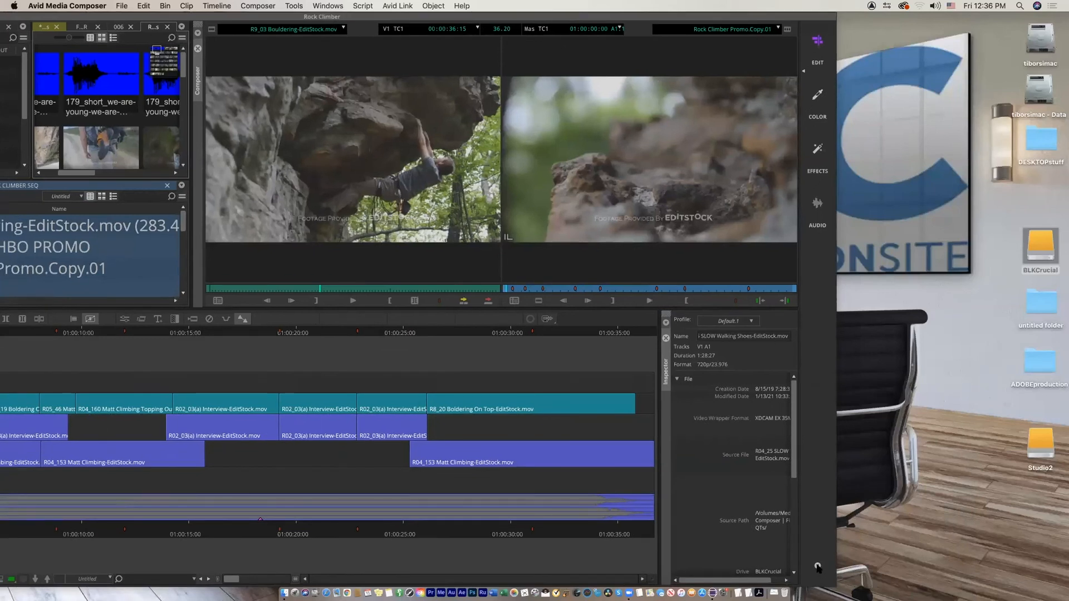
{"action": "left_click", "coordinate": [817, 566]}
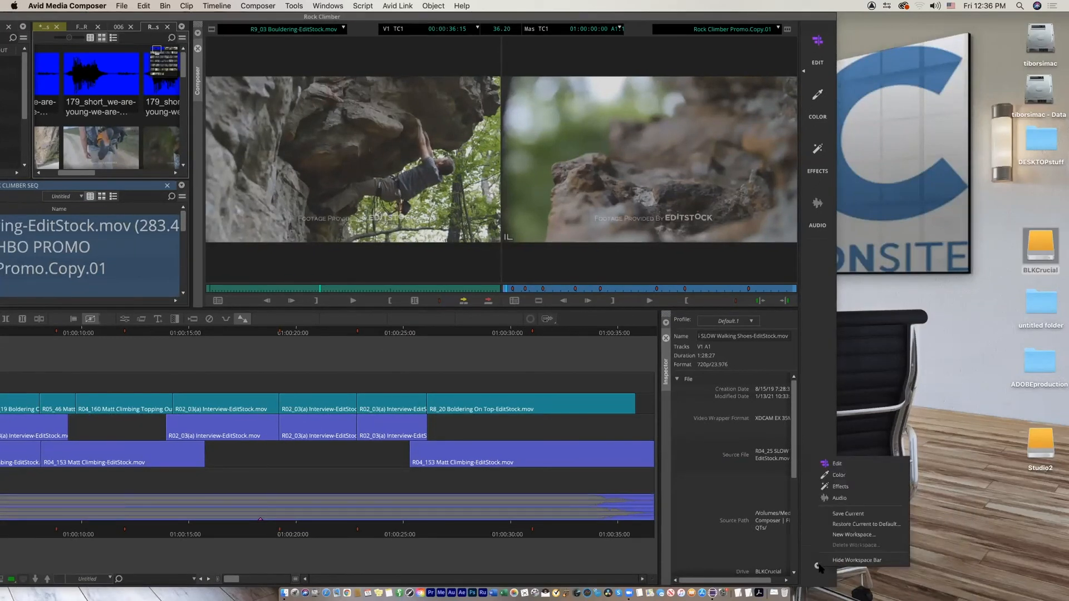
{"action": "left_click", "coordinate": [854, 534]}
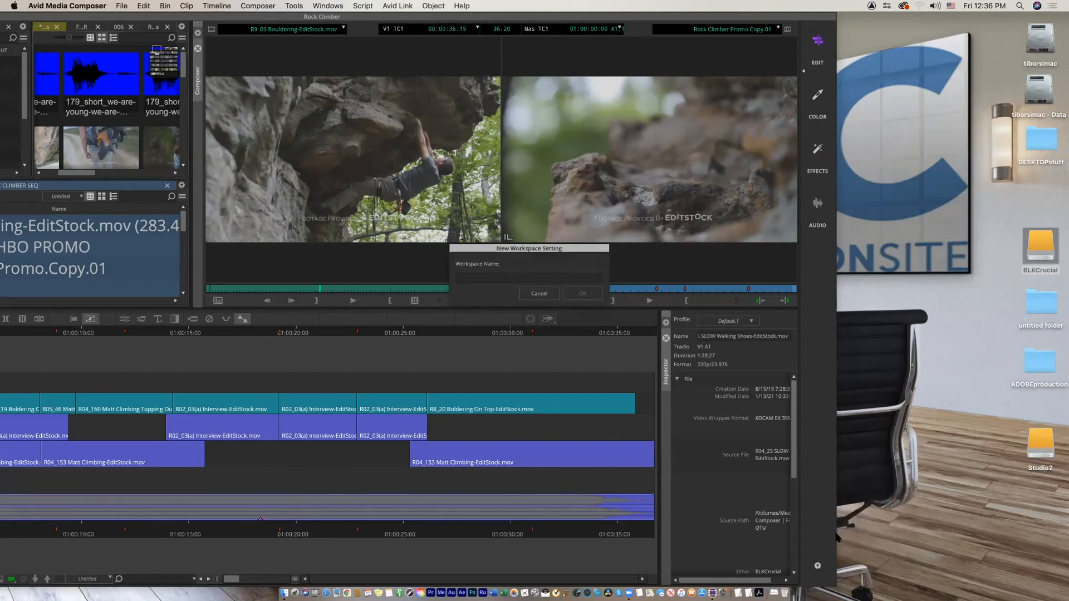
{"action": "left_click", "coordinate": [503, 278]}
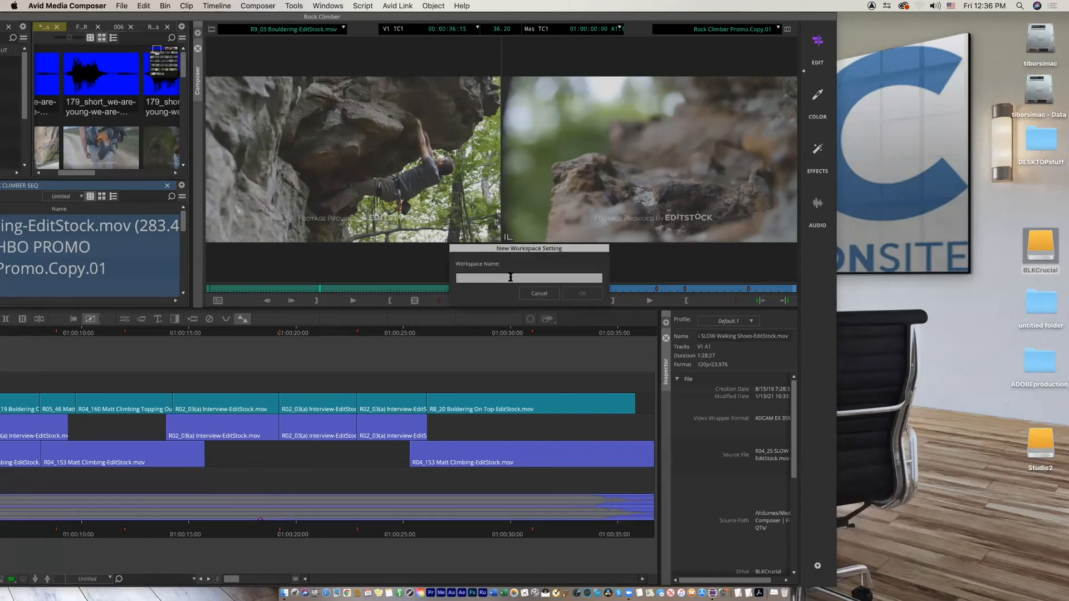
{"action": "type", "text": "HAppy BUINCH"}
{"action": "left_click", "coordinate": [583, 294]}
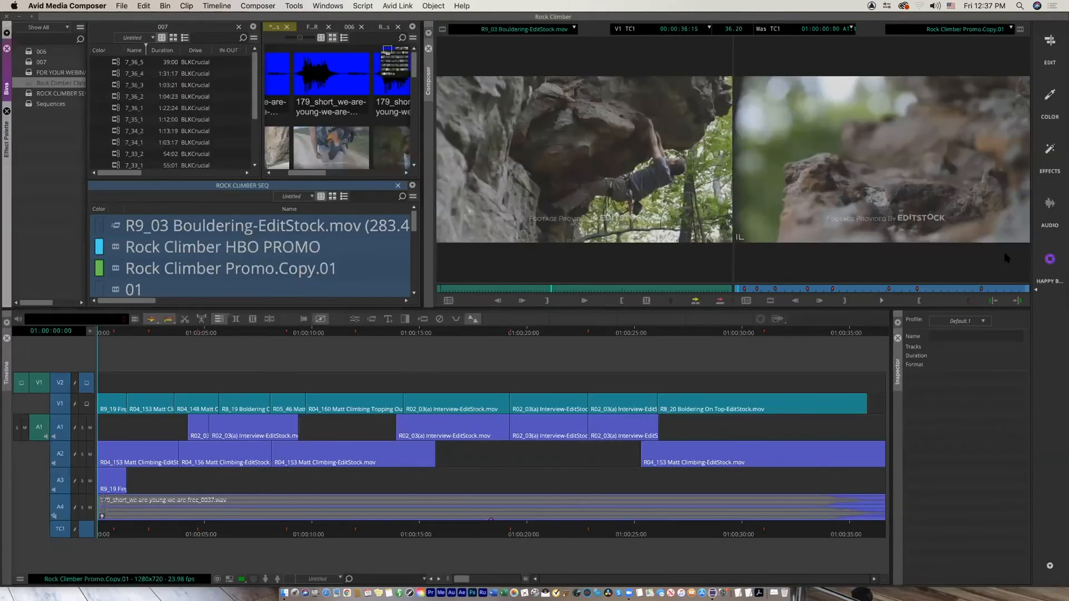
Switch through the Audio, Color, Effects and custom workspaces, ending in the Edit workspace
{"action": "left_click", "coordinate": [1052, 218]}
{"action": "left_click", "coordinate": [1050, 95]}
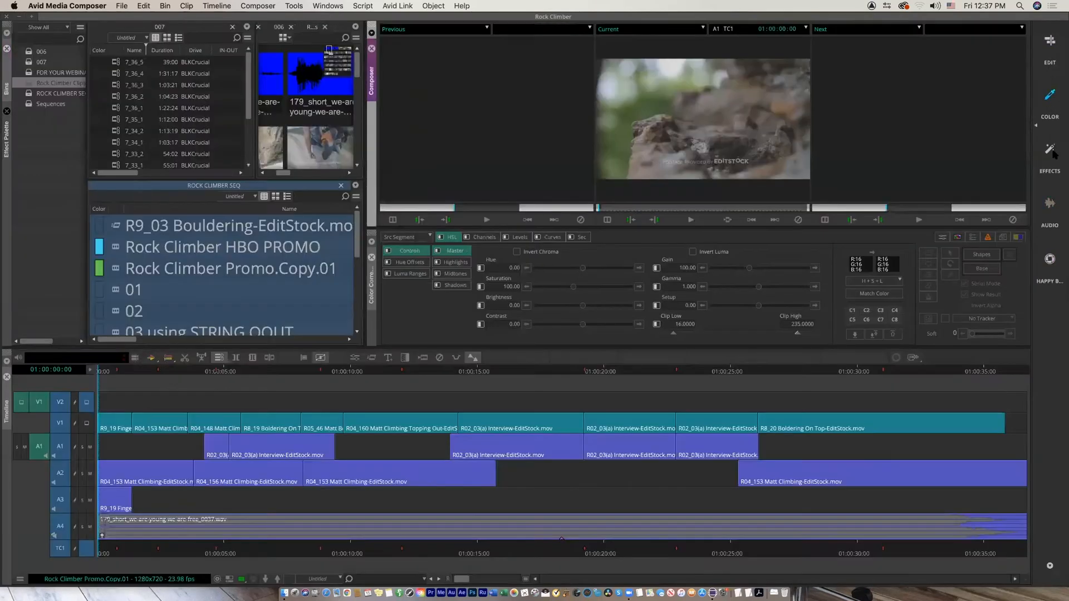
{"action": "left_click", "coordinate": [1053, 154]}
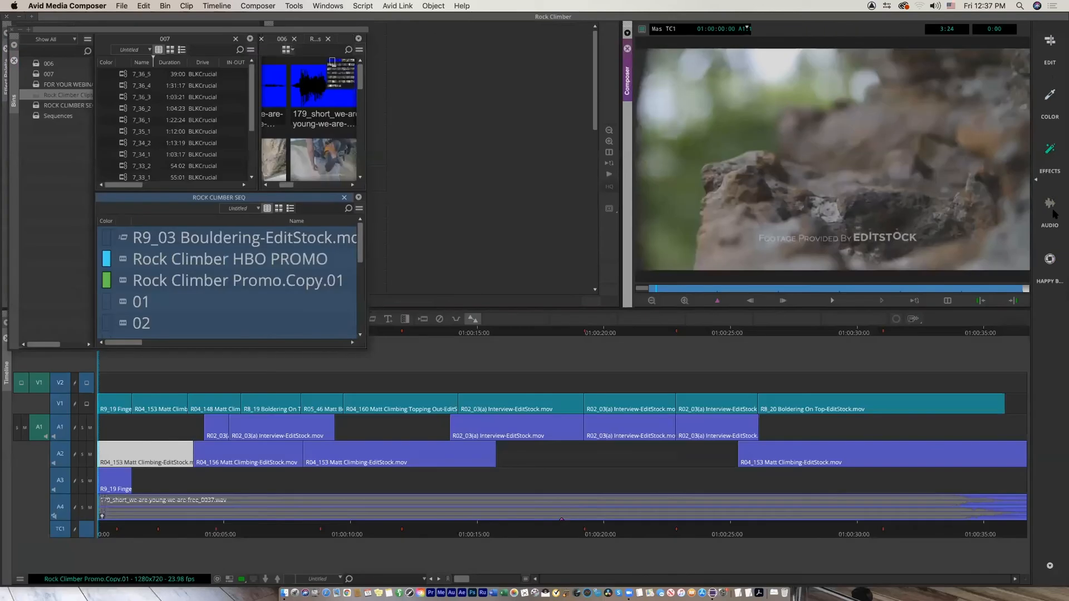
{"action": "left_click", "coordinate": [1053, 212]}
{"action": "left_click", "coordinate": [1051, 260]}
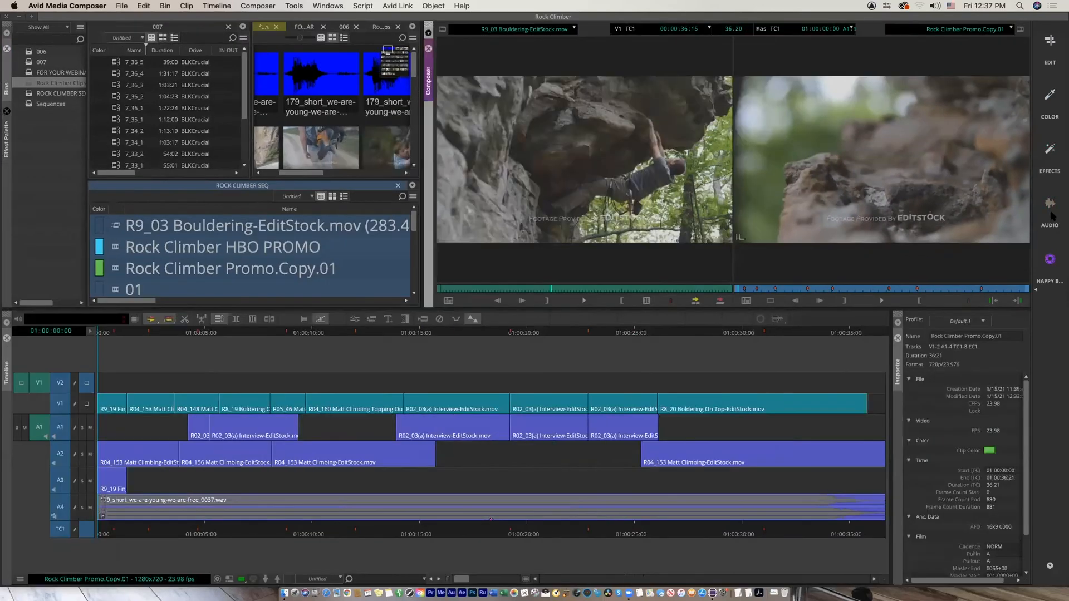
{"action": "left_click", "coordinate": [1055, 217]}
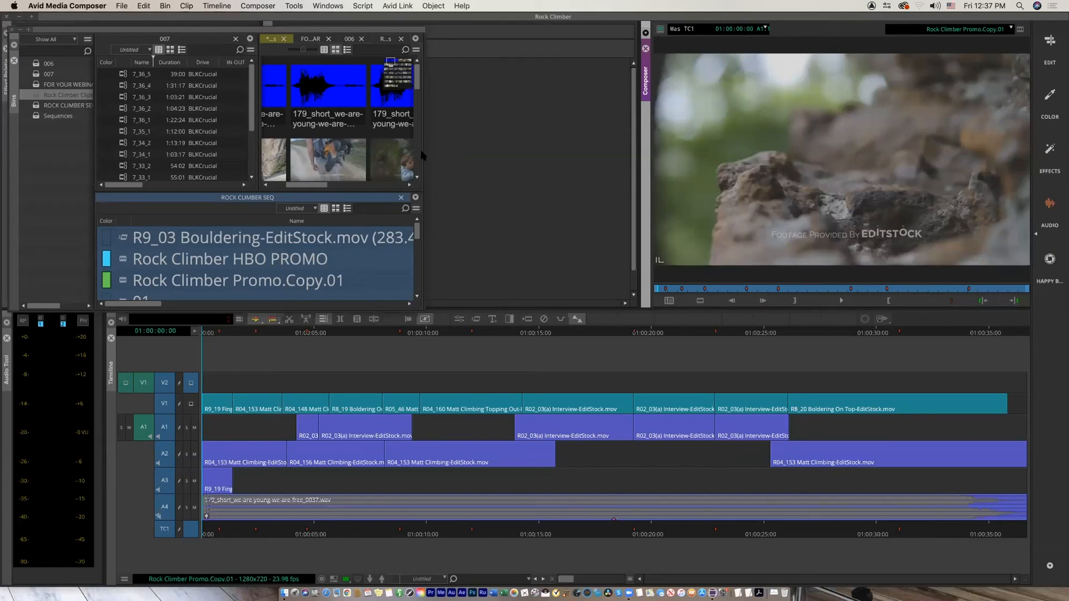
{"action": "left_click", "coordinate": [1050, 42]}
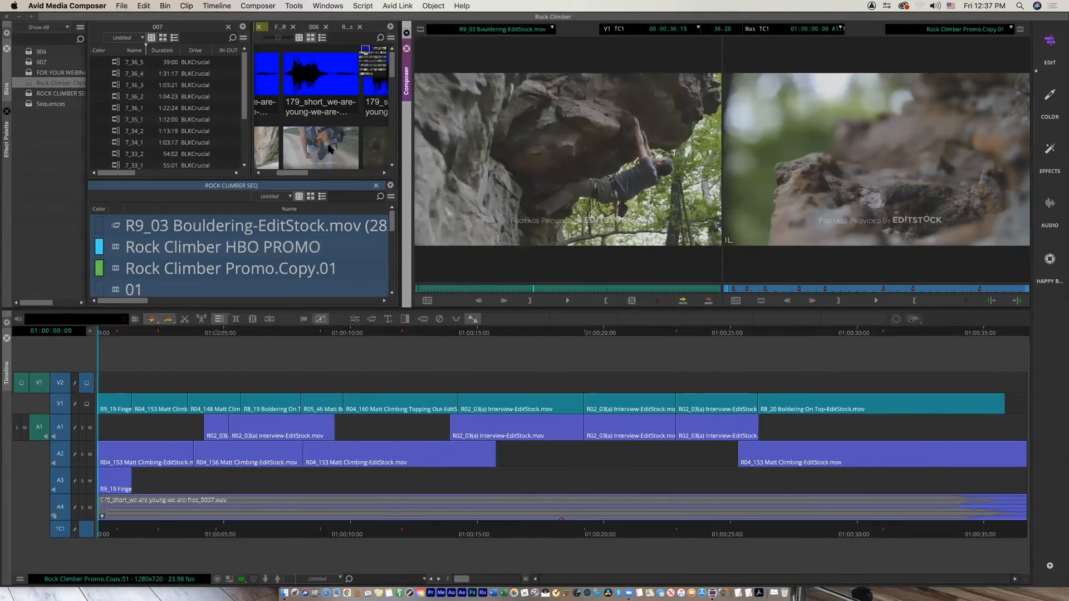
Show the Rock Climber Clips bin in text view and sort its clips by name
{"action": "left_click", "coordinate": [344, 40]}
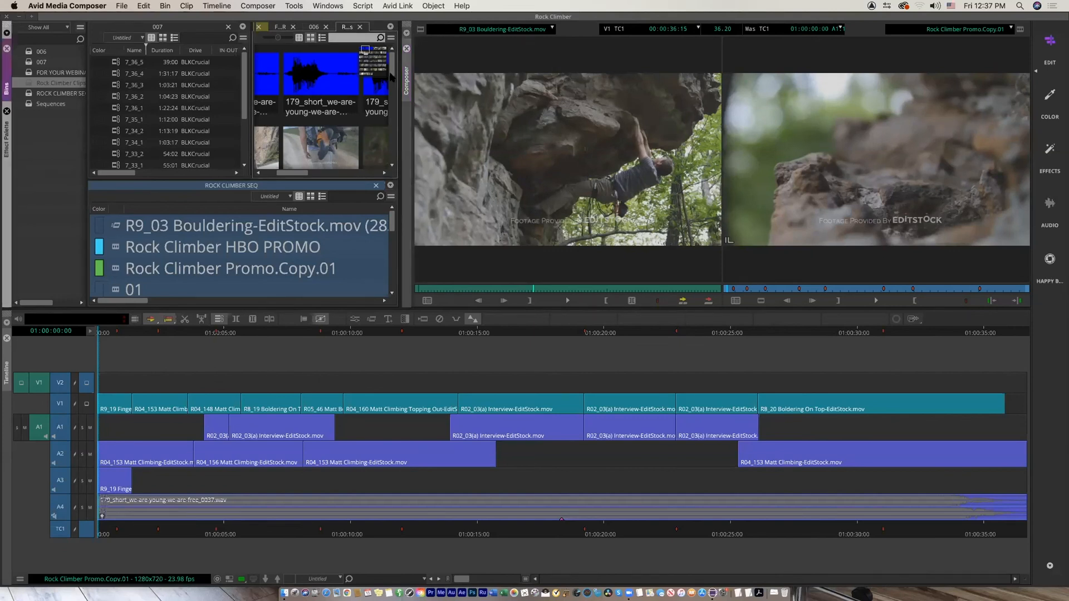
{"action": "left_click", "coordinate": [299, 38]}
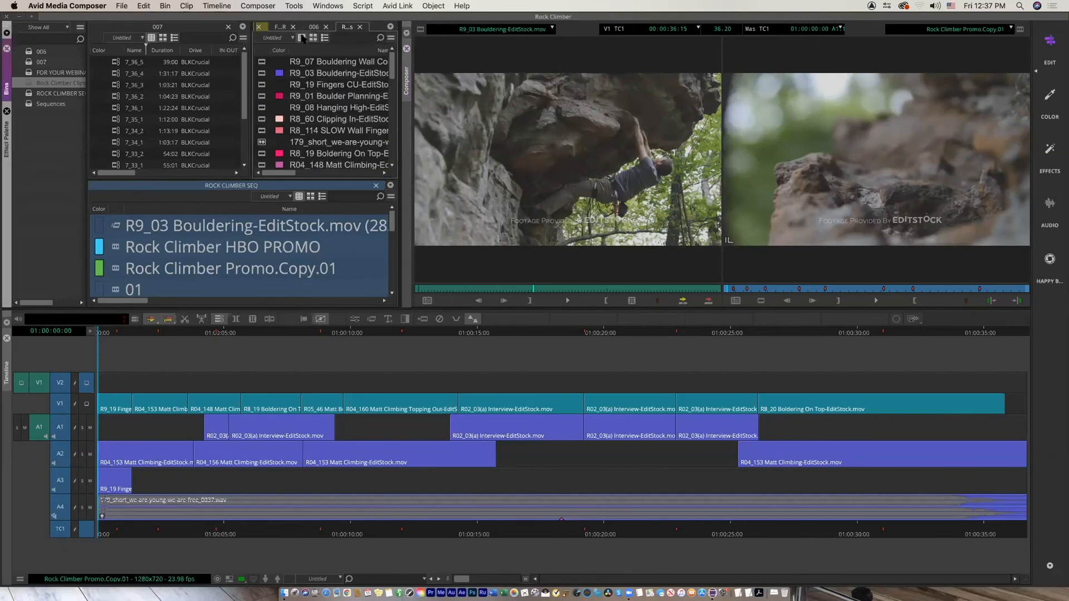
{"action": "left_click", "coordinate": [279, 50]}
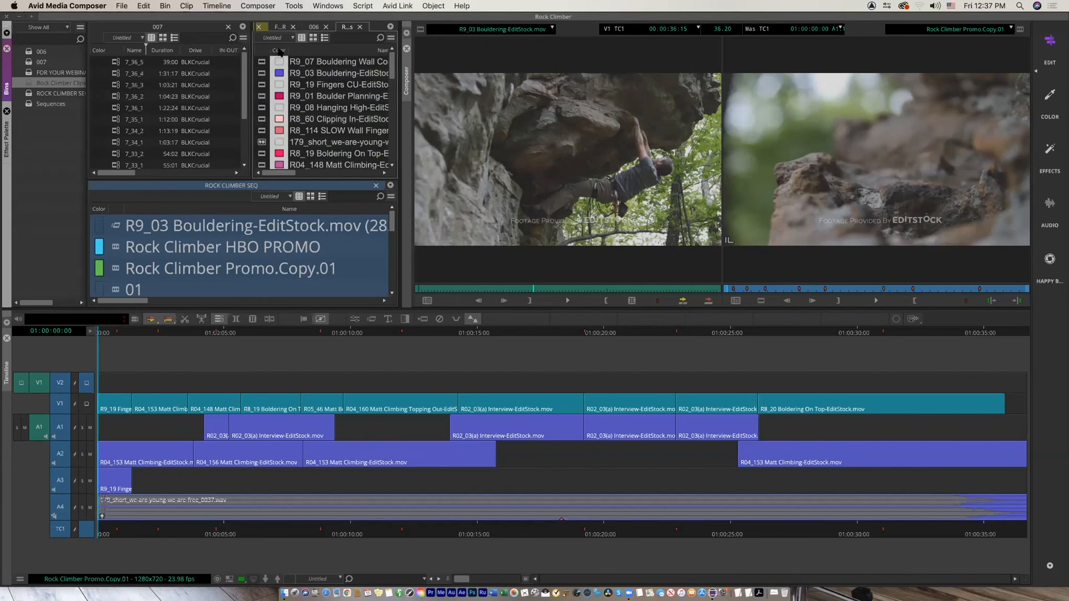
{"action": "double_click", "coordinate": [310, 51]}
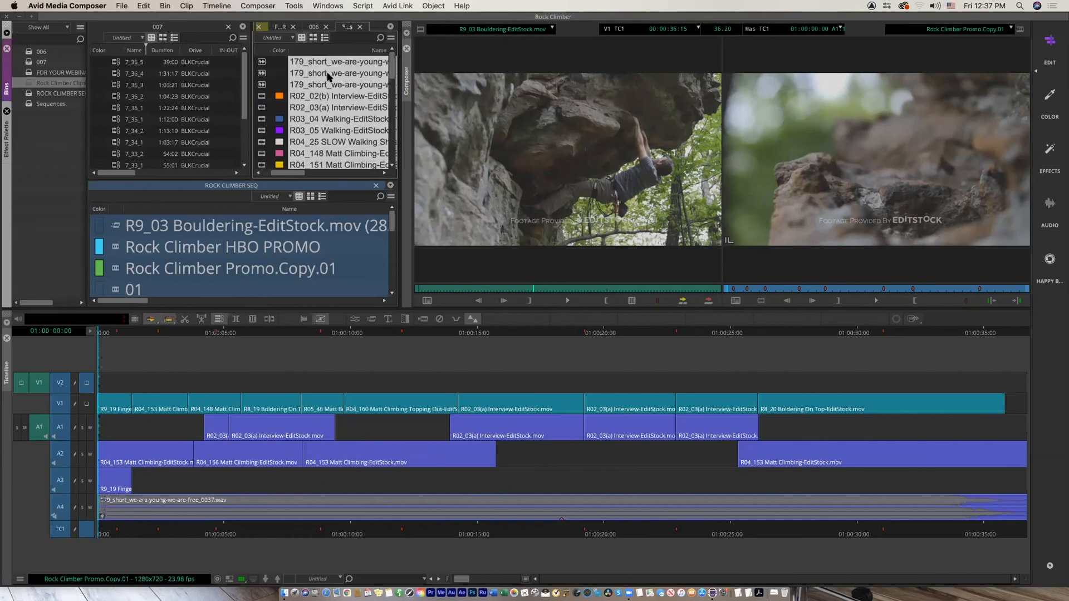
Load the R02_02(b) Interview clip into the source monitor, play a section from partway through, and check the system's audio output
{"action": "double_click", "coordinate": [263, 96]}
{"action": "left_click_drag", "start_coordinate": [455, 289], "coordinate": [485, 286]}
{"action": "left_click", "coordinate": [485, 287]}
{"action": "key", "text": "space"}
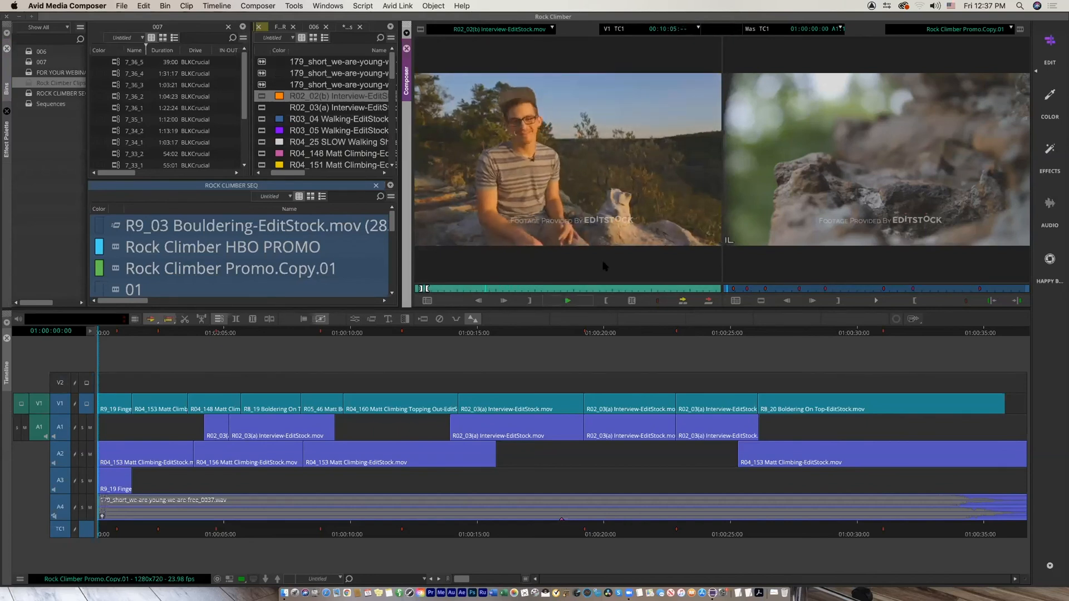
{"action": "left_click", "coordinate": [935, 5]}
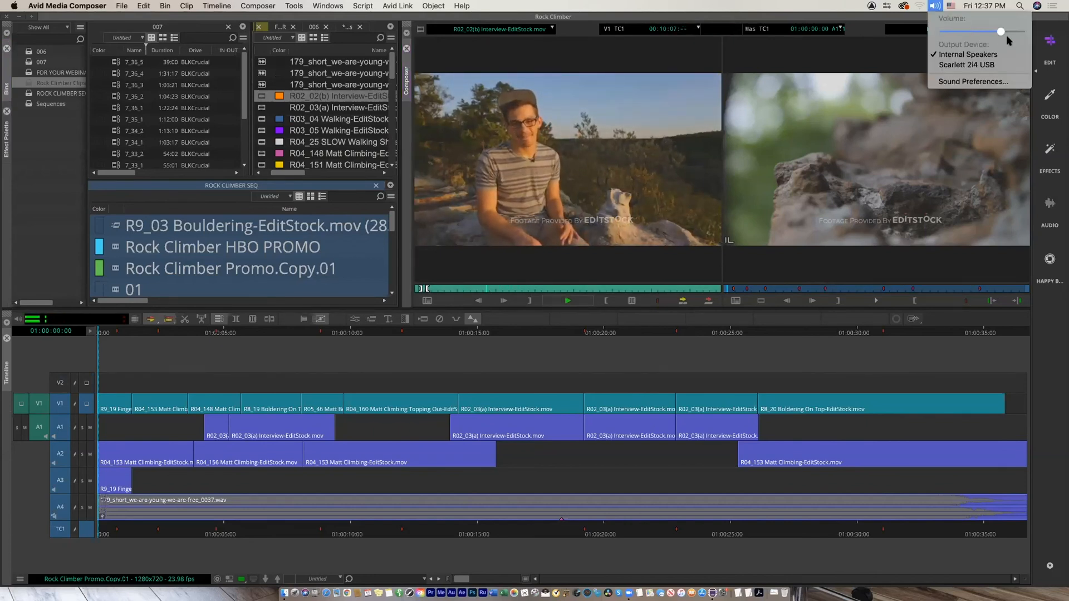
{"action": "left_click", "coordinate": [759, 216]}
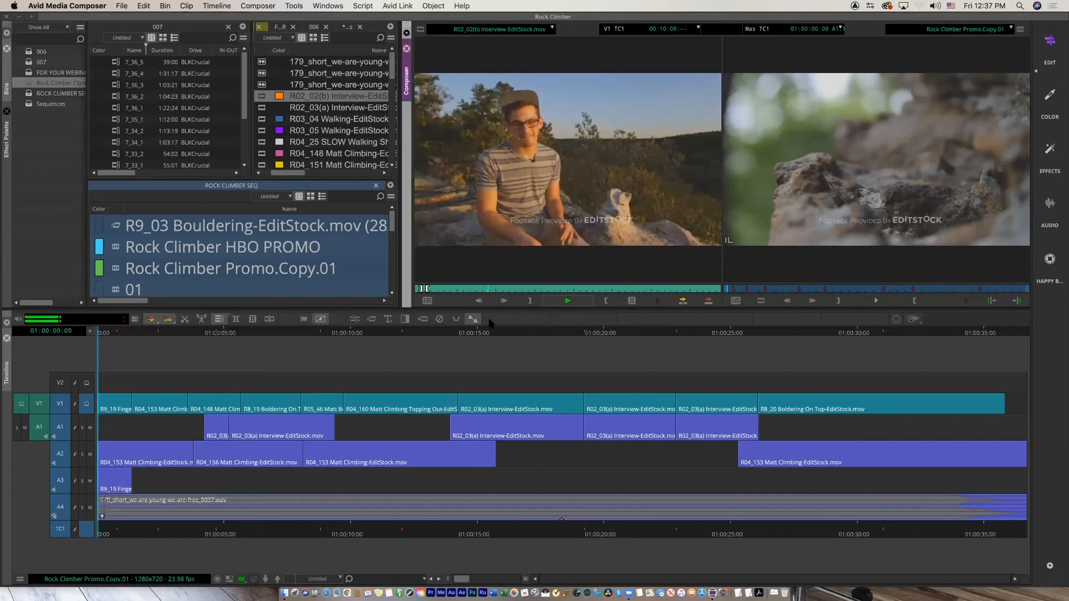
{"action": "key", "text": "space"}
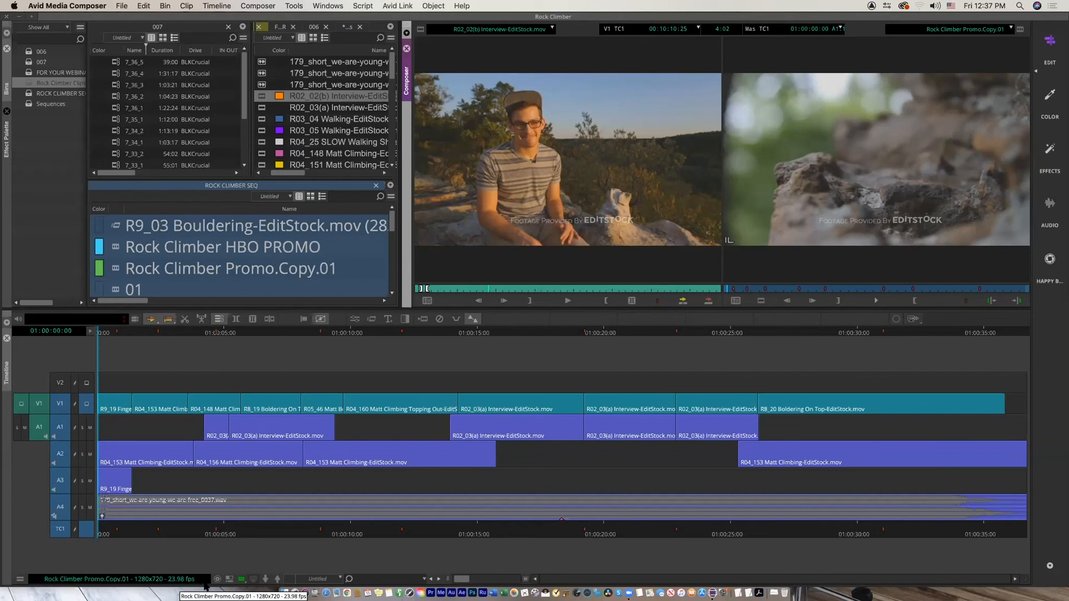
Display the source clip in the timeline, turn on the waveform for its A1 track, and make that track taller
{"action": "left_click", "coordinate": [229, 580]}
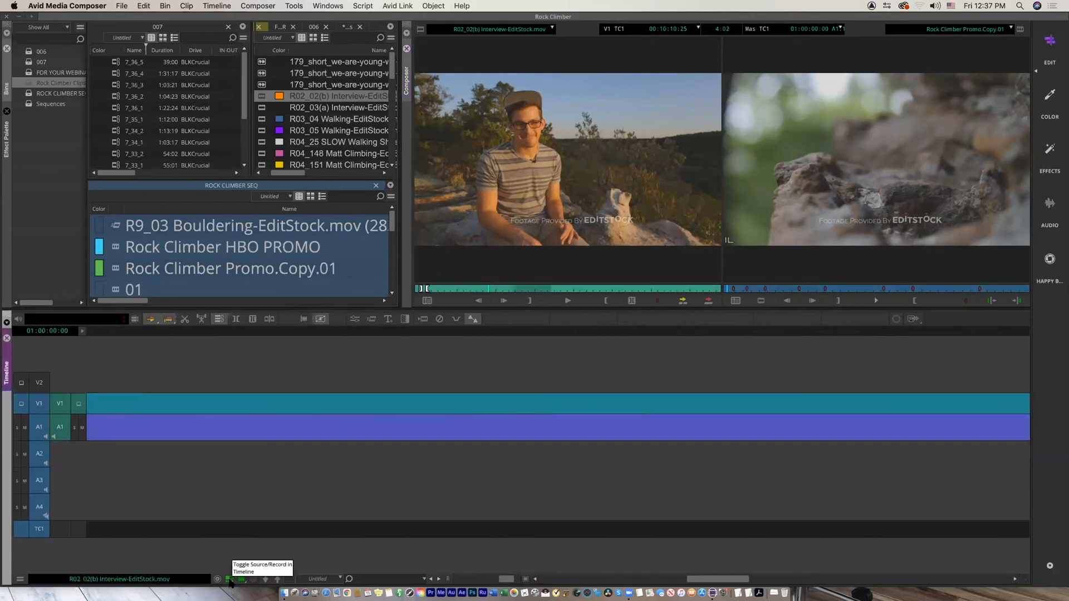
{"action": "left_click", "coordinate": [82, 332]}
{"action": "left_click", "coordinate": [76, 426]}
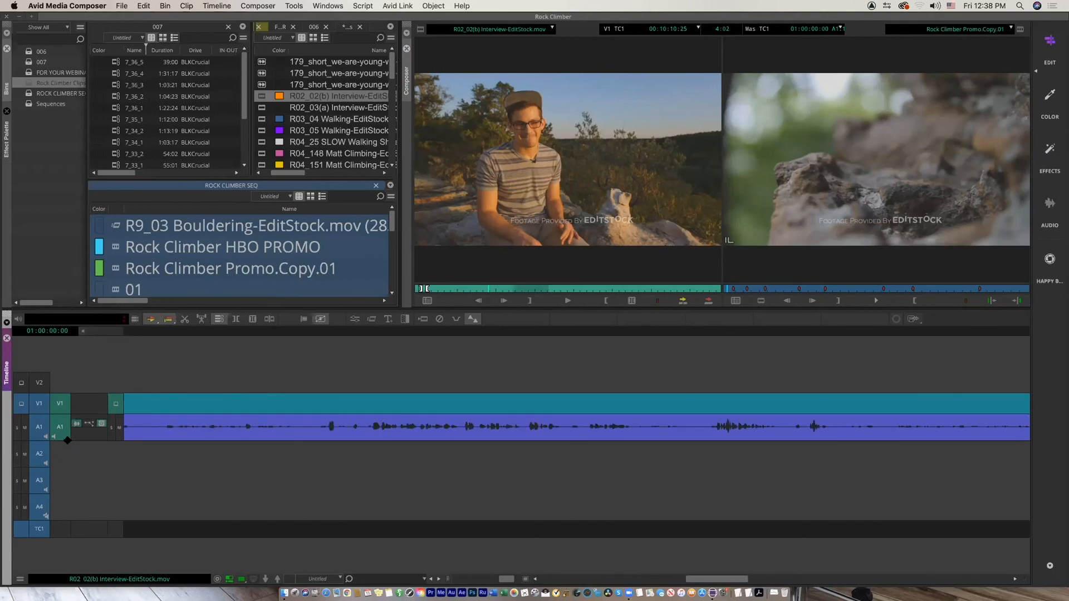
{"action": "left_click_drag", "start_coordinate": [68, 441], "coordinate": [74, 476]}
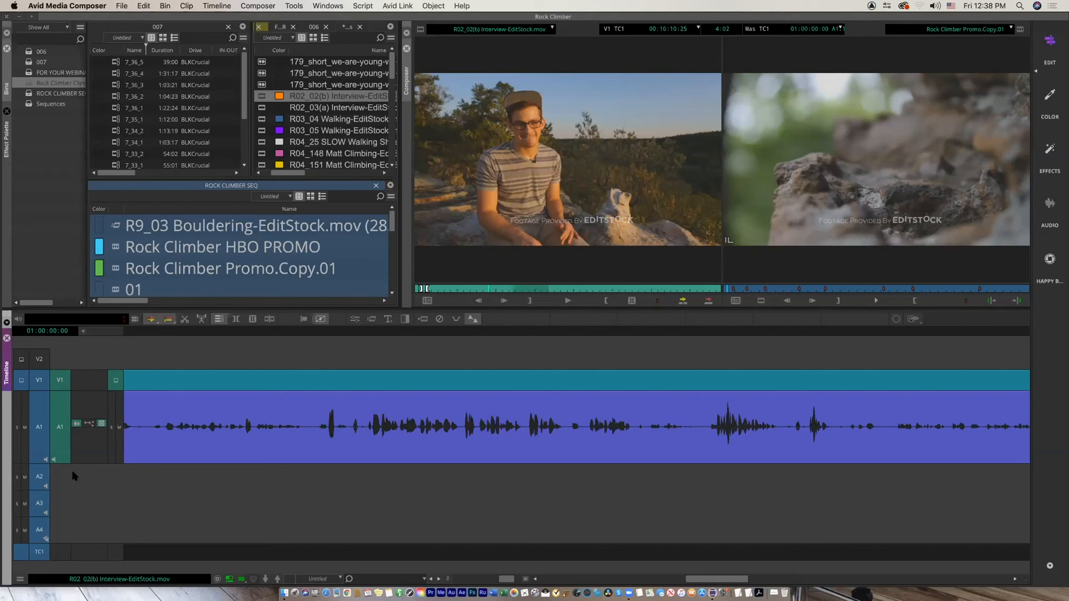
Scale the A1 waveform up and down, leave it enlarged, and play the source clip briefly
{"action": "key", "text": "super+alt+l"}
{"action": "key", "text": "super+alt+l"}
{"action": "key", "text": "super+alt+l"}
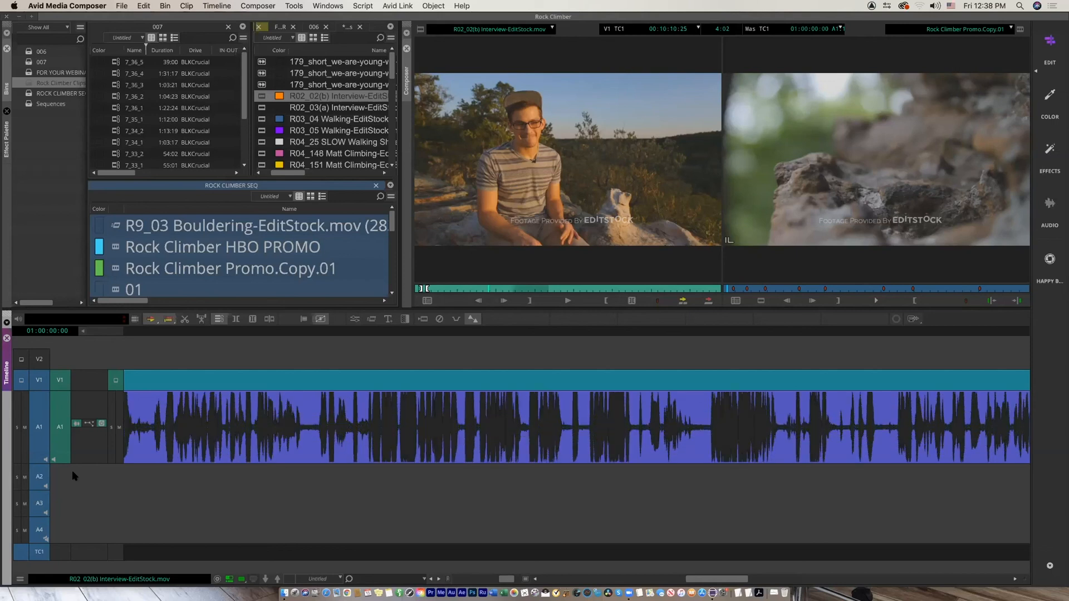
{"action": "key", "text": "super+alt+k"}
{"action": "key", "text": "super+alt+k"}
{"action": "key", "text": "super+alt+k"}
{"action": "key", "text": "super+alt+k"}
{"action": "key", "text": "super+alt+l"}
{"action": "key", "text": "super+alt+l"}
{"action": "key", "text": "super+alt+l"}
{"action": "key", "text": "super+alt+l"}
{"action": "key", "text": "super+alt+l"}
{"action": "key", "text": "super+alt+l"}
{"action": "key", "text": "super+alt+k"}
{"action": "key", "text": "super+alt+k"}
{"action": "key", "text": "super+alt+k"}
{"action": "key", "text": "super+alt+l"}
{"action": "key", "text": "super+alt+l"}
{"action": "key", "text": "super+alt+l"}
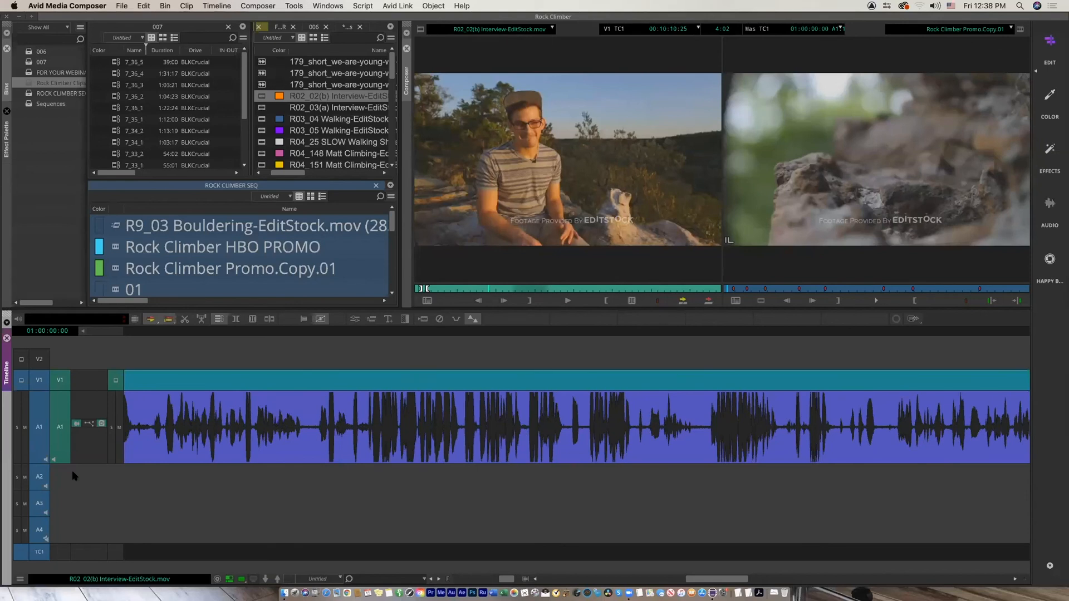
{"action": "key", "text": "space"}
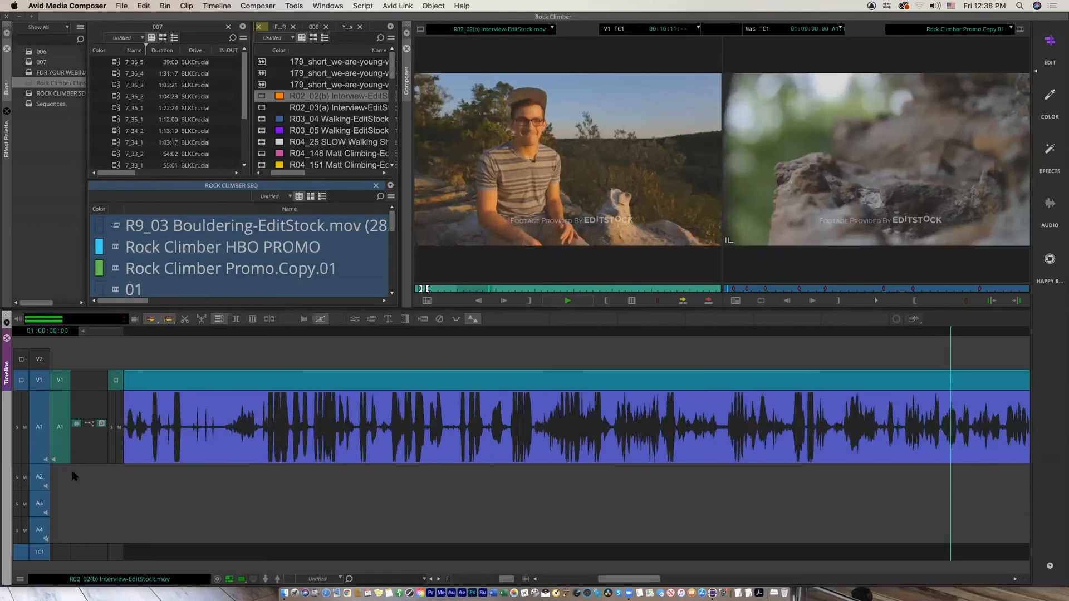
{"action": "key", "text": "space"}
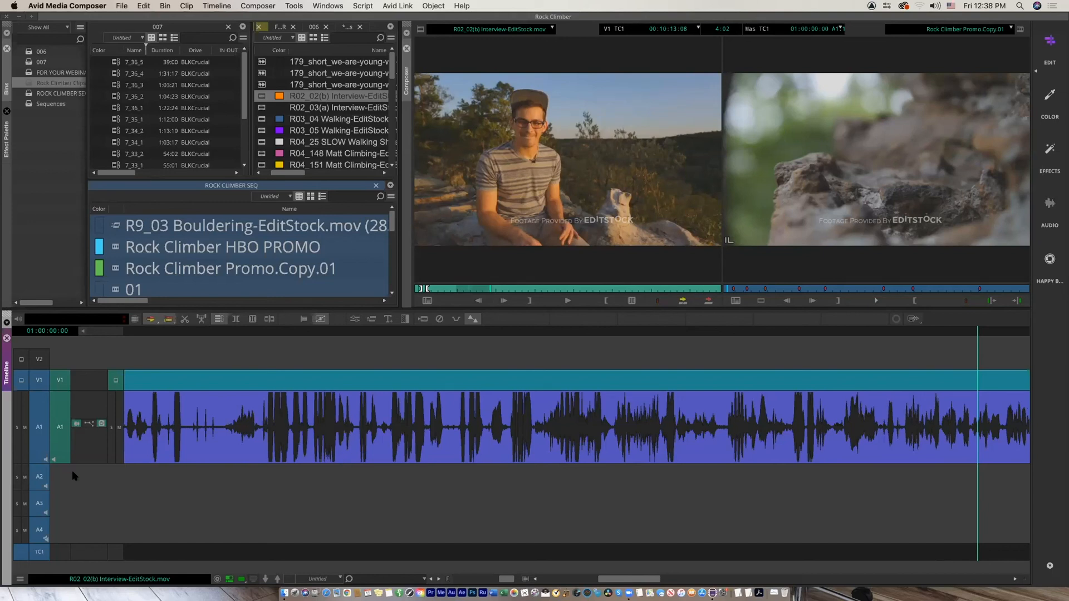
Try smaller and larger waveform sizes on the source clip's A1 track, returning to the enlarged display
{"action": "key", "text": "alt+super+l"}
{"action": "key", "text": "alt+super+l"}
{"action": "key", "text": "alt+super+k"}
{"action": "key", "text": "alt+super+k"}
{"action": "key", "text": "alt+super+k"}
{"action": "key", "text": "alt+super+k"}
{"action": "key", "text": "alt+super+l"}
{"action": "key", "text": "alt+super+l"}
{"action": "key", "text": "alt+super+k"}
{"action": "key", "text": "alt+super+k"}
{"action": "key", "text": "alt+super+l"}
{"action": "key", "text": "alt+super+l"}
{"action": "key", "text": "alt+super+l"}
Play the interview from the quiet gap just before the first dense burst of speech in the waveform
{"action": "mouse_move", "coordinate": [268, 336]}
{"action": "left_mouse_down"}
{"action": "mouse_move", "coordinate": [278, 338]}
{"action": "mouse_move", "coordinate": [268, 340]}
{"action": "left_mouse_up"}
{"action": "key", "text": "space"}
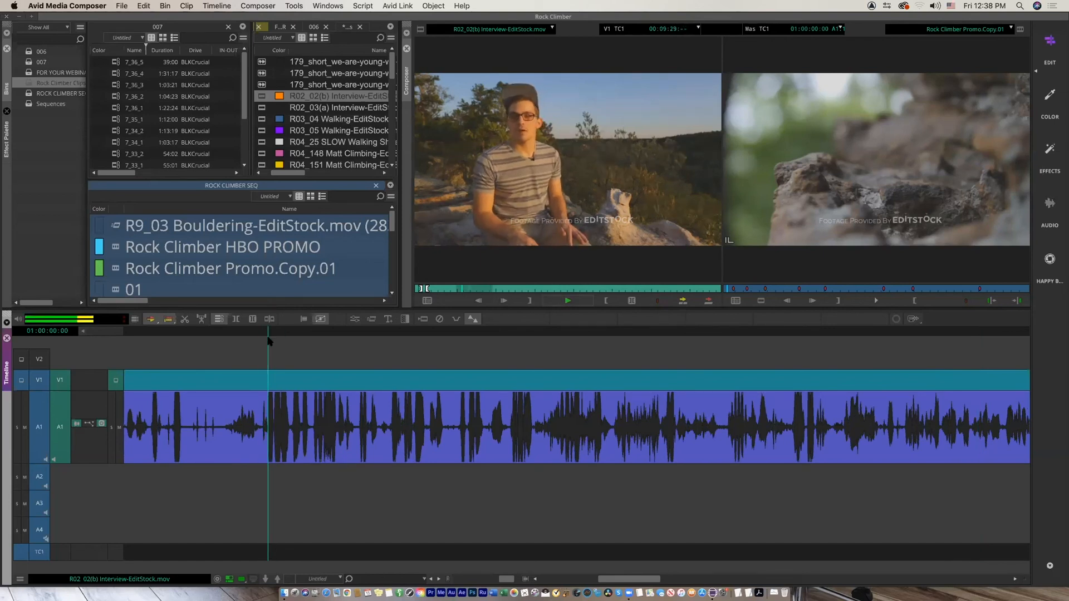
{"action": "left_click", "coordinate": [262, 335]}
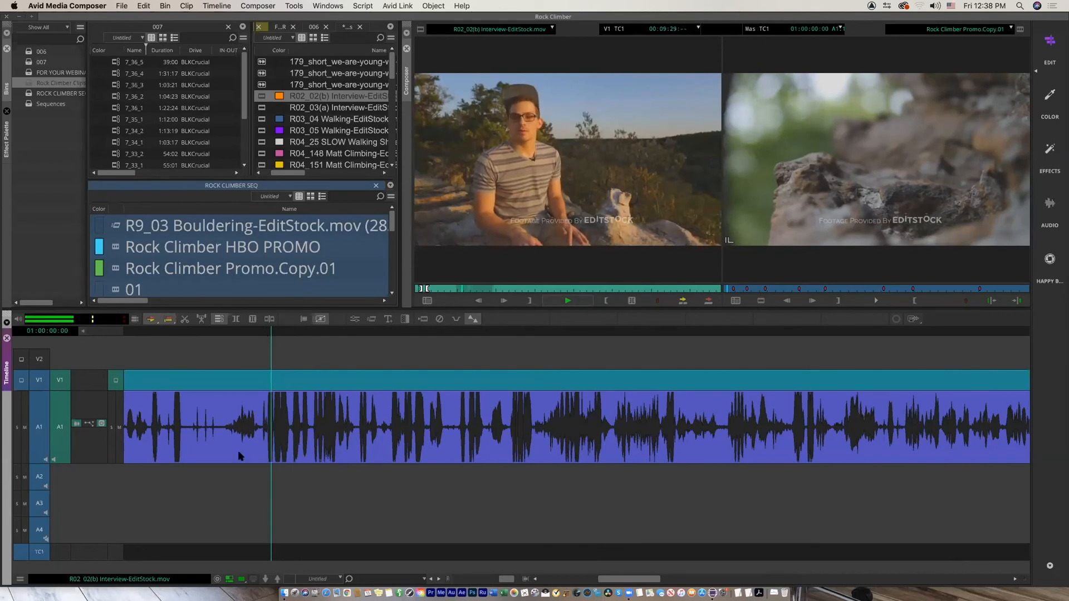
Stop playback, clear the source monitor, and empty its menu of recently loaded clips
{"action": "left_click", "coordinate": [568, 199]}
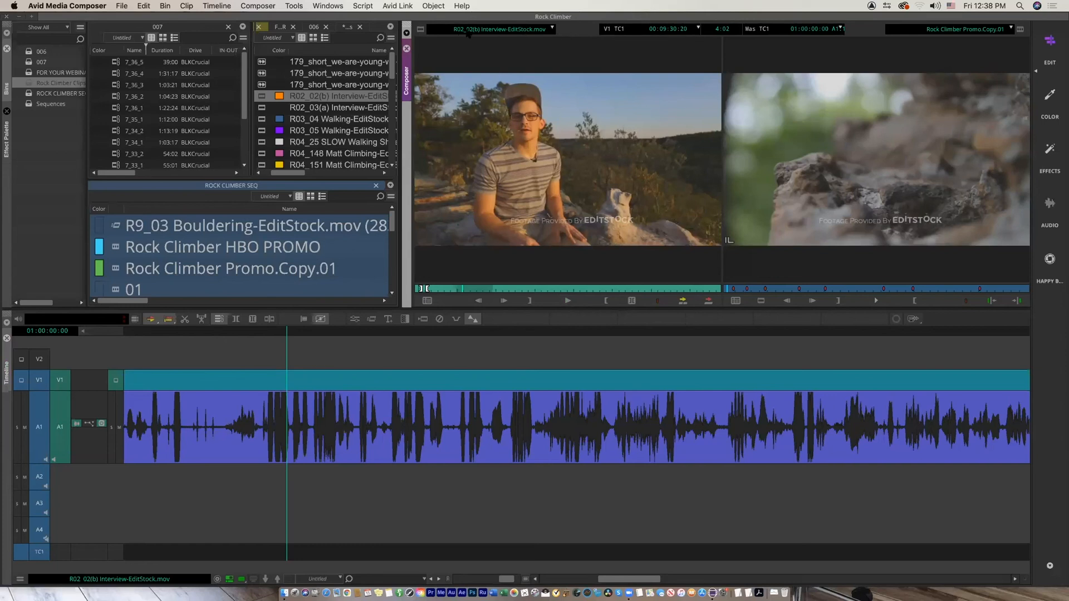
{"action": "left_click", "coordinate": [483, 30]}
{"action": "left_click", "coordinate": [722, 28]}
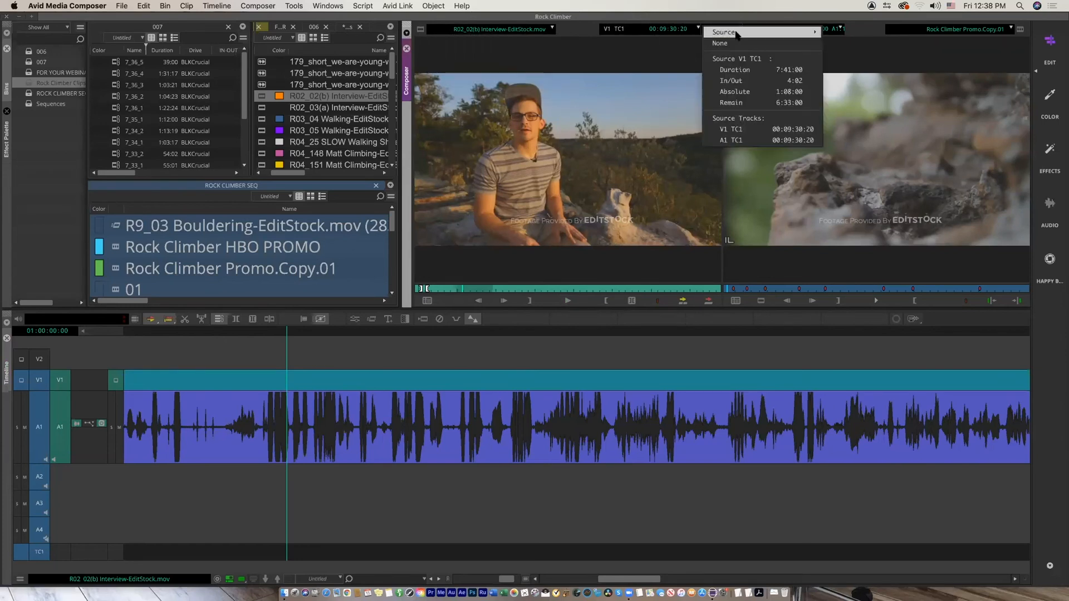
{"action": "left_click", "coordinate": [753, 44]}
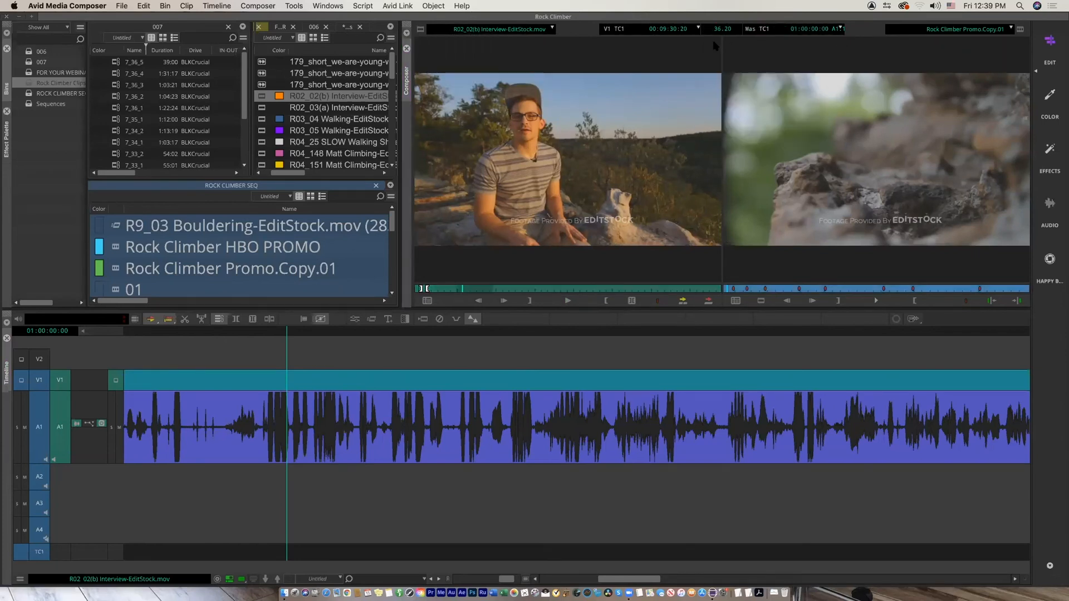
{"action": "left_click", "coordinate": [502, 30]}
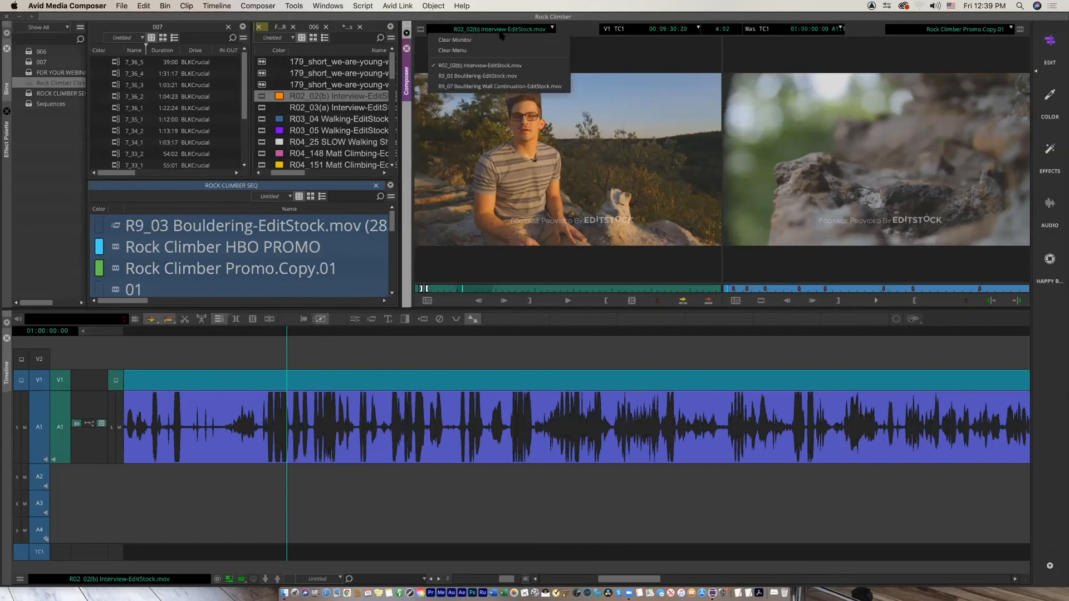
{"action": "left_click", "coordinate": [491, 44]}
{"action": "left_click", "coordinate": [513, 32]}
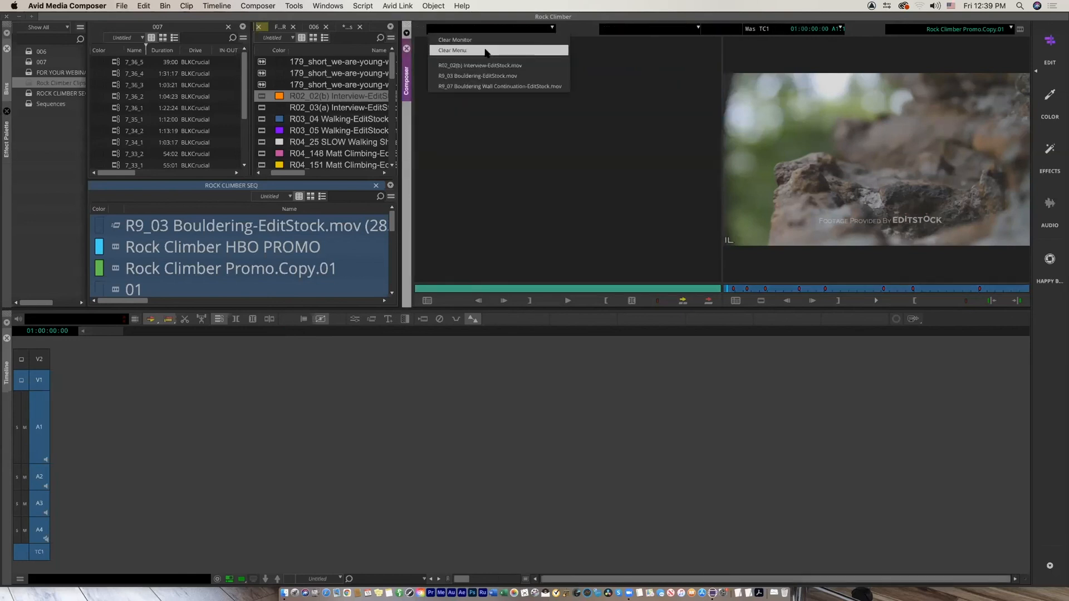
{"action": "left_click", "coordinate": [482, 50]}
{"action": "left_click", "coordinate": [517, 30]}
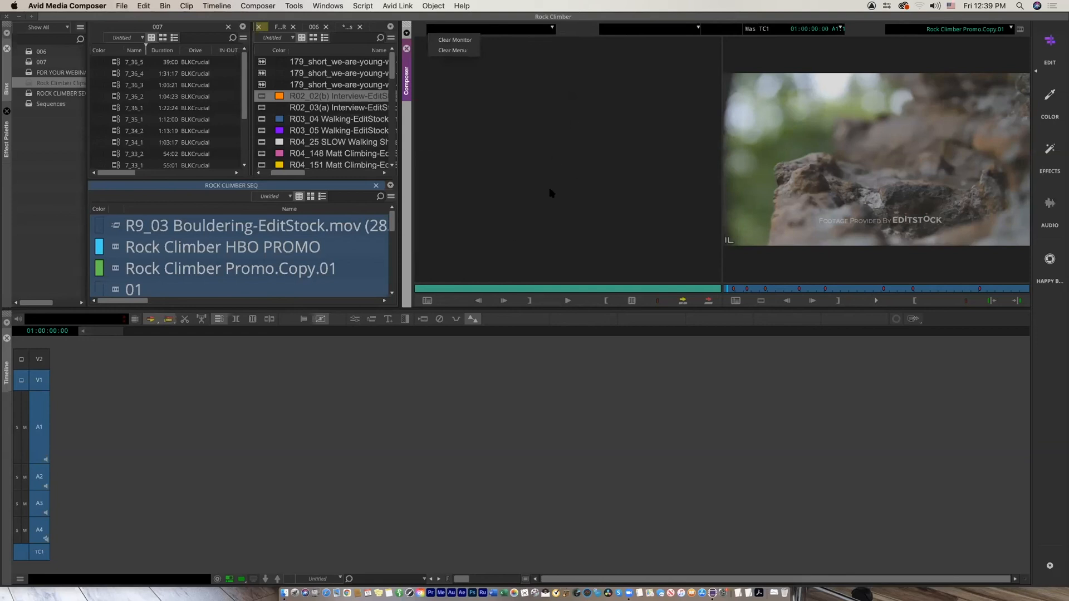
{"action": "left_click", "coordinate": [507, 238]}
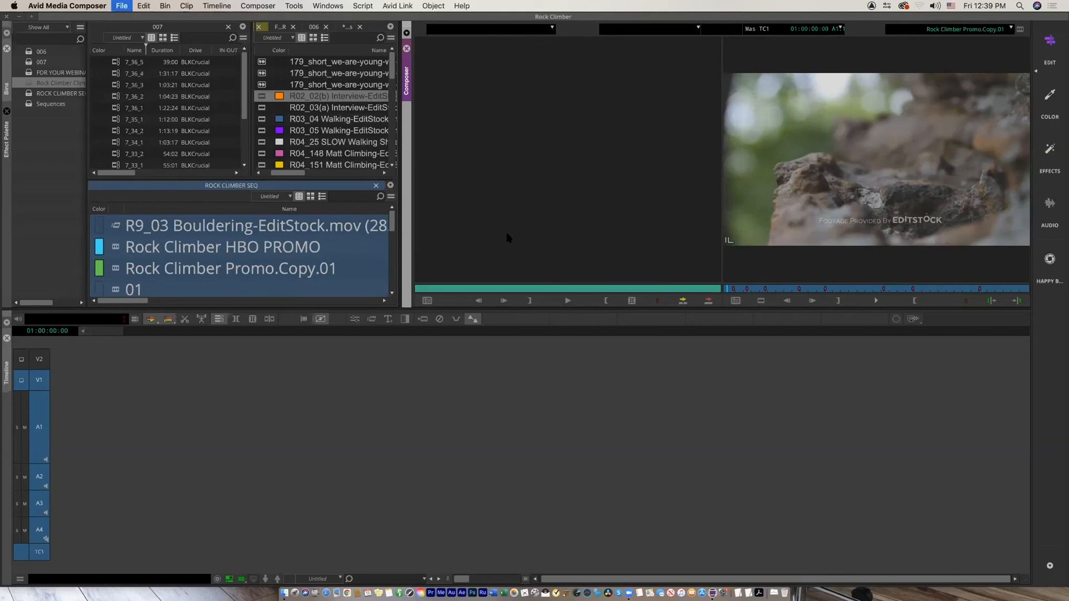
Open the Find window and run a PhraseFind search of the bins in the project for "rock"
{"action": "left_click", "coordinate": [144, 6]}
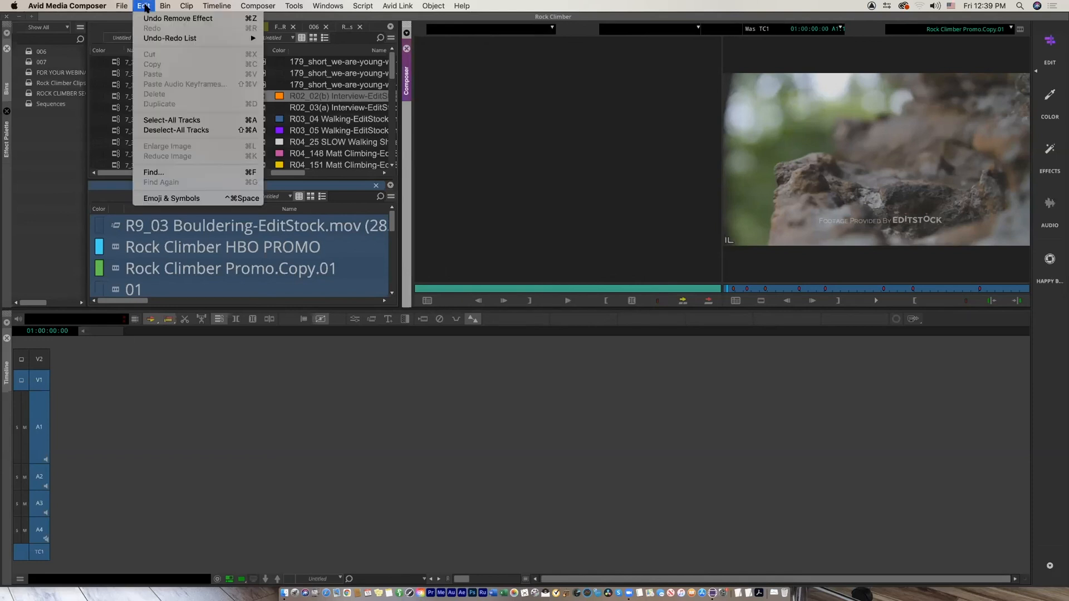
{"action": "left_click", "coordinate": [161, 178]}
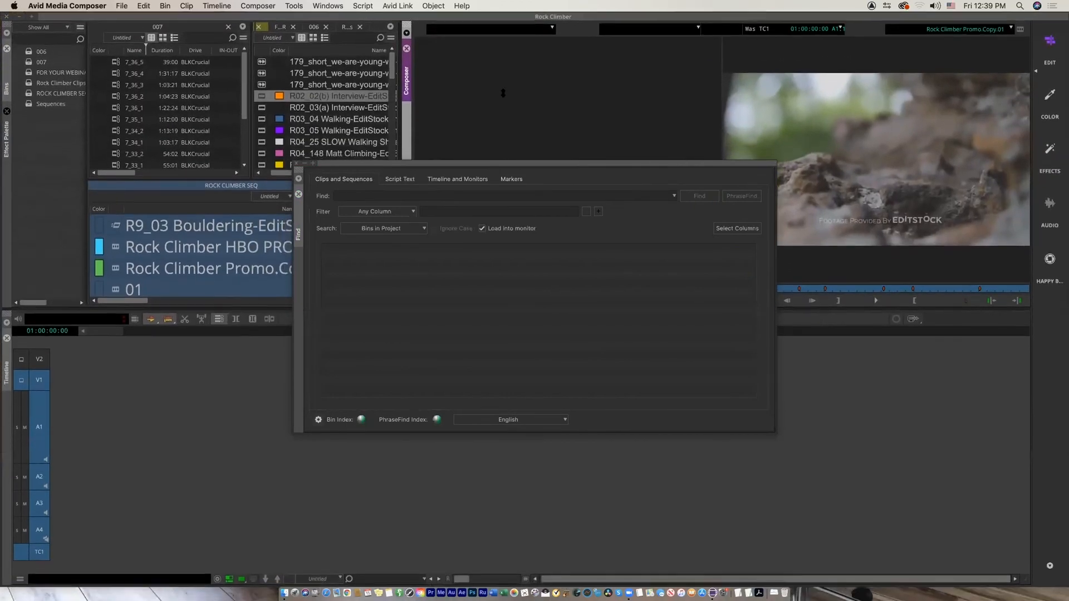
{"action": "left_click_drag", "start_coordinate": [490, 164], "coordinate": [518, 146]}
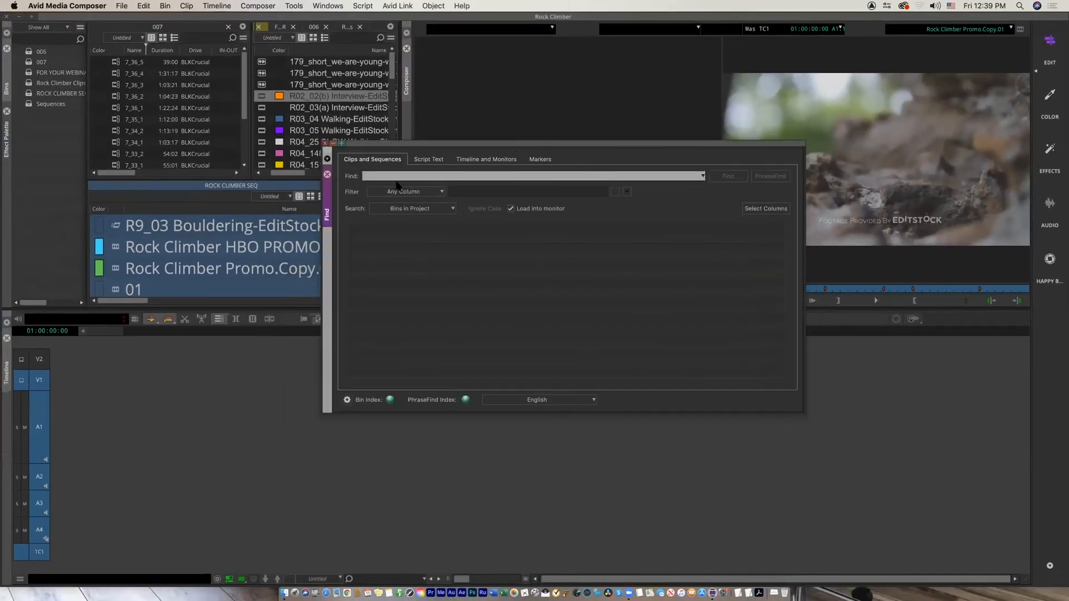
{"action": "type", "text": "rock"}
{"action": "left_click", "coordinate": [771, 176]}
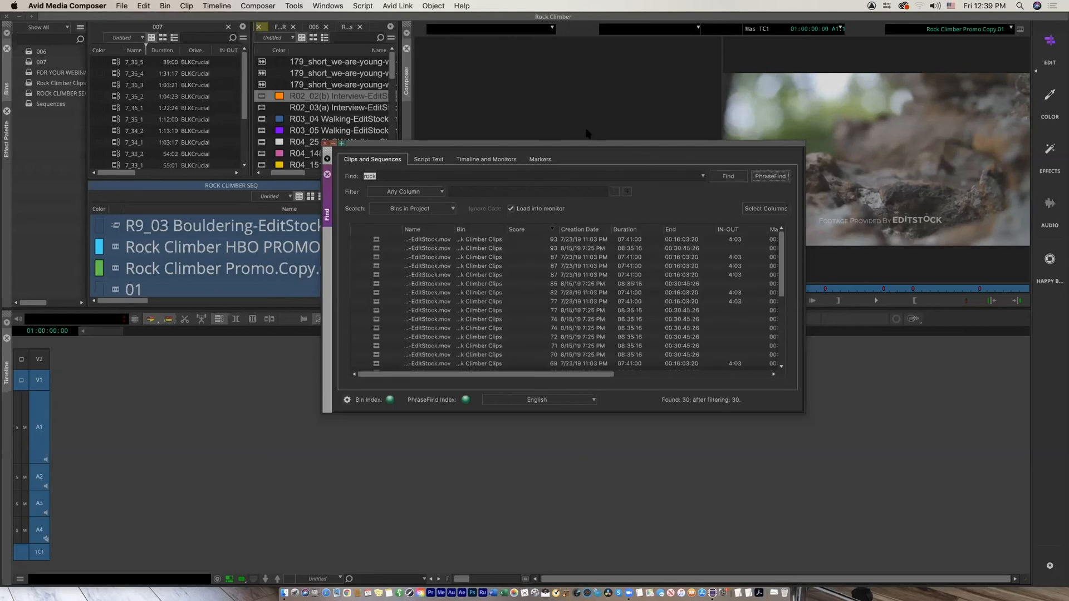
Enlarge the Find window to show more result columns and move it down, away from the source monitor
{"action": "left_click_drag", "start_coordinate": [592, 142], "coordinate": [511, 113]}
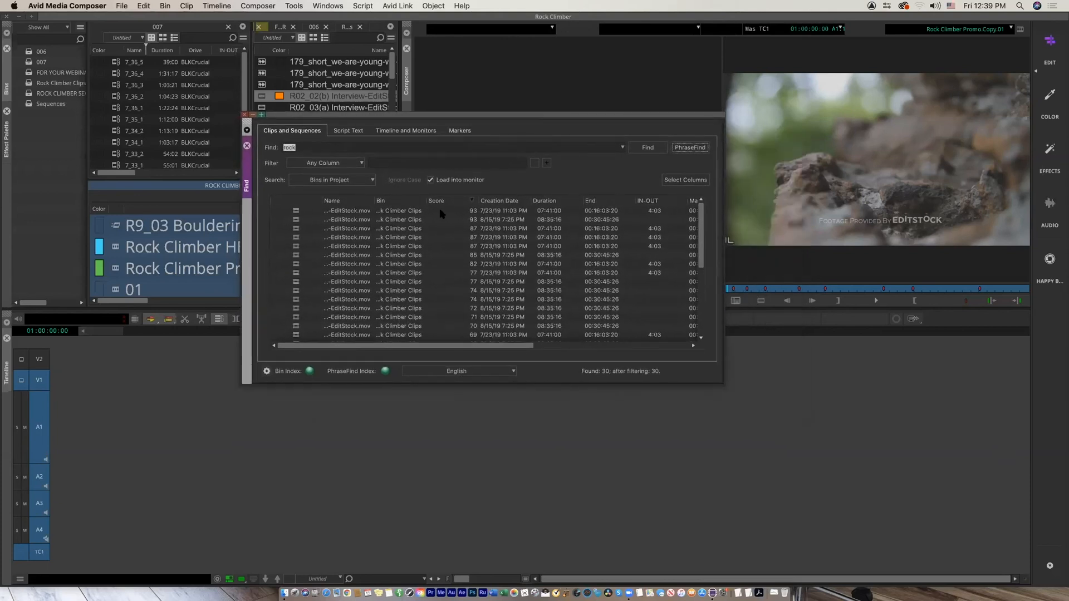
{"action": "left_click_drag", "start_coordinate": [723, 384], "coordinate": [1000, 482]}
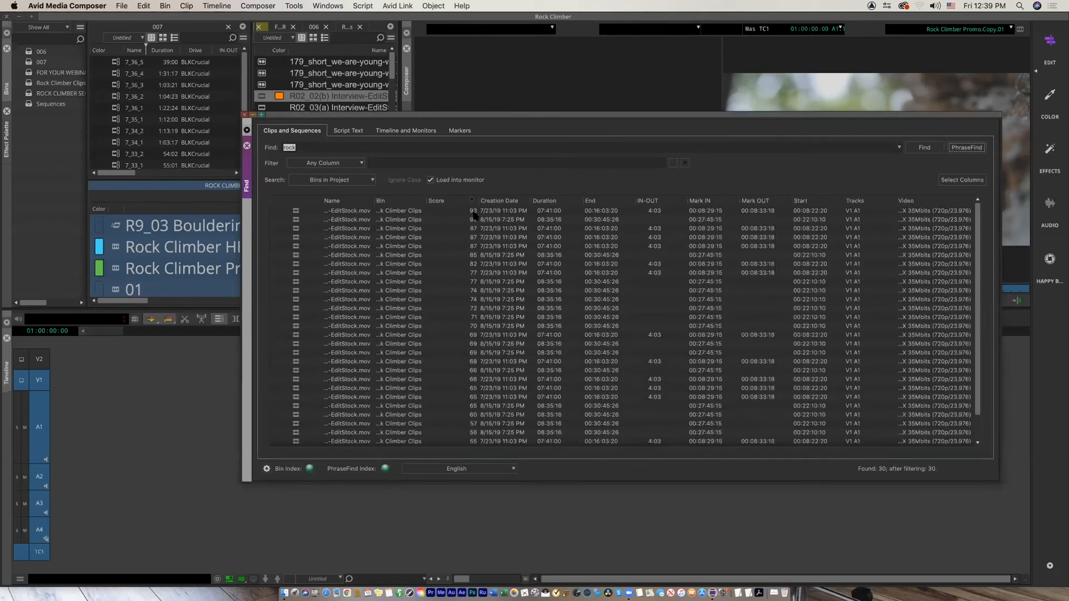
{"action": "left_click_drag", "start_coordinate": [438, 116], "coordinate": [472, 217]}
{"action": "left_click_drag", "start_coordinate": [499, 261], "coordinate": [504, 277]}
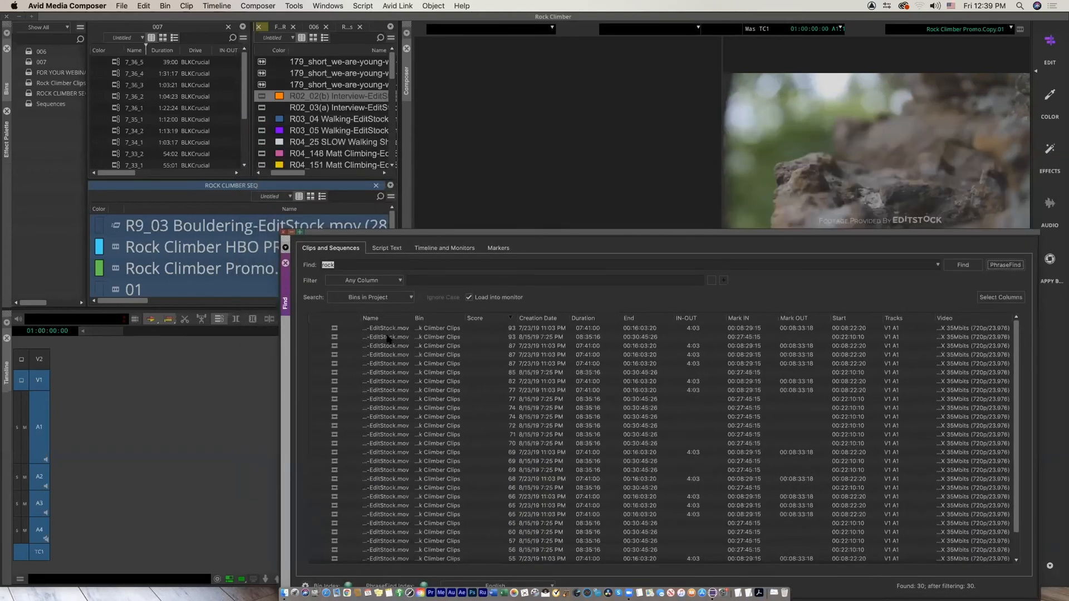
Load the first three "rock" matches in turn and play each briefly in the source monitor
{"action": "left_click", "coordinate": [336, 329]}
{"action": "left_click_drag", "start_coordinate": [501, 238], "coordinate": [544, 324]}
{"action": "left_click", "coordinate": [568, 301]}
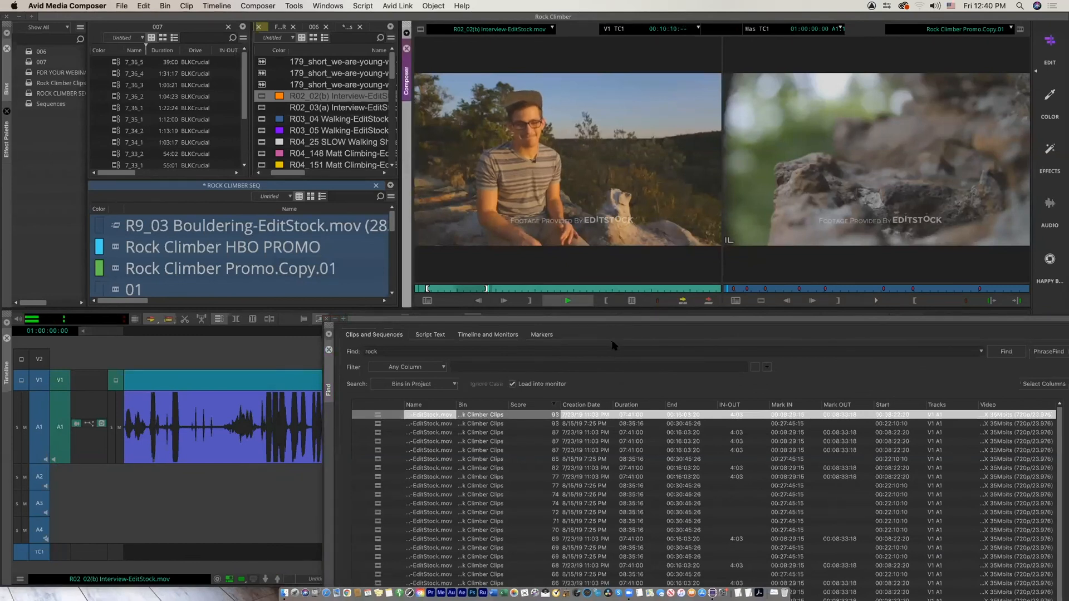
{"action": "key", "text": "space"}
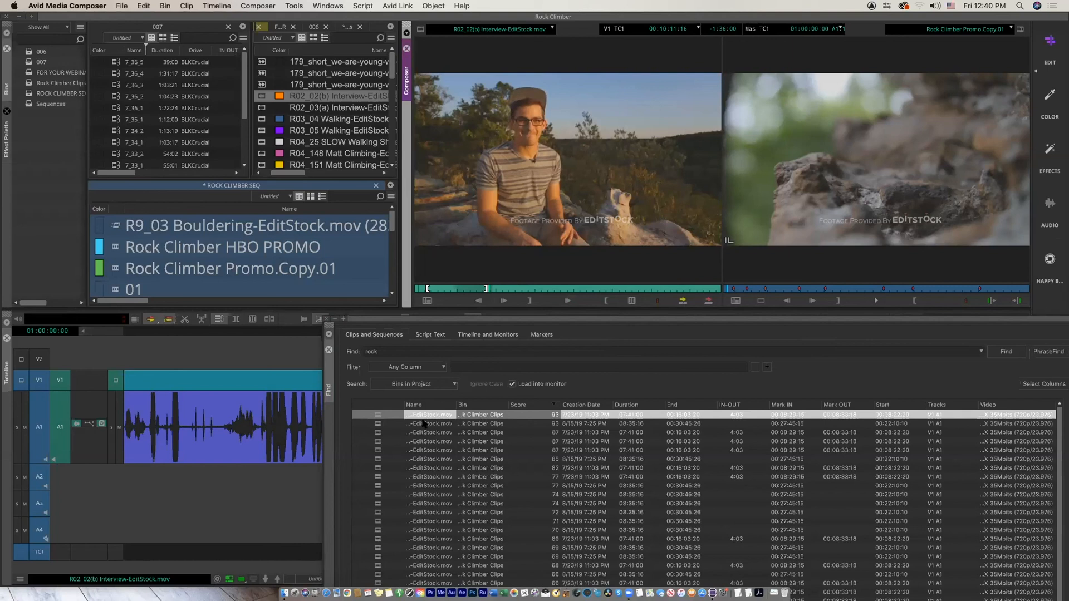
{"action": "left_click", "coordinate": [378, 424]}
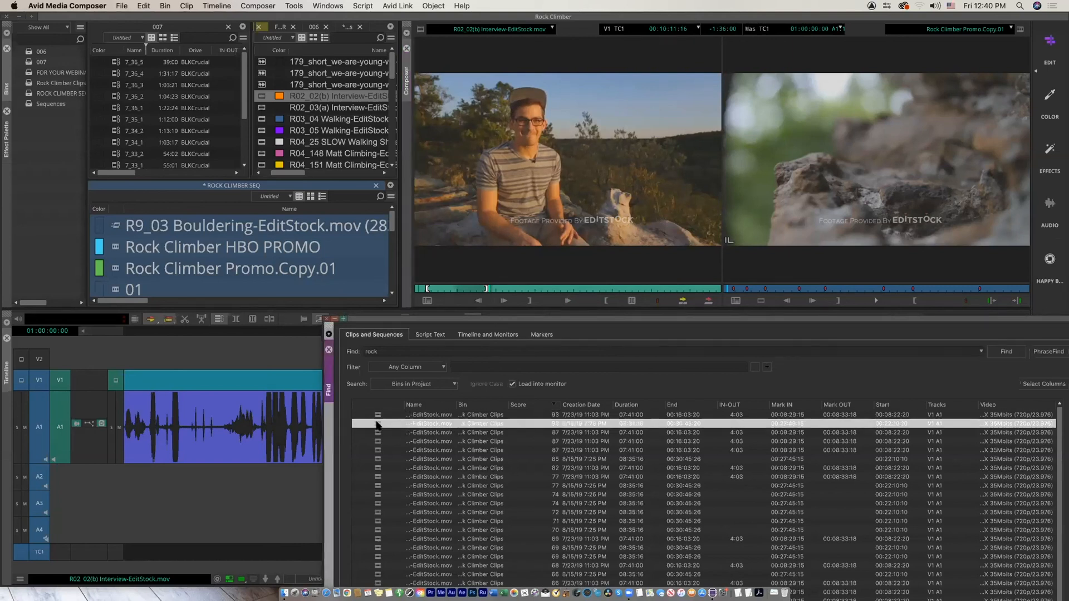
{"action": "key", "text": "space"}
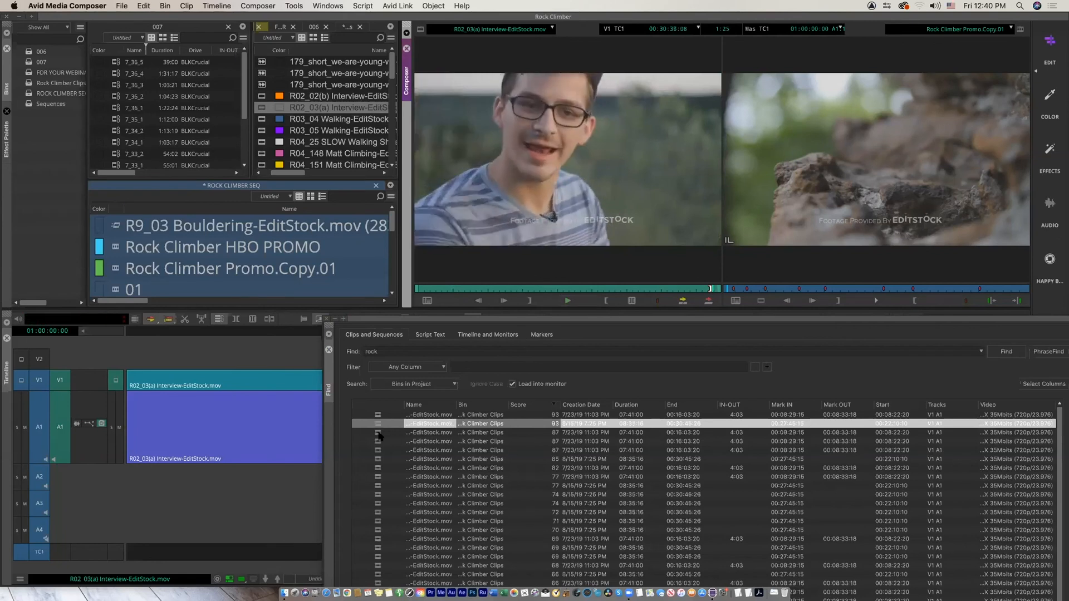
{"action": "left_click", "coordinate": [381, 434]}
{"action": "key", "text": "space"}
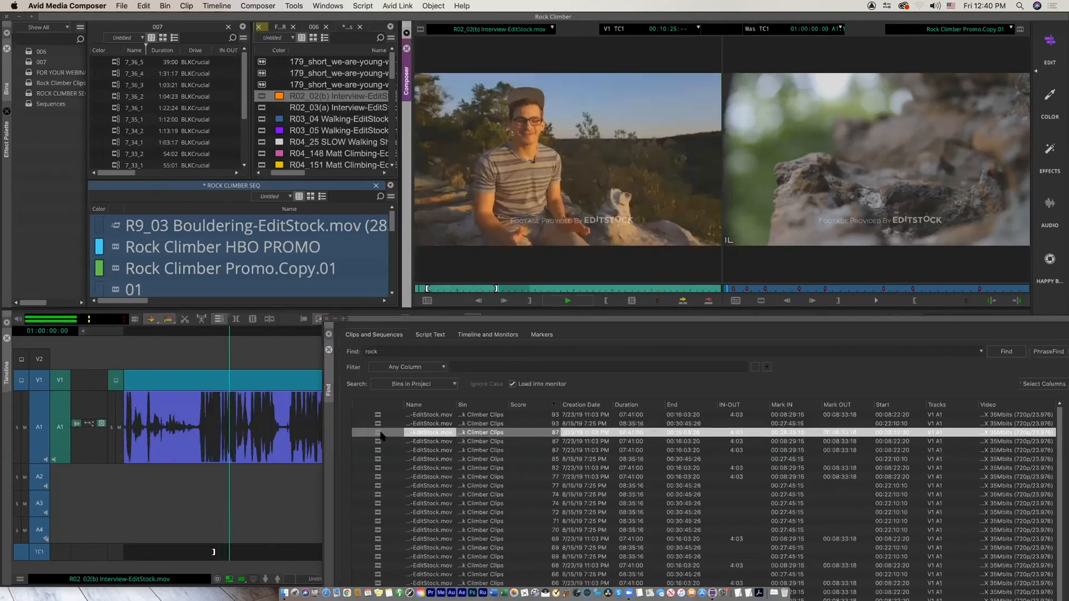
{"action": "key", "text": "space"}
Look at the PhraseFind language choices in the Find window and leave English selected
{"action": "left_click_drag", "start_coordinate": [503, 320], "coordinate": [449, 200]}
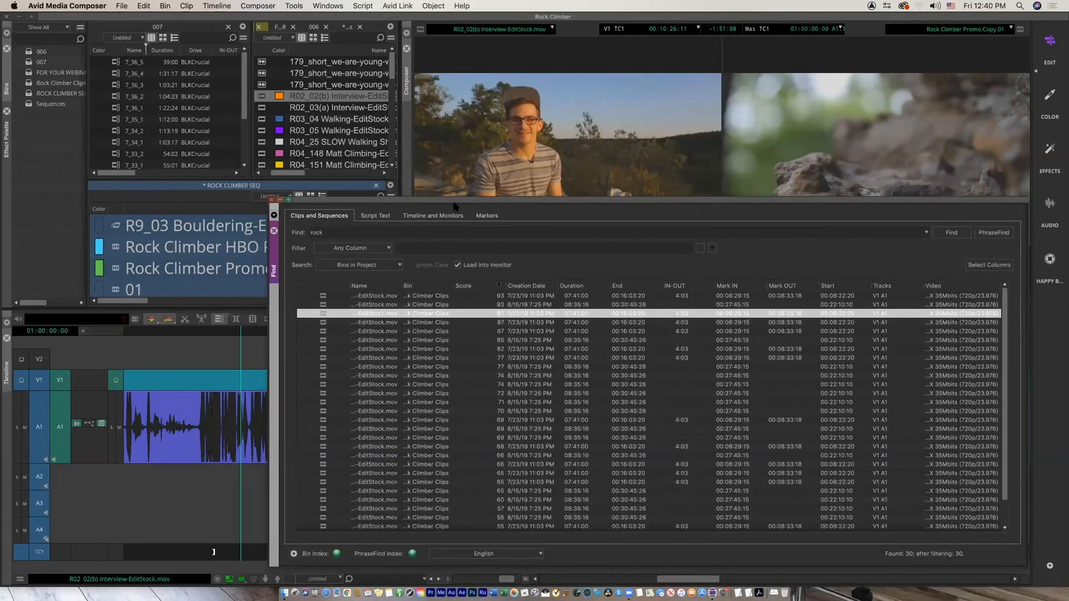
{"action": "left_click", "coordinate": [324, 232]}
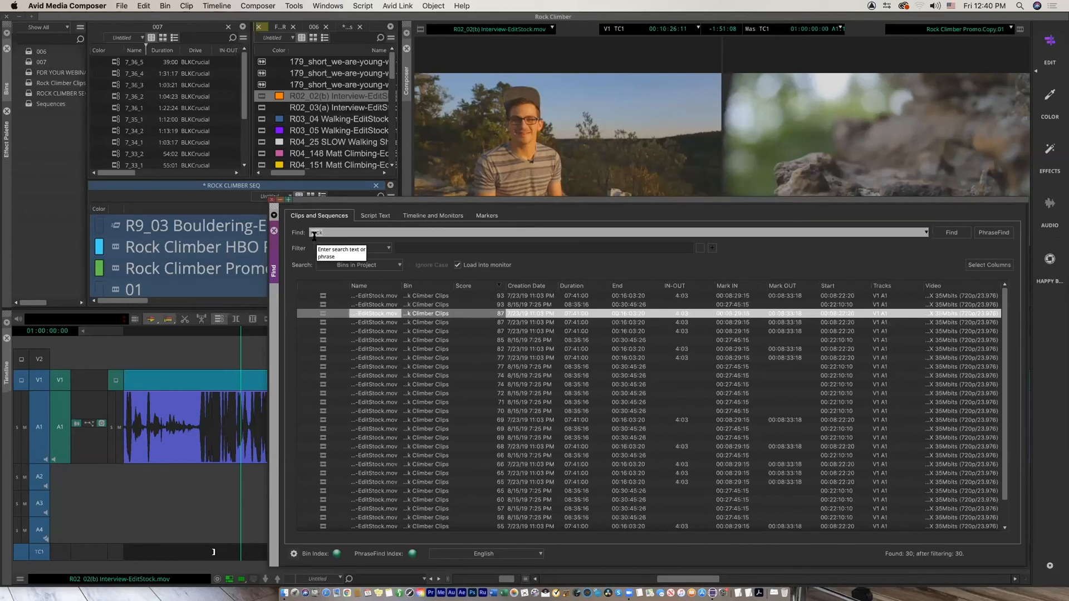
{"action": "left_click_drag", "start_coordinate": [377, 201], "coordinate": [306, 105]}
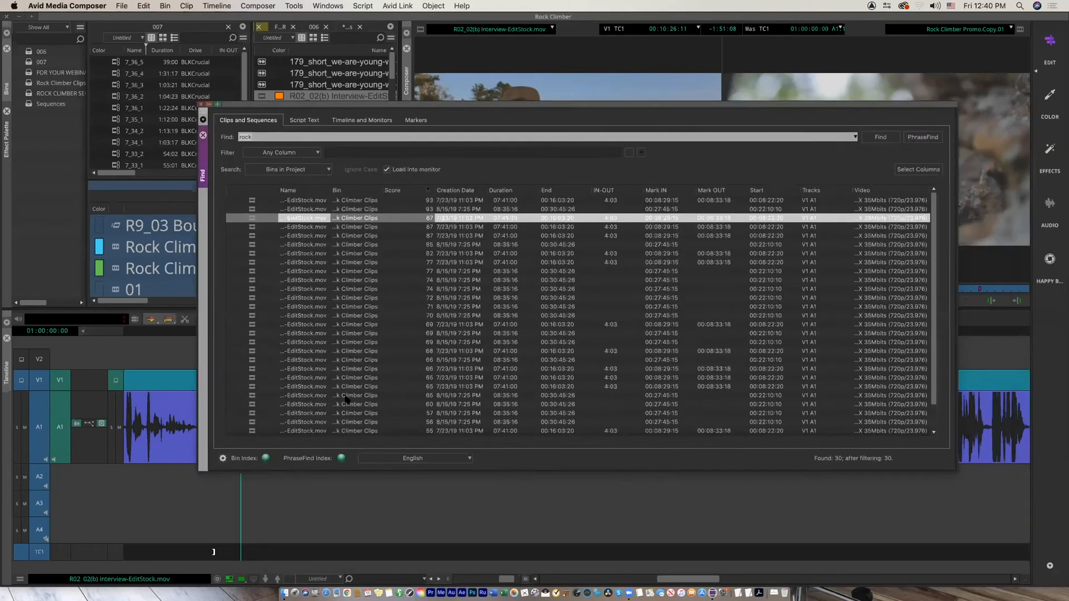
{"action": "left_click", "coordinate": [441, 412]}
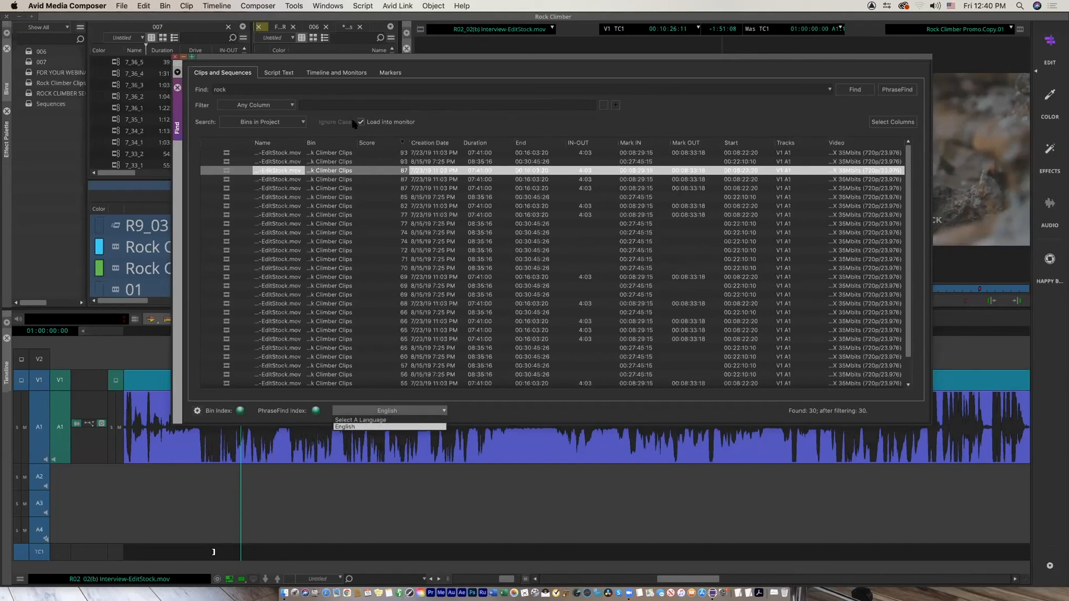
{"action": "left_click", "coordinate": [348, 62]}
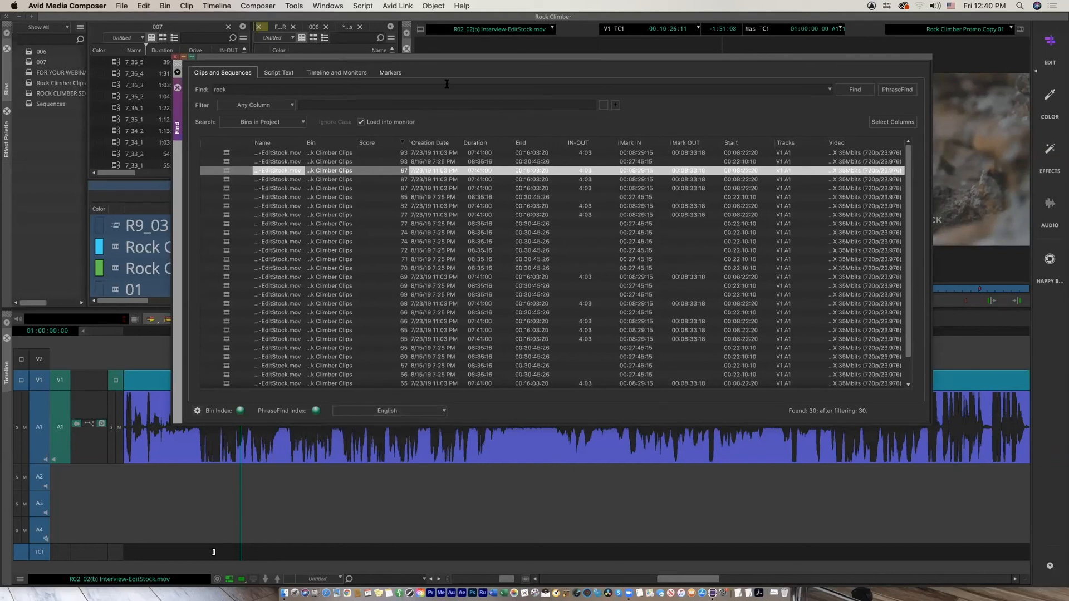
{"action": "left_click_drag", "start_coordinate": [436, 60], "coordinate": [499, 221]}
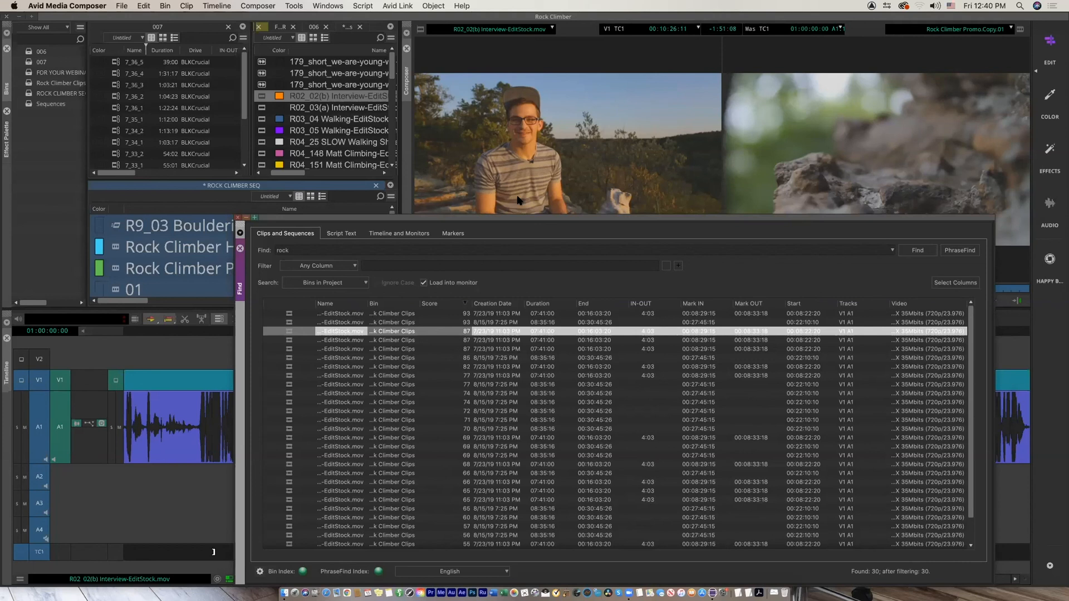
{"action": "left_click_drag", "start_coordinate": [464, 218], "coordinate": [394, 118]}
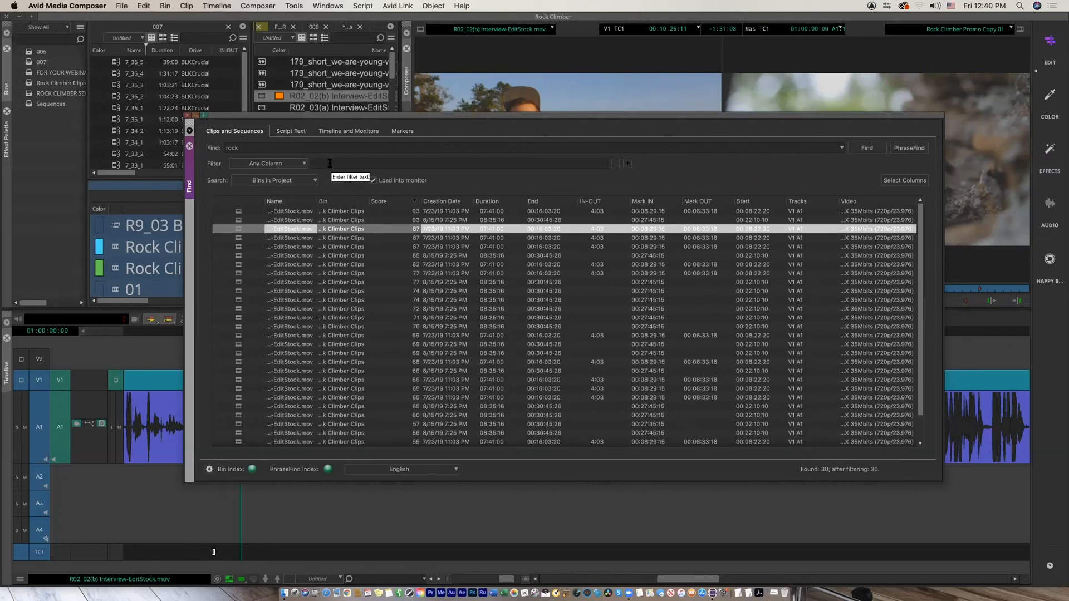
Run a new PhraseFind search of the project bins for "sponsored"
{"action": "left_click", "coordinate": [247, 148]}
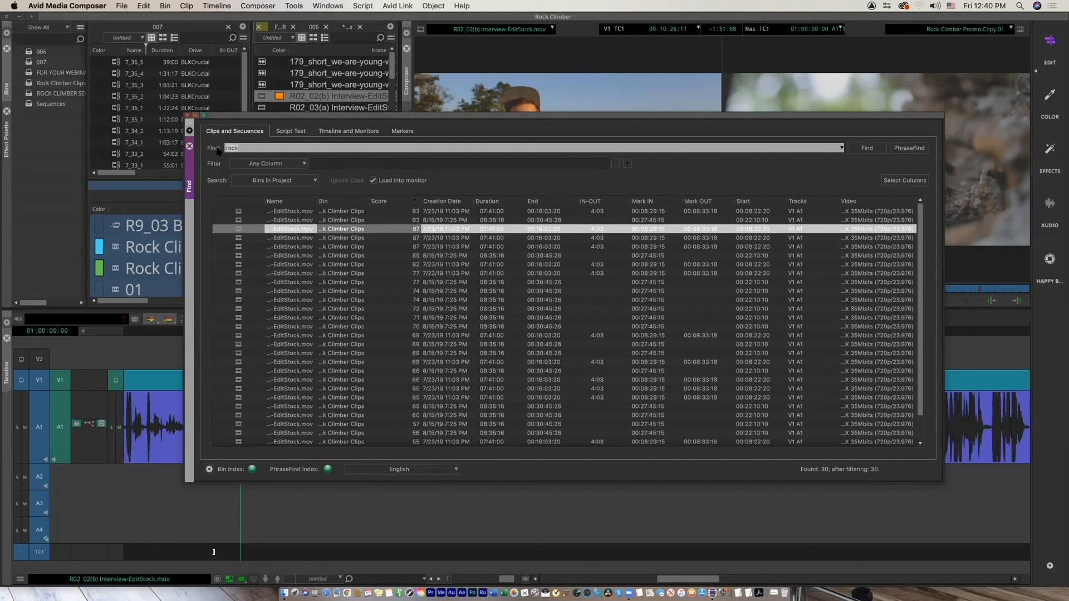
{"action": "type", "text": "sponsored"}
{"action": "left_click", "coordinate": [909, 149]}
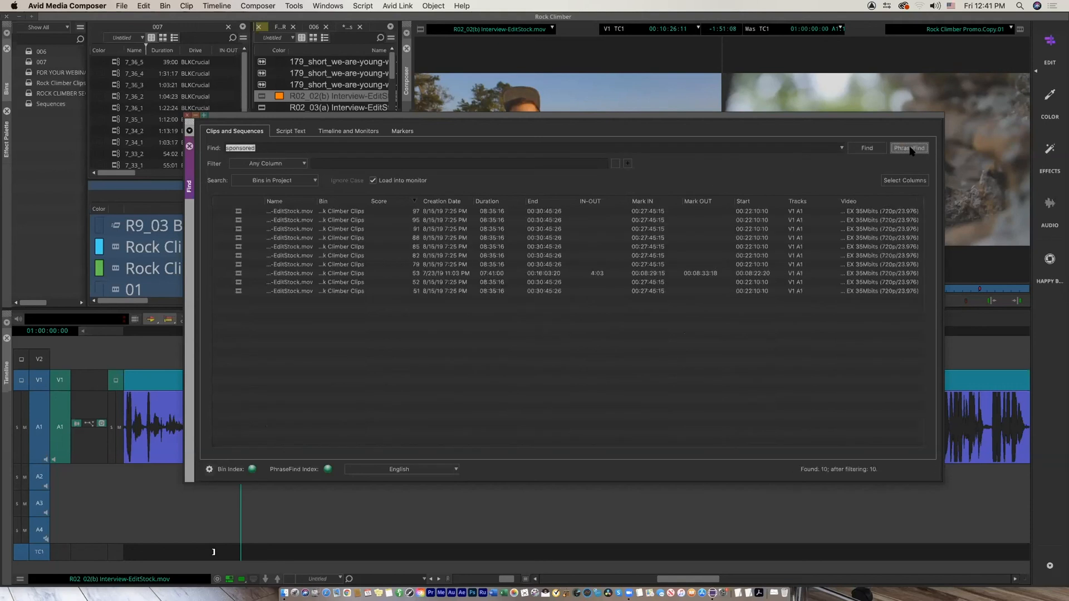
Load the first, third and sixth "sponsored" matches in turn and play each briefly in the source monitor
{"action": "left_click", "coordinate": [238, 213]}
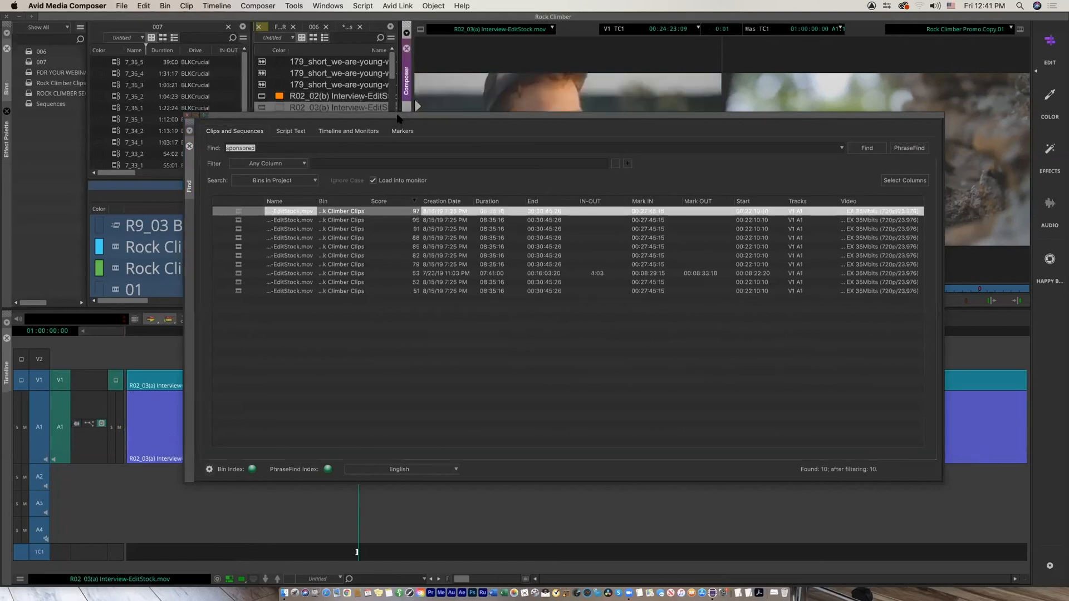
{"action": "left_click_drag", "start_coordinate": [417, 115], "coordinate": [512, 392]}
{"action": "left_click", "coordinate": [569, 301]}
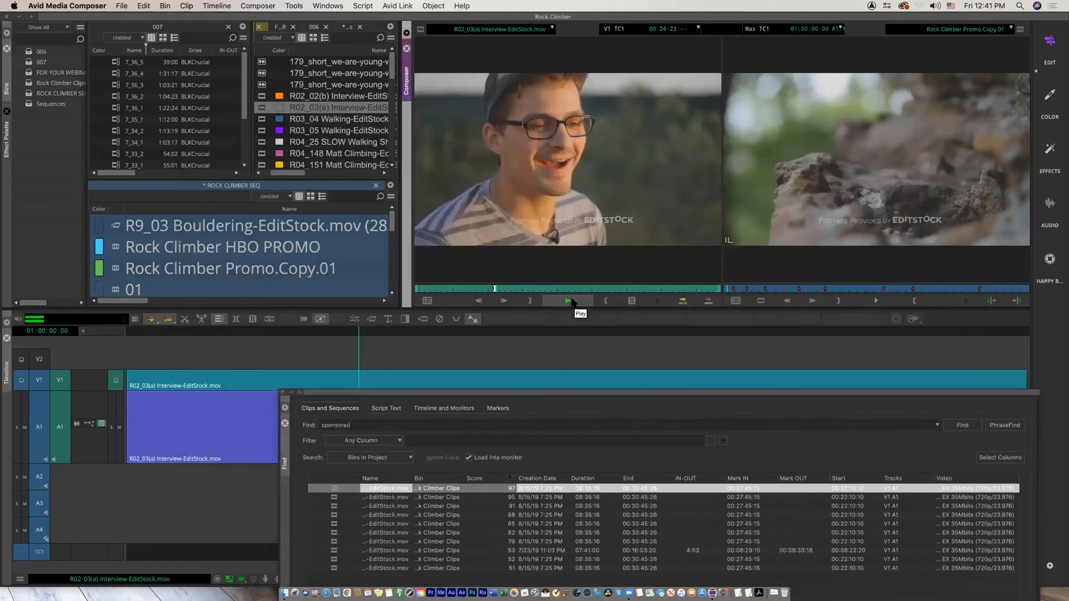
{"action": "key", "text": "space"}
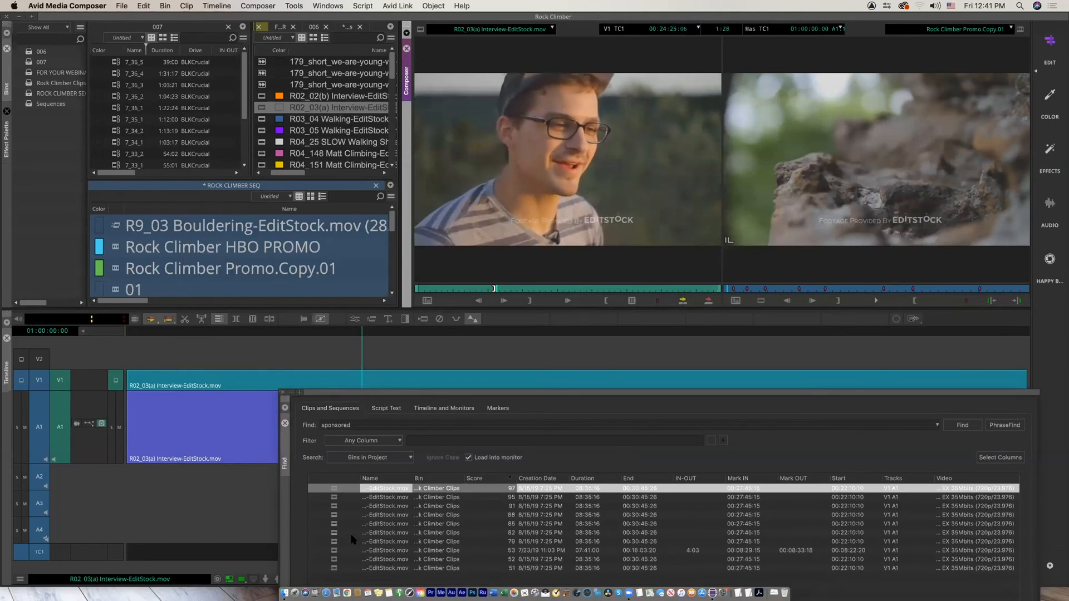
{"action": "left_click", "coordinate": [335, 506]}
{"action": "key", "text": "space"}
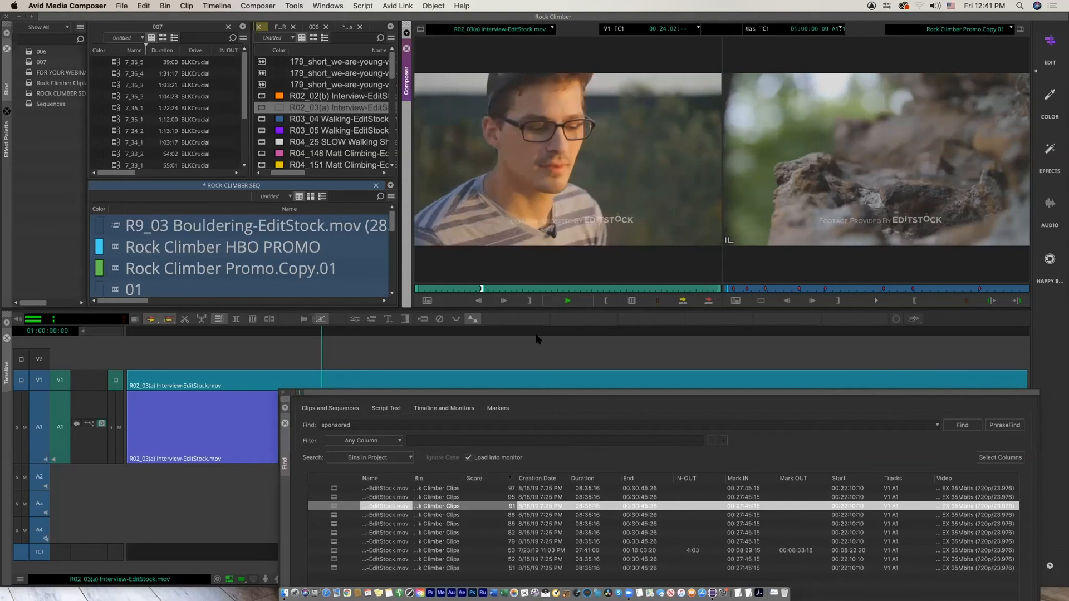
{"action": "key", "text": "space"}
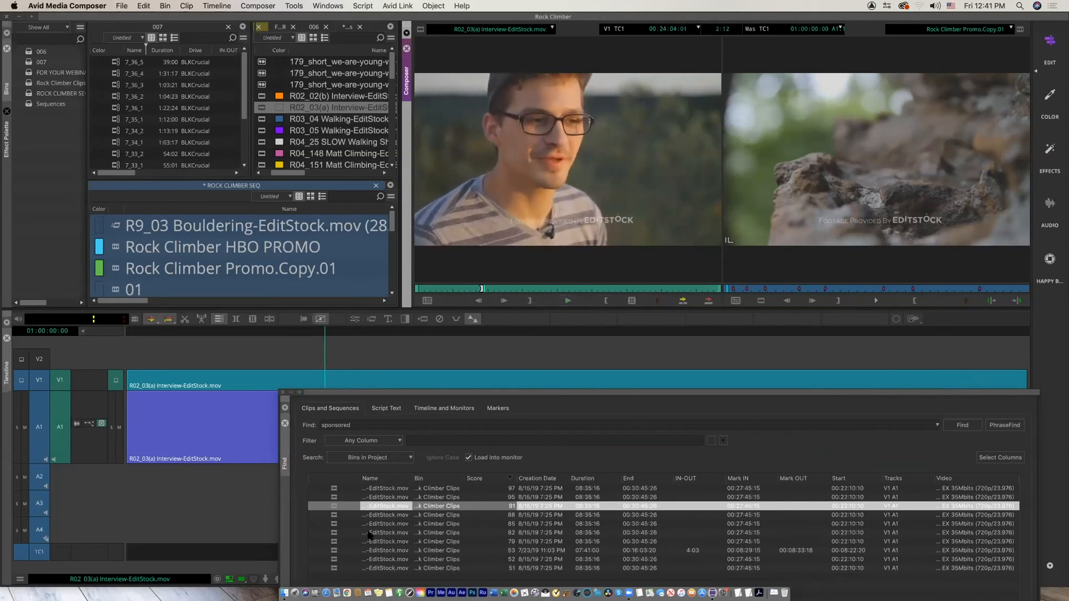
{"action": "left_click", "coordinate": [334, 534]}
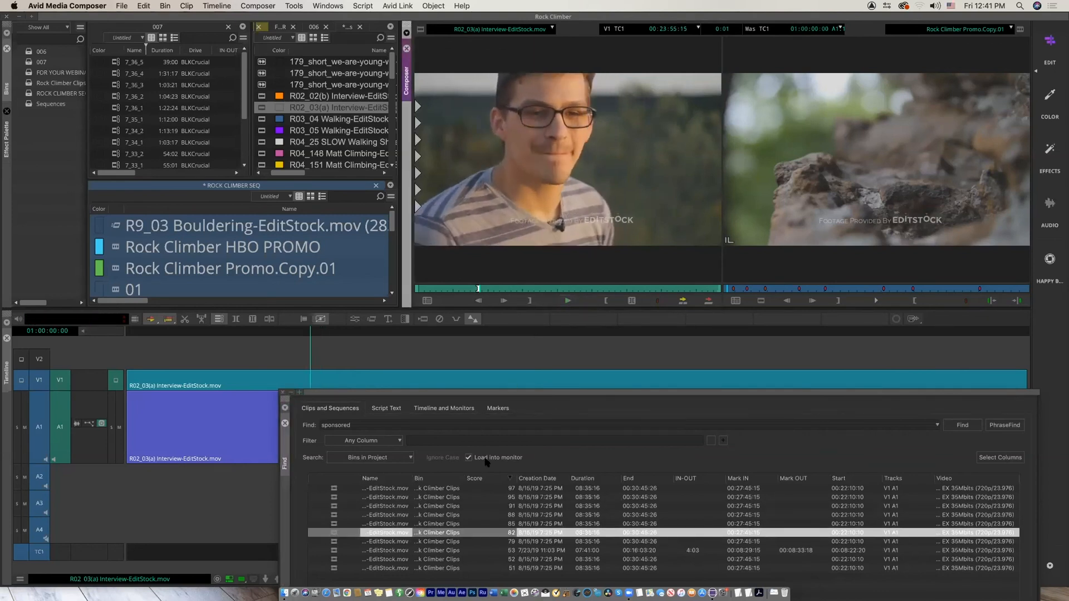
{"action": "key", "text": "space"}
{"action": "key", "text": "space"}
Close the Find window and scrub the loaded interview clip forward to about 00:24:54
{"action": "left_click", "coordinate": [282, 392]}
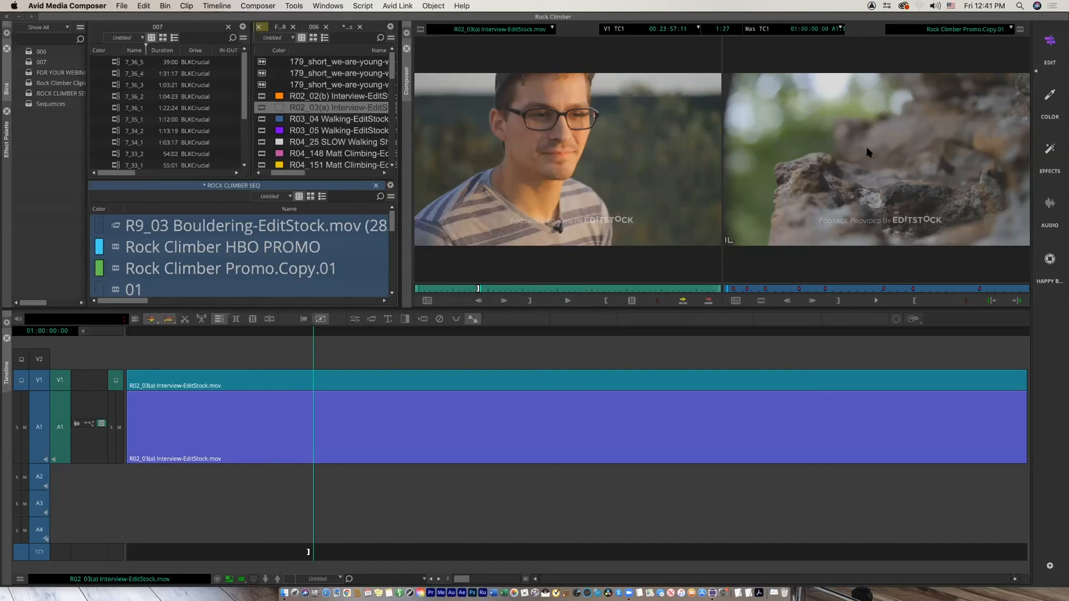
{"action": "left_click_drag", "start_coordinate": [492, 290], "coordinate": [516, 290]}
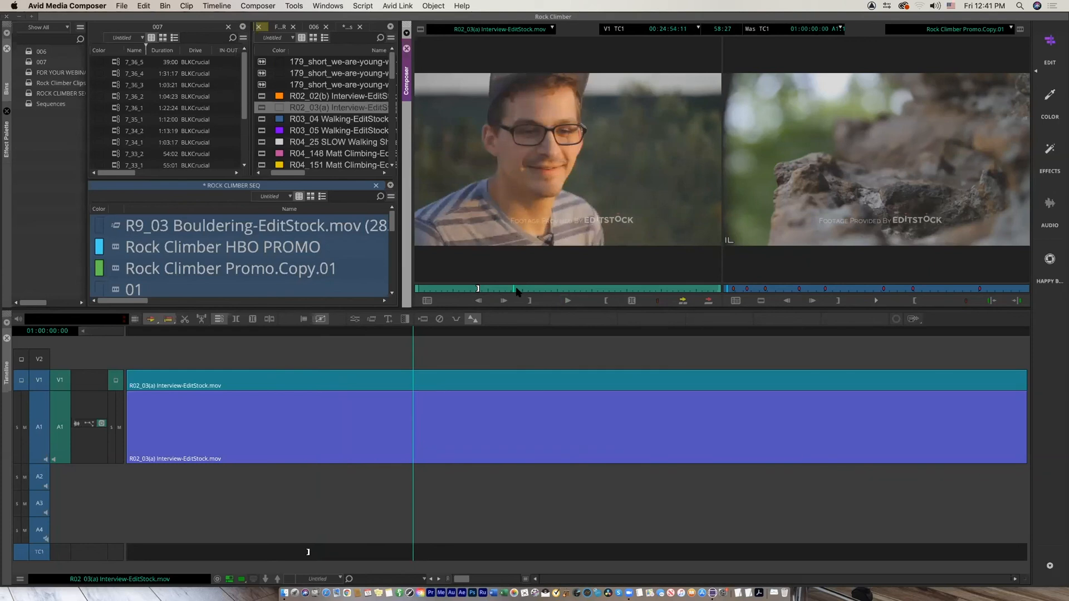